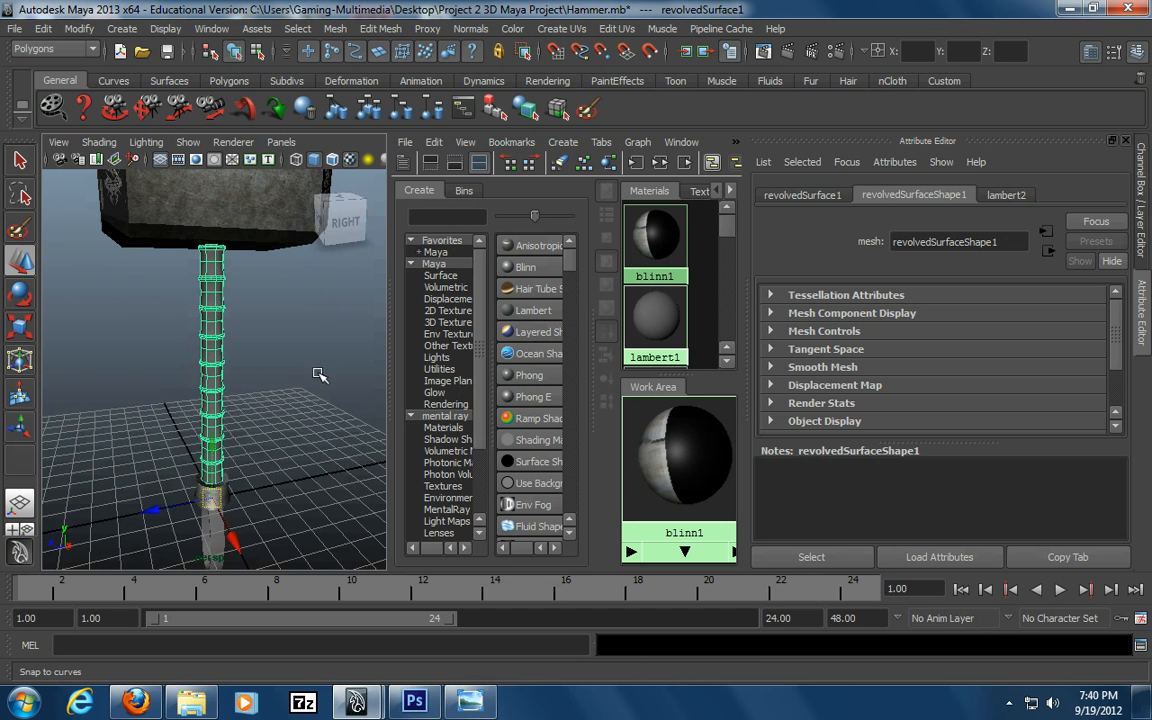
Select the ribbed hammer handle, show the Channel Box, and replace the Hypershade panel with the UV Texture Editor
alt+right_drag(191, 368, 250, 325)
alt+drag(241, 354, 190, 325)
alt+middle_drag(190, 325, 171, 355)
alt+drag(171, 355, 141, 380)
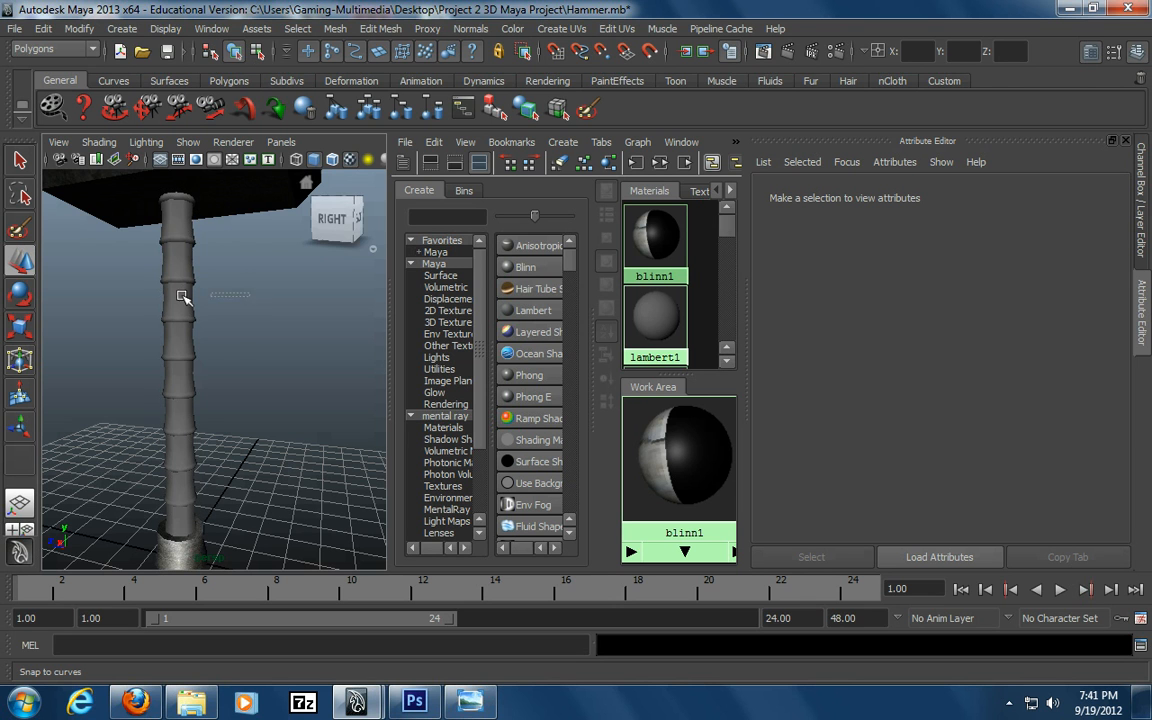
click(190, 258)
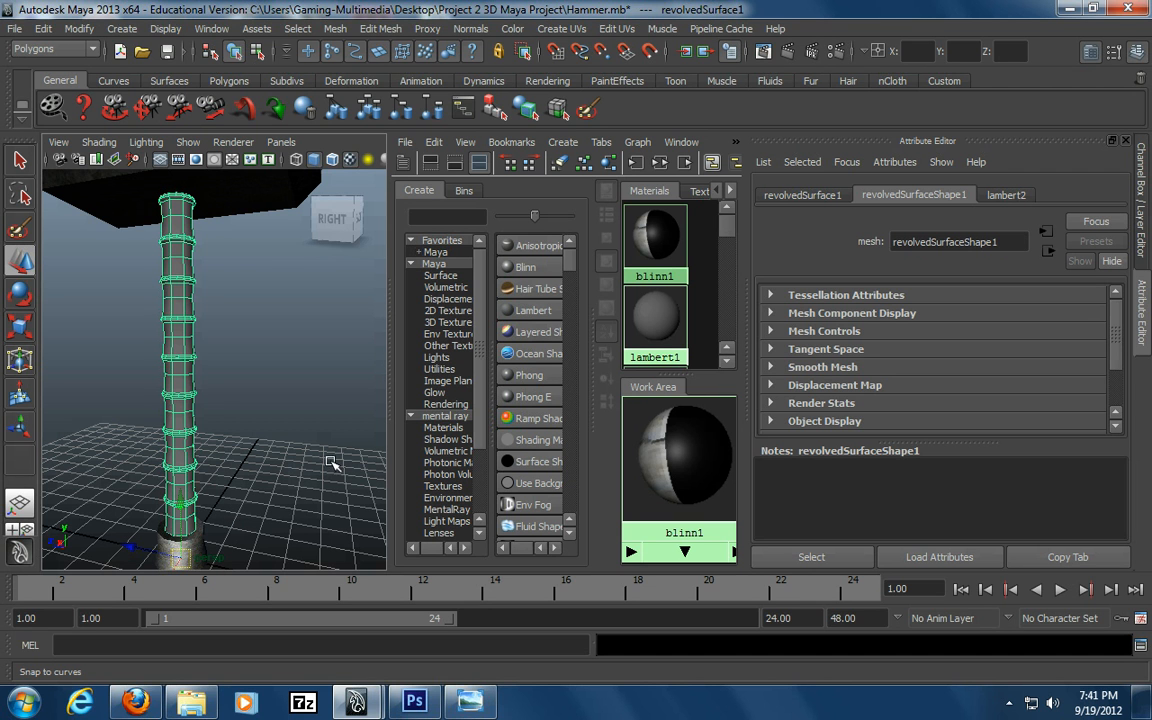
mouse_move(316, 419)
alt+mouse_down()
mouse_move(316, 406)
mouse_move(301, 427)
alt+mouse_up()
alt+right_drag(302, 427, 269, 422)
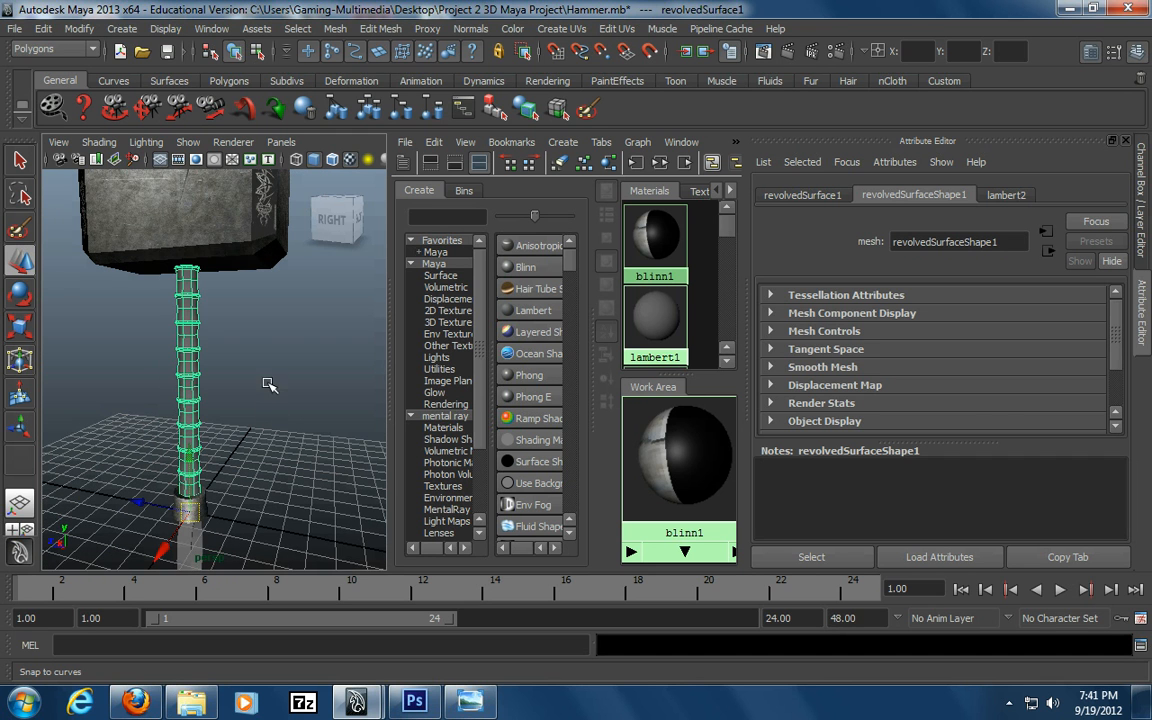
alt+drag(265, 386, 271, 390)
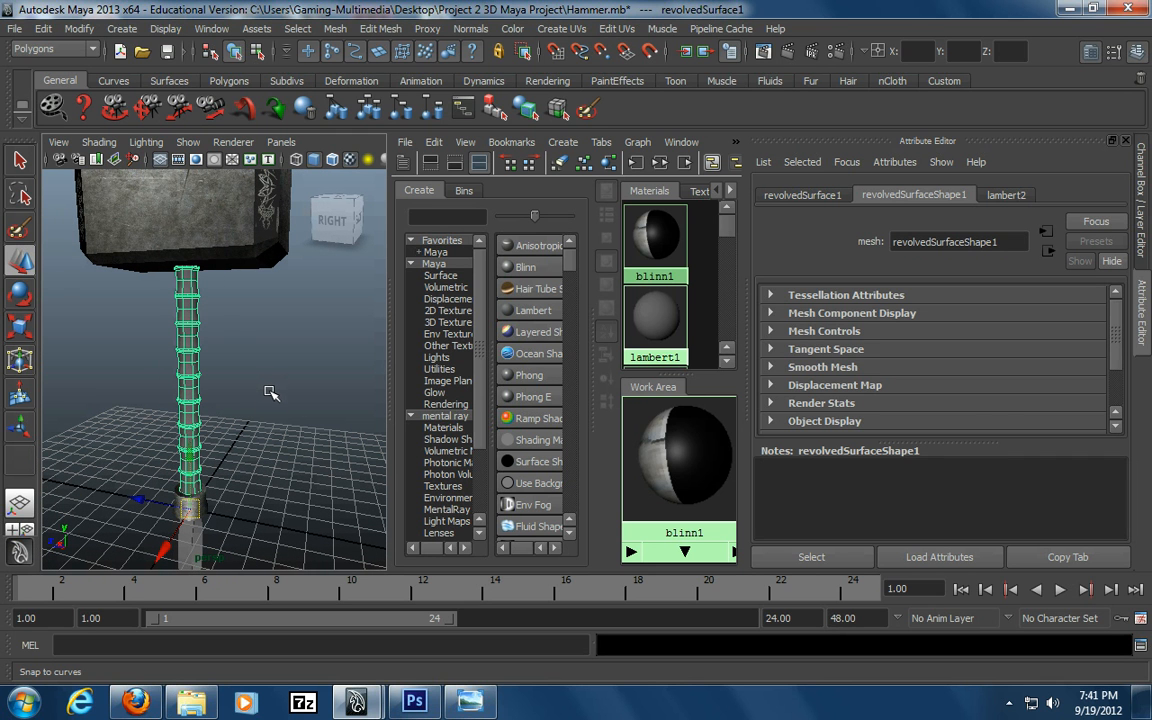
key(ctrl+a)
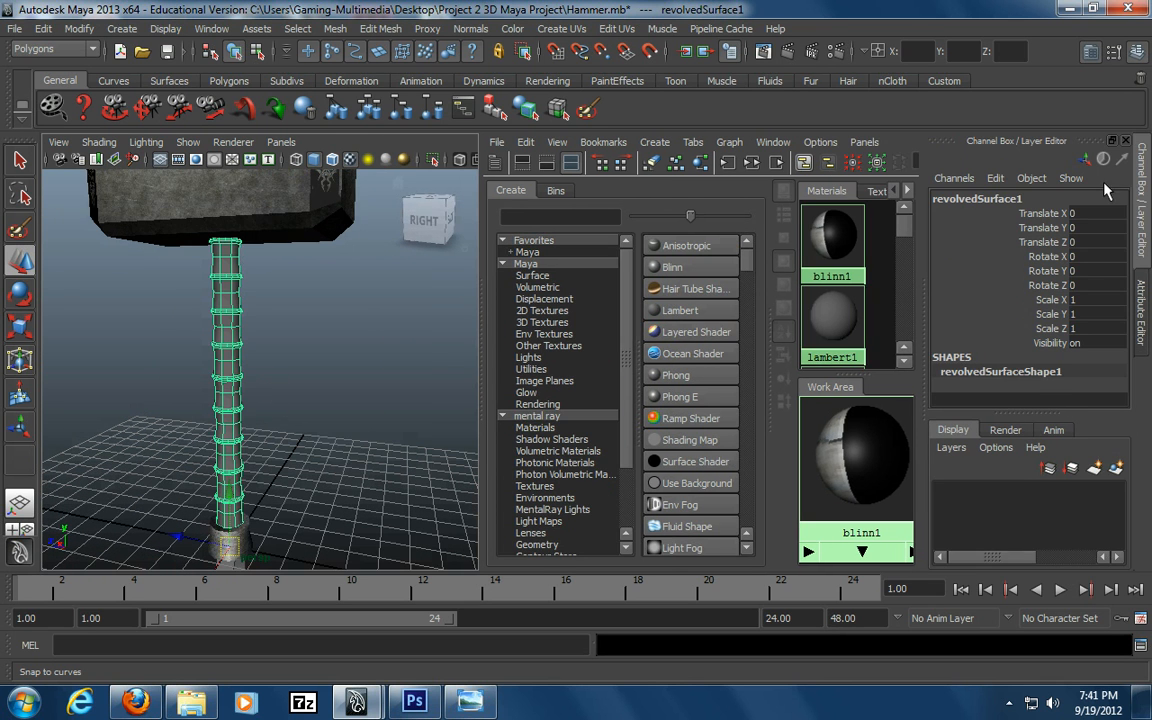
click(865, 142)
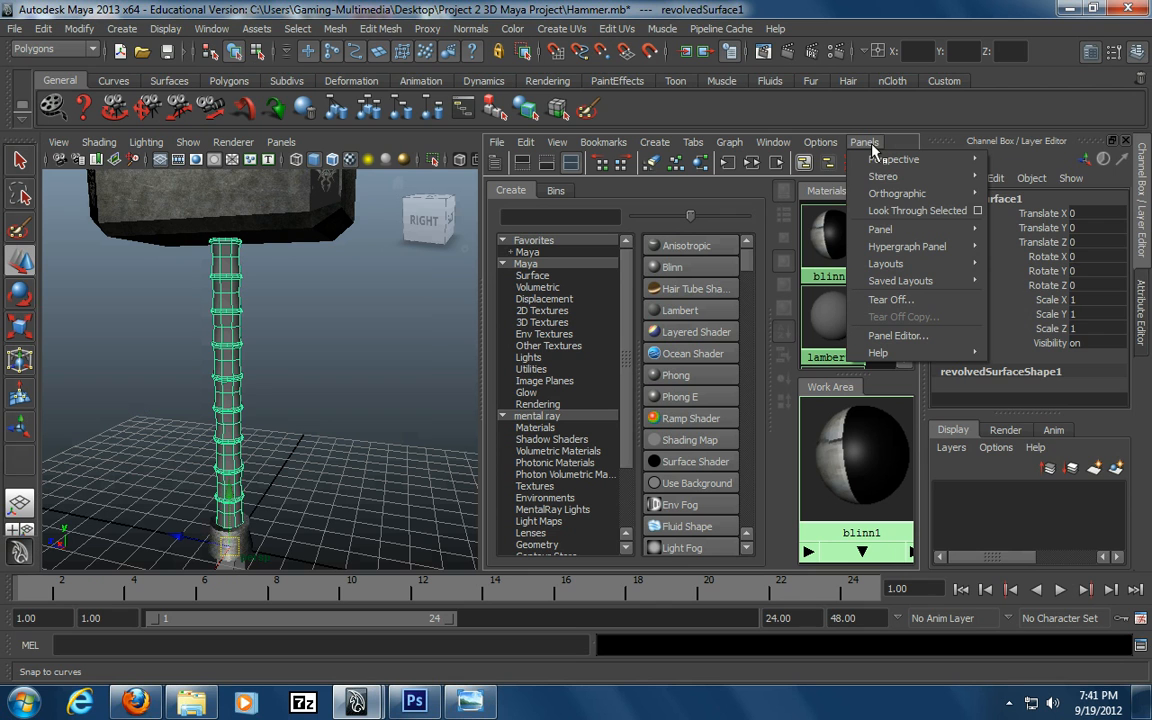
mouse_move(890, 229)
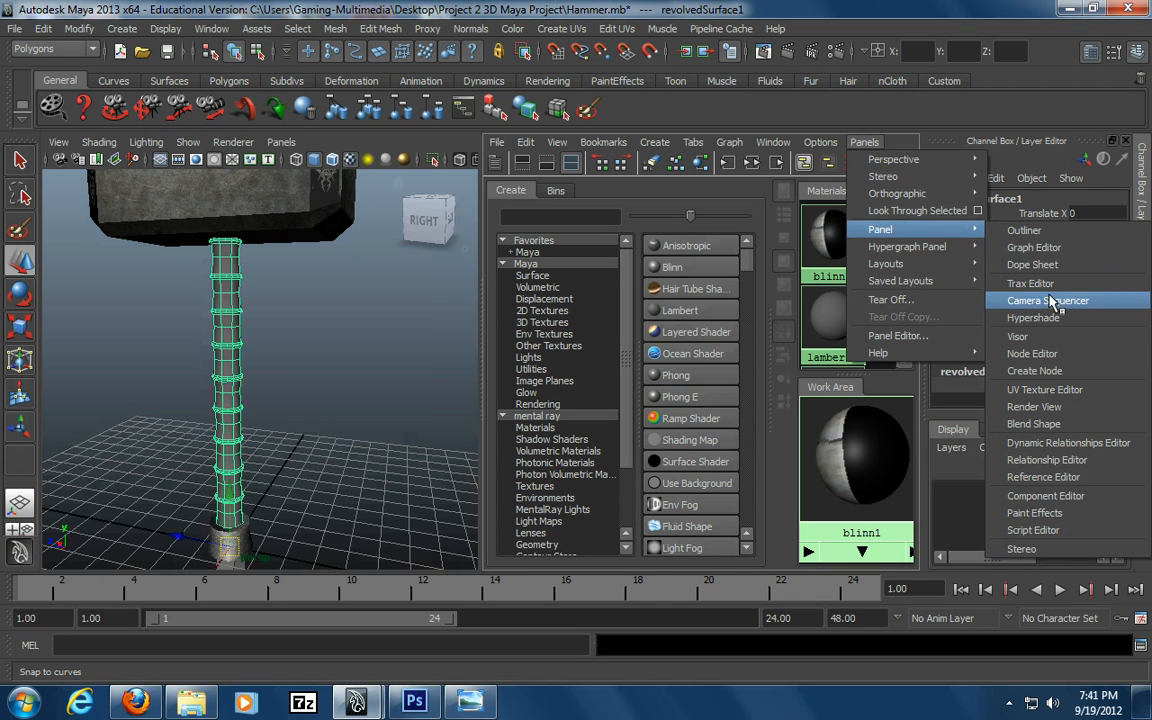
click(1042, 389)
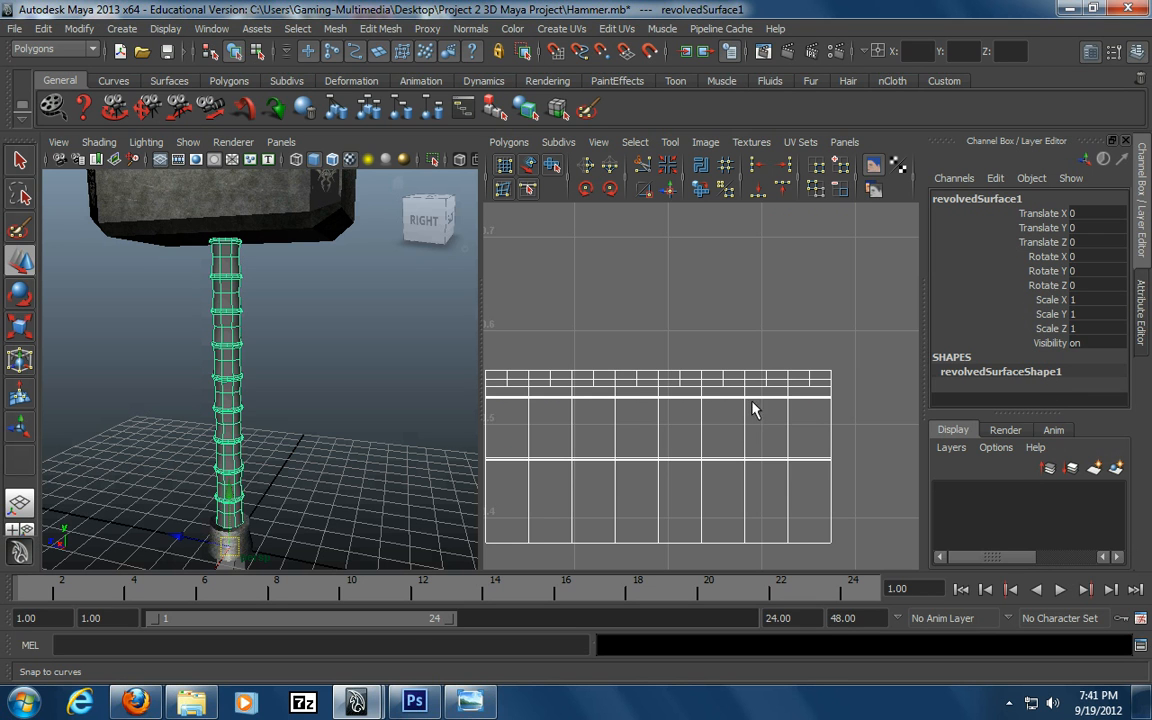
Reselect the hammer handle and apply Automatic Mapping to its UVs
alt+right_drag(755, 404, 506, 424)
alt+right_drag(768, 425, 630, 431)
alt+middle_drag(708, 402, 633, 355)
mouse_move(697, 404)
alt+right_down()
mouse_move(602, 411)
mouse_move(681, 404)
alt+right_up()
mouse_move(681, 404)
alt+middle_down()
mouse_move(703, 425)
mouse_move(686, 411)
alt+middle_up()
alt+middle_drag(733, 377, 720, 411)
alt+right_drag(720, 411, 687, 411)
alt+middle_drag(687, 411, 681, 399)
click(289, 336)
click(224, 334)
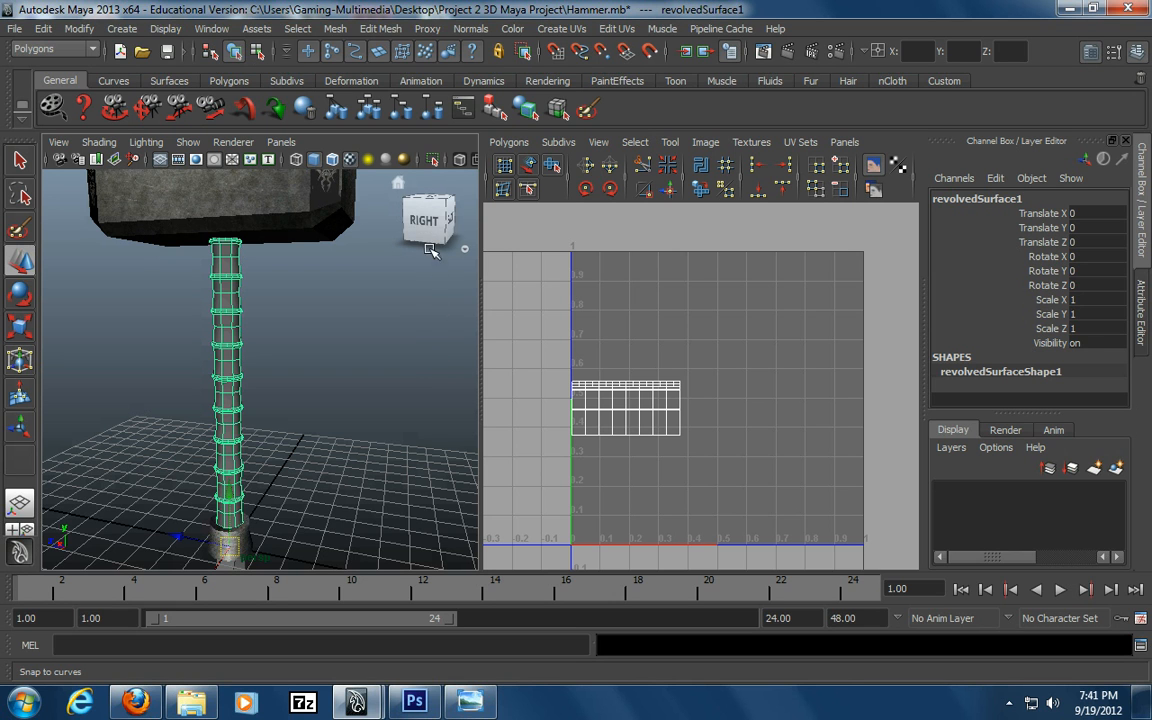
click(560, 29)
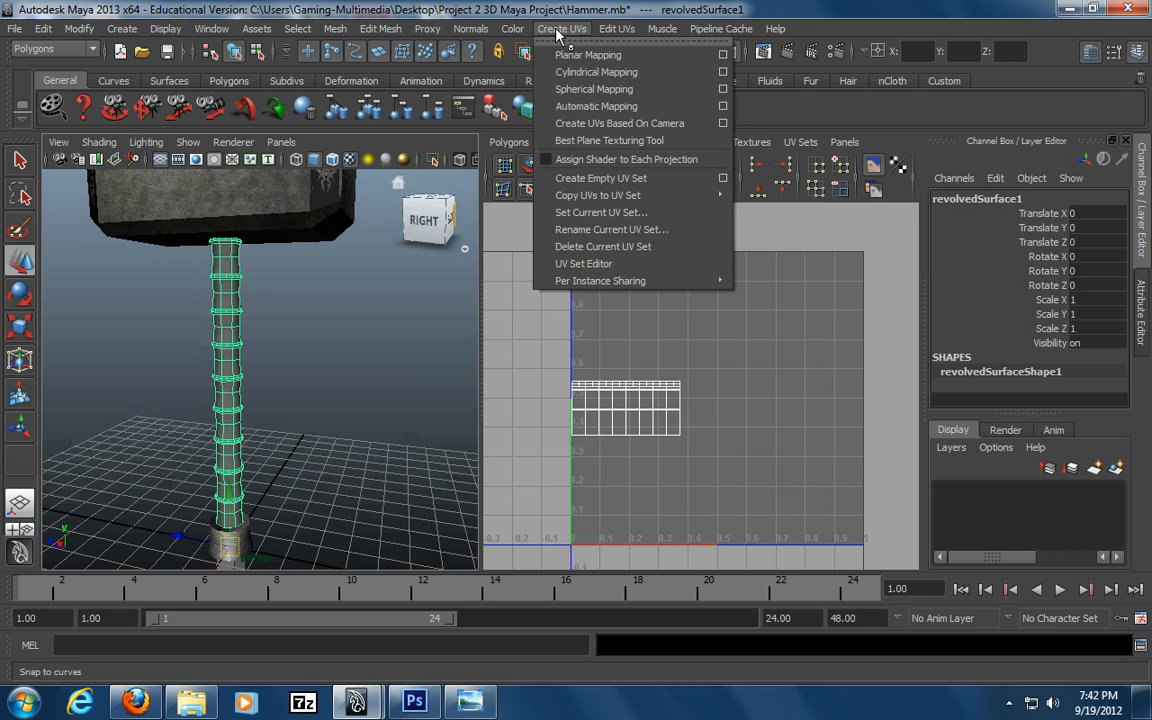
click(587, 106)
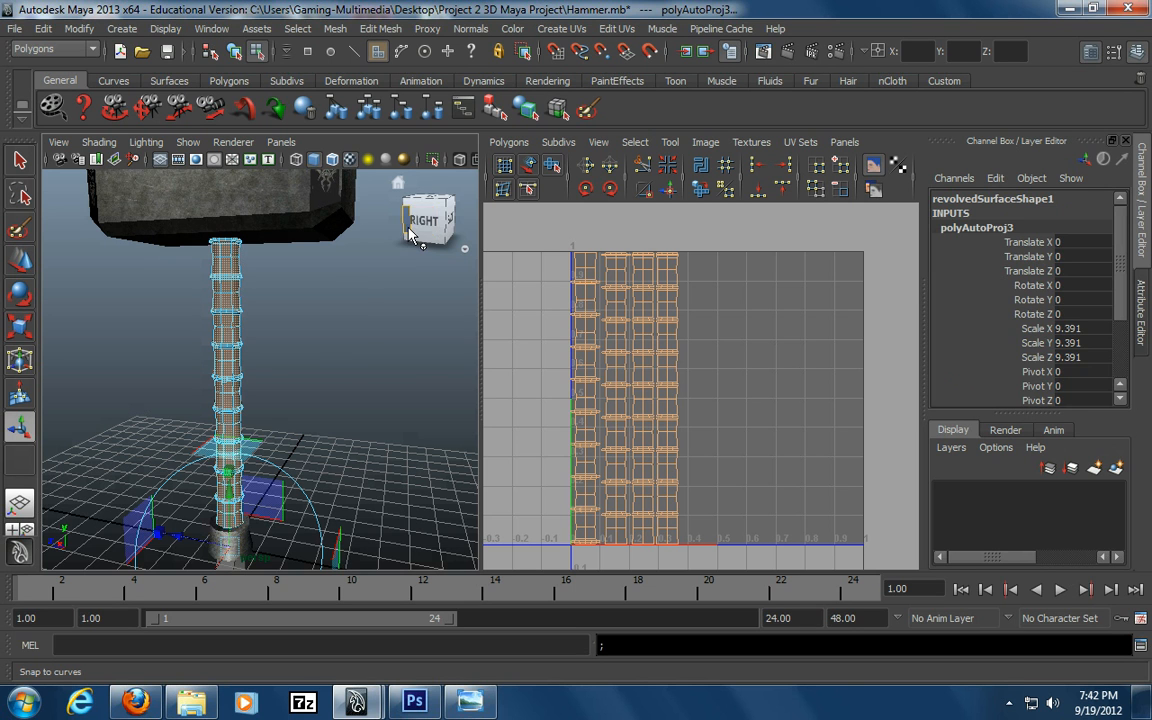
Return to object selection, reselect the handle, and apply Cylindrical Mapping to its UVs
click(312, 308)
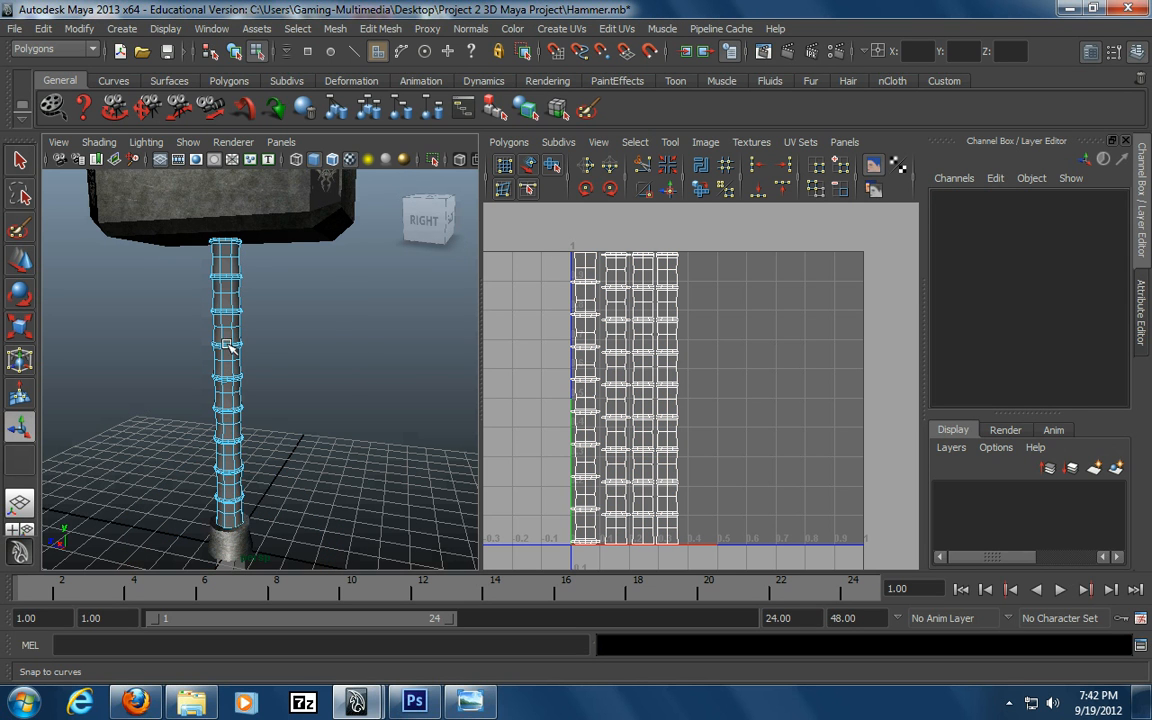
click(234, 50)
click(312, 277)
click(240, 338)
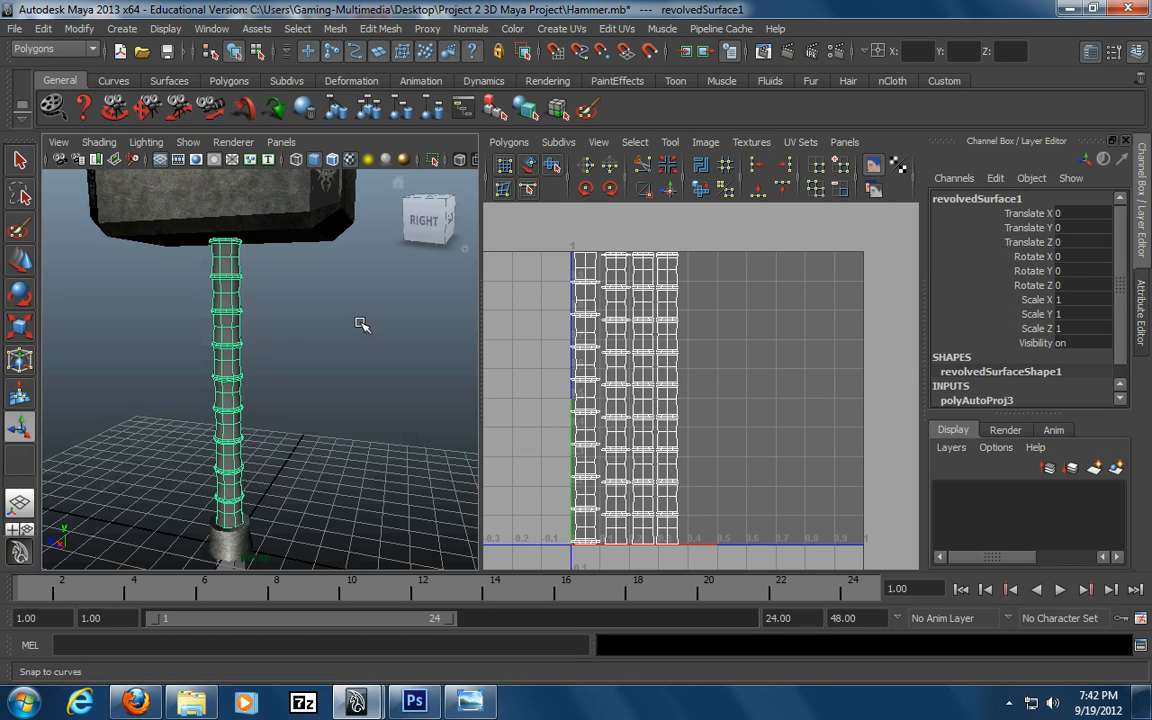
click(350, 320)
click(233, 338)
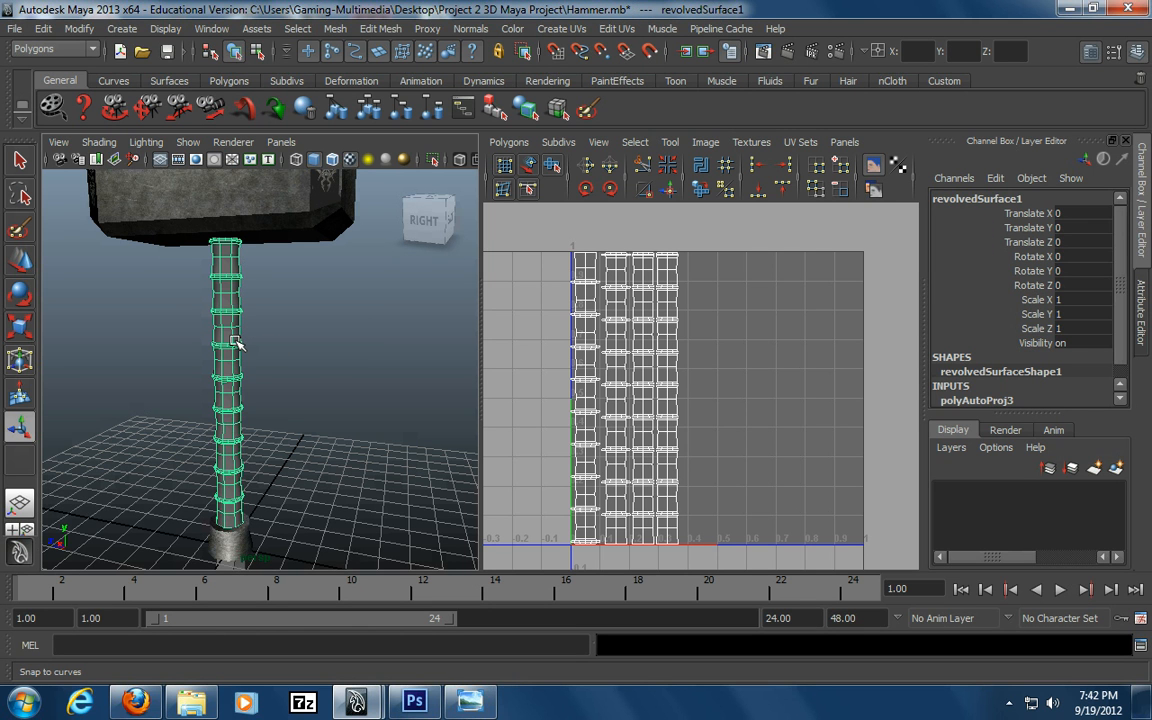
right_drag(235, 342, 292, 316)
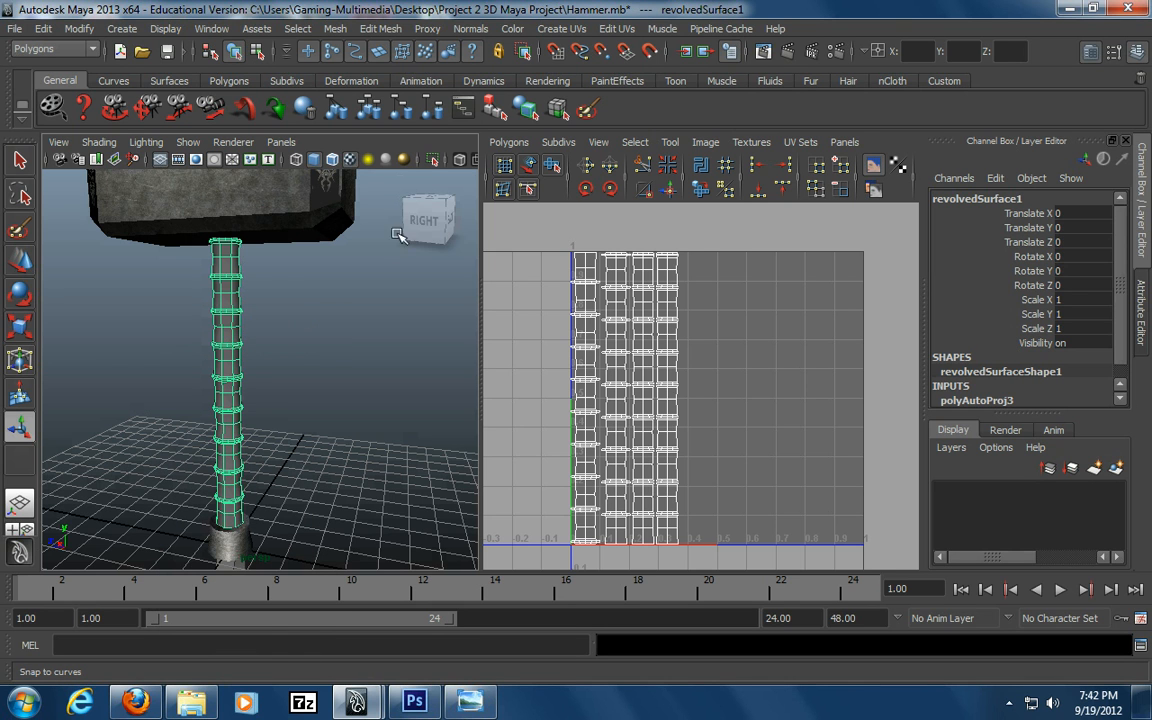
click(562, 29)
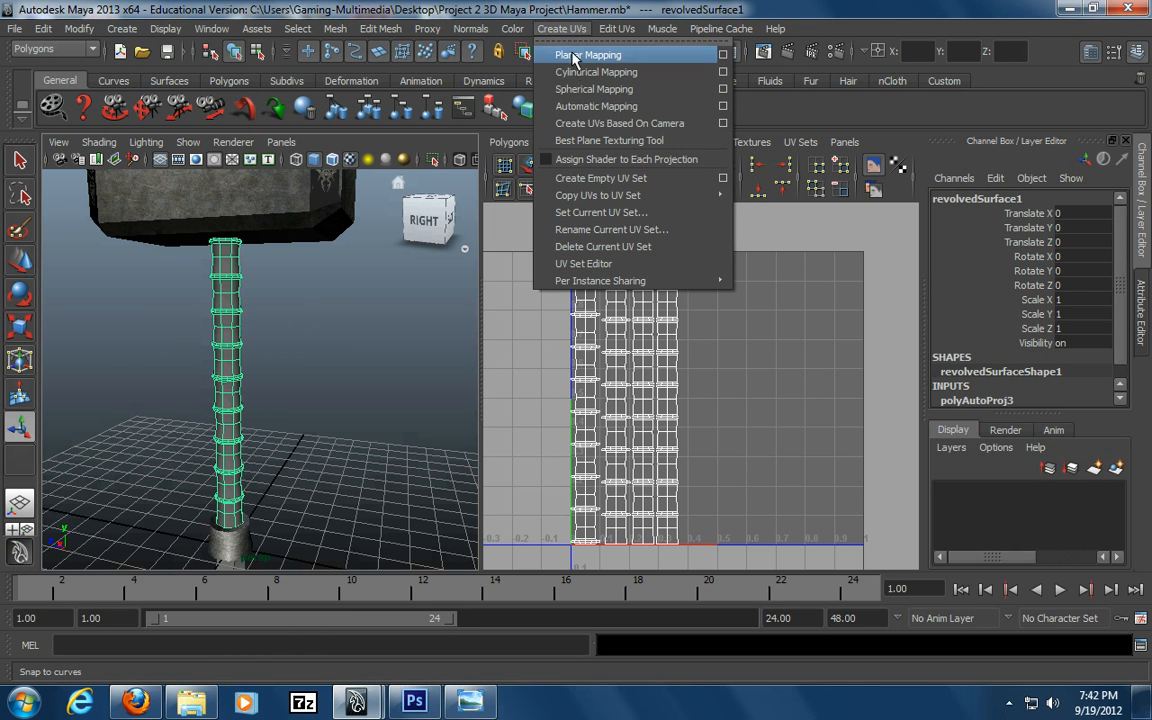
click(595, 72)
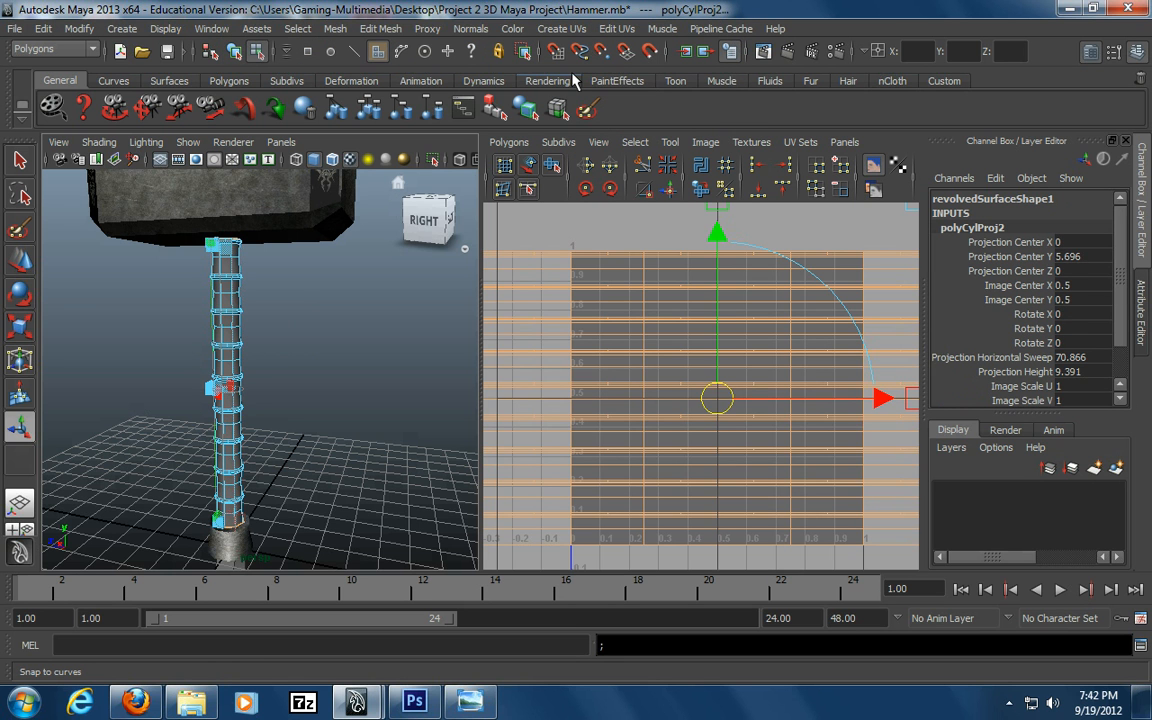
Select all of the handle's UVs and move the shell straight up, clear of the 0–1 texture square
alt+right_drag(729, 424, 496, 450)
alt+right_drag(798, 456, 738, 463)
alt+right_drag(604, 455, 805, 449)
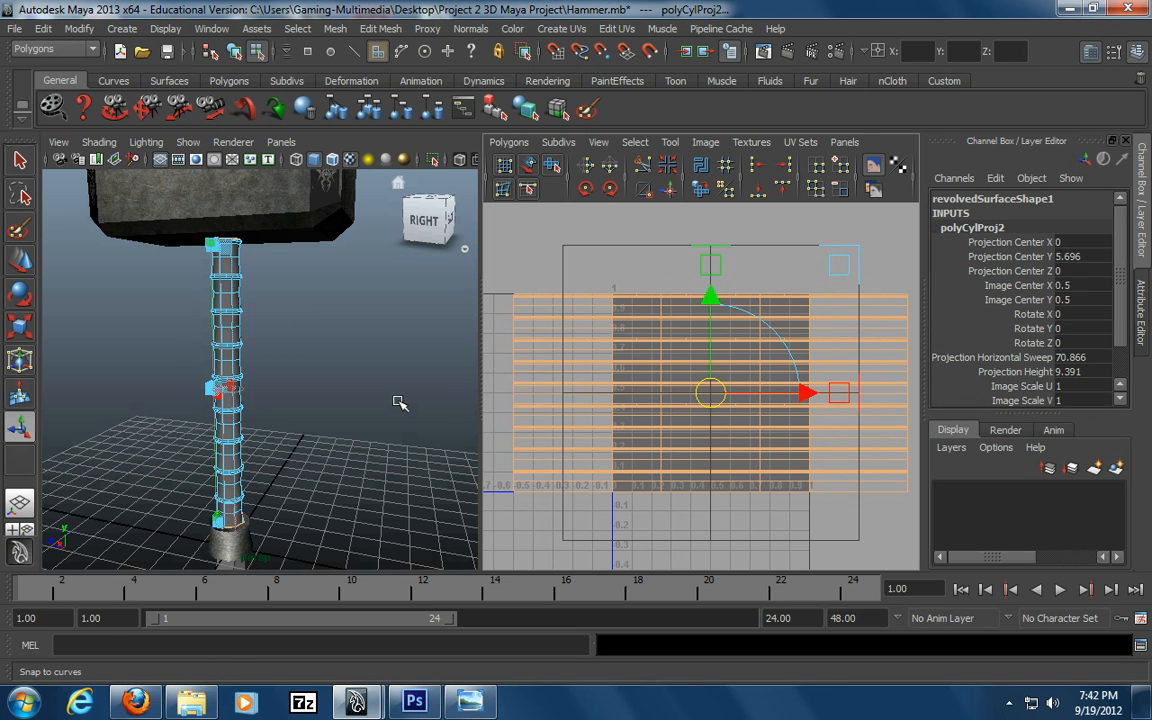
alt+right_drag(761, 432, 587, 425)
alt+right_drag(676, 467, 657, 483)
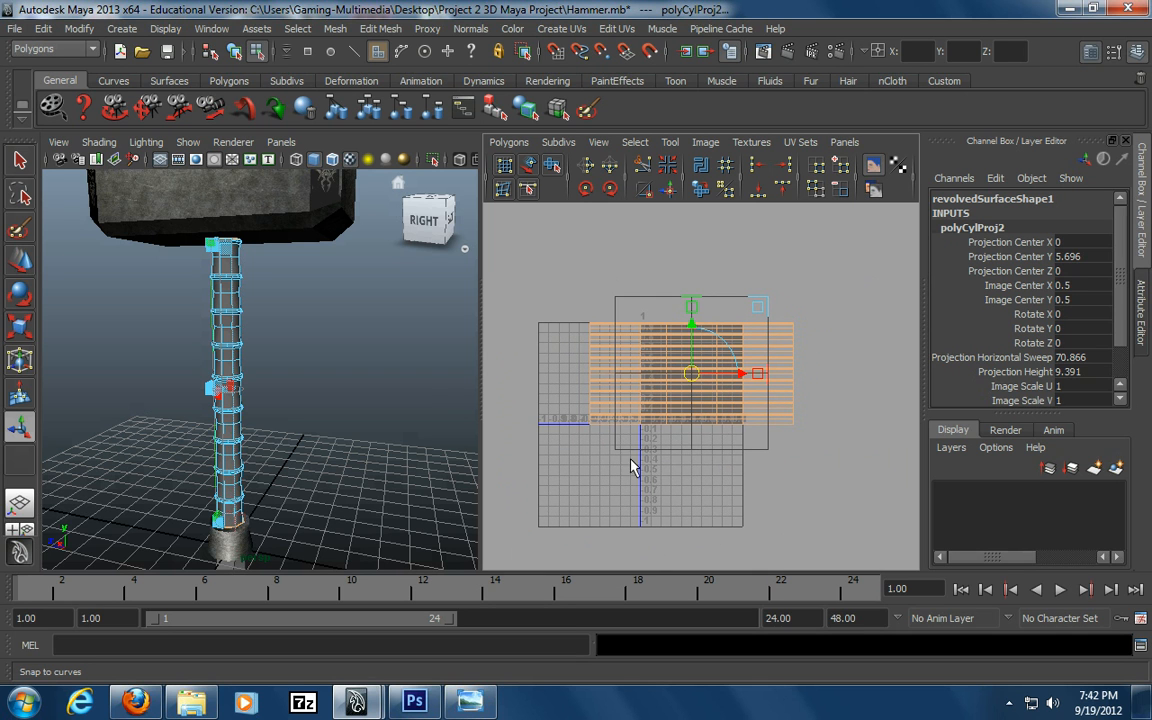
alt+middle_drag(680, 342, 706, 414)
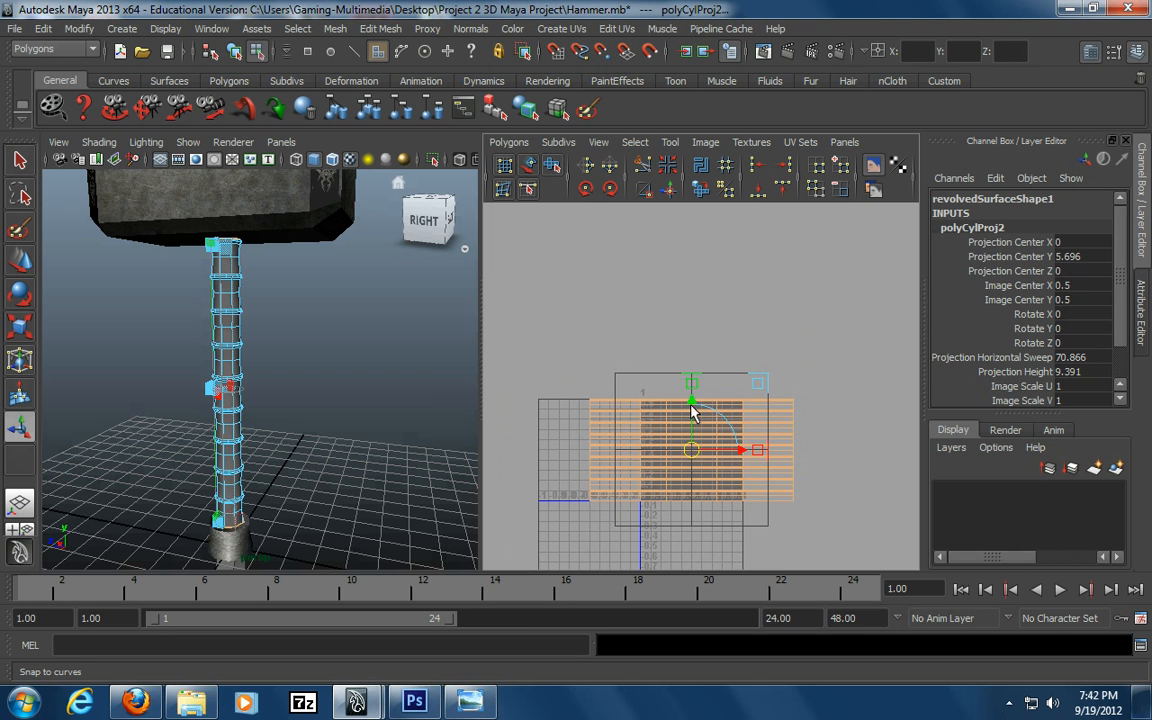
right_drag(597, 404, 656, 404)
drag(490, 255, 800, 512)
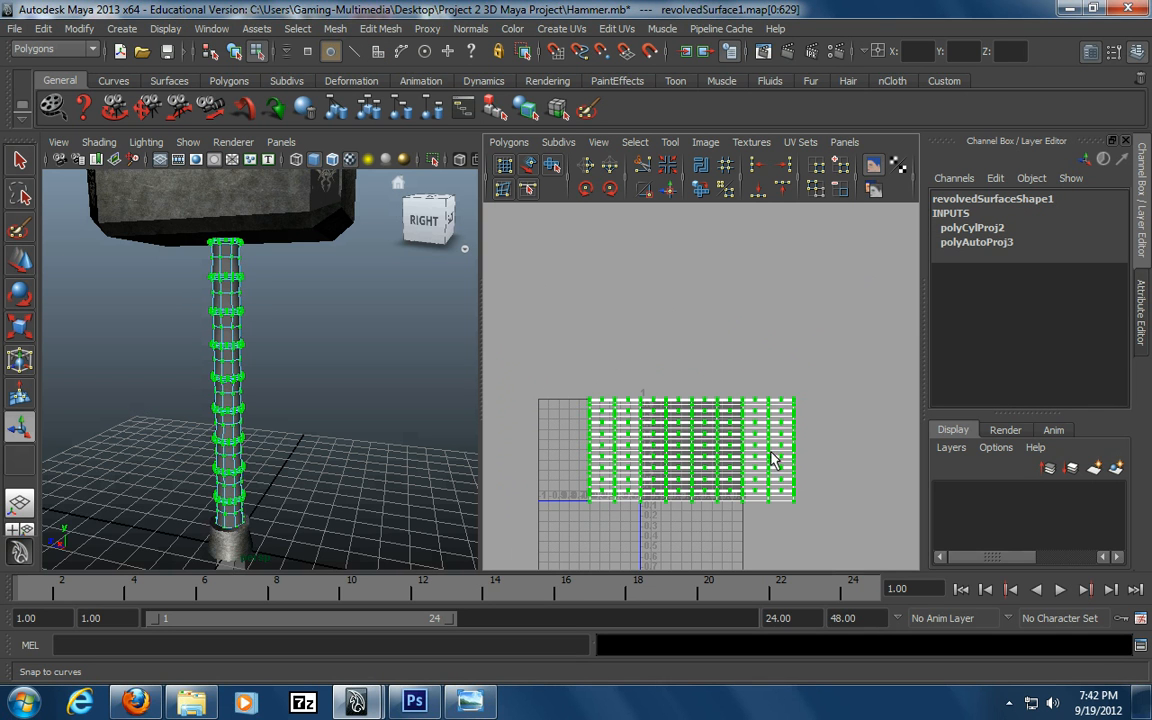
key(w)
drag(689, 381, 672, 263)
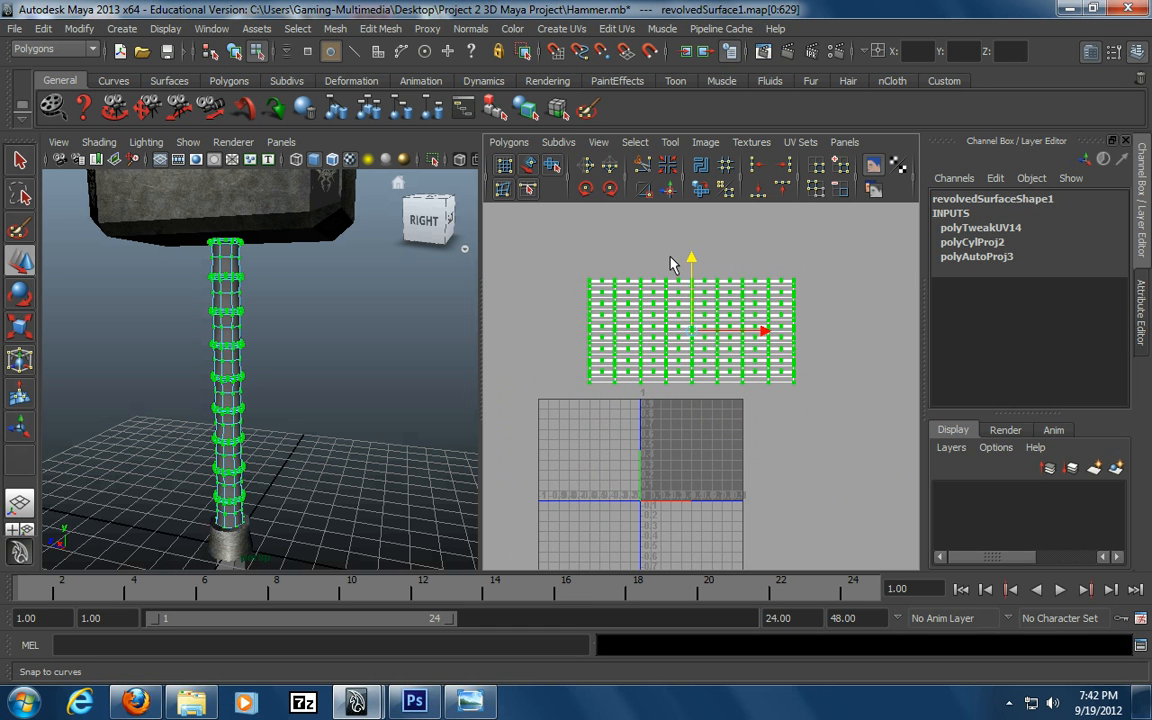
Leave UV component selection and select the whole handle as an object
alt+right_drag(678, 451, 781, 457)
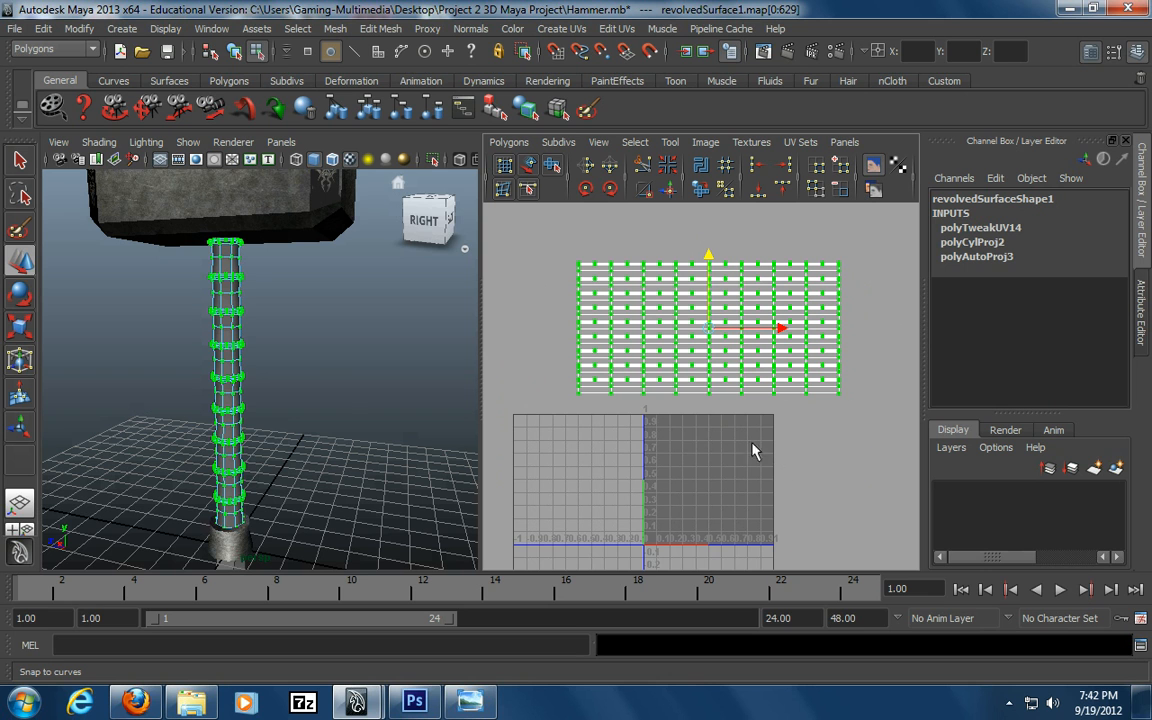
click(234, 51)
click(293, 340)
alt+drag(255, 320, 222, 300)
click(222, 300)
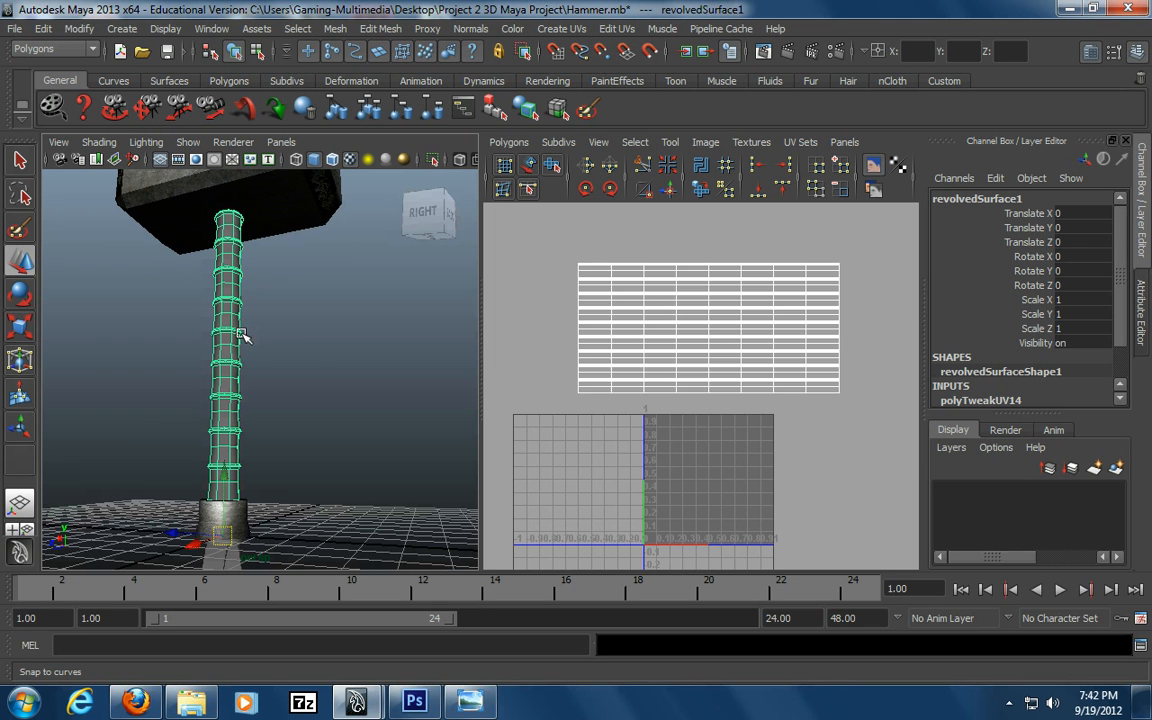
Open the HammerRef.jpg reference image, examine how the metal rings wrap the leather handle, and return to Maya
alt+right_drag(628, 355, 718, 372)
alt+middle_drag(718, 372, 726, 424)
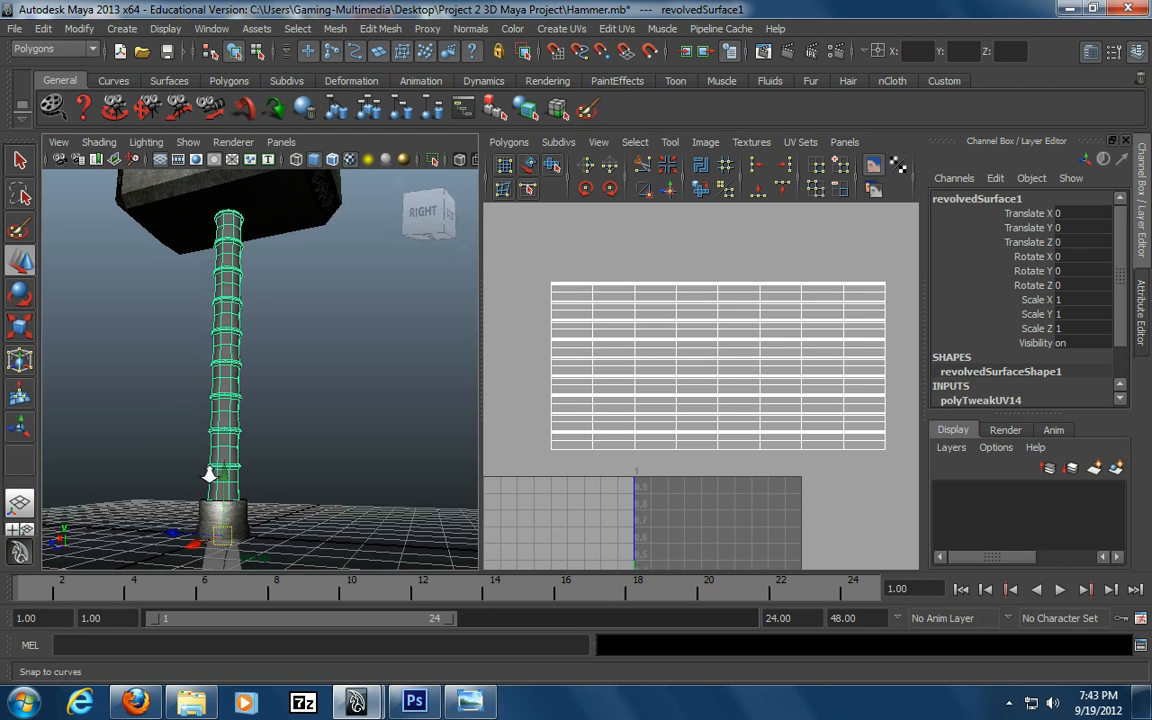
alt+right_drag(180, 483, 321, 466)
alt+middle_drag(310, 480, 303, 391)
alt+right_drag(138, 426, 262, 427)
click(472, 705)
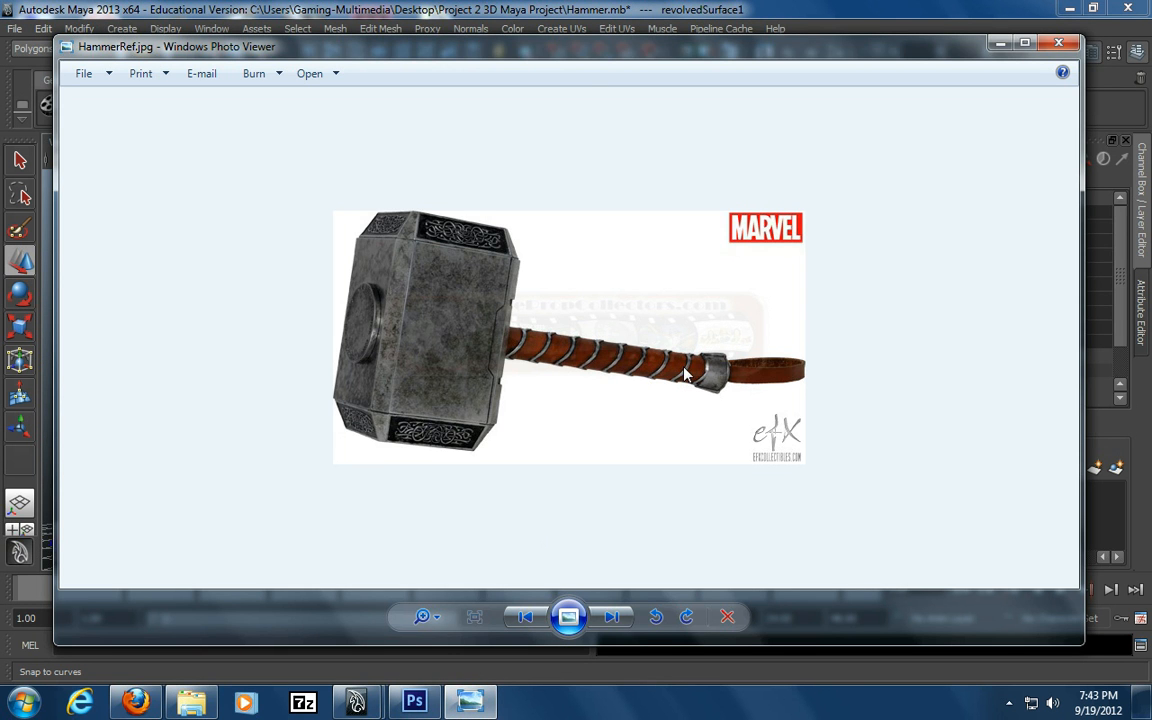
click(545, 8)
In face mode, select the faces all around the handle's lowest ring in wireframe view and restore shaded display
alt+right_drag(393, 424, 268, 362)
alt+drag(268, 362, 260, 367)
alt+middle_drag(254, 404, 286, 355)
alt+right_drag(196, 368, 300, 340)
alt+middle_drag(306, 297, 308, 360)
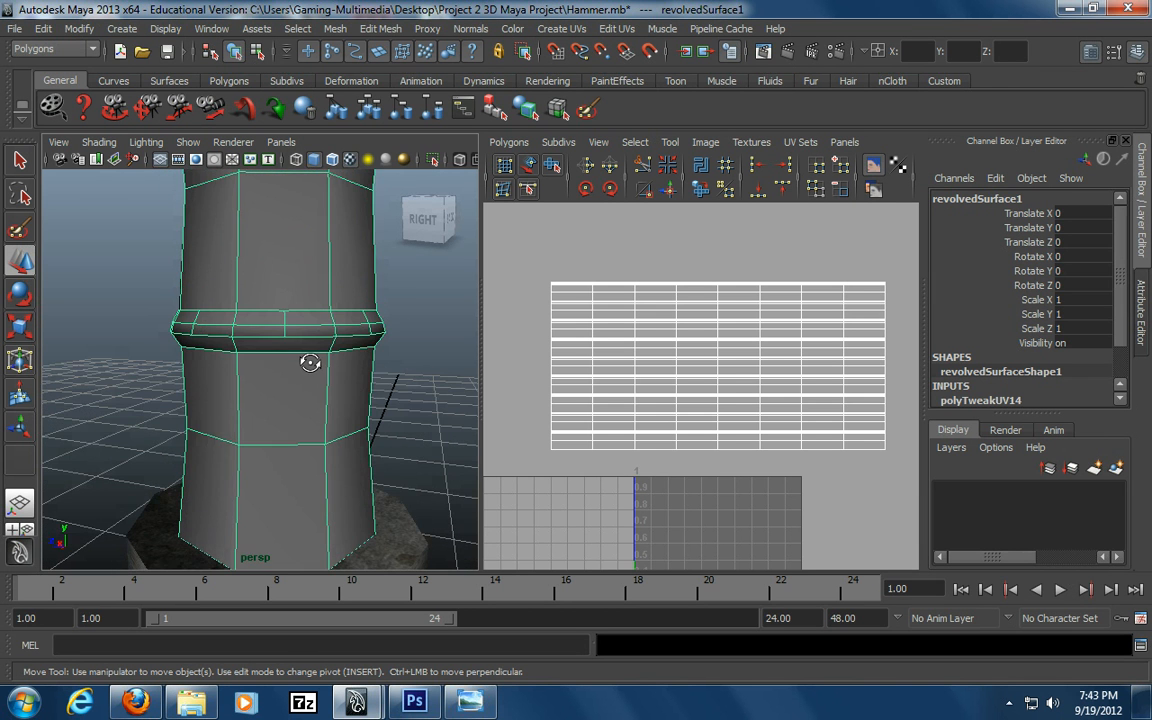
right_click(285, 279)
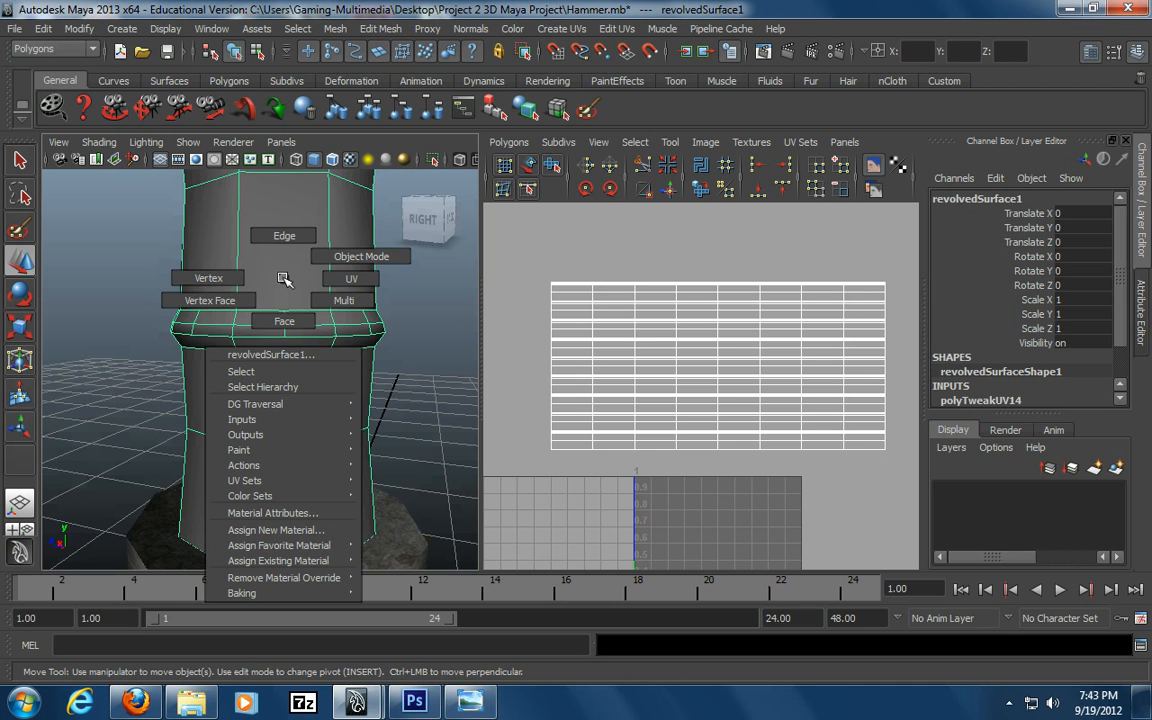
right_drag(285, 279, 290, 308)
key(4)
alt+drag(393, 329, 395, 330)
drag(431, 283, 171, 347)
key(5)
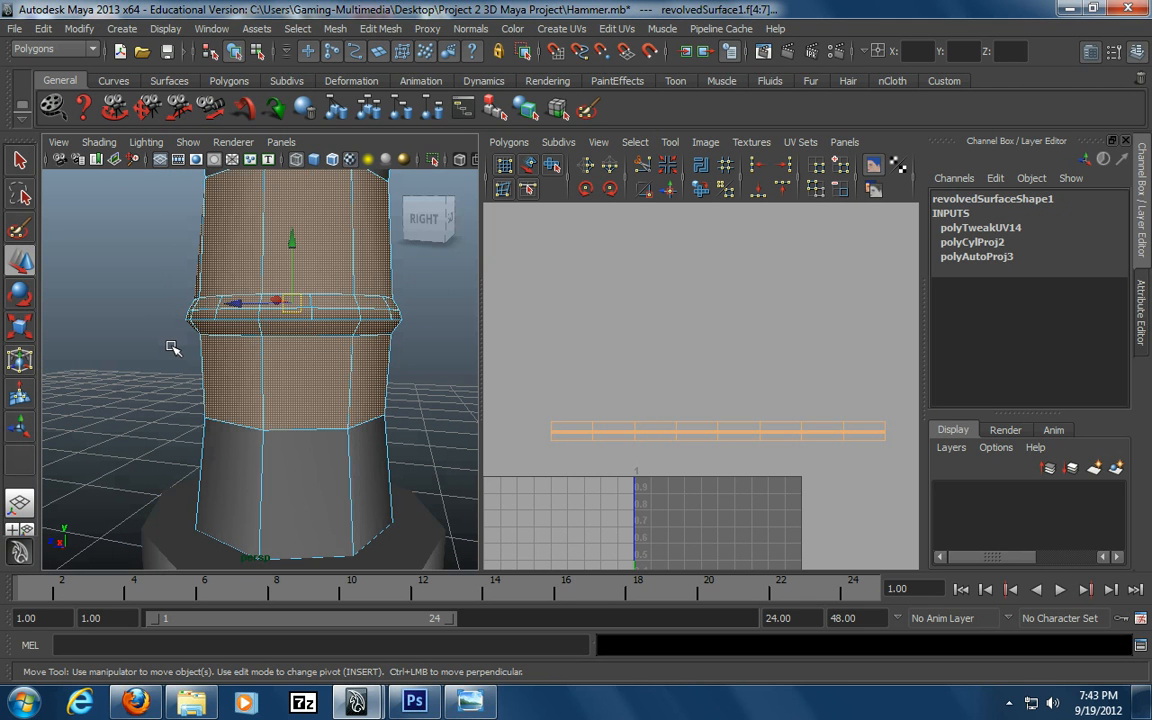
Deselect the faces above and below the handle's lowest ring, keeping only the raised ring's faces selected
alt+middle_drag(170, 354, 113, 434)
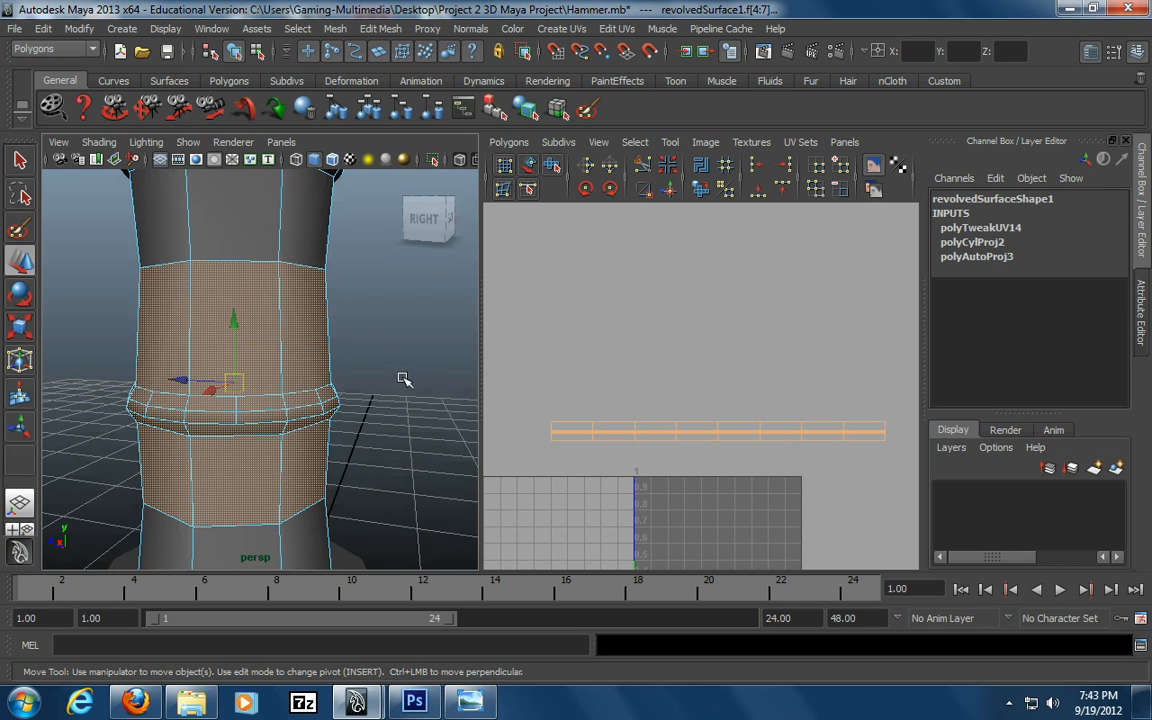
alt+right_drag(404, 380, 350, 377)
alt+middle_drag(350, 376, 371, 369)
mouse_move(371, 369)
alt+mouse_down()
mouse_move(332, 362)
mouse_move(378, 363)
alt+mouse_up()
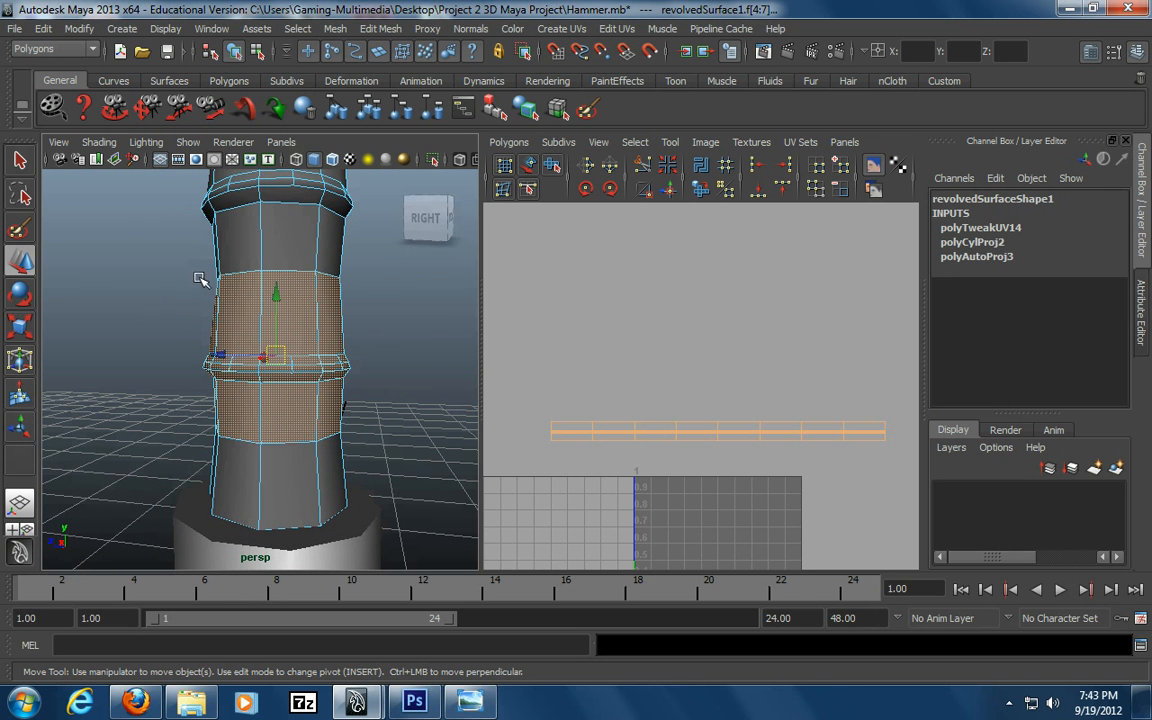
ctrl+drag(157, 257, 392, 308)
ctrl+drag(376, 446, 150, 418)
alt+drag(392, 423, 436, 428)
alt+right_drag(436, 428, 298, 458)
alt+drag(298, 458, 385, 449)
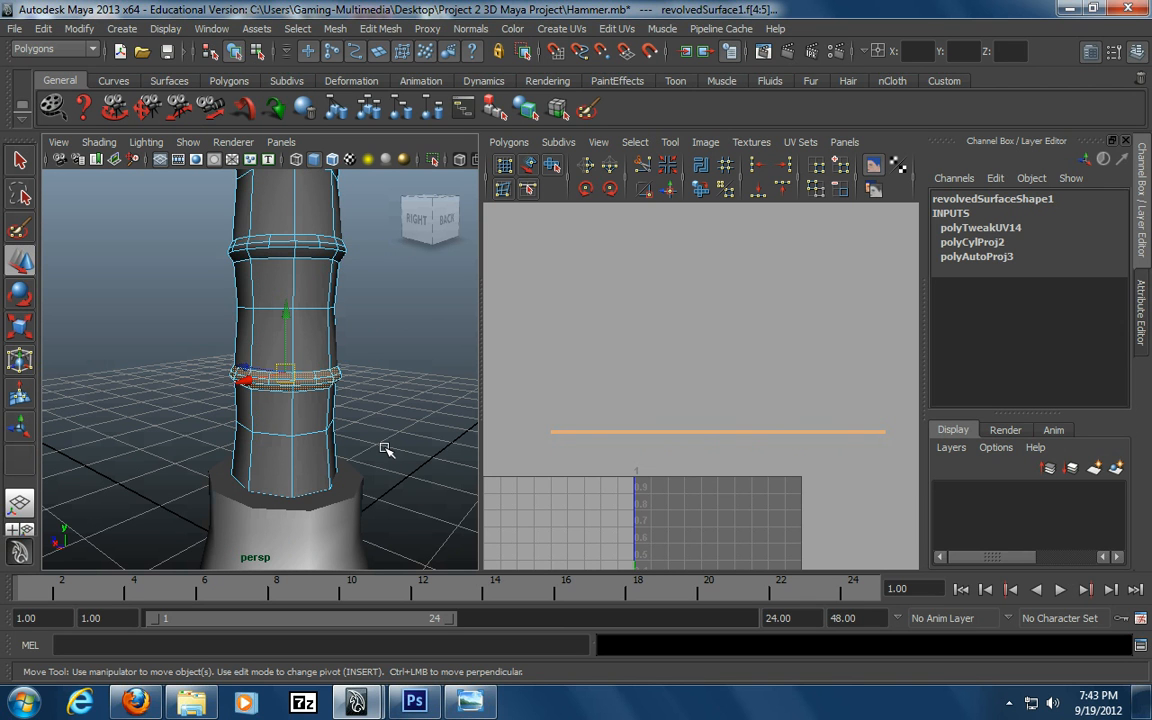
alt+right_drag(375, 300, 275, 285)
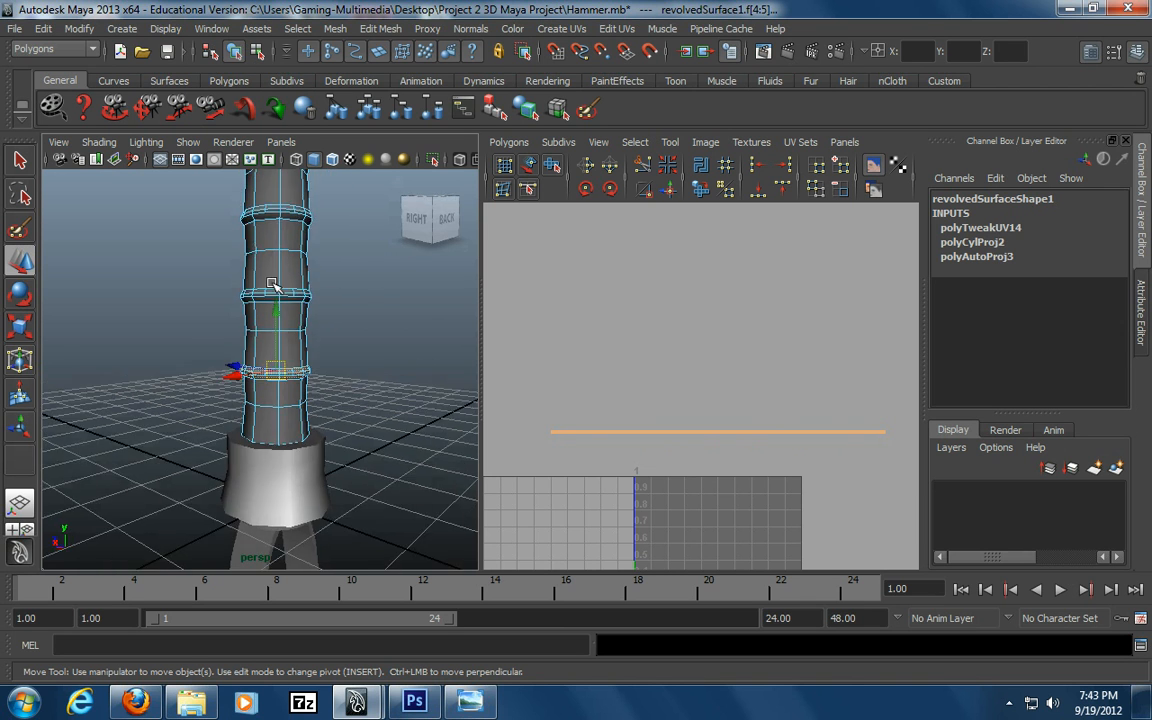
alt+middle_drag(275, 285, 252, 346)
alt+drag(395, 399, 373, 419)
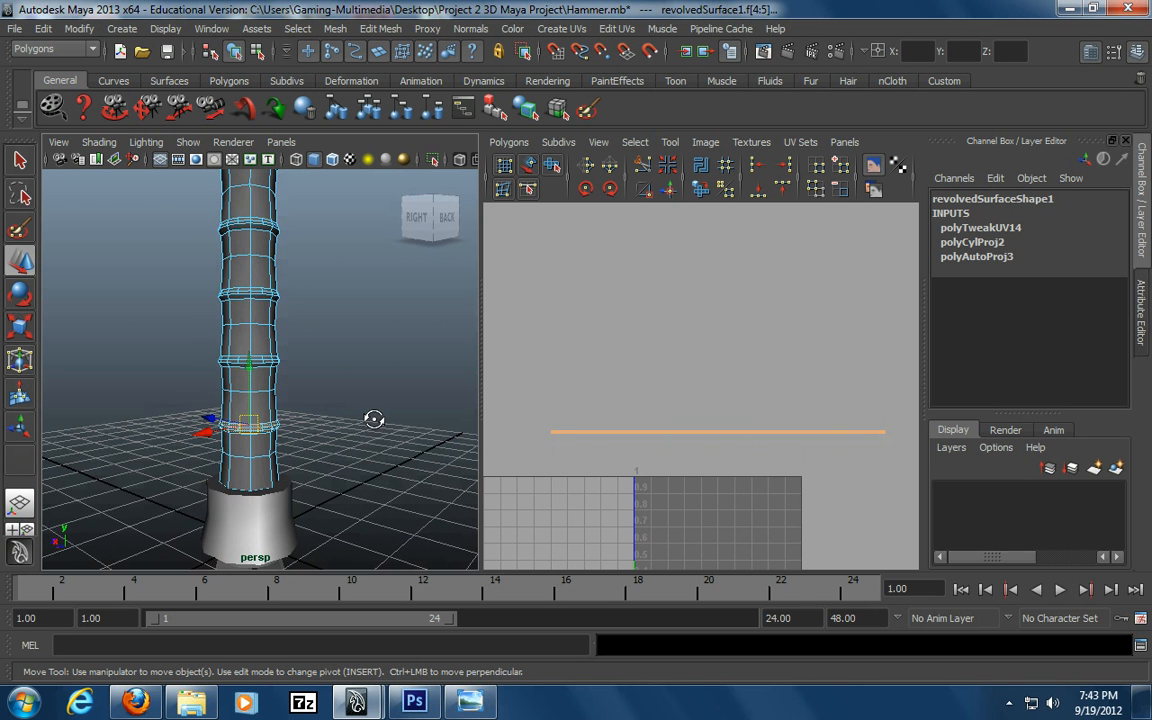
alt+right_drag(101, 399, 193, 382)
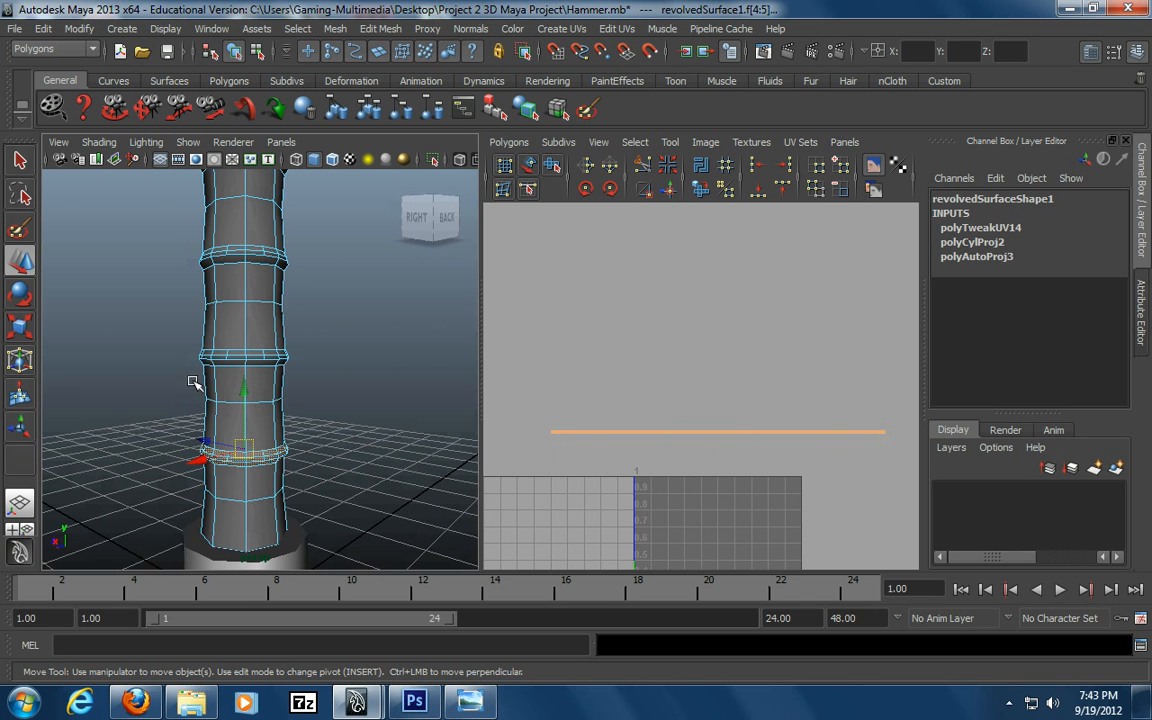
Clear the current ring selection and select all faces along the full length of the handle's ringed grip
click(416, 362)
alt+right_drag(412, 361, 272, 336)
alt+middle_drag(272, 336, 260, 411)
alt+right_drag(360, 397, 264, 396)
alt+middle_drag(264, 396, 260, 414)
alt+drag(260, 414, 255, 427)
drag(362, 403, 115, 226)
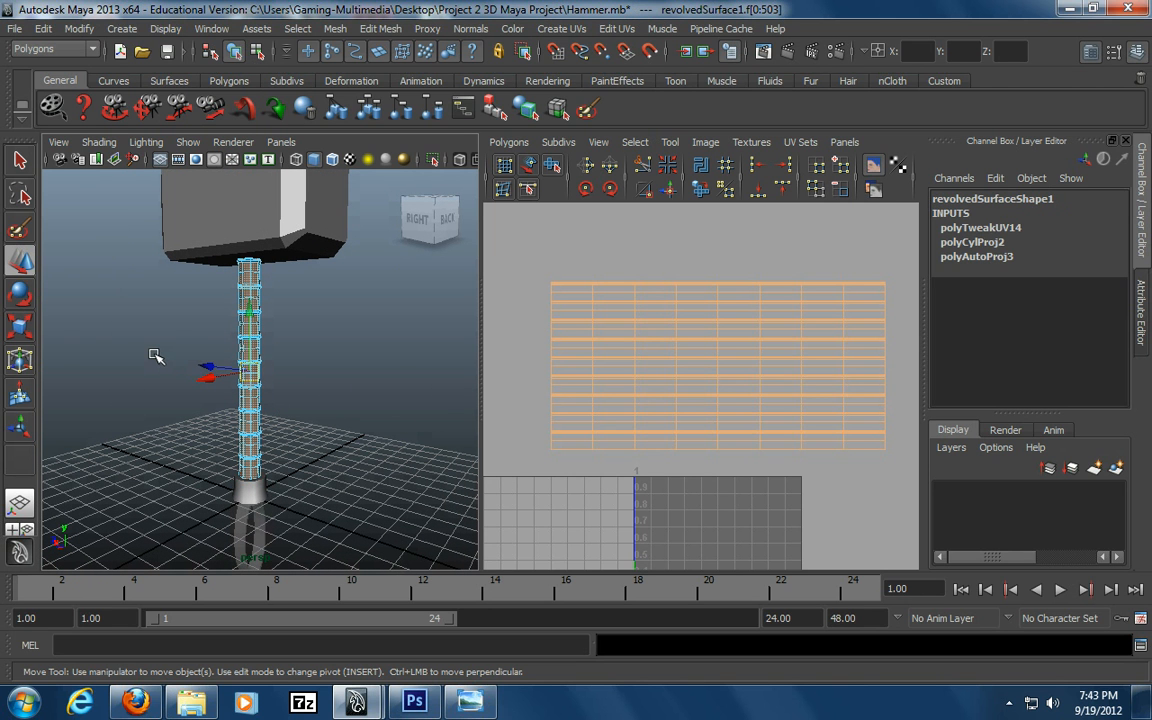
Deselect the leather faces between the rings along the whole grip, keeping only the raised rings' faces selected
alt+middle_drag(227, 493, 227, 386)
alt+right_drag(165, 393, 528, 393)
alt+drag(414, 378, 395, 428)
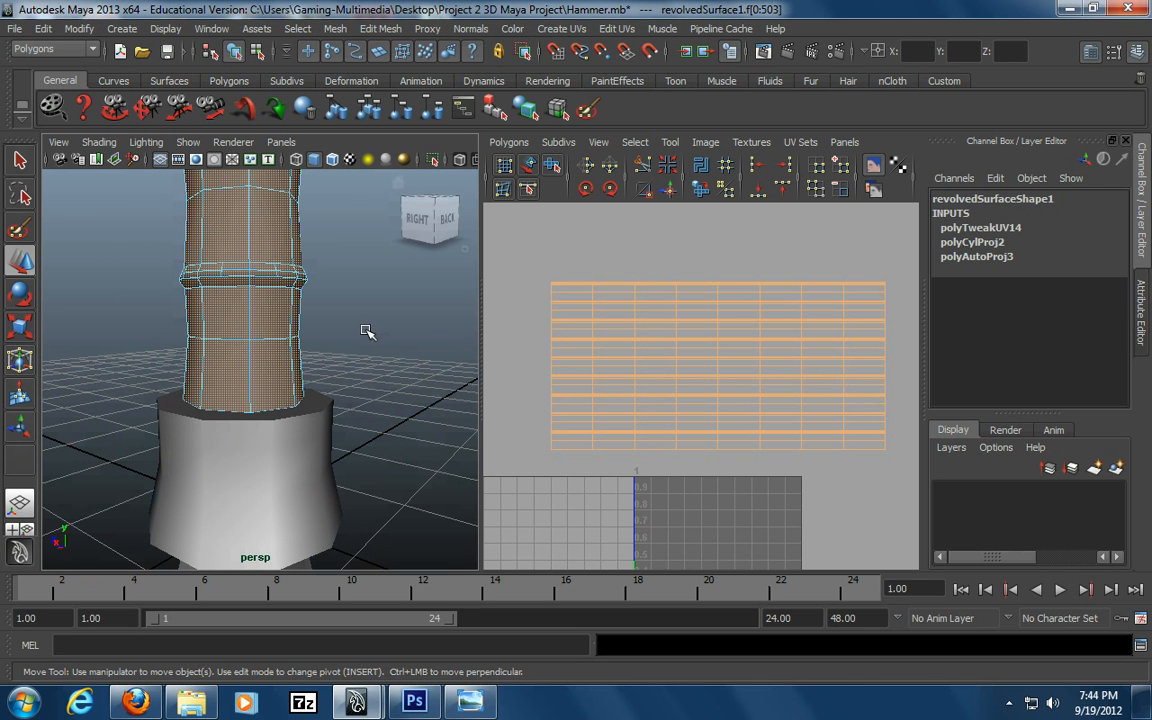
ctrl+drag(398, 313, 142, 474)
alt+middle_drag(344, 266, 336, 412)
ctrl+drag(351, 304, 120, 398)
alt+middle_drag(324, 334, 301, 400)
ctrl+drag(256, 315, 108, 366)
alt+middle_drag(321, 243, 334, 386)
ctrl+drag(302, 281, 117, 352)
alt+middle_drag(309, 275, 285, 288)
ctrl+drag(160, 326, 100, 312)
alt+middle_drag(363, 257, 360, 430)
ctrl+drag(133, 380, 131, 381)
alt+middle_drag(376, 281, 393, 453)
ctrl+drag(354, 311, 107, 387)
alt+middle_drag(341, 242, 346, 428)
ctrl+drag(375, 301, 115, 376)
alt+middle_drag(286, 236, 240, 464)
ctrl+drag(327, 300, 106, 387)
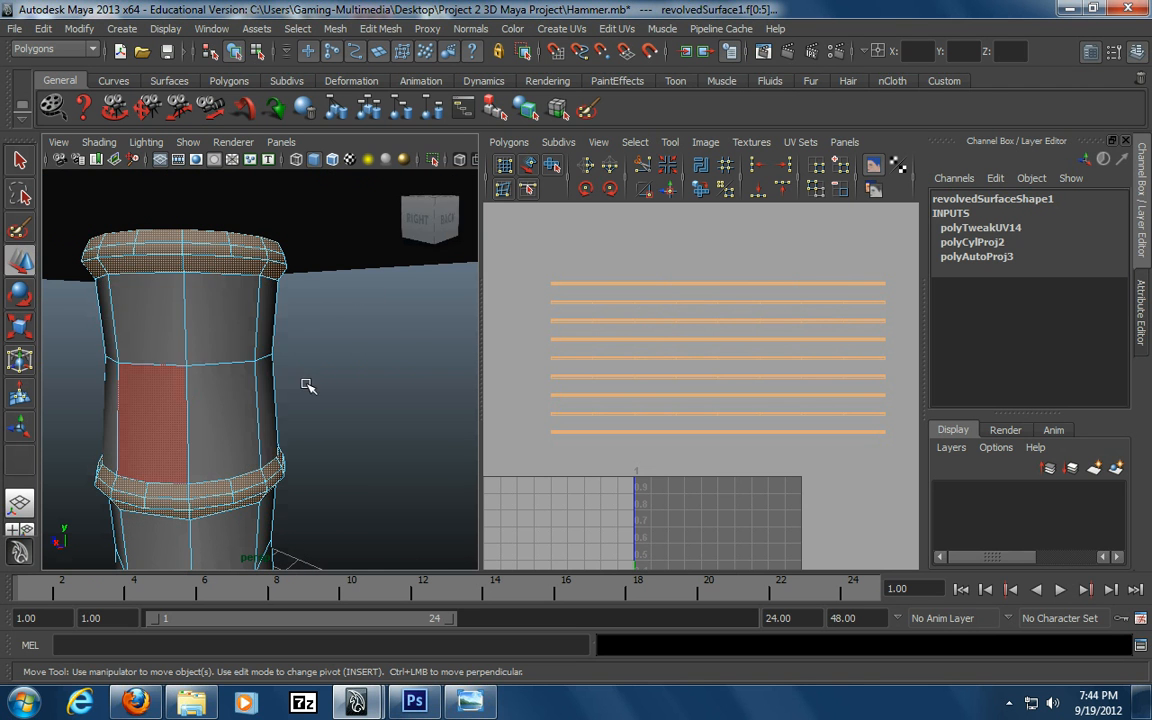
Check the ring face selection along the whole handle in wireframe and in shaded display
scroll(96, 383, down, 5)
alt+middle_drag(178, 438, 213, 278)
alt+drag(268, 384, 311, 368)
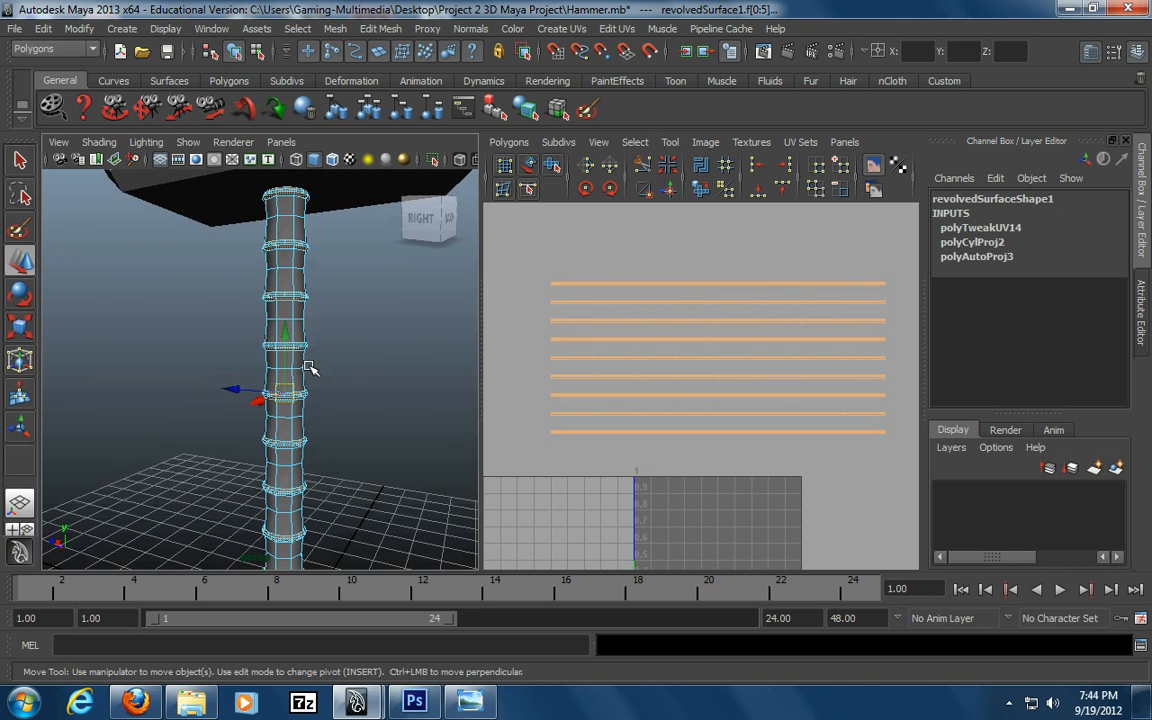
key(4)
mouse_move(313, 239)
alt+mouse_down()
mouse_move(336, 295)
mouse_move(204, 383)
alt+mouse_up()
alt+right_drag(103, 316, 225, 300)
alt+middle_drag(228, 285, 210, 386)
mouse_move(211, 388)
alt+mouse_down()
mouse_move(311, 309)
mouse_move(285, 275)
alt+mouse_up()
key(5)
alt+right_drag(158, 332, 100, 318)
alt+drag(176, 308, 229, 265)
alt+right_drag(360, 352, 415, 382)
alt+middle_drag(390, 388, 387, 313)
alt+right_drag(360, 368, 421, 370)
alt+drag(369, 424, 368, 406)
alt+middle_drag(368, 368, 371, 401)
scroll(371, 401, down, 10)
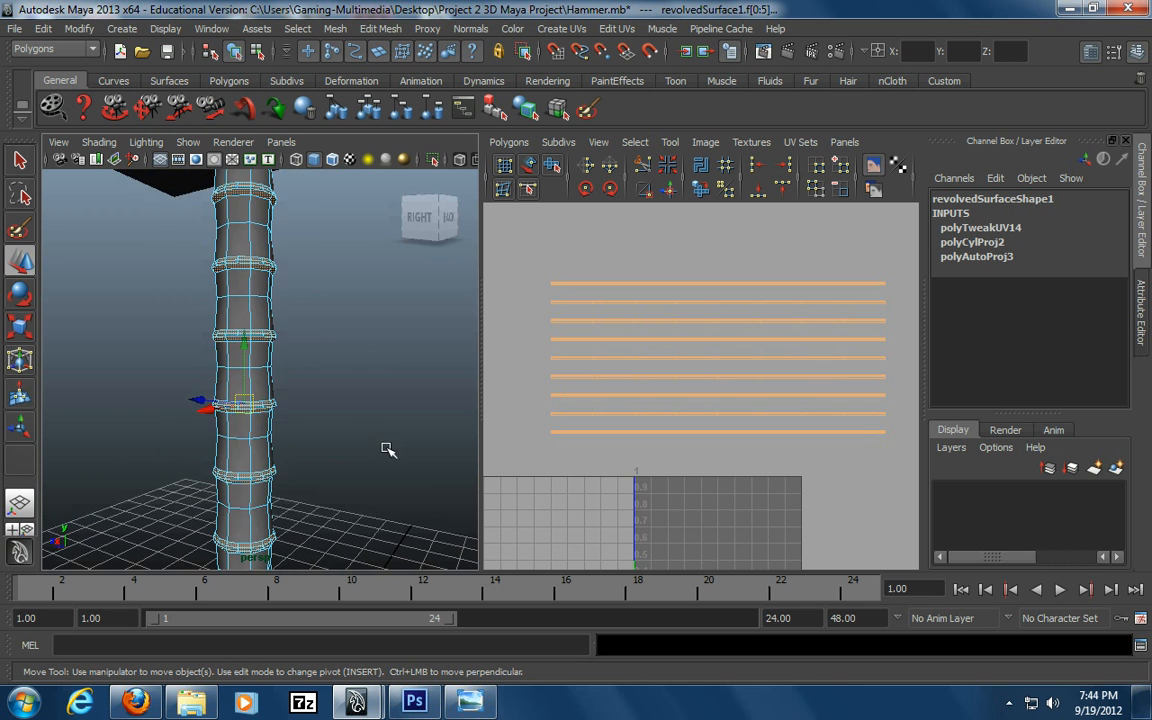
scroll(338, 382, down, 4)
alt+drag(324, 417, 328, 391)
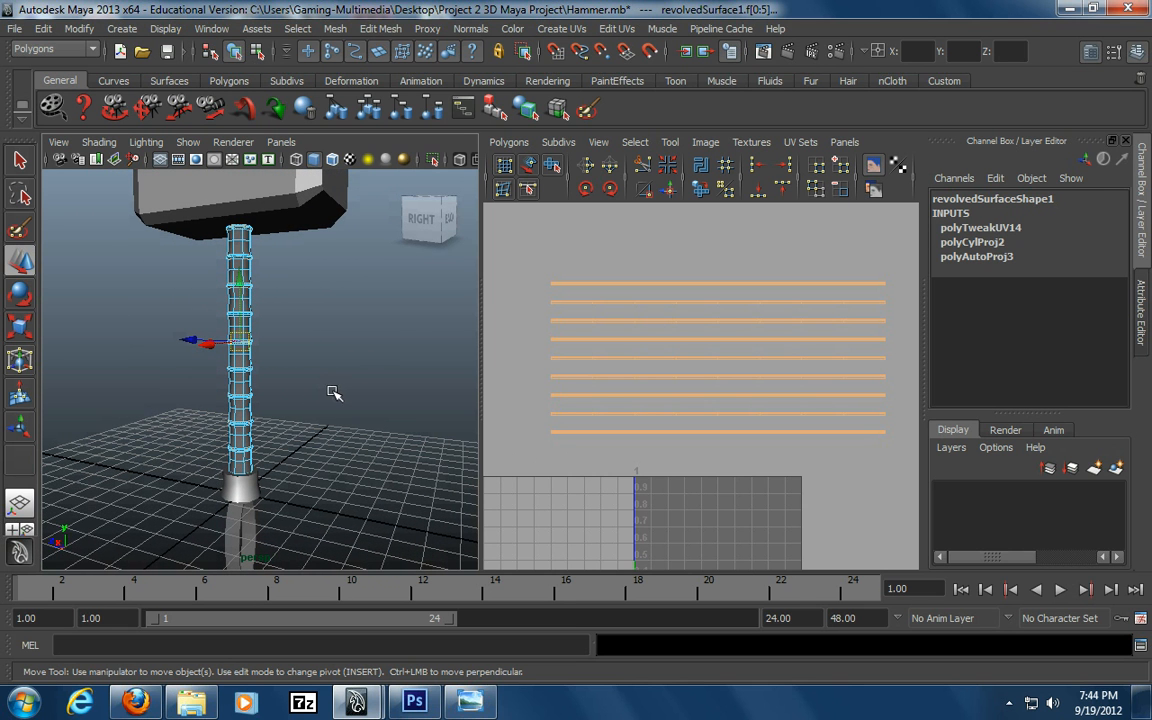
Apply a cylindrical UV mapping to the selected metal ring faces
click(562, 29)
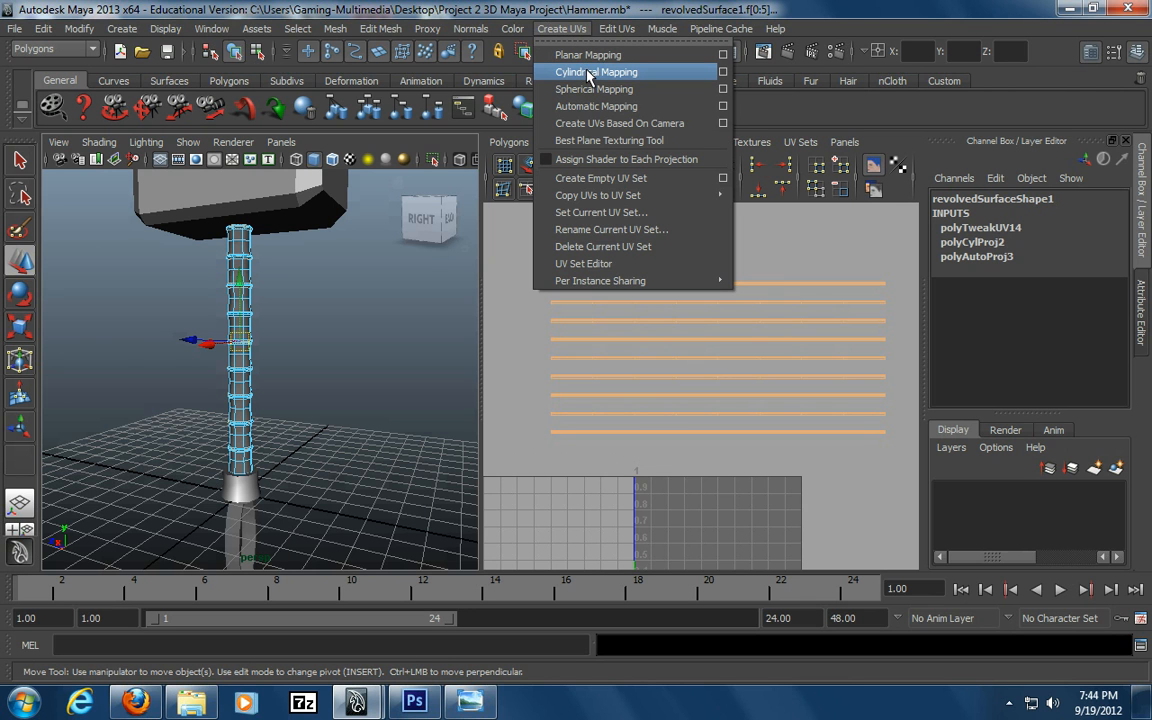
click(588, 72)
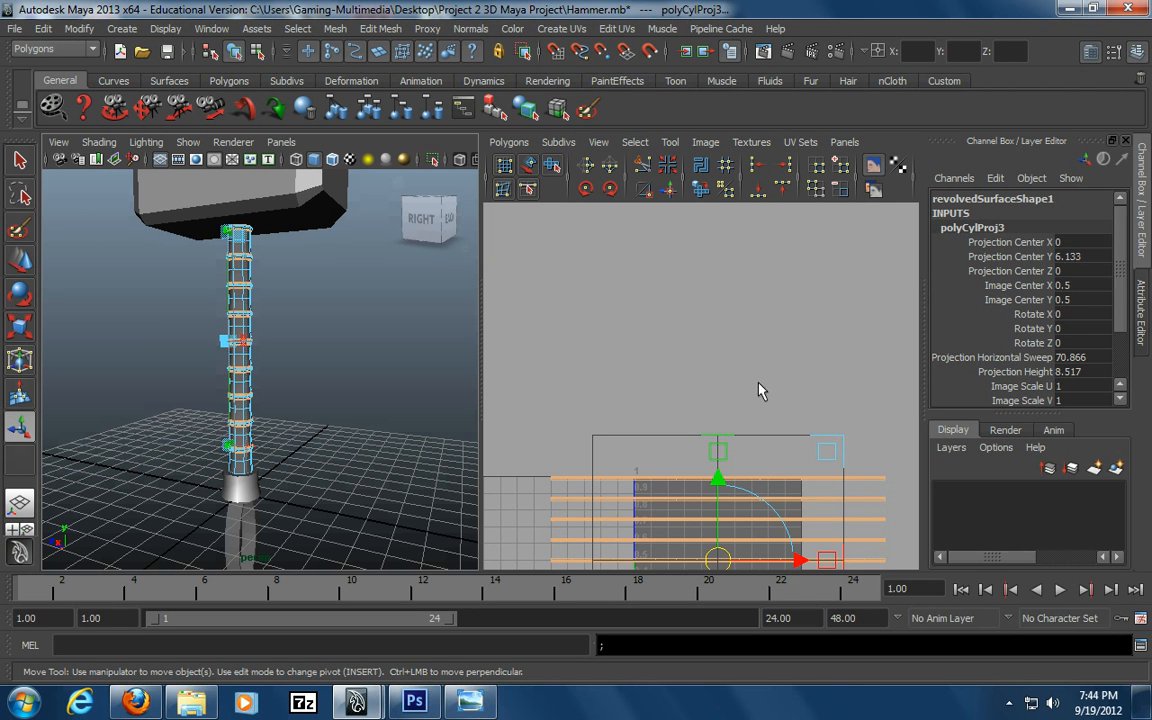
scroll(684, 386, down, 2)
alt+middle_drag(684, 386, 662, 274)
alt+right_drag(690, 378, 620, 390)
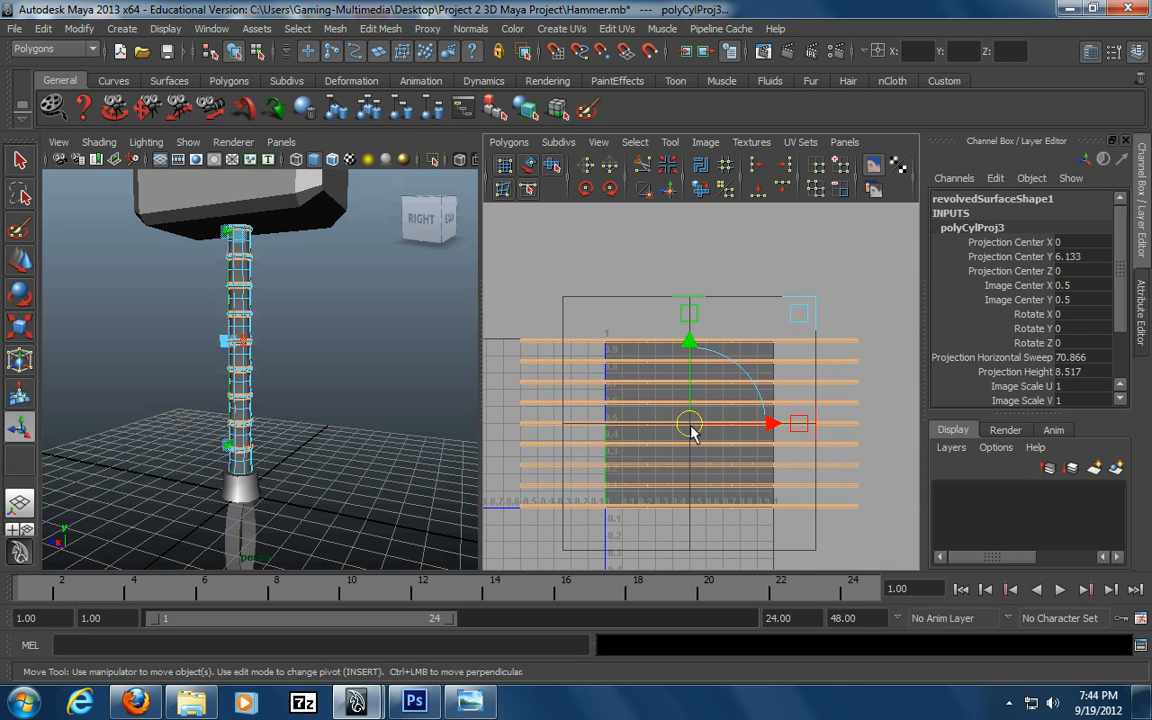
scroll(740, 470, down, 1)
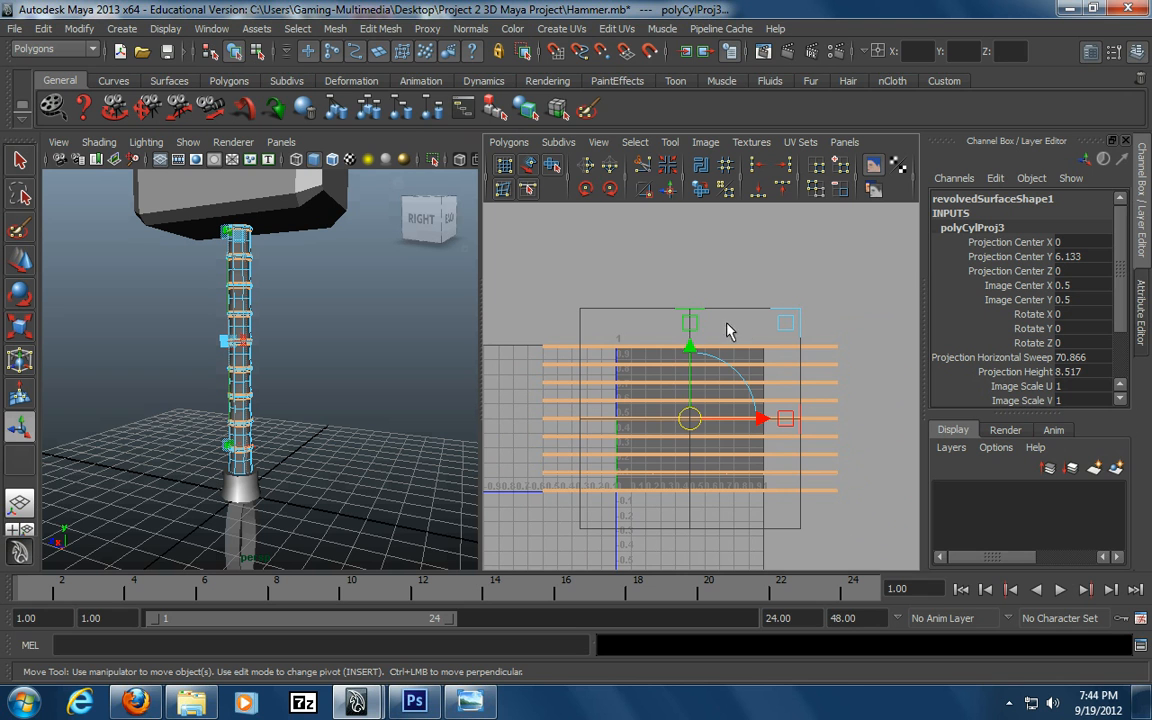
Select all UVs of the metal rings, move them down below the 0–1 UV square, and clear the selection
right_drag(560, 357, 625, 342)
drag(672, 470, 871, 511)
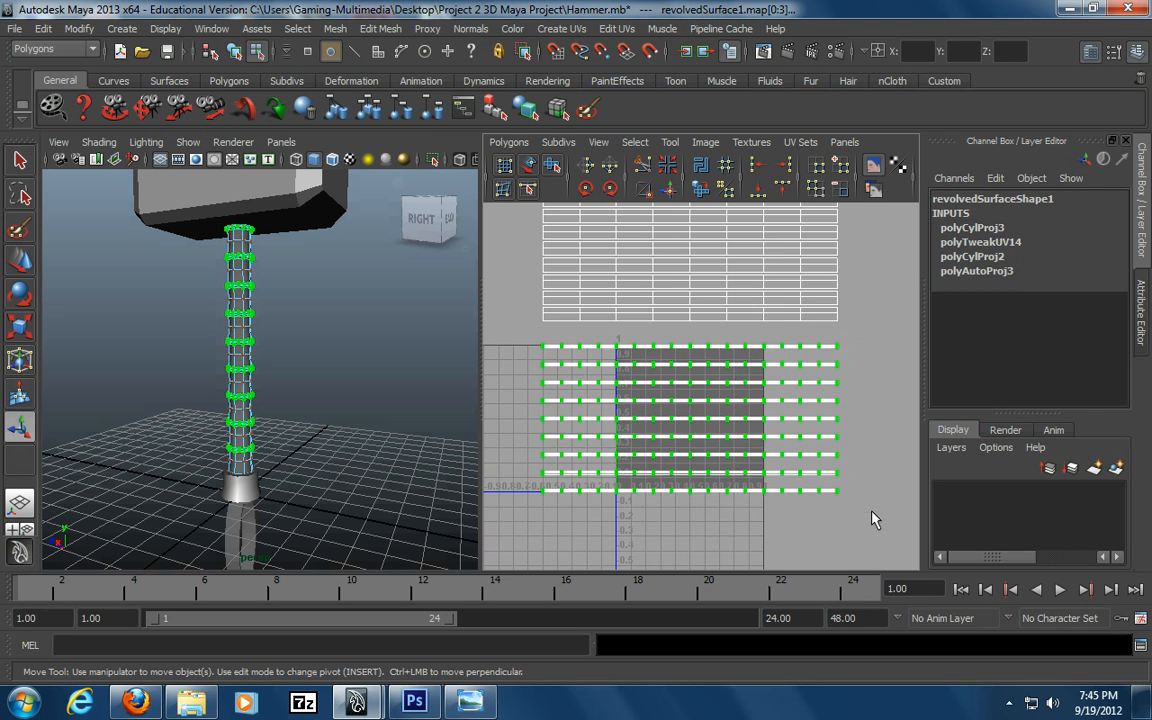
alt+right_drag(826, 425, 691, 425)
alt+middle_drag(691, 425, 694, 360)
key(w)
drag(694, 278, 707, 394)
click(770, 290)
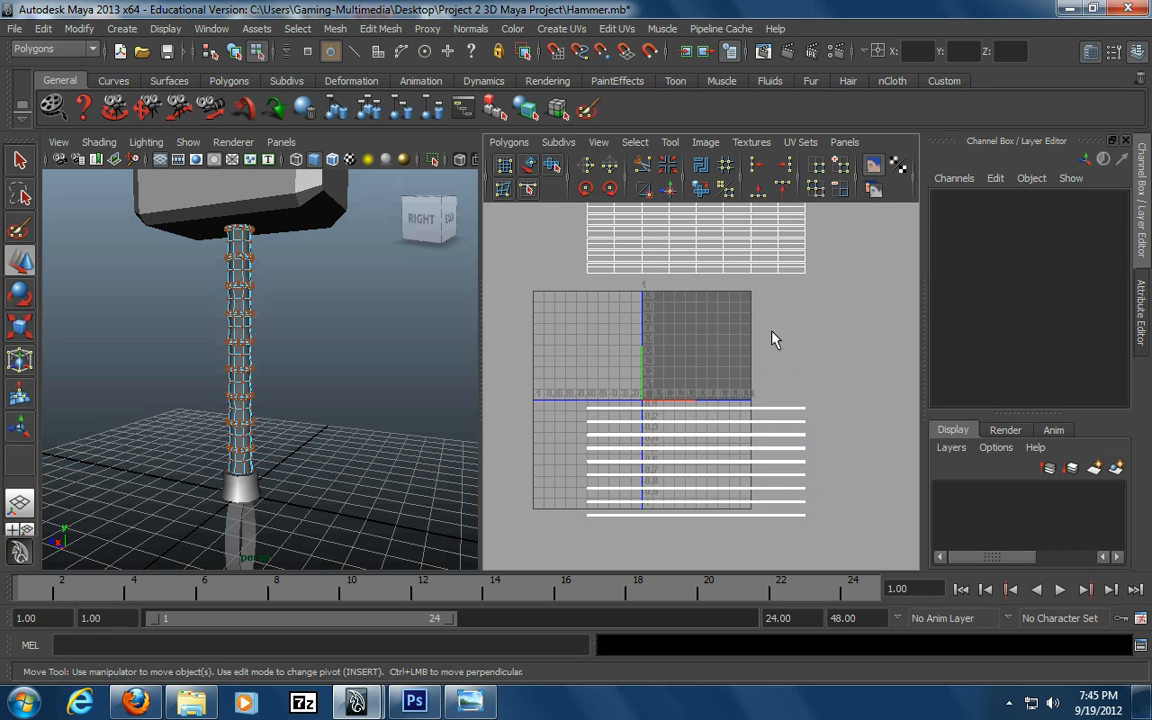
Examine the separated leather grip and metal ring UV shells in relation to the 0–1 texture space
alt+middle_drag(771, 334, 765, 387)
alt+middle_drag(755, 336, 758, 356)
click(750, 342)
alt+right_drag(692, 358, 857, 362)
alt+middle_drag(802, 381, 806, 414)
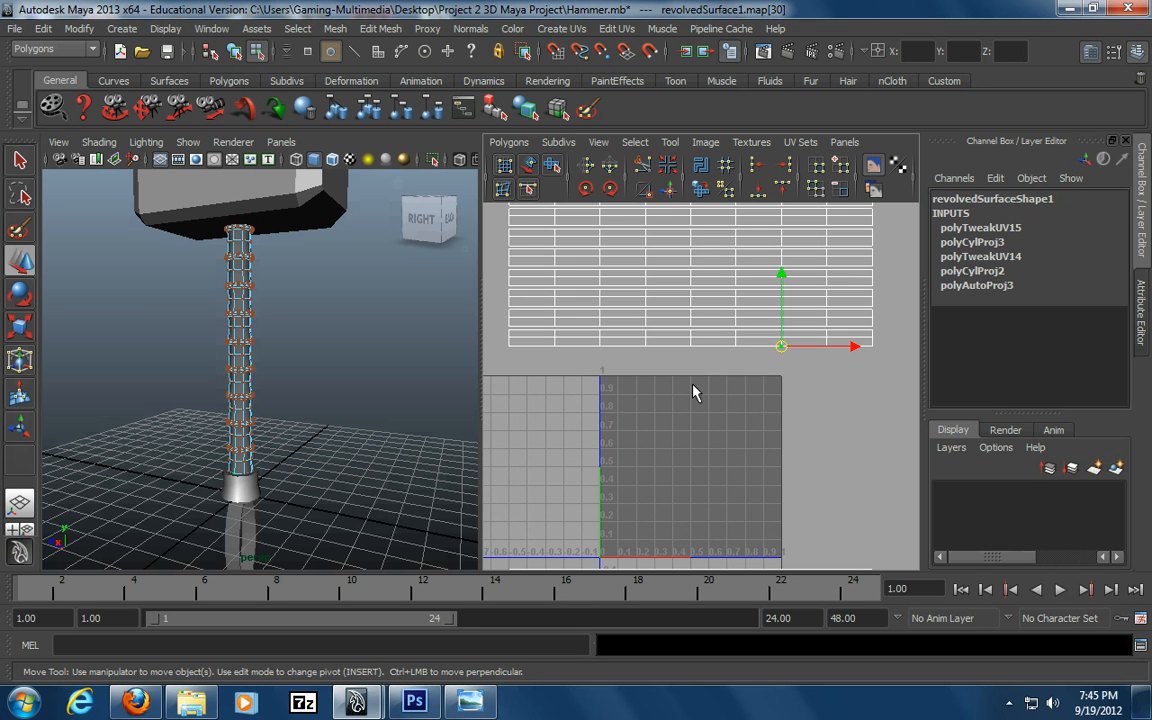
alt+right_drag(683, 405, 640, 424)
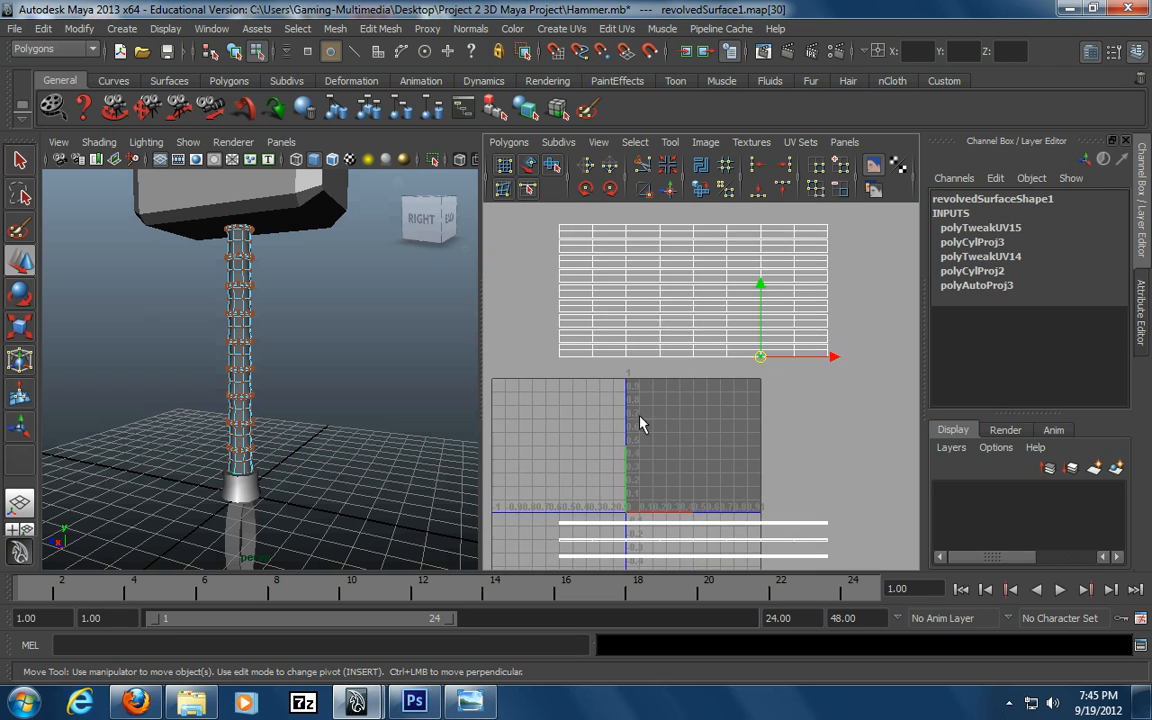
alt+right_drag(743, 437, 652, 414)
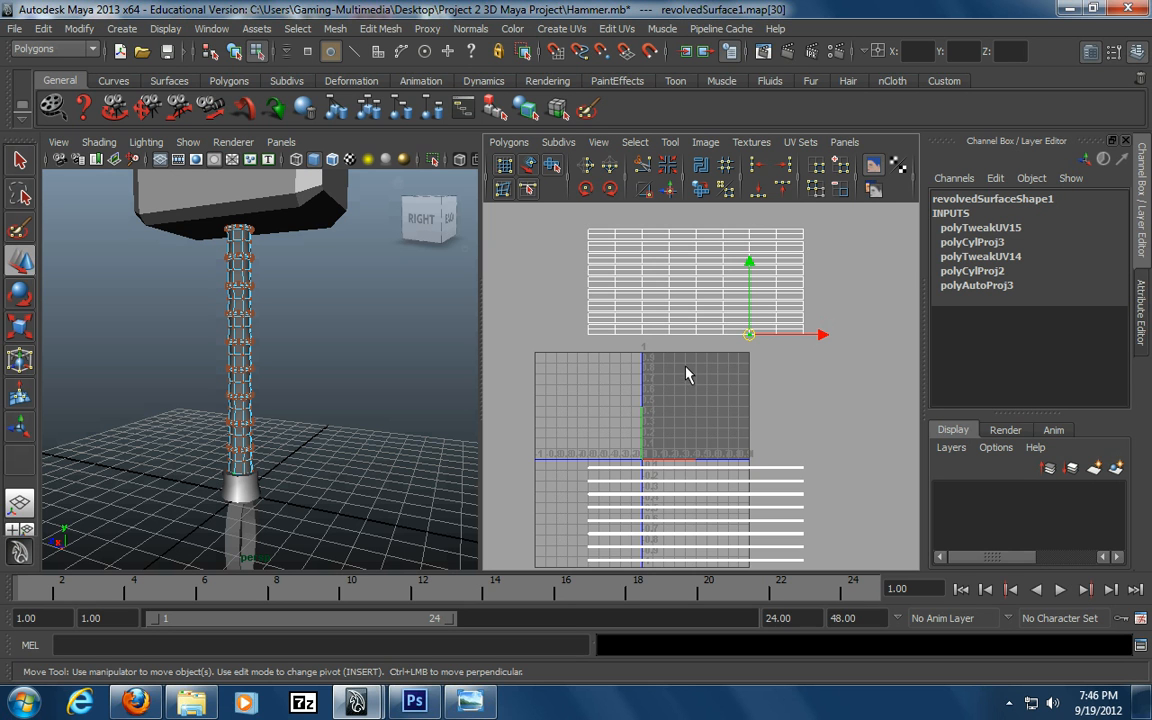
alt+middle_drag(743, 404, 724, 391)
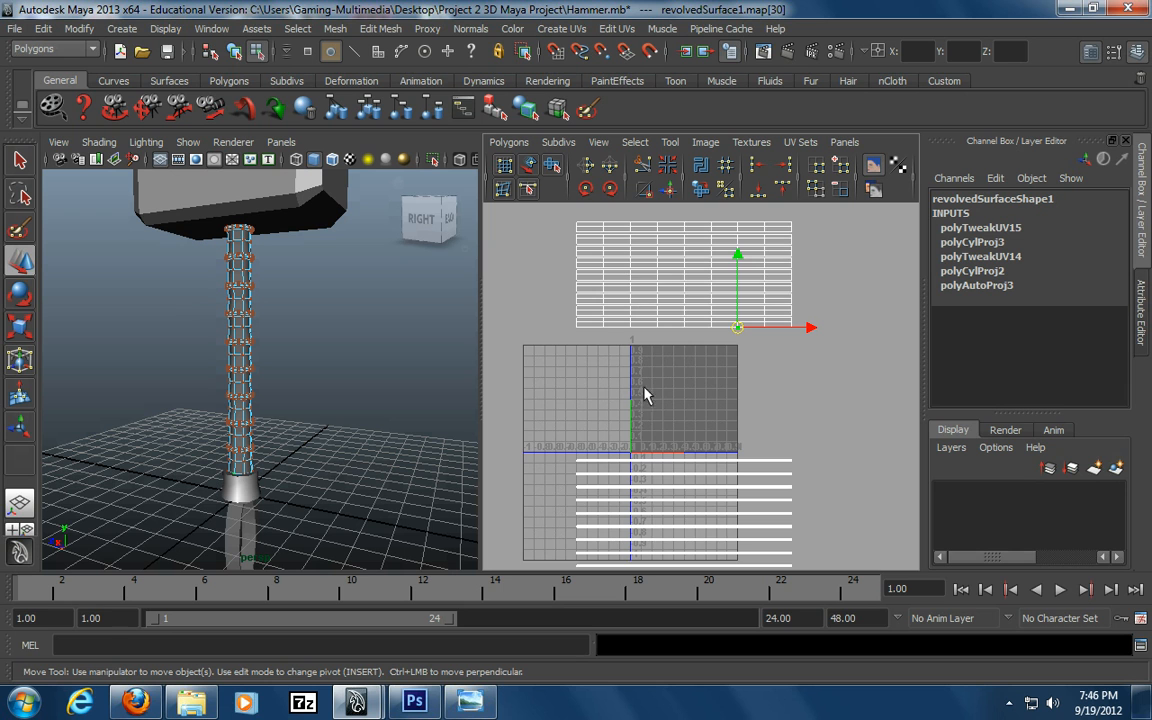
alt+middle_drag(689, 465, 695, 475)
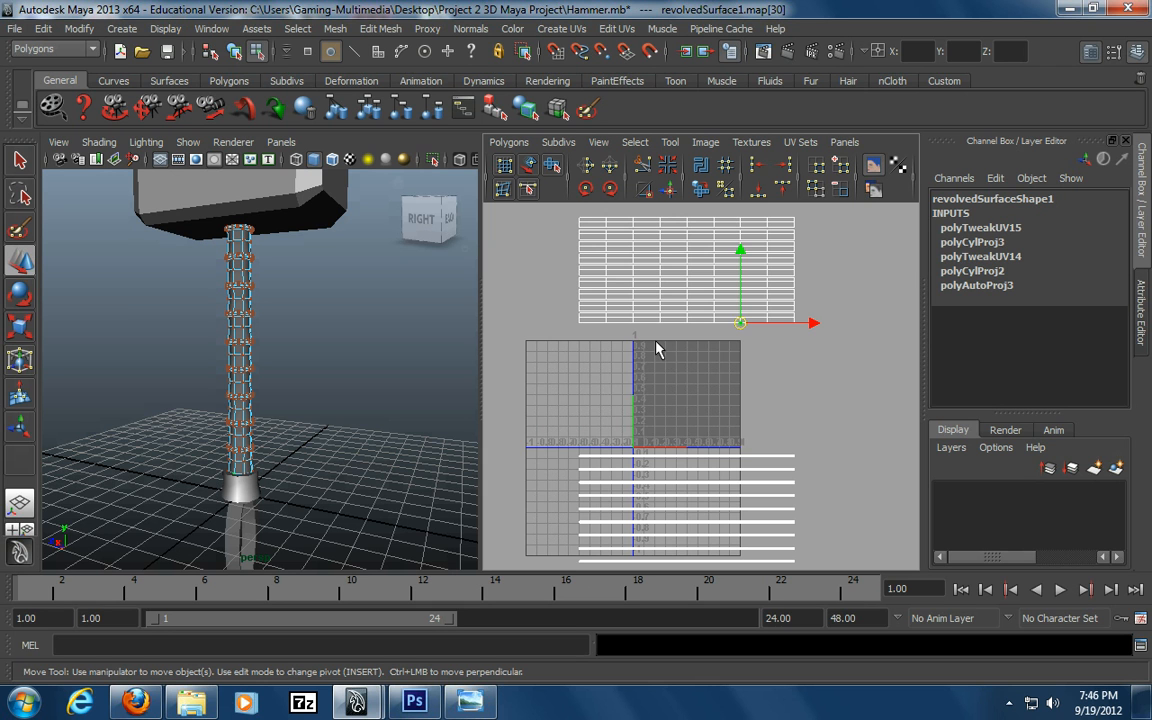
mouse_move(657, 348)
alt+middle_down()
mouse_move(643, 368)
mouse_move(645, 404)
mouse_move(650, 368)
alt+middle_up()
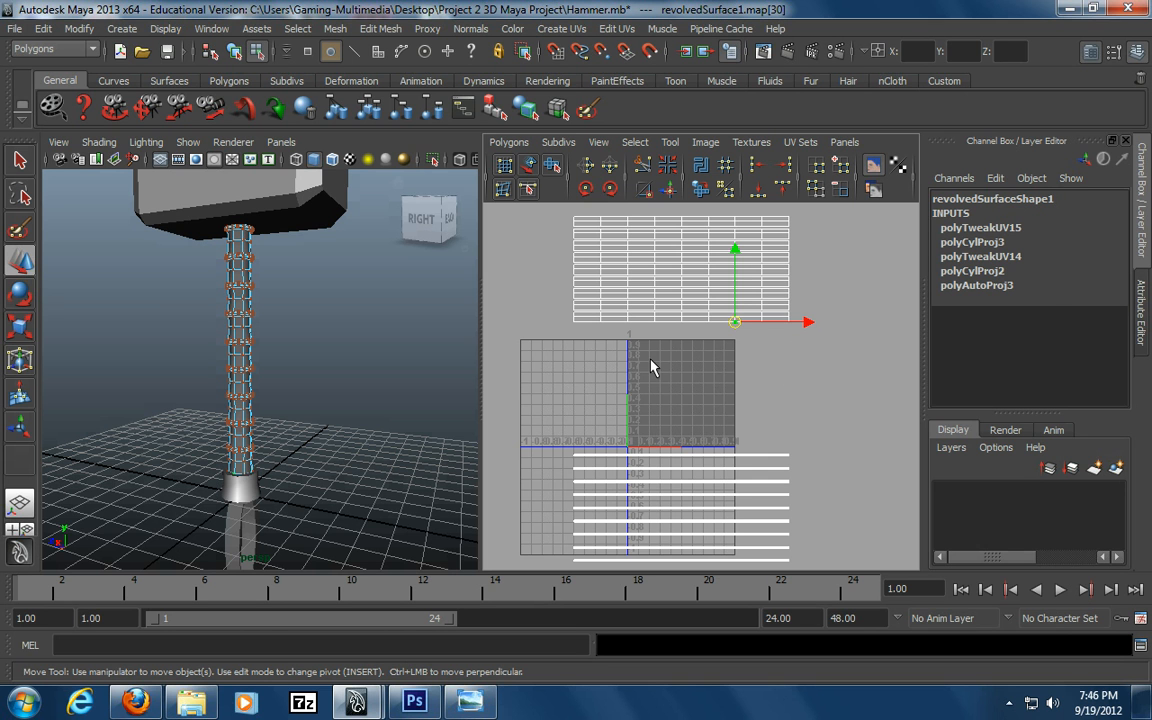
Maximize the UV editor view and select all UVs of the lowest leather grip strip
key(space)
alt+middle_drag(711, 405, 737, 398)
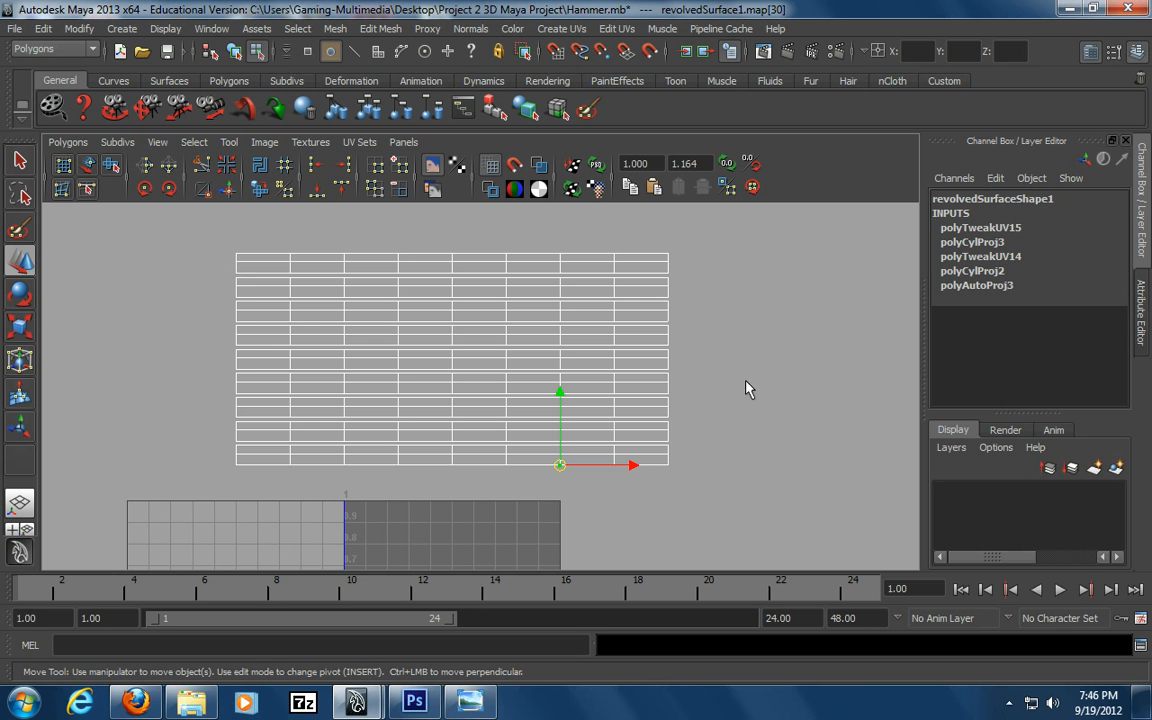
scroll(319, 489, up, 1)
alt+middle_drag(296, 478, 308, 501)
scroll(398, 483, up, 2)
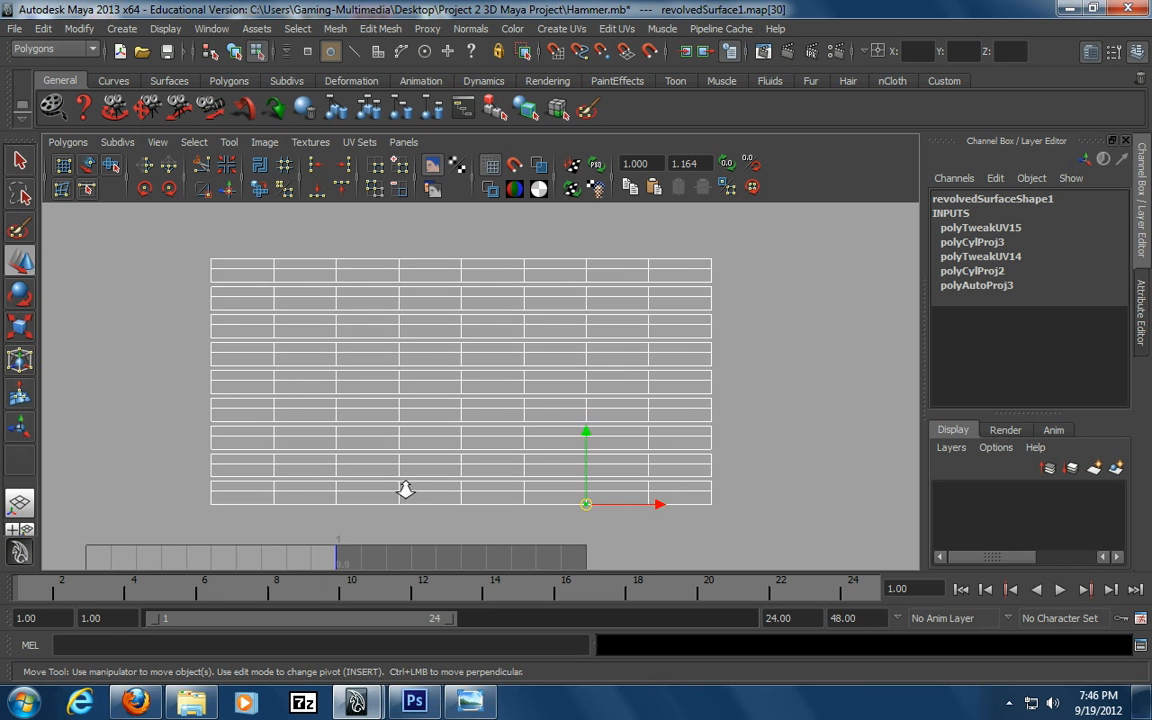
alt+middle_drag(410, 500, 409, 478)
right_drag(277, 479, 324, 478)
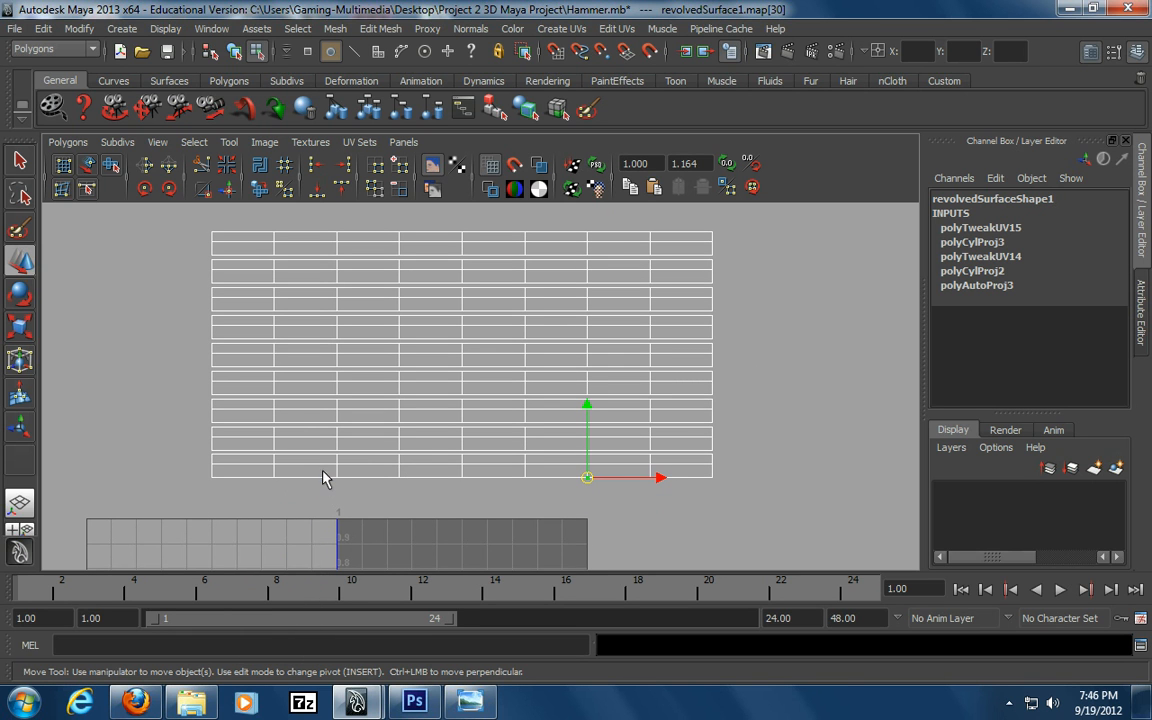
scroll(240, 472, up, 2)
drag(185, 462, 760, 515)
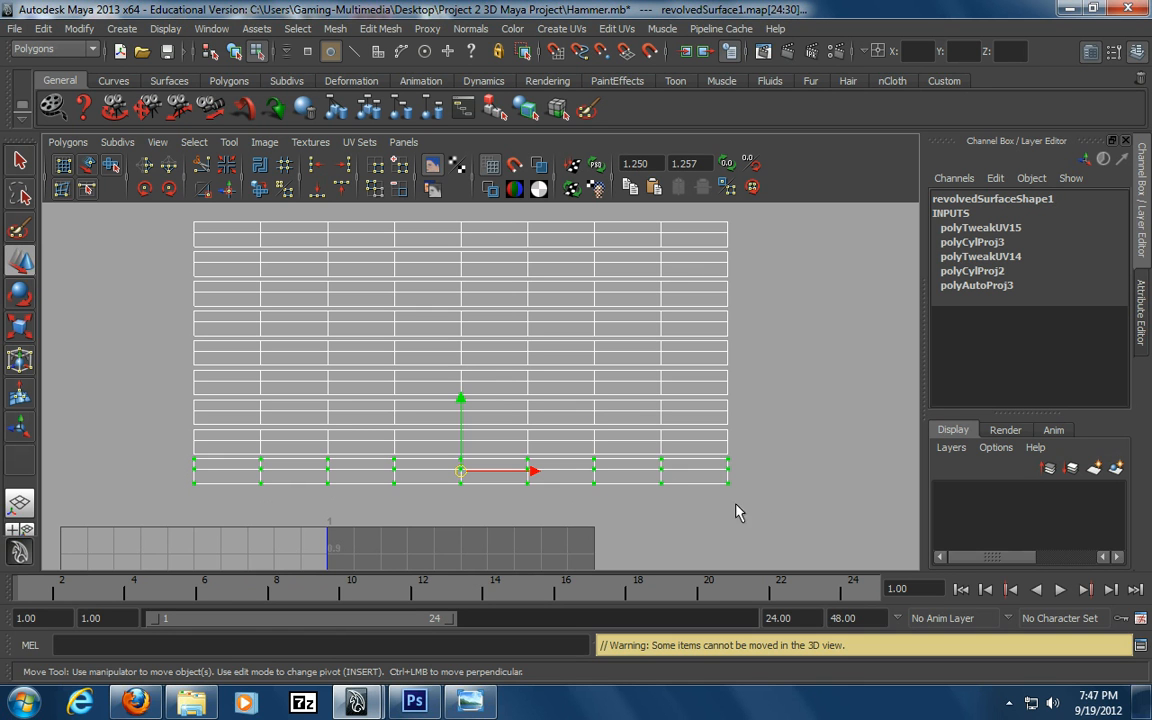
Try to stack the lowest leather strip's UVs precisely on the strip above it, and undo the moves
drag(460, 400, 462, 374)
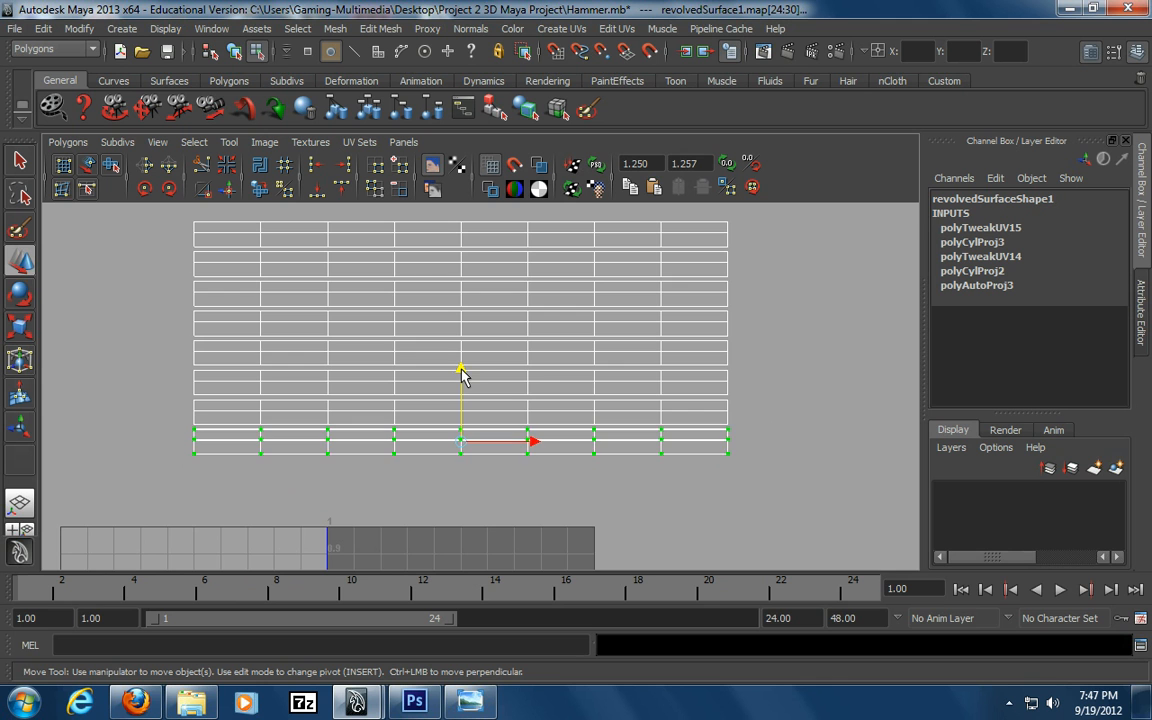
alt+right_drag(308, 498, 521, 498)
alt+middle_drag(521, 498, 570, 463)
alt+right_drag(267, 490, 449, 488)
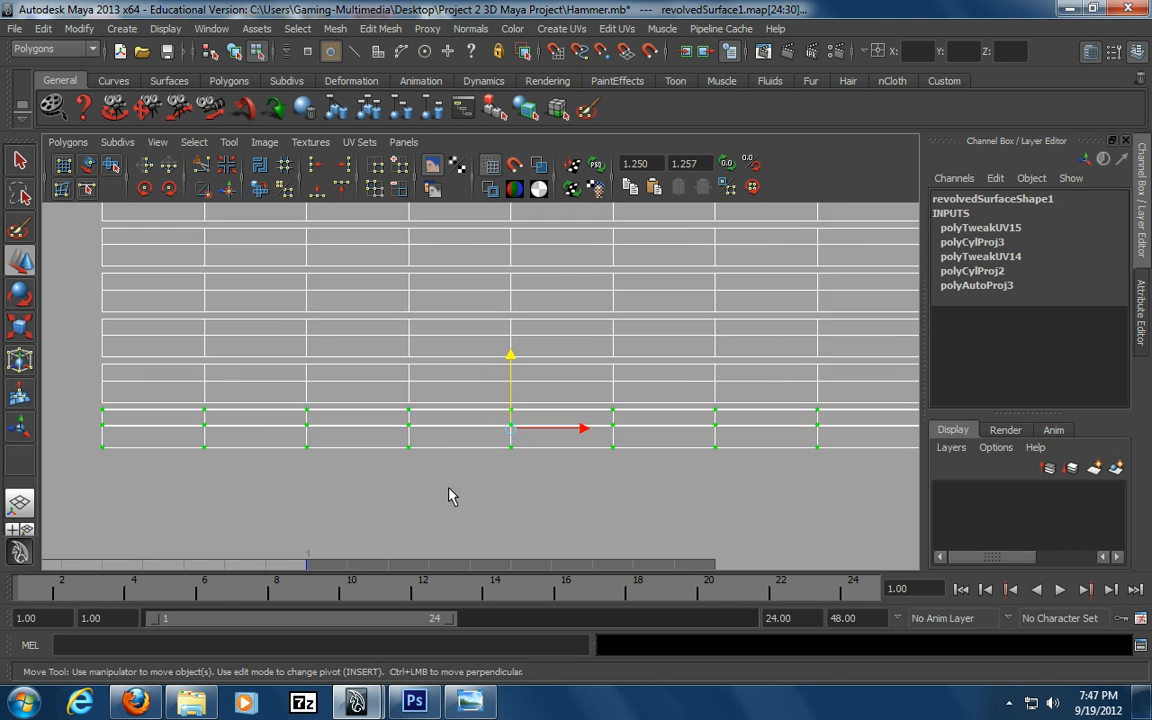
alt+middle_drag(449, 488, 443, 426)
drag(505, 294, 505, 294)
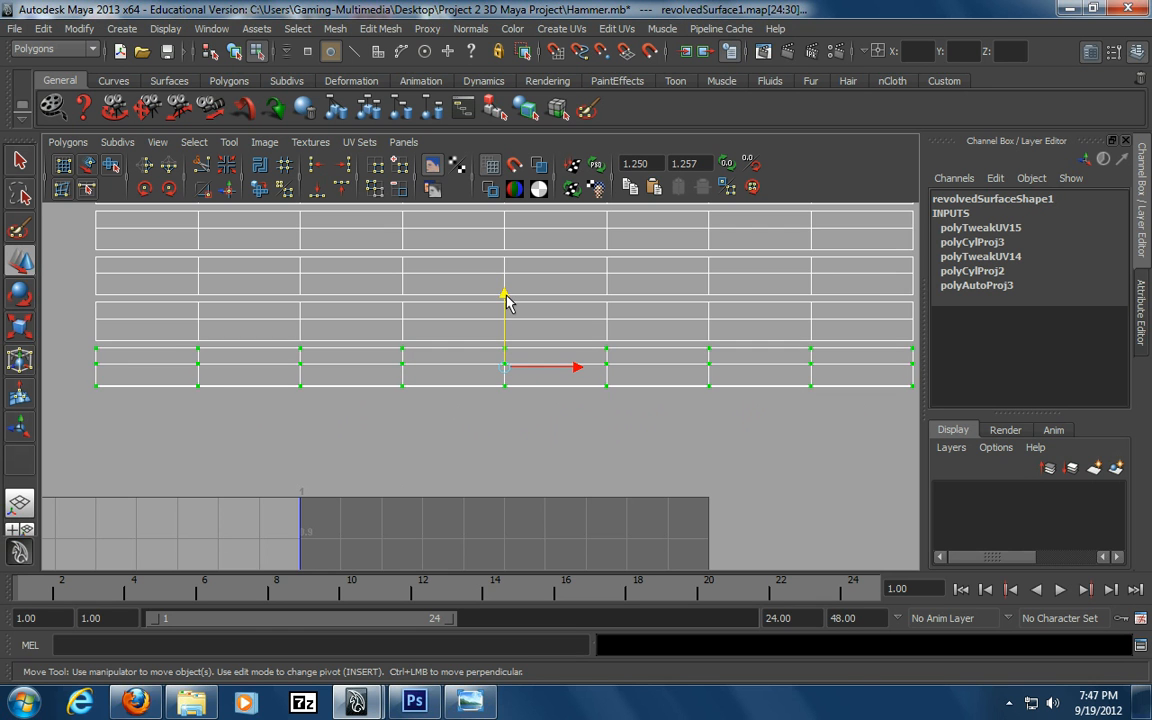
alt+right_drag(543, 463, 470, 459)
alt+middle_drag(458, 457, 417, 504)
alt+right_drag(545, 472, 449, 482)
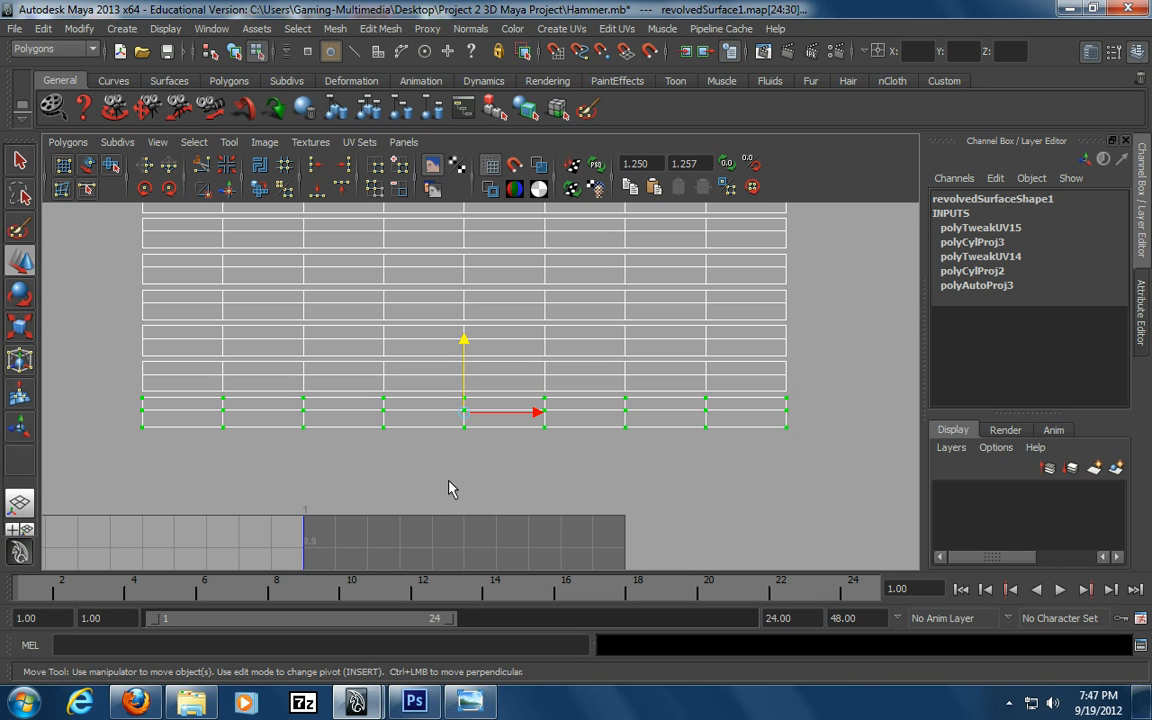
key(ctrl+z)
key(ctrl+z)
Try to overlay the lowest leather strip on its neighbor by moving and snapping its UVs vertically, undoing each attempt
drag(465, 380, 465, 337)
key(ctrl+z)
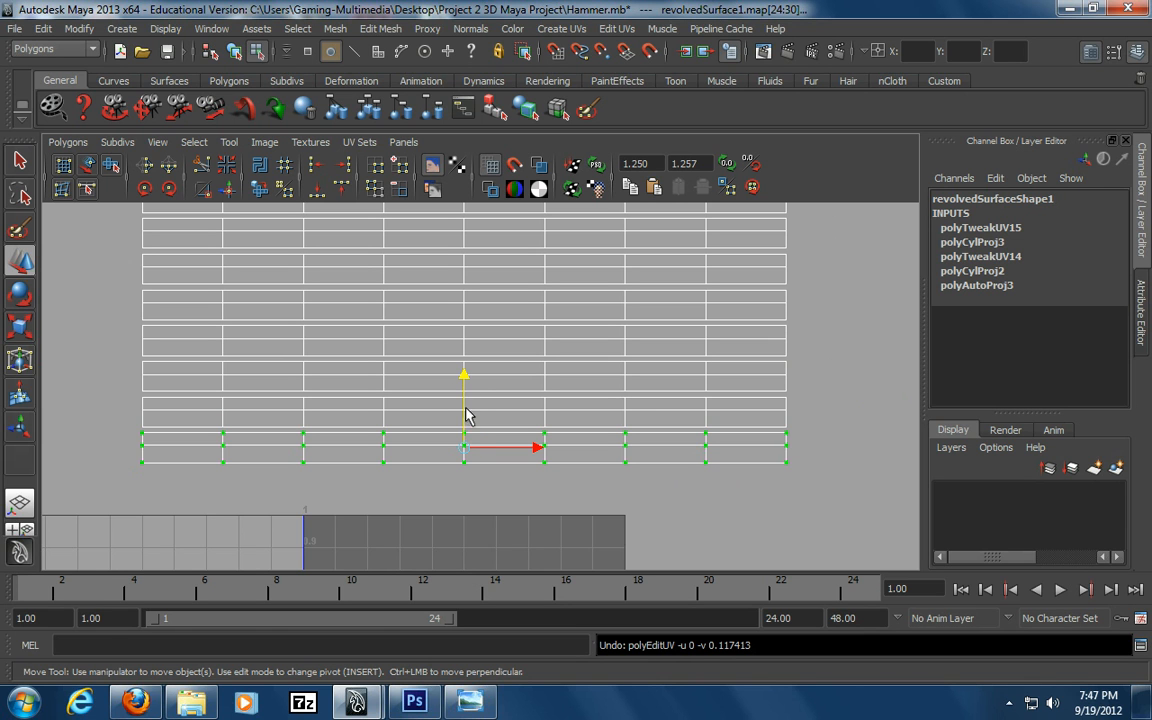
drag(464, 378, 462, 404)
drag(463, 380, 464, 360)
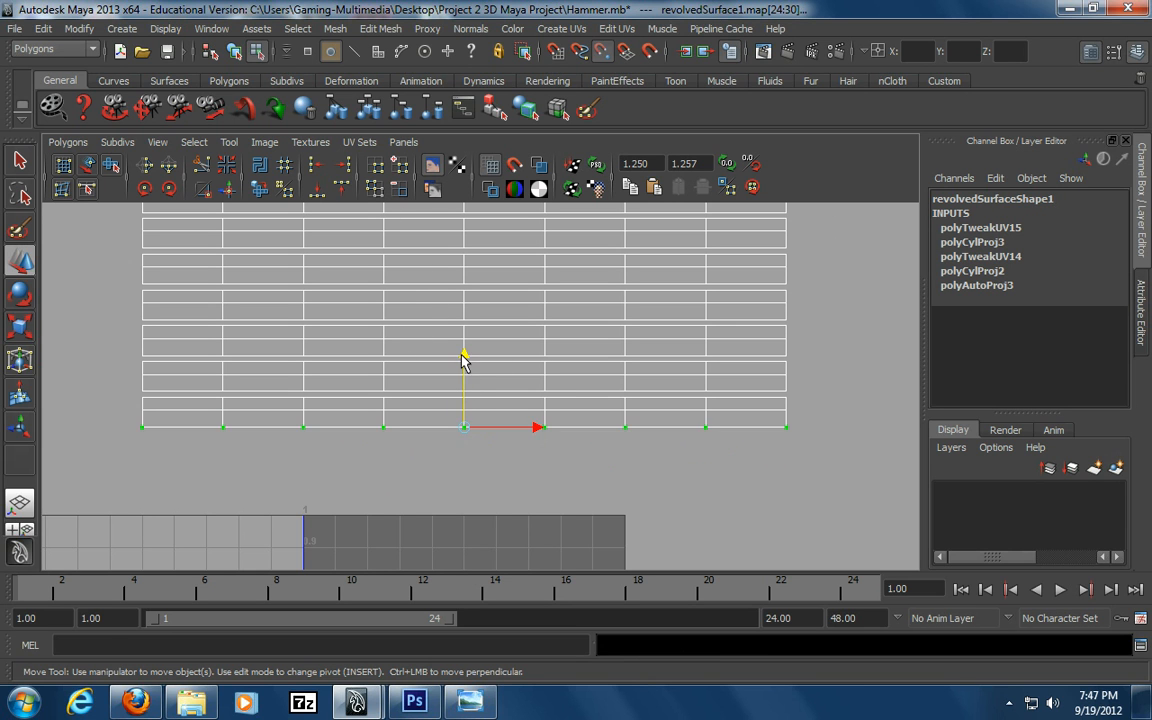
key(ctrl+z)
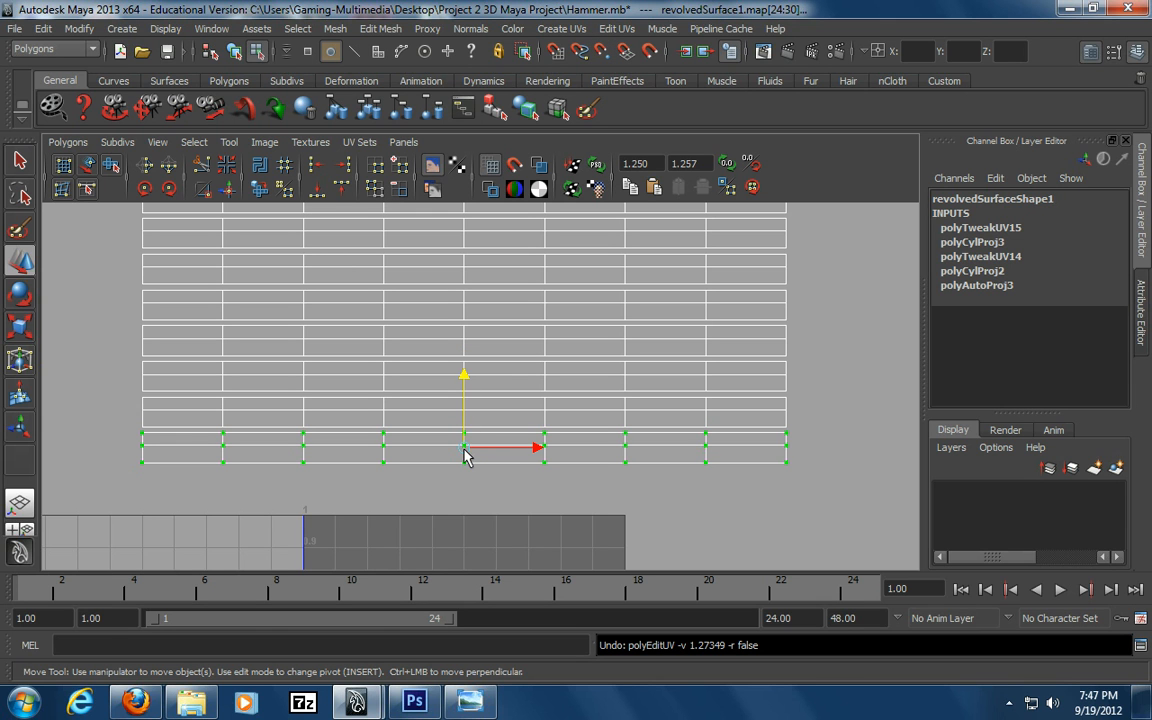
Try to align the lowest leather strip over its neighbor by eye at close range, and undo the moves
drag(464, 377, 464, 342)
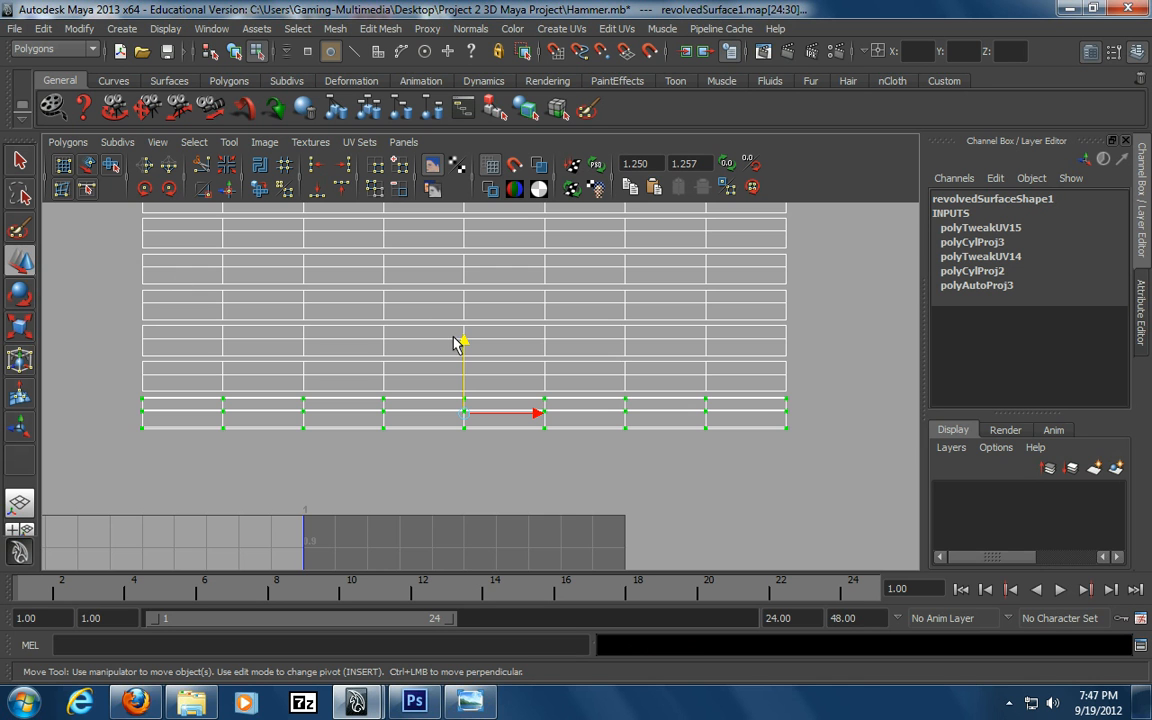
scroll(326, 463, up, 10)
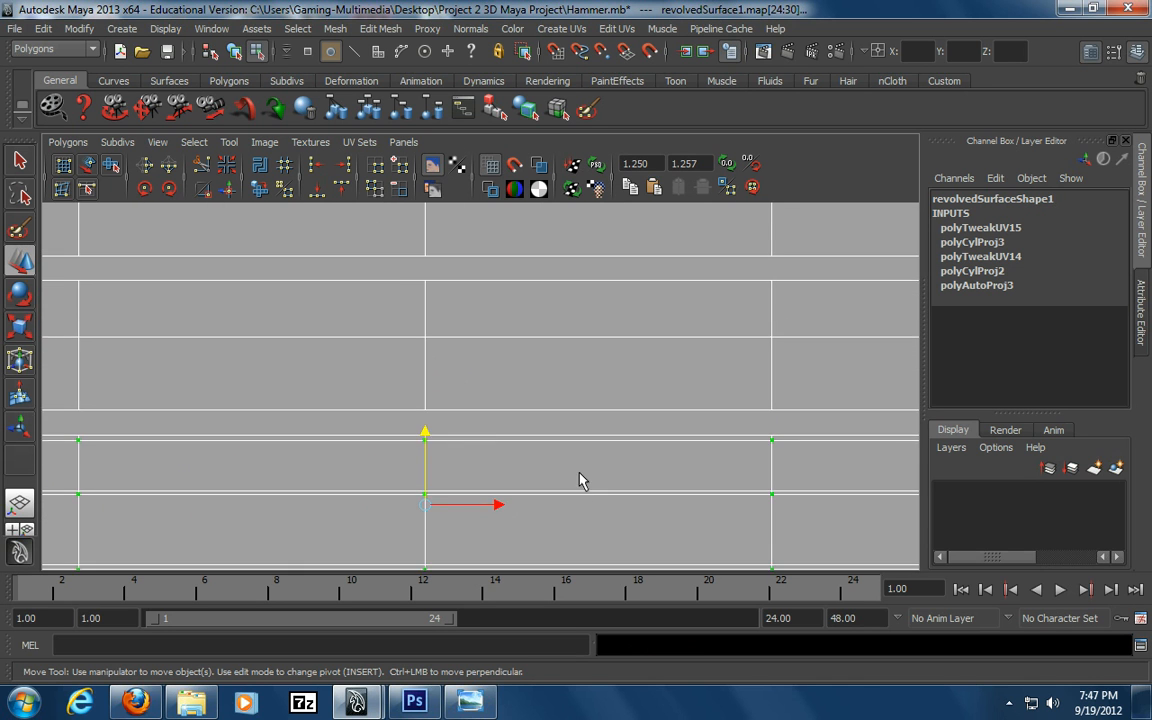
scroll(228, 415, up, 4)
drag(450, 376, 451, 370)
key(ctrl+z)
key(ctrl+z)
alt+right_drag(451, 370, 239, 409)
scroll(193, 437, down, 5)
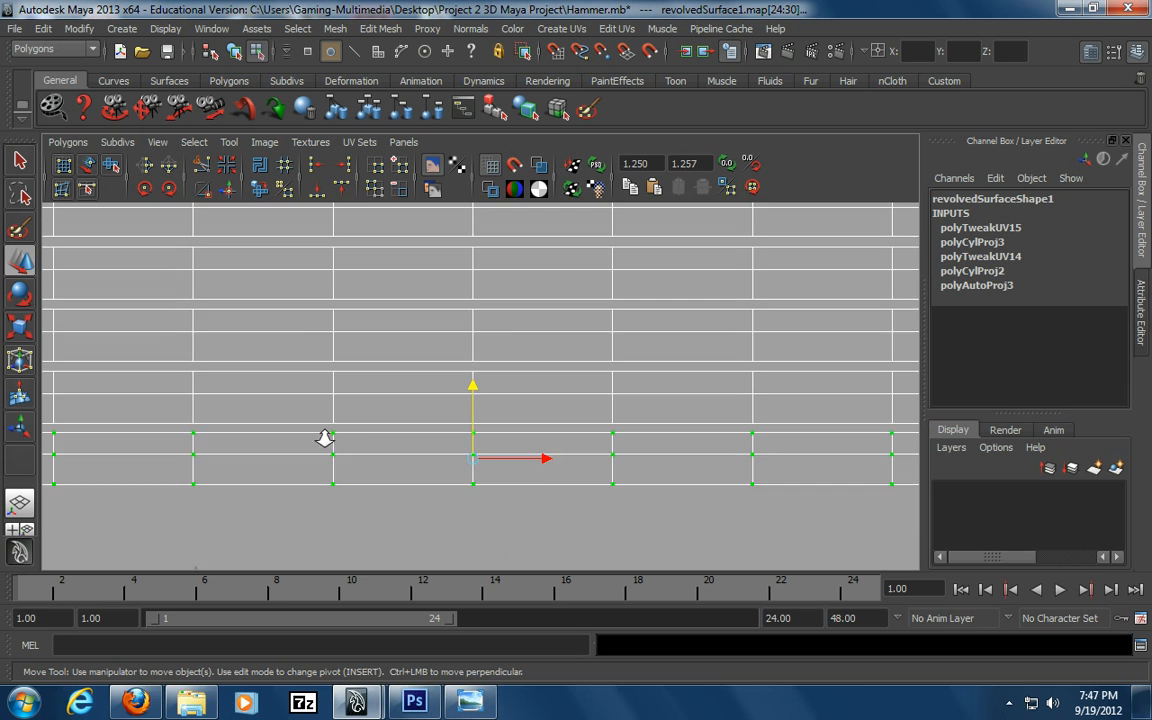
Nudge the lowest leather strip's UVs slightly down from the strip above and clear the selection
scroll(416, 456, down, 2)
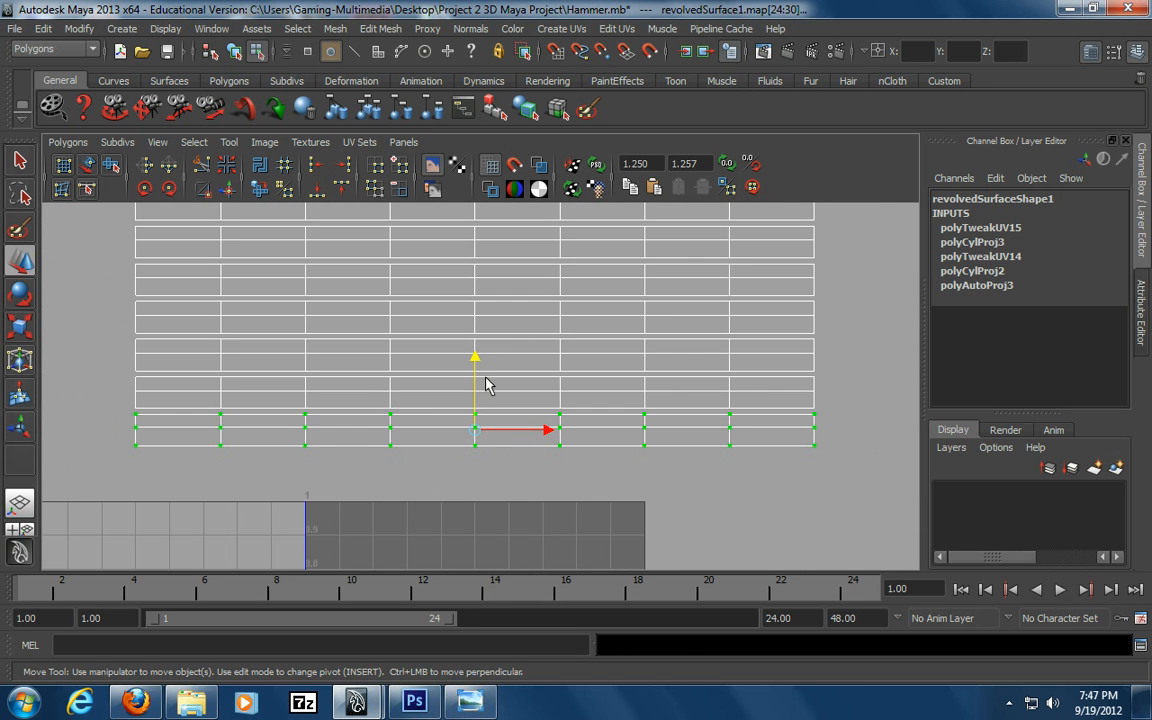
drag(475, 365, 476, 371)
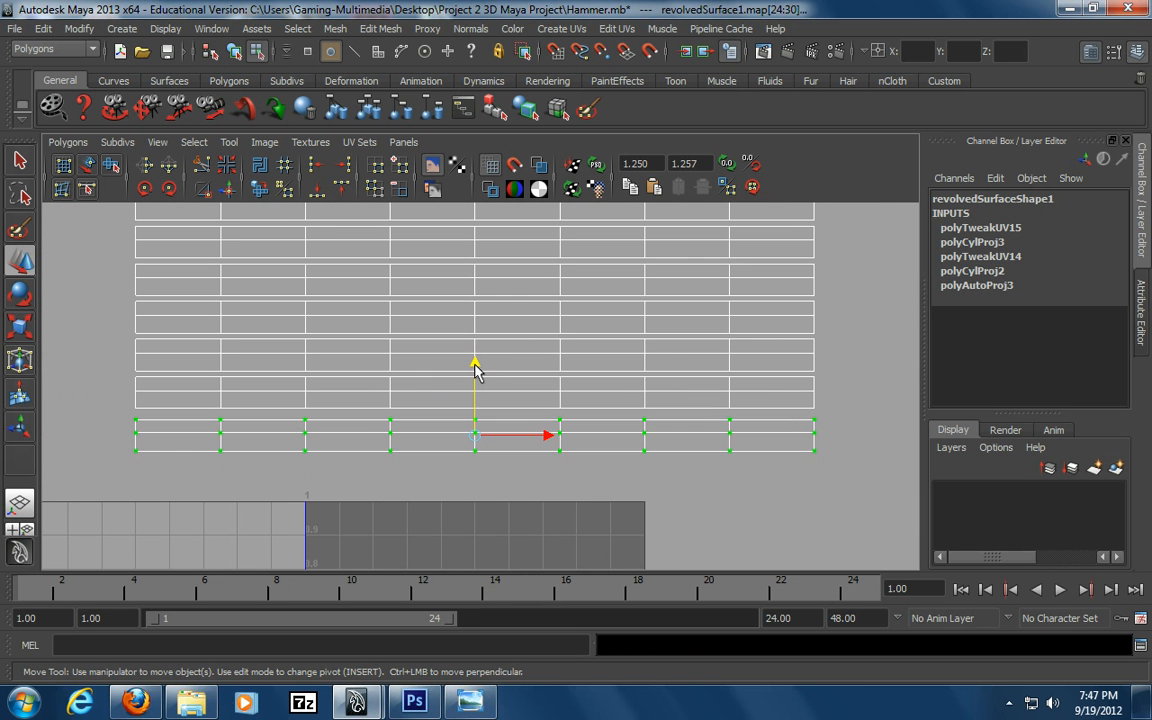
click(183, 440)
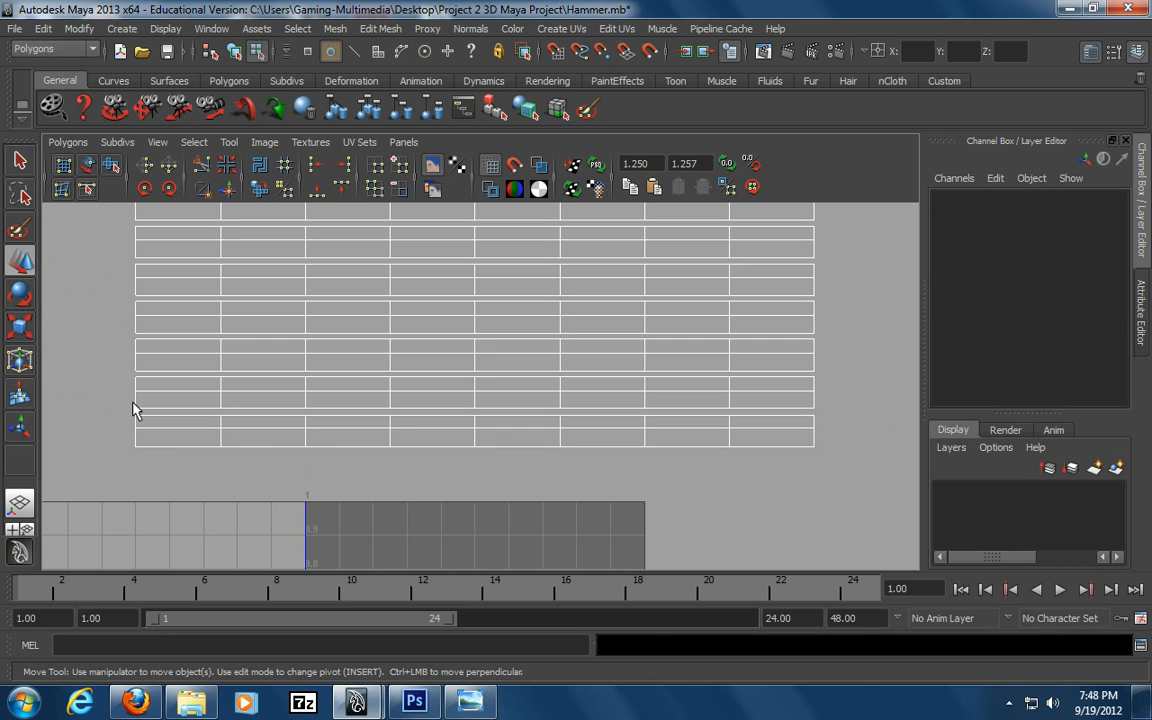
Snap the top UV row of the lowest leather strip vertically onto the top row of the strip above it
drag(130, 413, 825, 427)
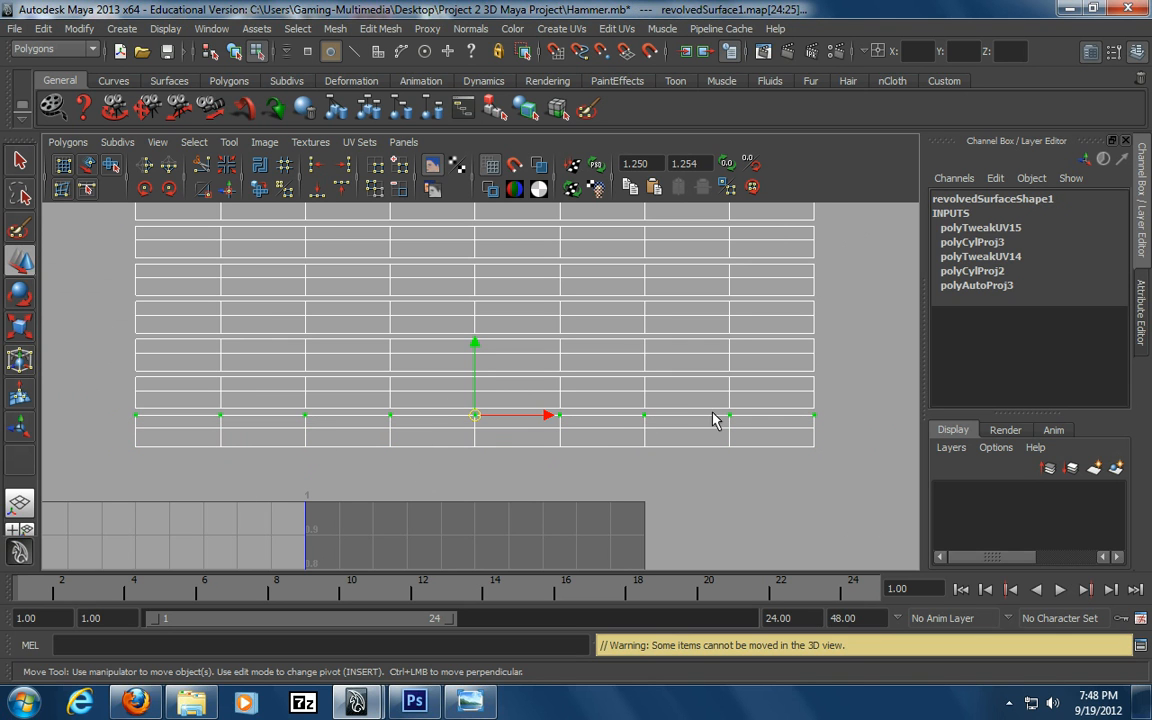
drag(476, 349, 474, 313)
key(ctrl+z)
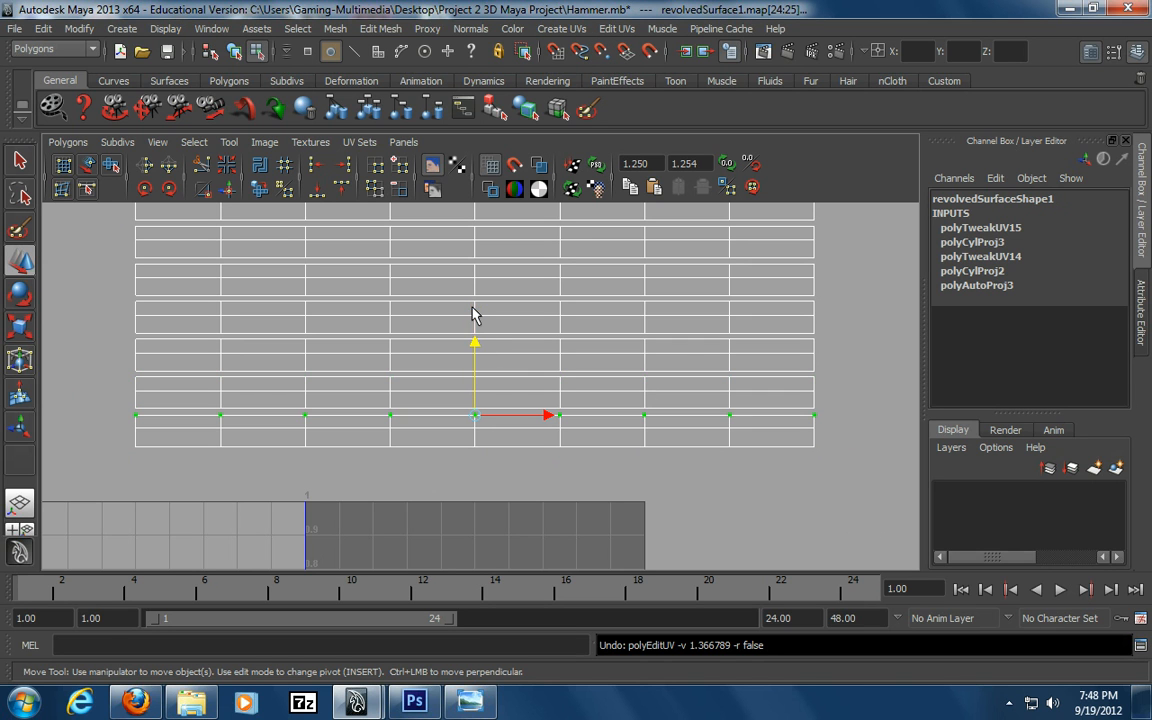
alt+right_drag(475, 489, 591, 488)
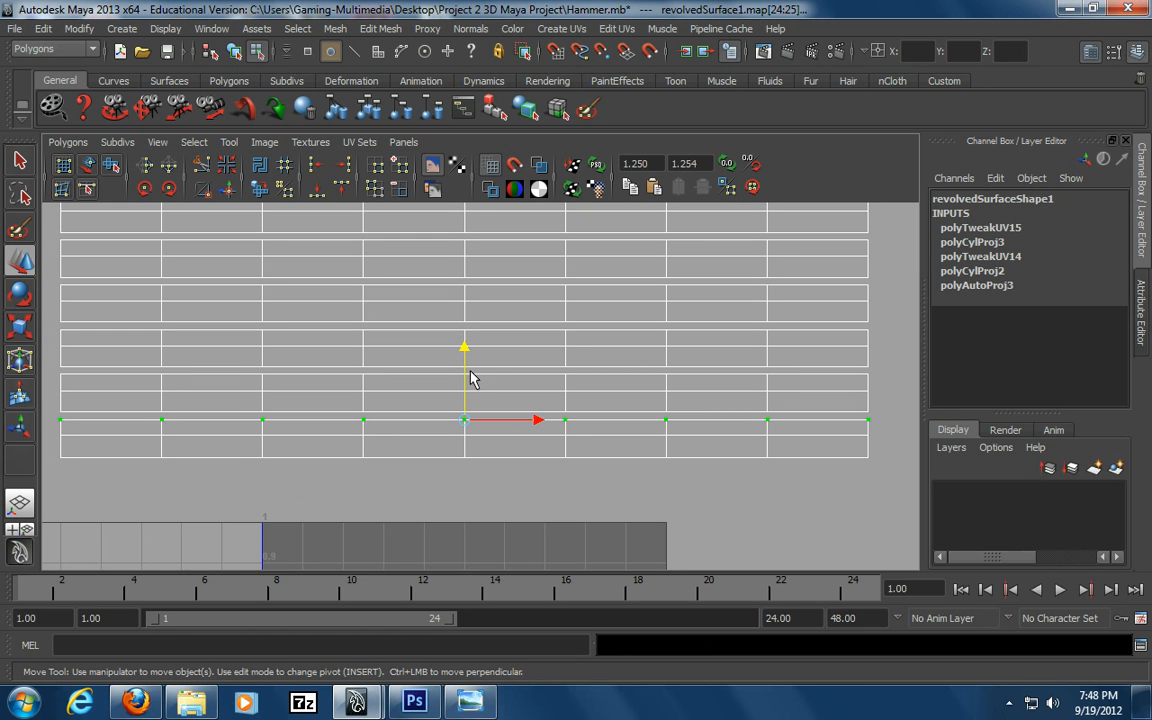
key(v)
drag(463, 352, 459, 310)
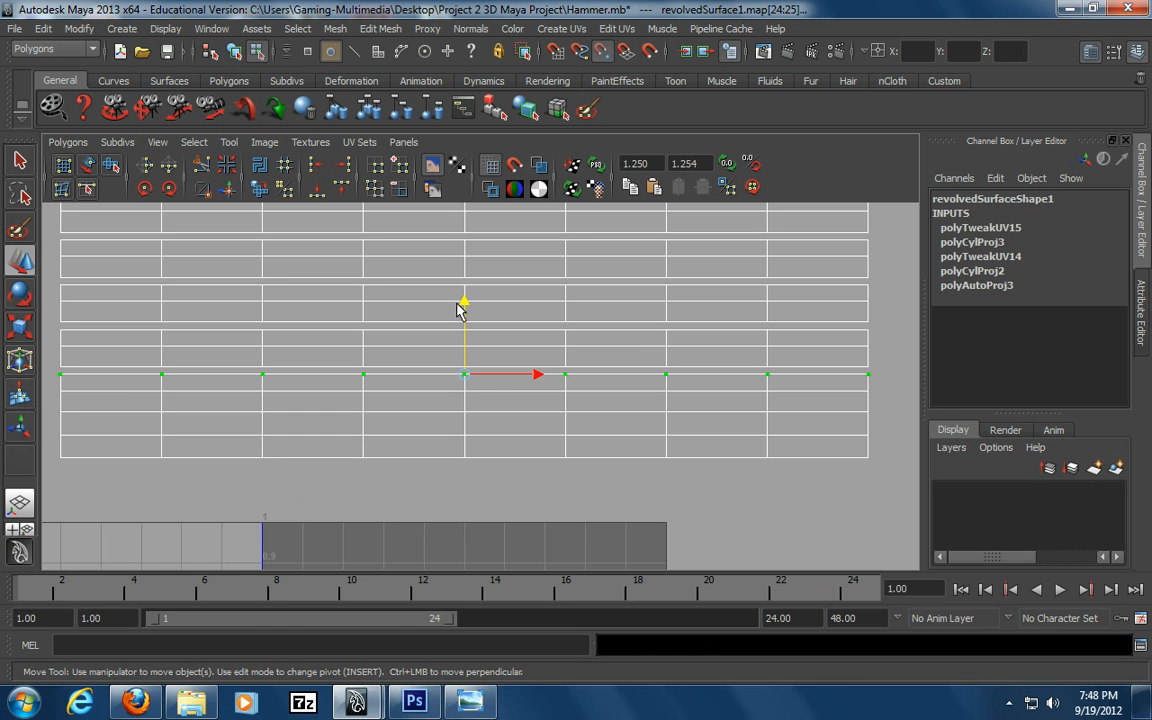
Snap the lowest leather strip's middle and bottom UV rows onto the matching rows of the strip above
drag(50, 385, 890, 450)
key(v)
drag(465, 368, 465, 320)
drag(55, 440, 905, 470)
drag(465, 385, 464, 345)
Snap the top UV row of the stacked bottom strips onto the top row of the seventh leather strip from the top
alt+middle_drag(495, 459, 494, 510)
alt+right_drag(502, 510, 314, 522)
alt+middle_drag(382, 500, 356, 537)
alt+right_drag(522, 532, 429, 527)
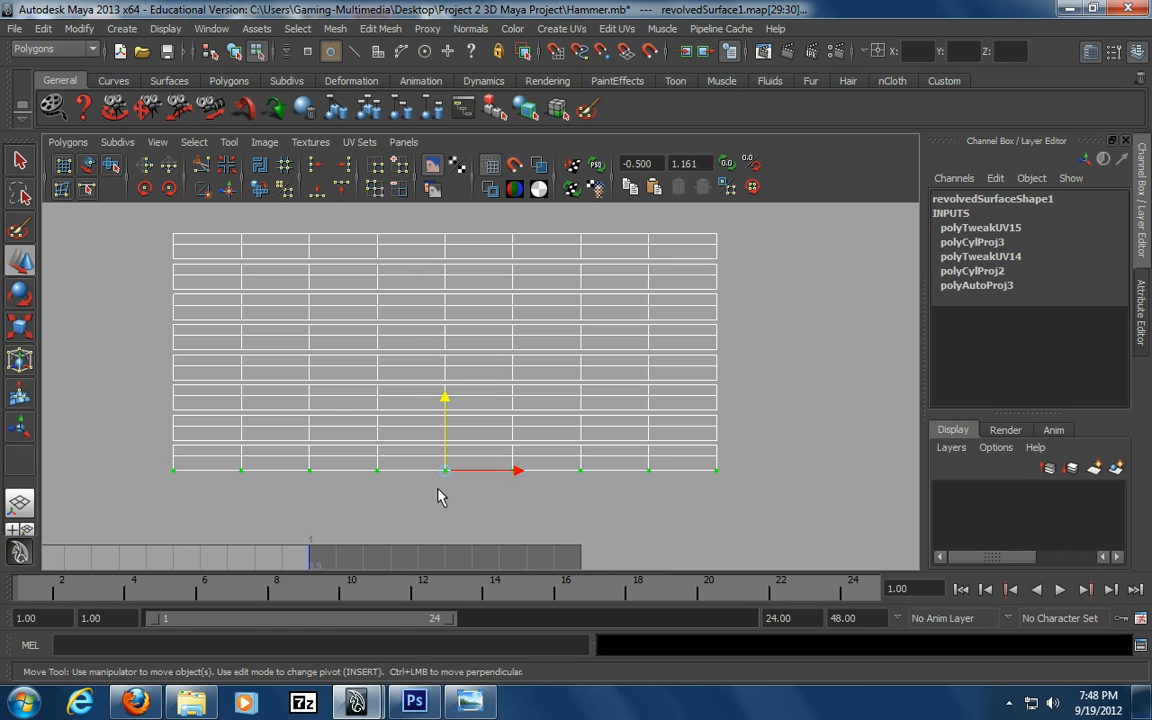
alt+right_drag(351, 518, 585, 510)
drag(82, 460, 827, 500)
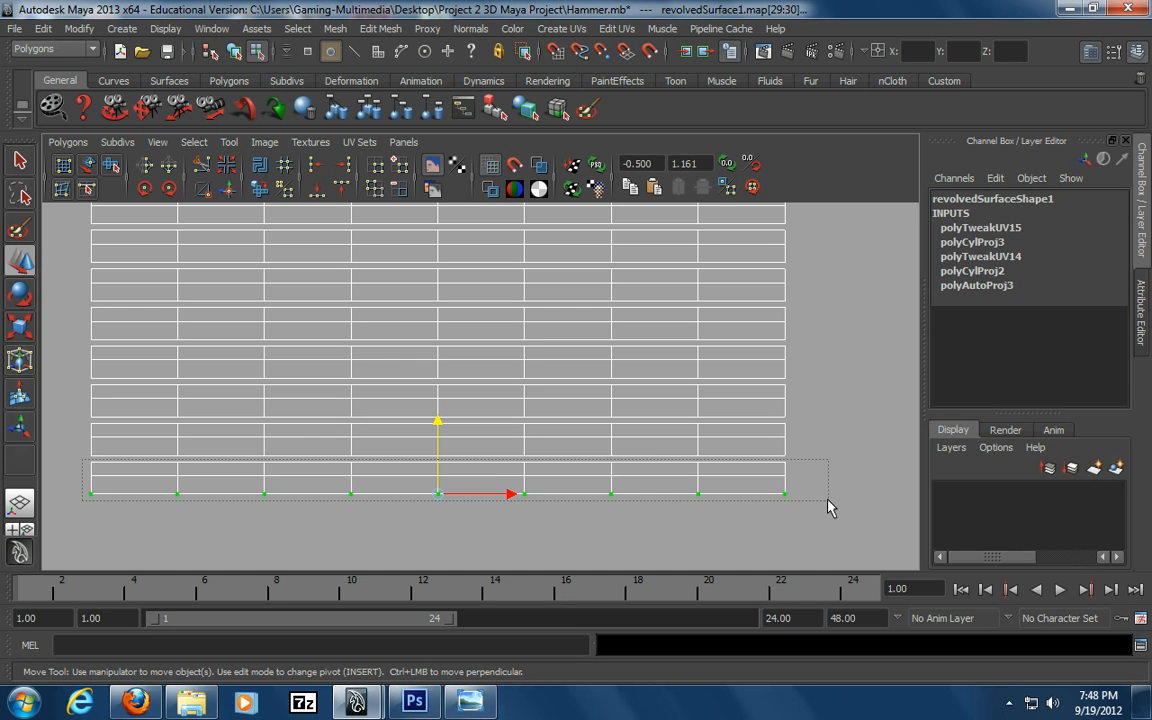
drag(827, 499, 812, 470)
click(790, 457)
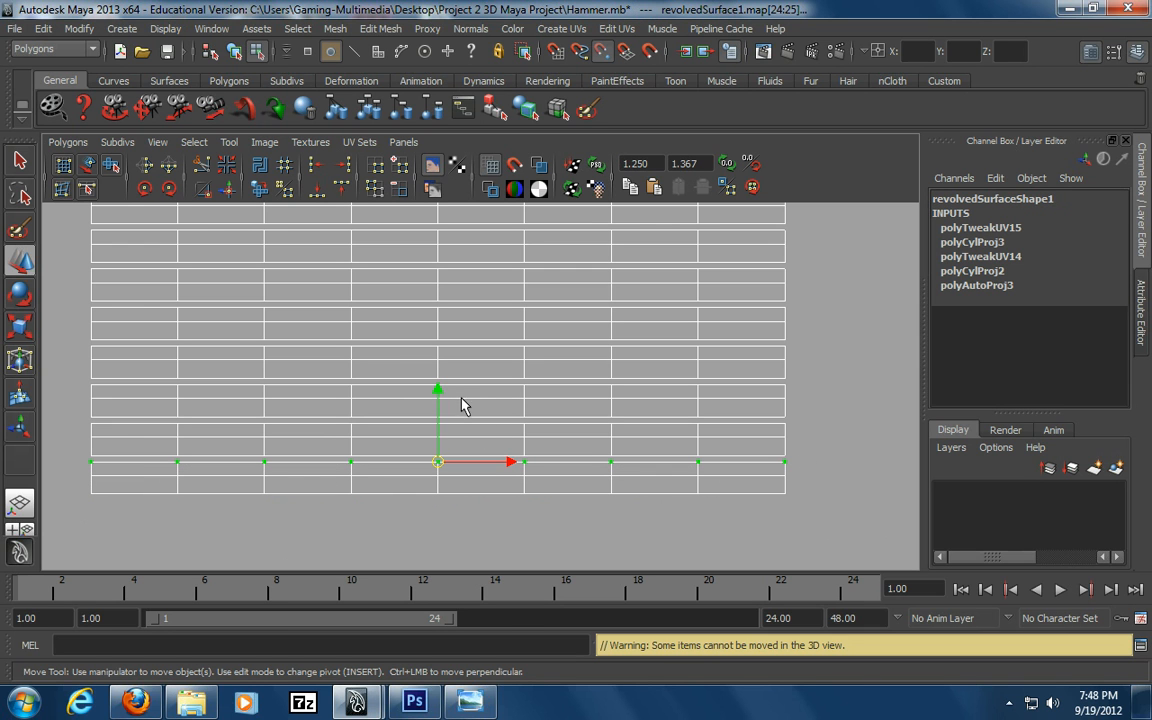
drag(439, 391, 433, 353)
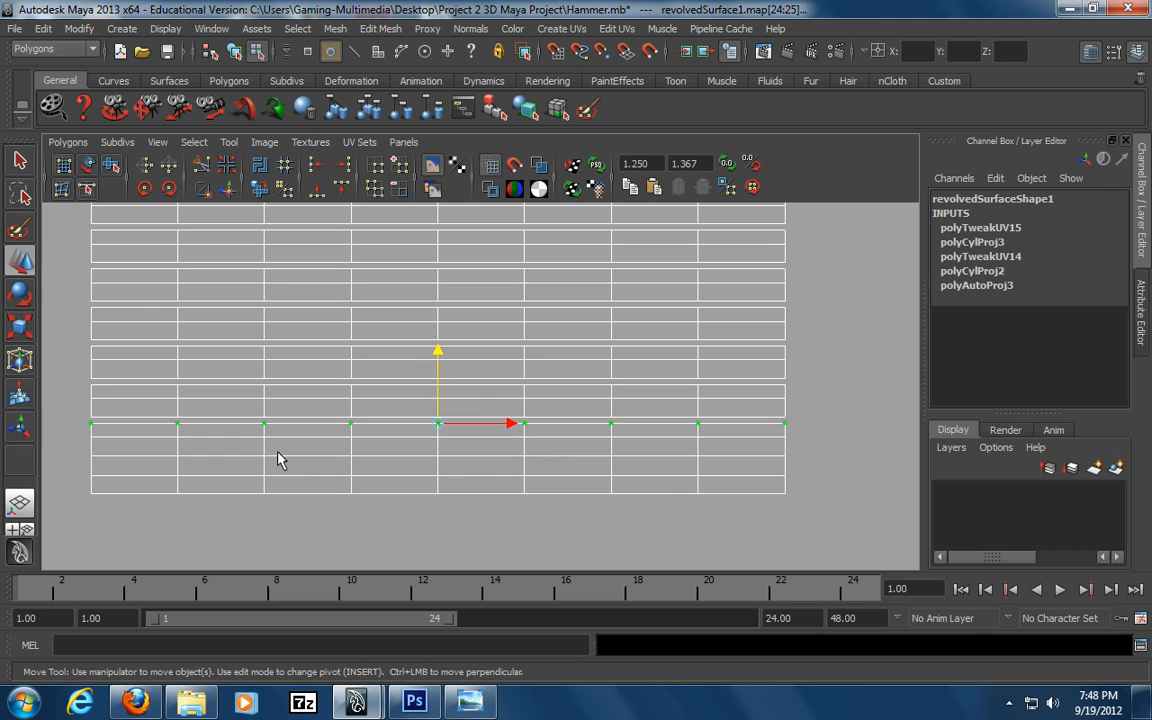
Snap the stack's middle and bottom UV rows onto the matching rows of the seventh leather strip from the top
drag(173, 477, 827, 479)
key(v)
drag(436, 402, 437, 368)
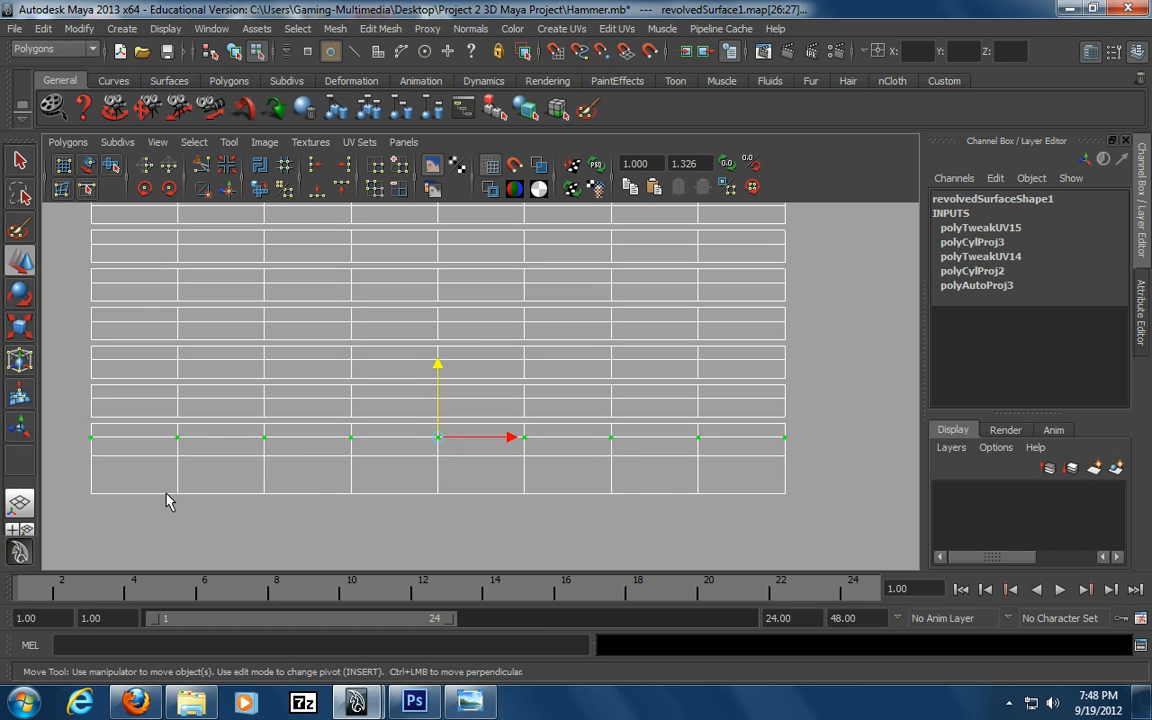
drag(812, 518, 812, 518)
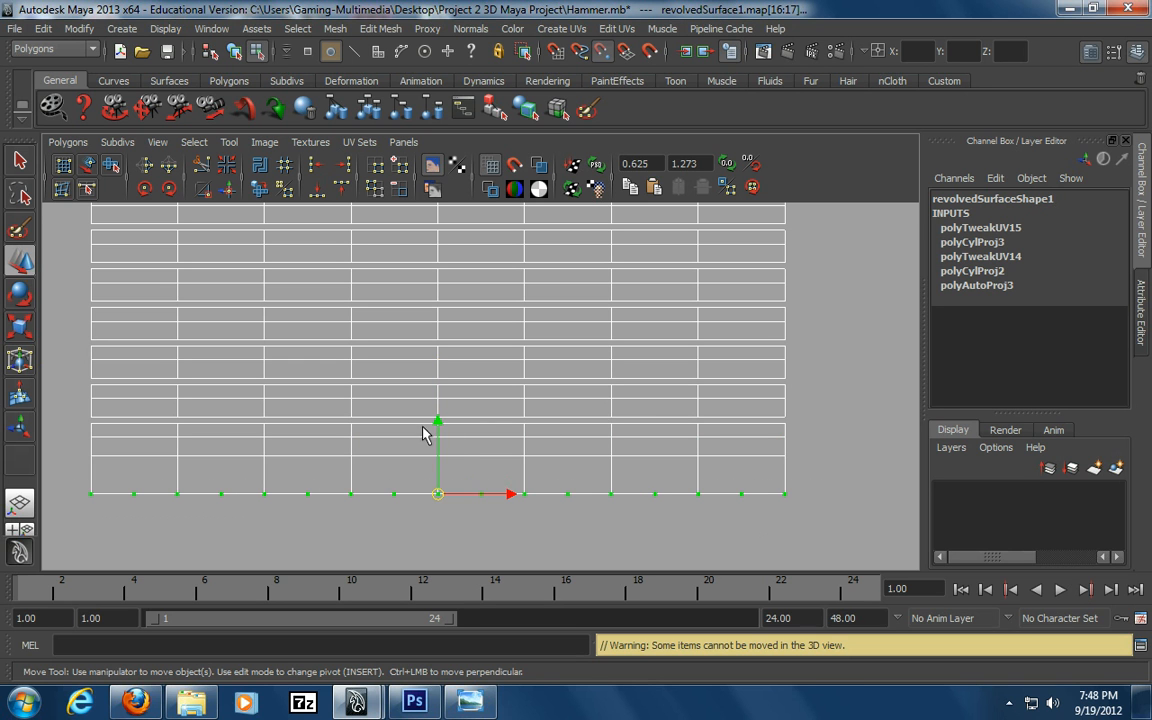
drag(437, 424, 435, 392)
Stack the overlapped bottom strips onto the sixth leather strip from the top by snapping each of their three UV rows vertically
mouse_move(409, 525)
alt+middle_down()
mouse_move(415, 569)
mouse_move(414, 540)
alt+middle_up()
alt+right_drag(414, 540, 426, 530)
alt+middle_drag(426, 530, 432, 535)
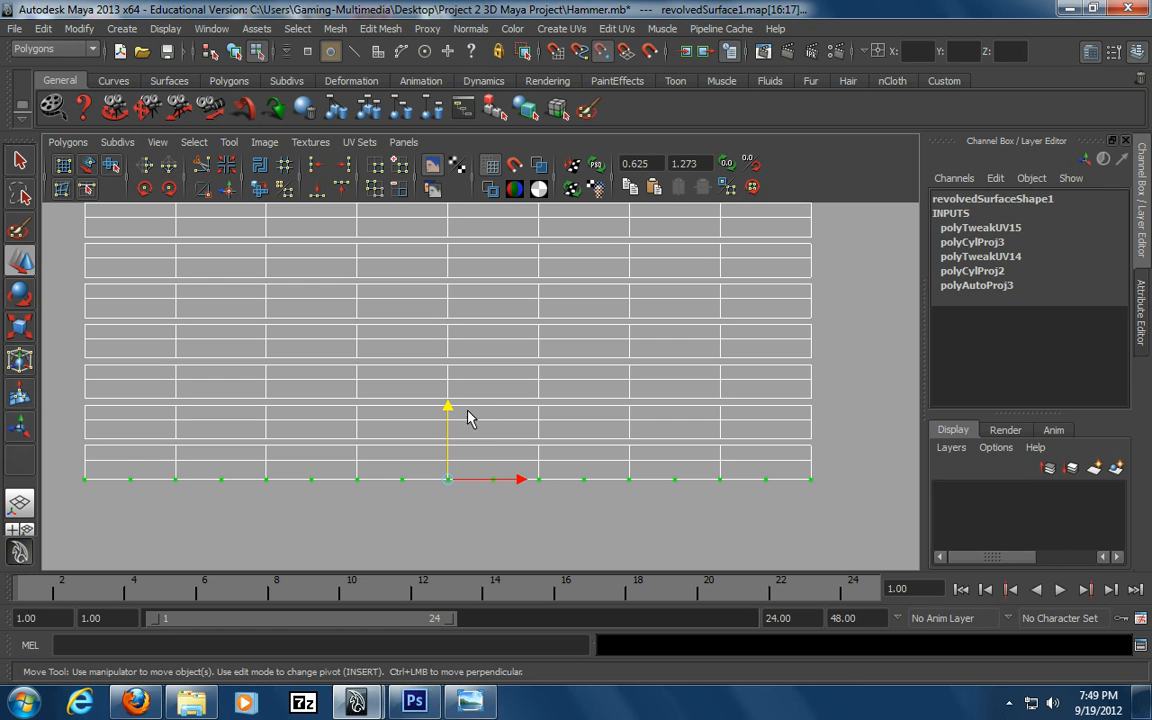
drag(82, 443, 824, 454)
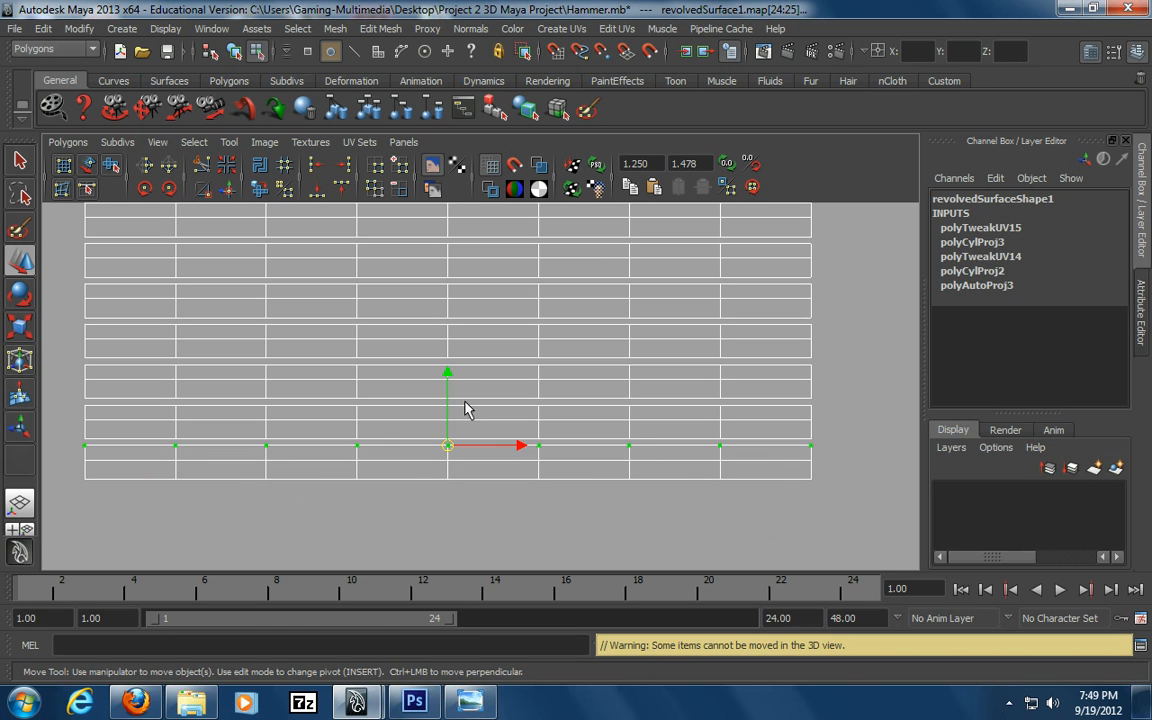
drag(449, 380, 447, 337)
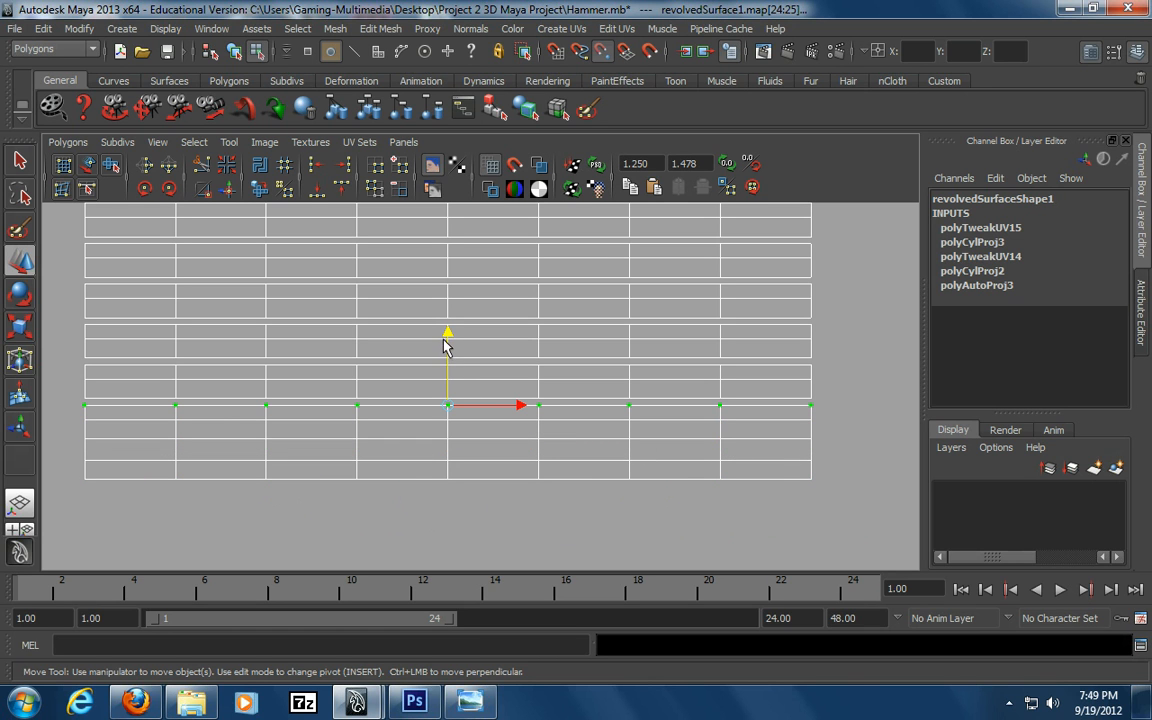
drag(68, 451, 834, 464)
key(v)
drag(447, 397, 447, 351)
drag(88, 477, 895, 489)
drag(444, 408, 449, 378)
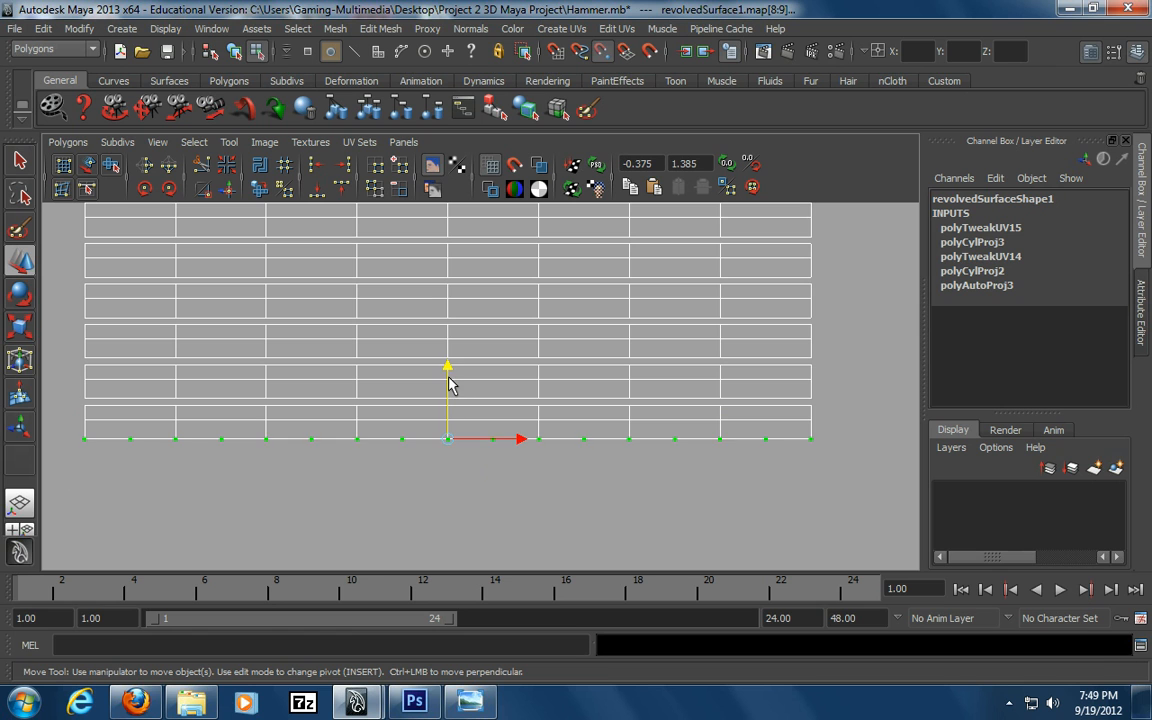
Snap the bottom stack's top, middle and bottom UV rows onto the fifth leather strip from the top
click(368, 496)
drag(80, 408, 830, 417)
key(v)
drag(449, 338, 450, 298)
drag(56, 420, 830, 434)
drag(447, 352, 447, 320)
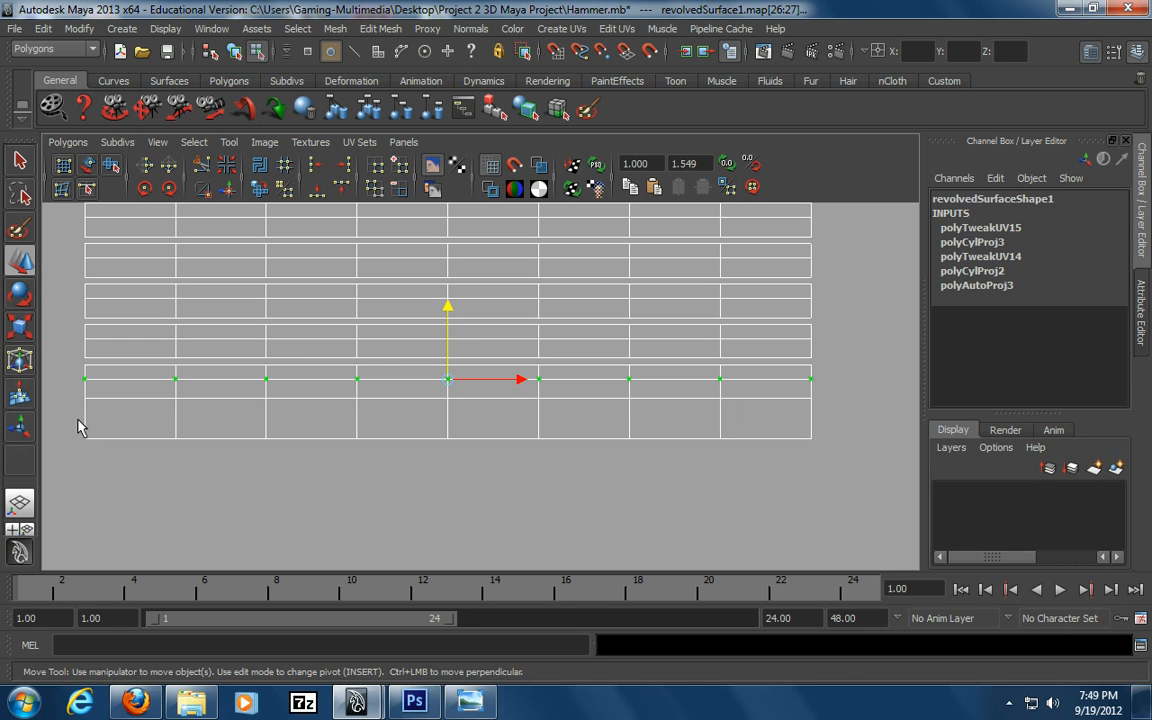
drag(80, 427, 861, 481)
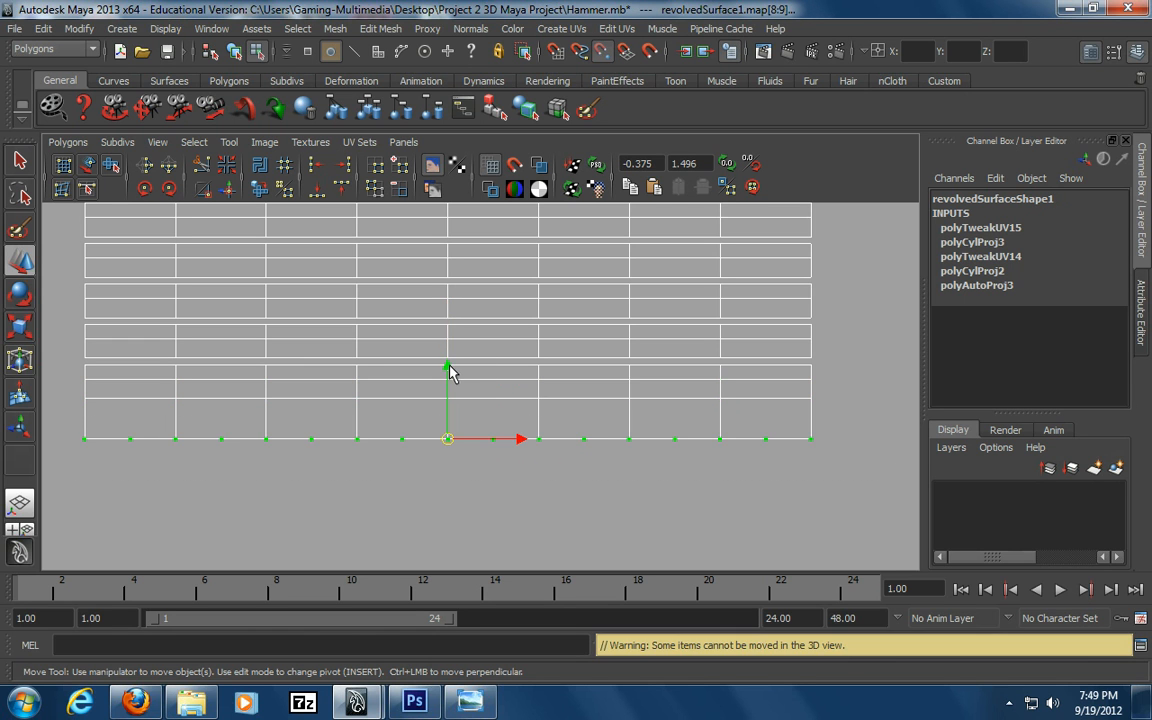
drag(449, 370, 447, 350)
Snap all three UV rows of the bottom stack onto the matching rows of the fourth leather strip from the top
alt+middle_drag(474, 489, 473, 562)
alt+right_drag(441, 553, 483, 535)
alt+middle_drag(491, 533, 499, 529)
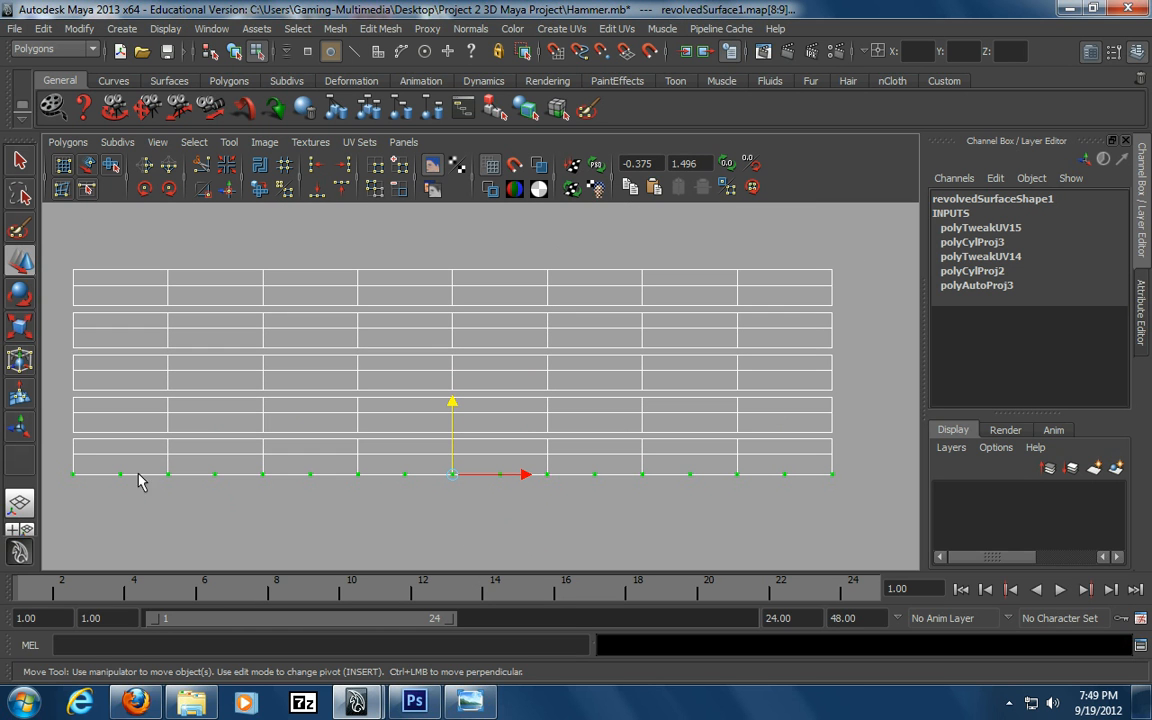
drag(67, 437, 861, 445)
key(v)
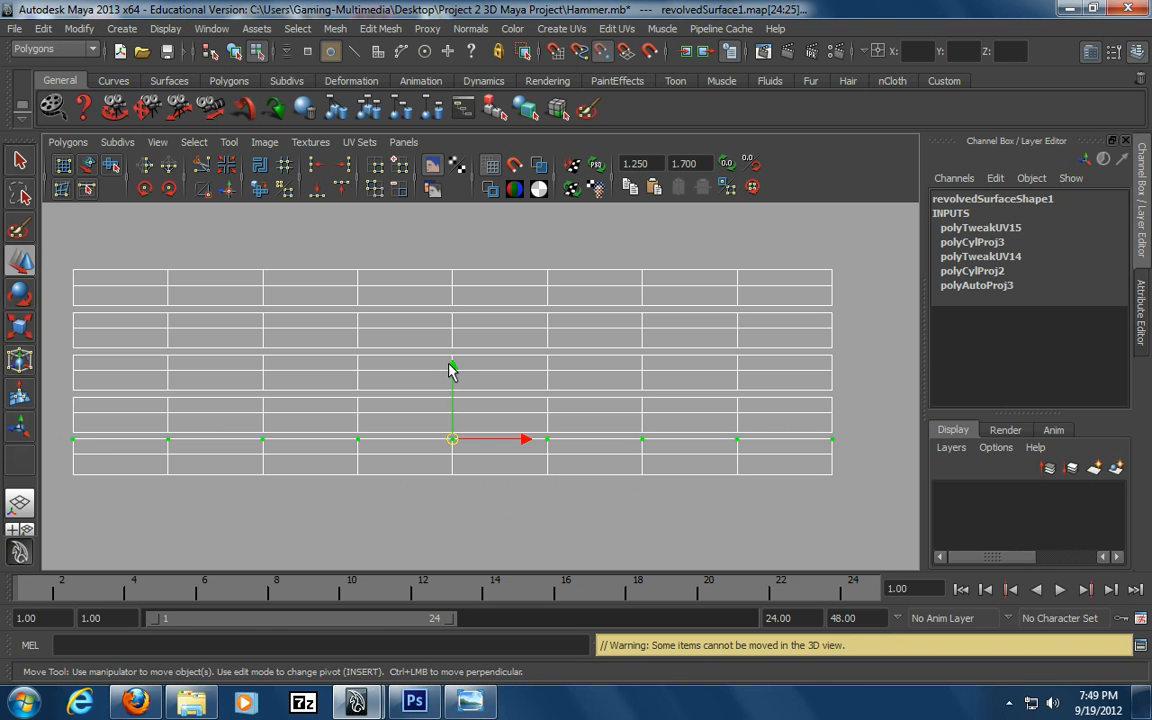
drag(452, 372, 451, 325)
drag(58, 405, 851, 465)
drag(452, 386, 450, 339)
drag(66, 459, 874, 506)
drag(454, 408, 454, 367)
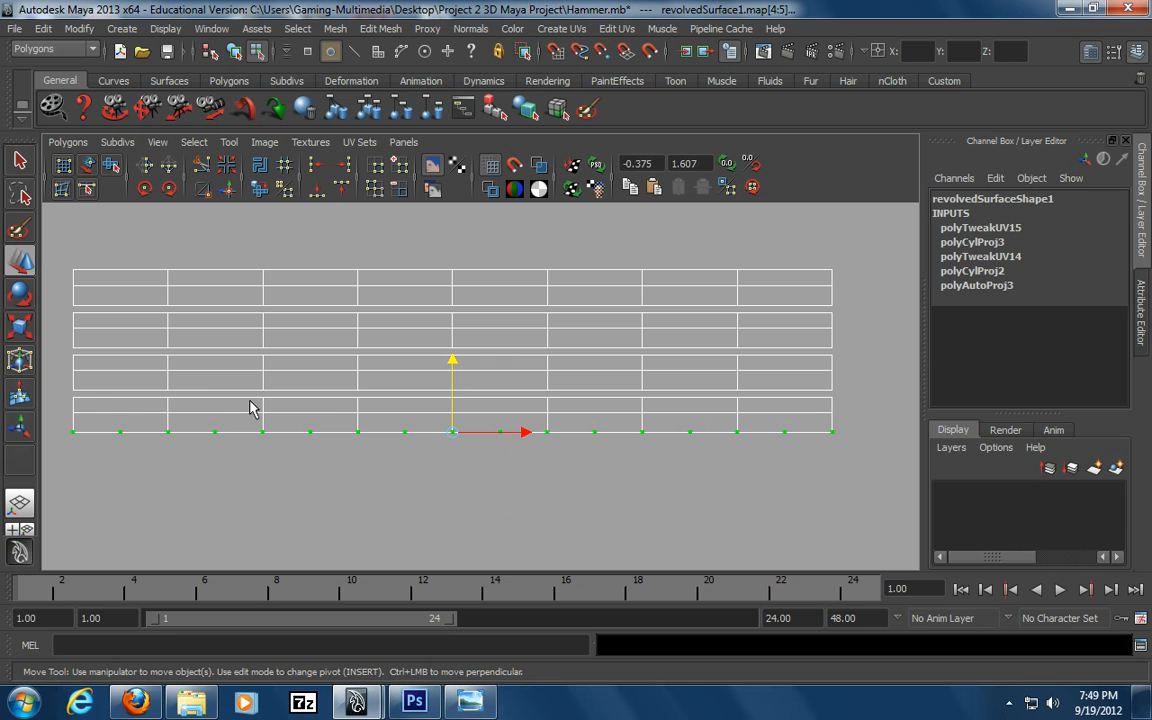
Overlay the bottom stack on the third leather strip from the top, snapping its UVs vertically row by row
drag(71, 403, 851, 409)
key(v)
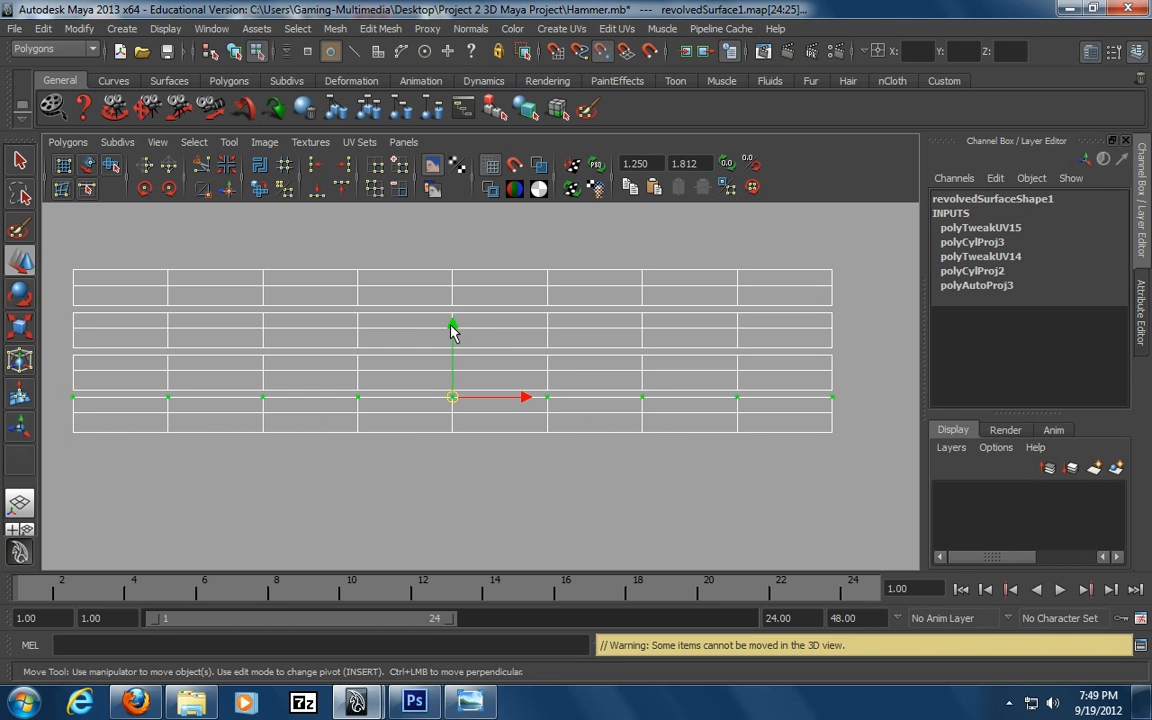
drag(452, 330, 452, 292)
drag(60, 404, 848, 428)
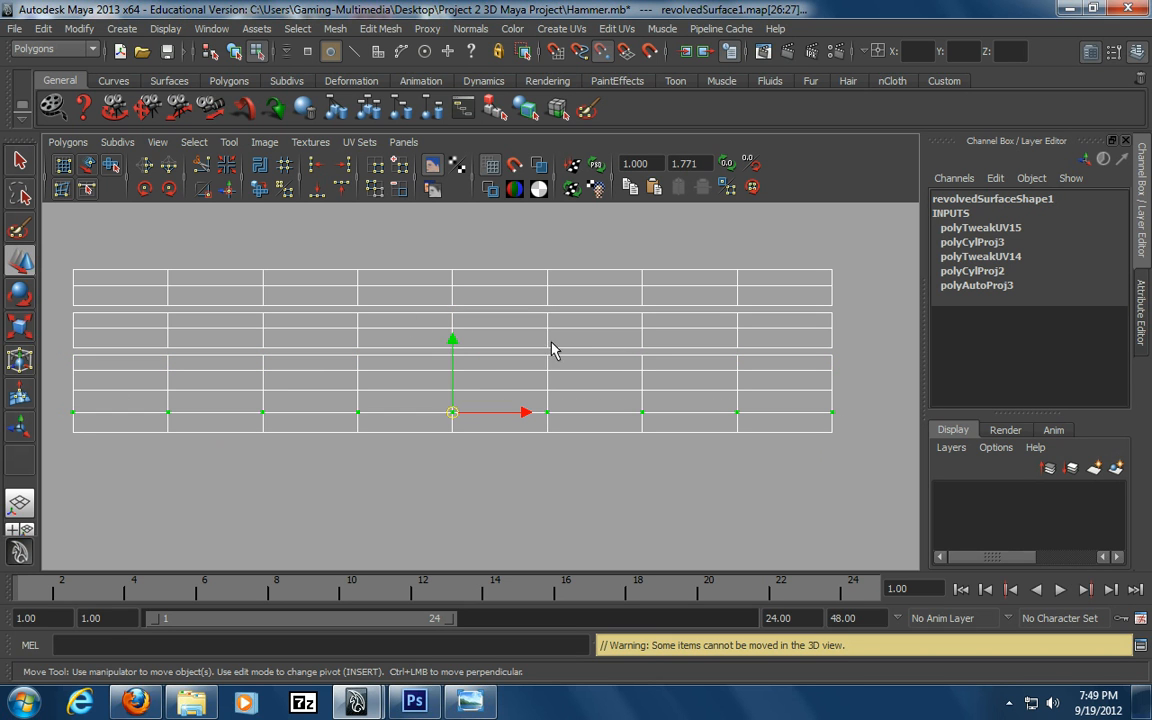
drag(452, 345, 452, 300)
drag(47, 412, 848, 458)
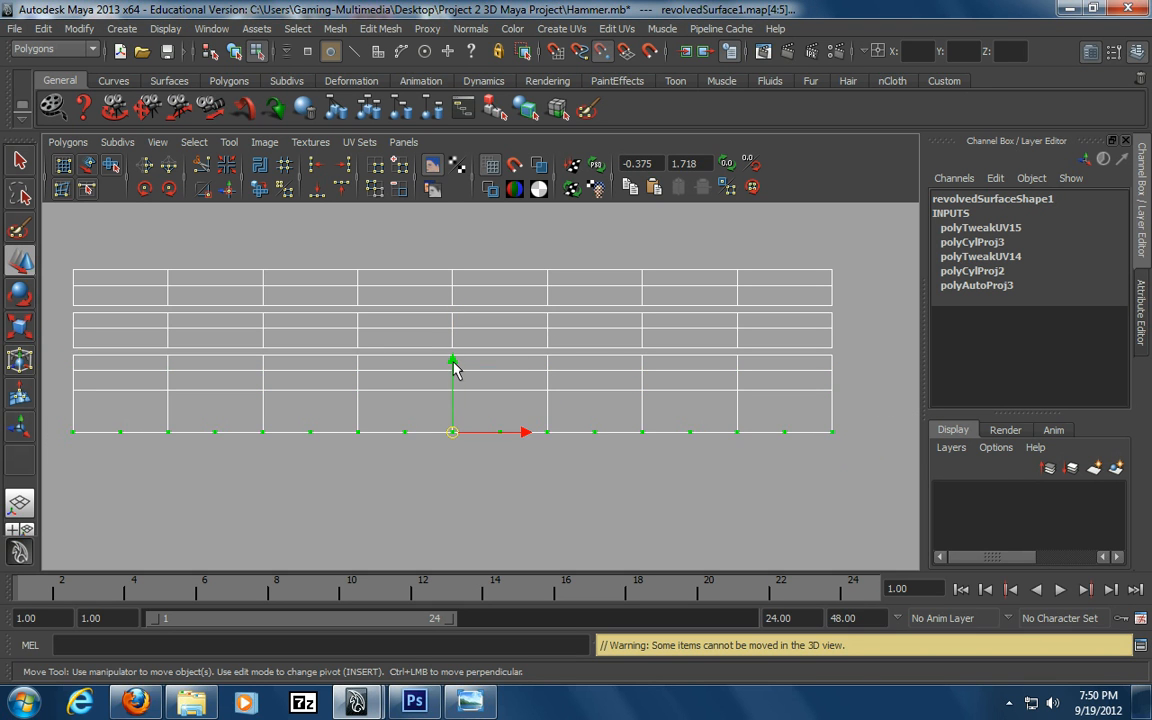
drag(453, 362, 452, 321)
Snap the stack's top, middle and bottom UV rows onto the second leather strip from the top
alt+middle_drag(399, 457, 396, 480)
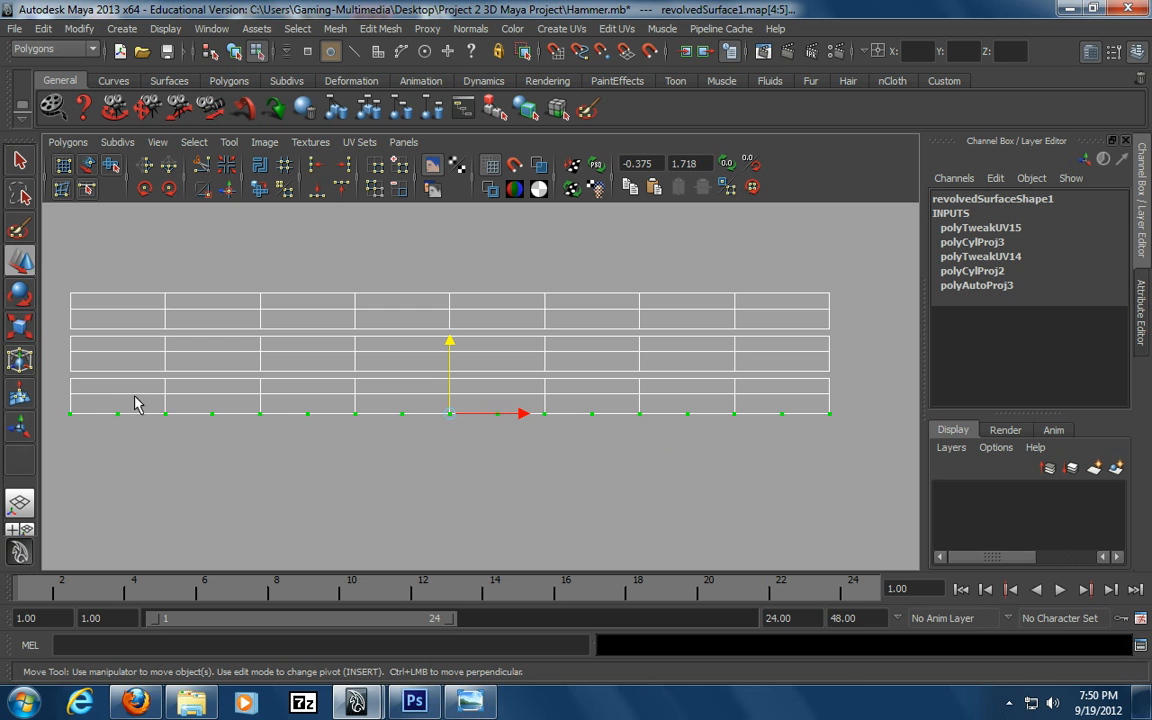
drag(67, 378, 848, 396)
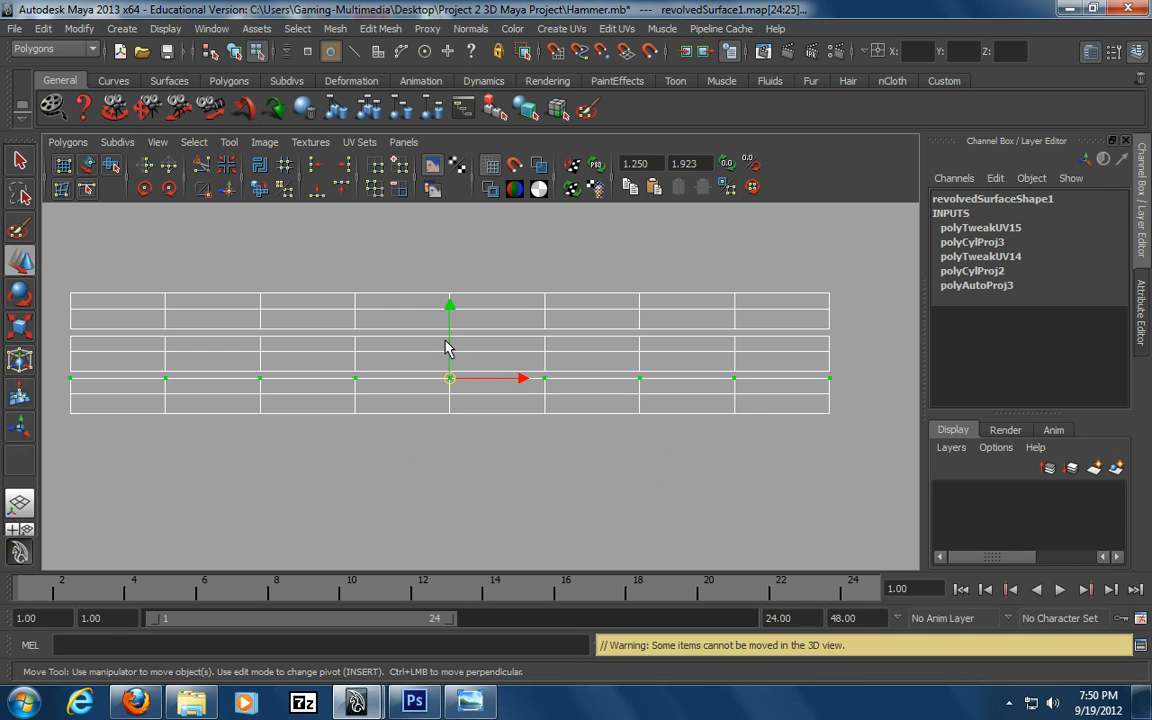
drag(452, 309, 452, 266)
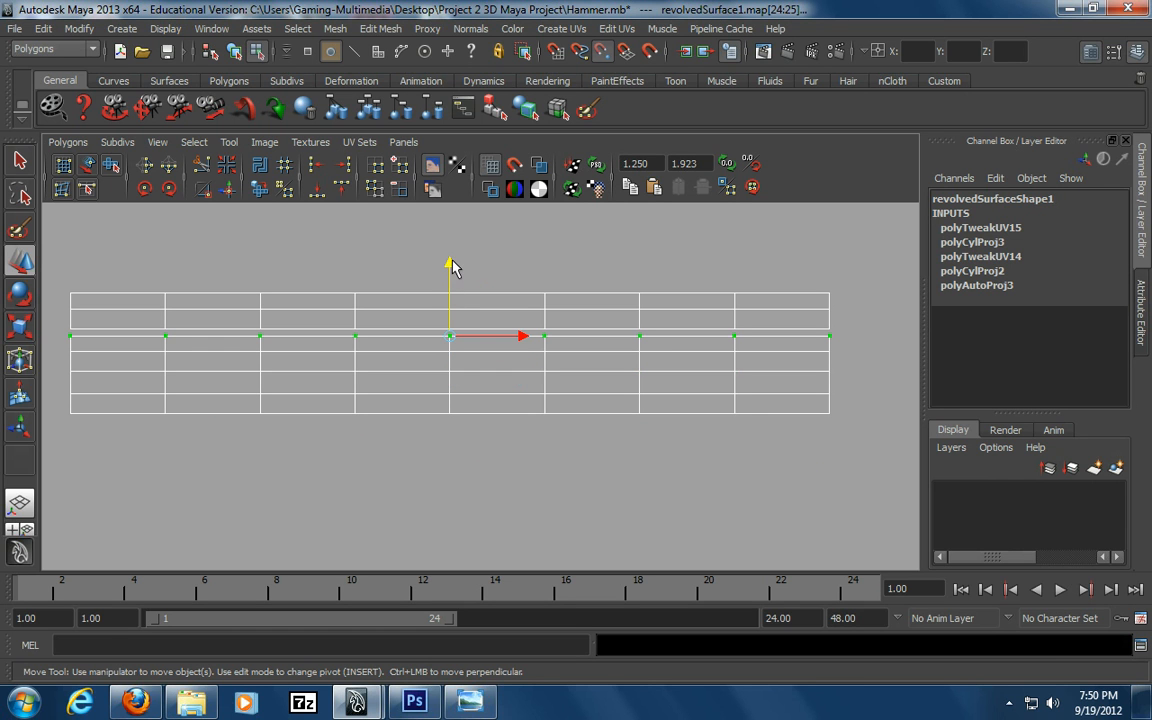
drag(627, 406, 852, 400)
key(v)
drag(452, 325, 452, 282)
drag(57, 395, 854, 418)
key(v)
drag(449, 338, 449, 318)
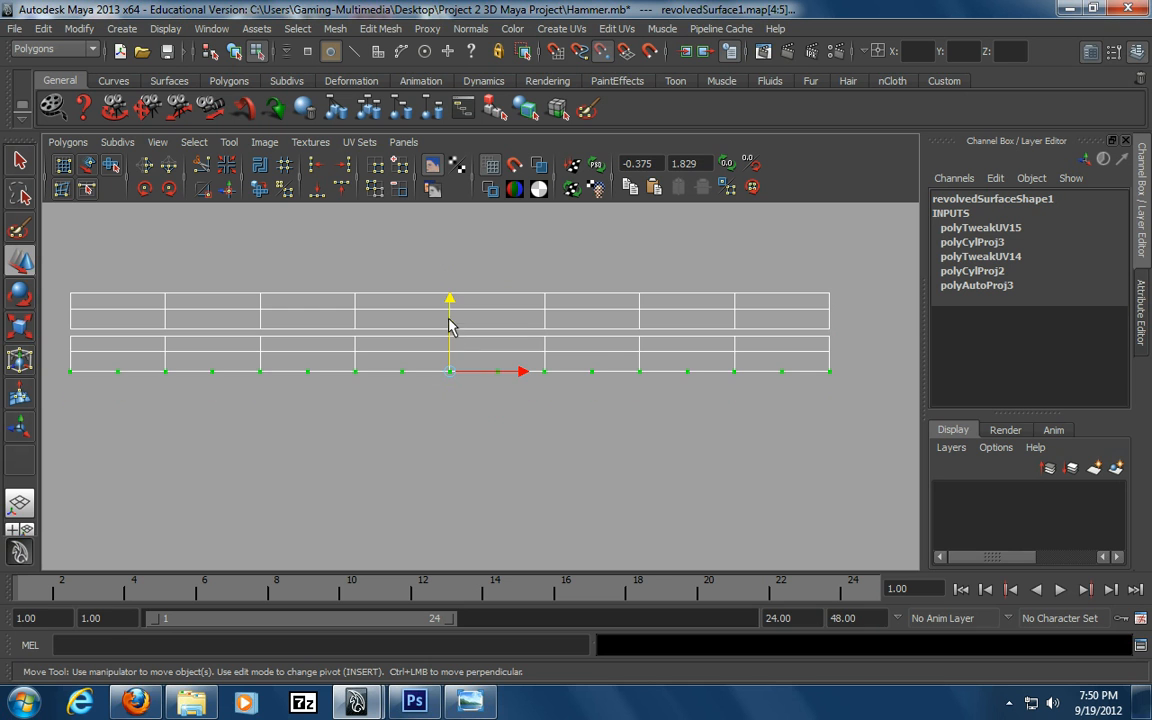
Snap the stack's three UV rows onto the topmost leather strip so all strips overlap, and clear the selection
drag(69, 337, 848, 350)
drag(449, 268, 450, 225)
drag(62, 348, 880, 357)
drag(449, 290, 450, 244)
drag(55, 363, 880, 404)
drag(451, 305, 450, 283)
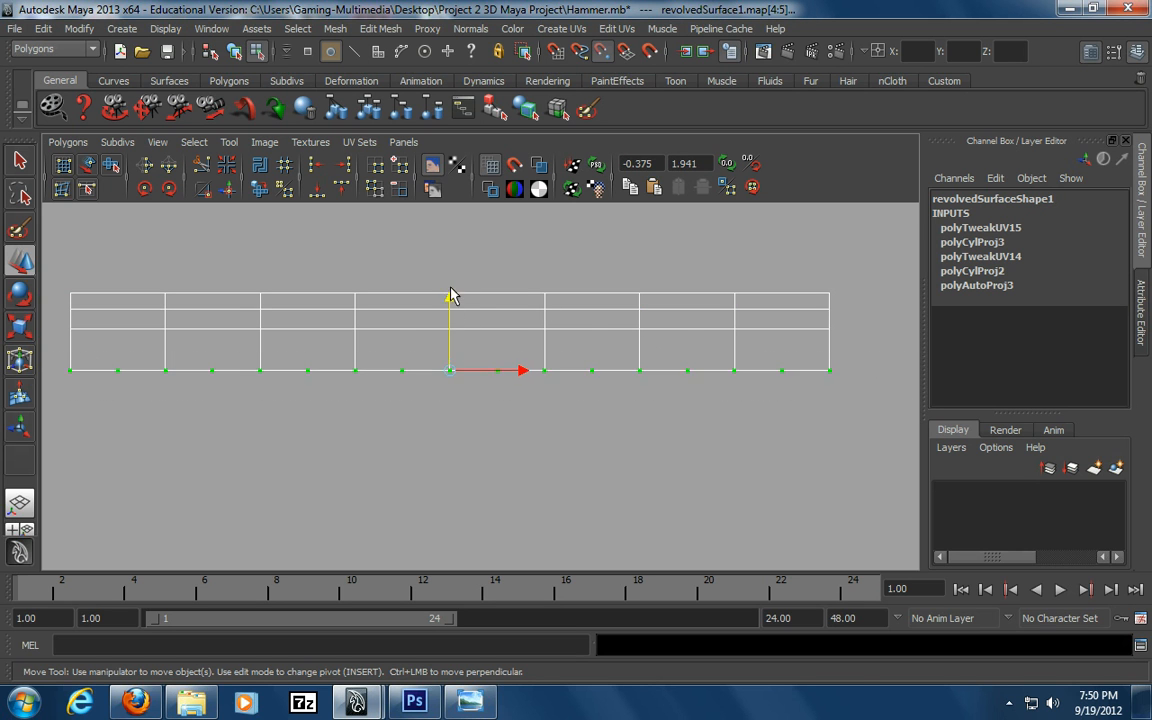
alt+right_drag(548, 460, 306, 458)
click(306, 458)
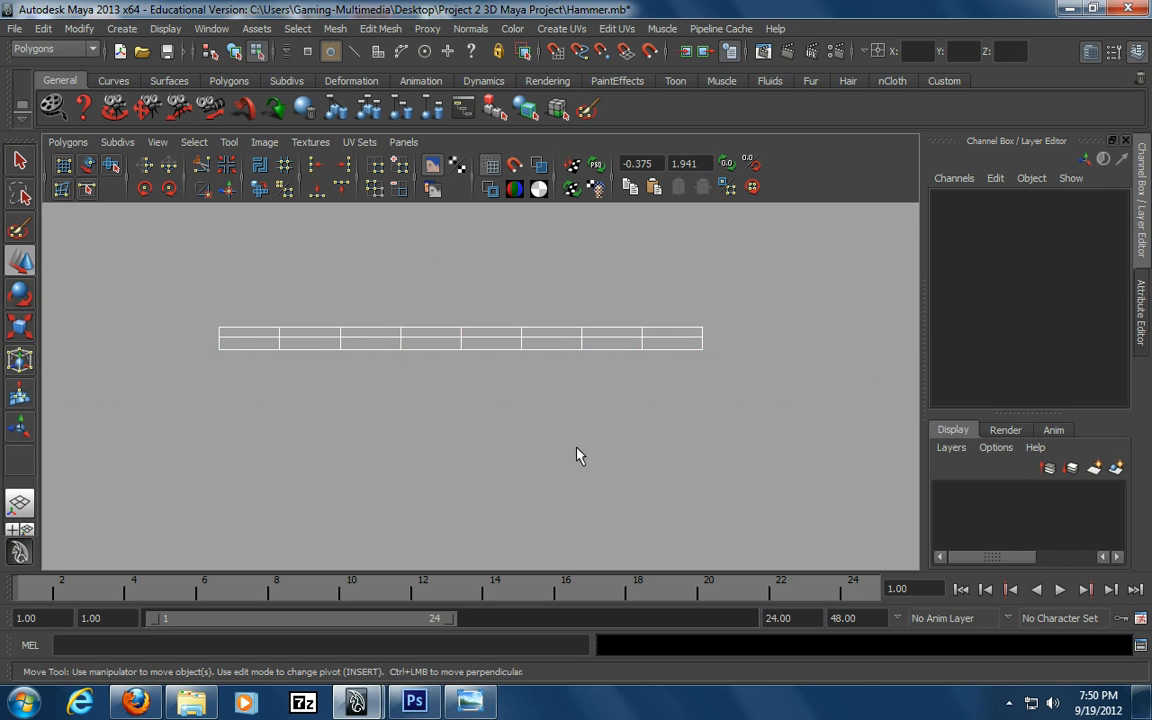
Move the whole stacked leather strip down to just above the 0 to 1 UV square and clear the selection
alt+right_drag(538, 452, 398, 452)
alt+middle_drag(396, 452, 384, 370)
alt+right_drag(578, 441, 465, 430)
alt+middle_drag(370, 408, 352, 334)
alt+middle_drag(400, 383, 378, 490)
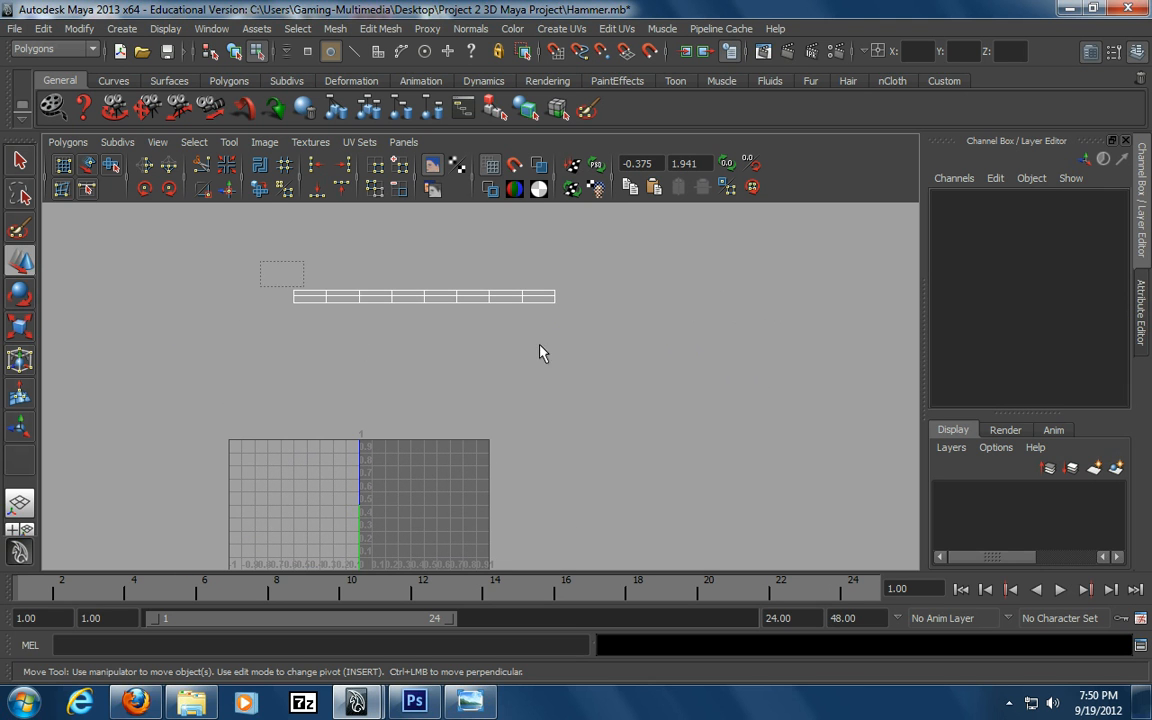
drag(259, 268, 575, 325)
drag(424, 224, 420, 322)
alt+middle_drag(445, 405, 446, 376)
alt+right_drag(470, 486, 425, 494)
alt+middle_drag(368, 492, 363, 447)
alt+middle_drag(498, 464, 486, 372)
alt+middle_drag(408, 404, 414, 478)
alt+right_drag(420, 384, 449, 381)
alt+right_drag(237, 415, 518, 435)
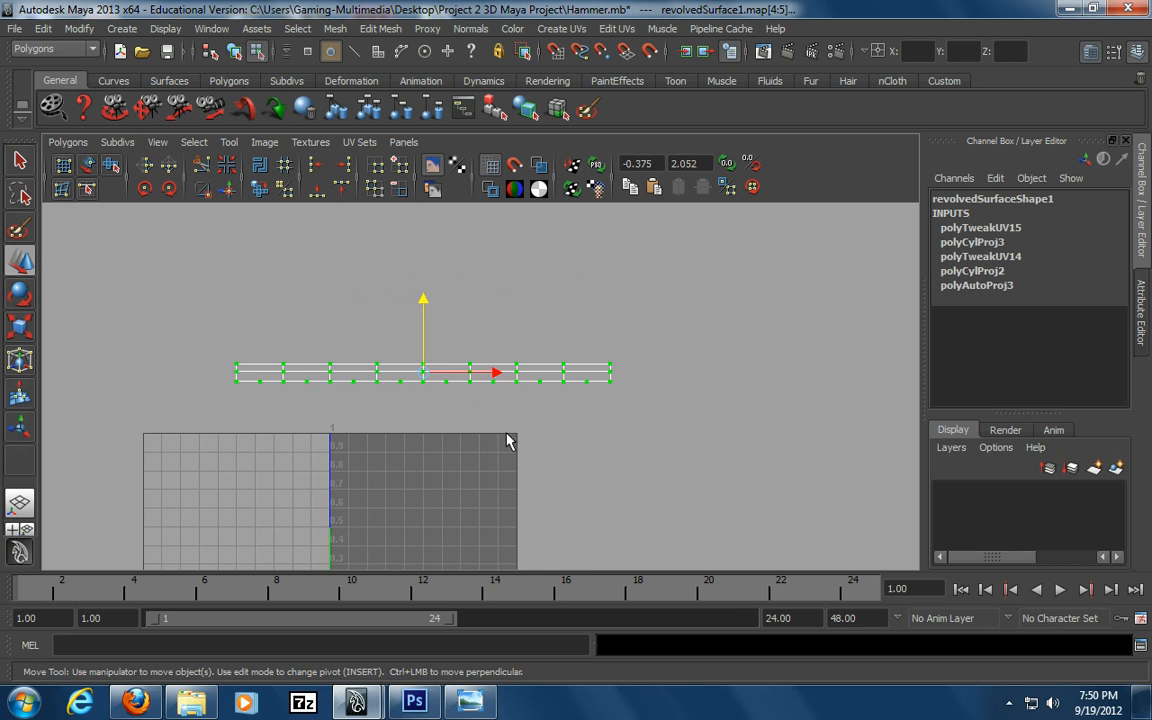
key(r)
click(536, 424)
Examine the spaced-out UV strips below the 0 to 1 UV square
alt+middle_drag(535, 485, 525, 291)
alt+middle_drag(374, 456, 380, 345)
alt+right_drag(245, 365, 622, 384)
alt+middle_drag(380, 405, 242, 404)
alt+right_drag(242, 404, 614, 370)
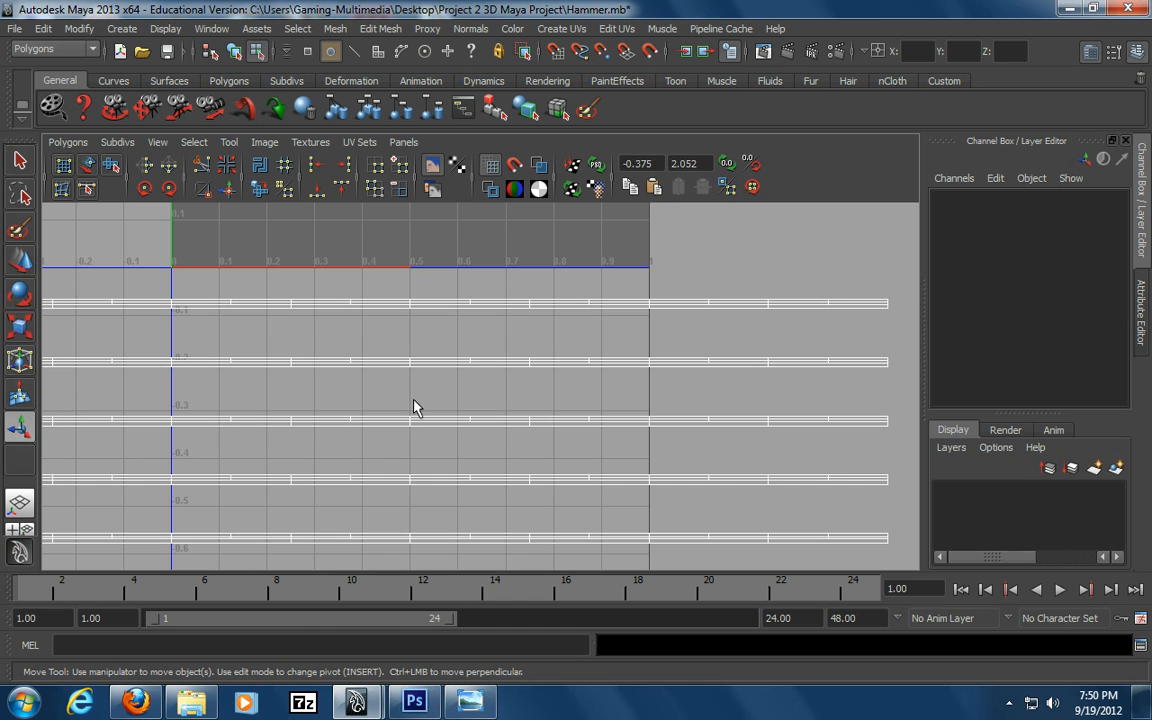
alt+right_drag(377, 386, 350, 364)
alt+middle_drag(350, 364, 349, 190)
alt+middle_drag(368, 401, 424, 381)
alt+right_drag(424, 381, 396, 406)
alt+middle_drag(389, 424, 391, 396)
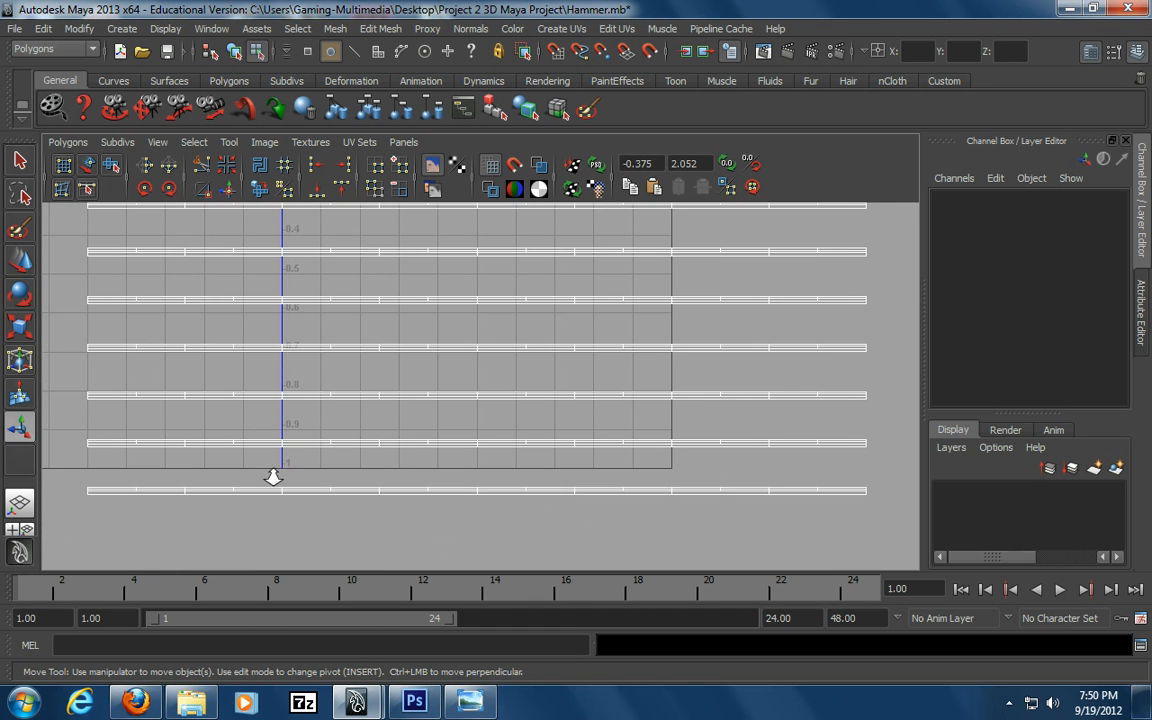
alt+right_drag(265, 479, 336, 466)
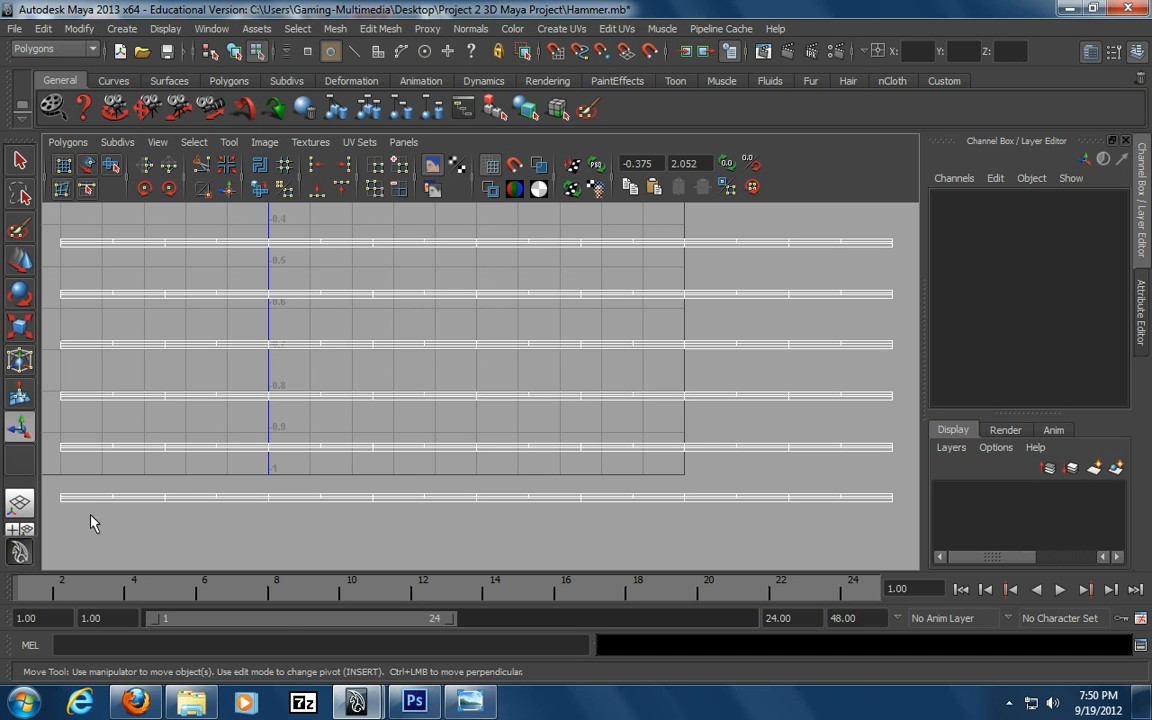
alt+middle_drag(137, 454, 145, 493)
alt+right_drag(191, 493, 129, 496)
alt+middle_drag(326, 475, 292, 488)
alt+right_drag(292, 488, 72, 487)
alt+right_drag(537, 436, 375, 442)
alt+middle_drag(362, 438, 280, 470)
alt+right_drag(607, 437, 333, 437)
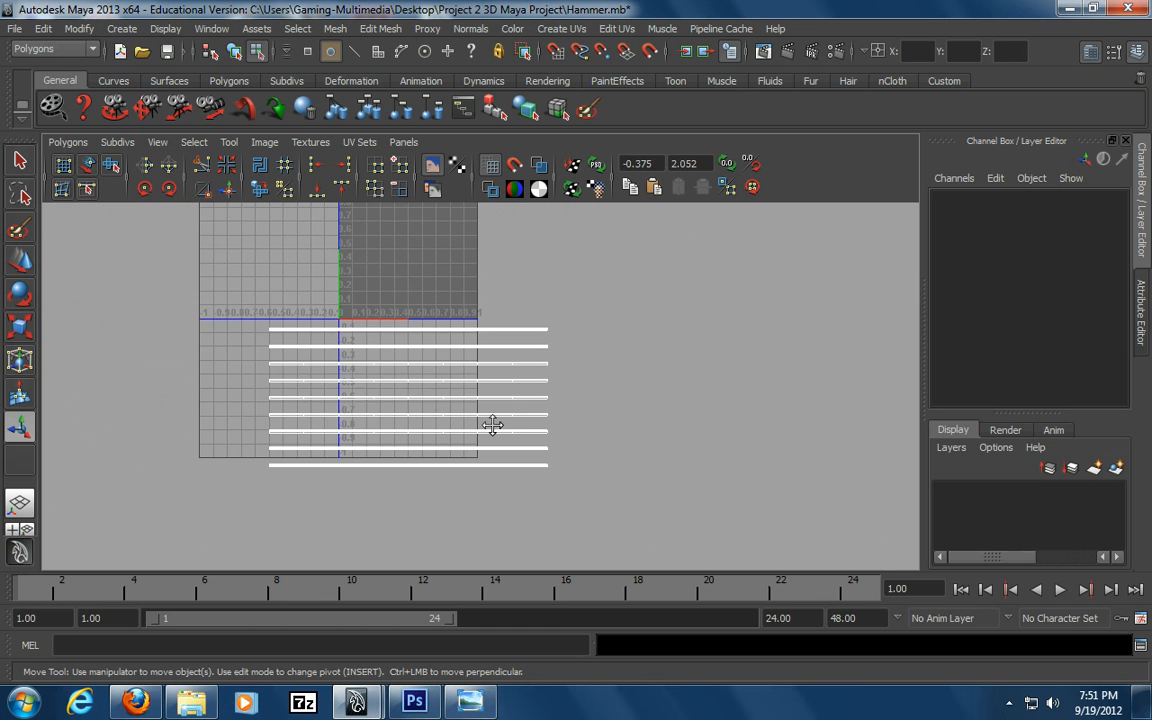
alt+middle_drag(501, 432, 389, 455)
alt+right_drag(525, 419, 352, 422)
alt+middle_drag(352, 422, 406, 476)
alt+right_drag(406, 476, 481, 484)
alt+middle_drag(481, 484, 498, 351)
alt+right_drag(530, 350, 789, 371)
alt+middle_drag(460, 399, 578, 466)
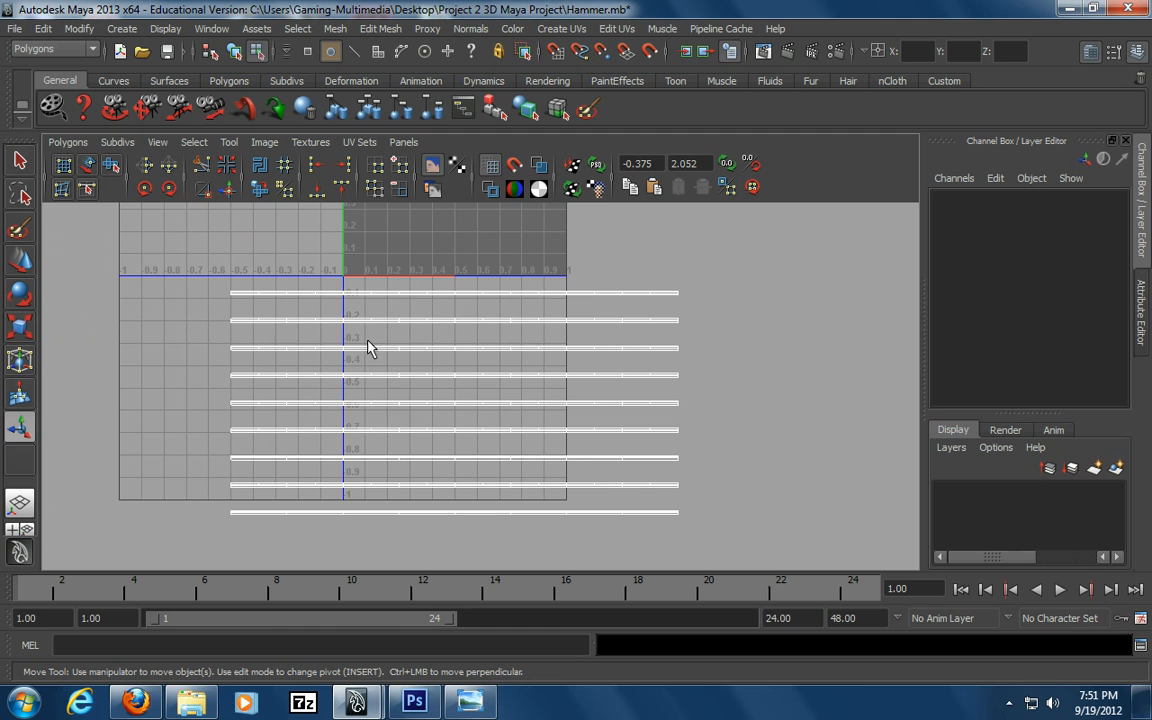
Select all nine UV strips below the 0 to 1 square, scale them narrower to fit its width, and adjust their vertical scale
alt+middle_drag(268, 350, 314, 337)
drag(171, 310, 767, 553)
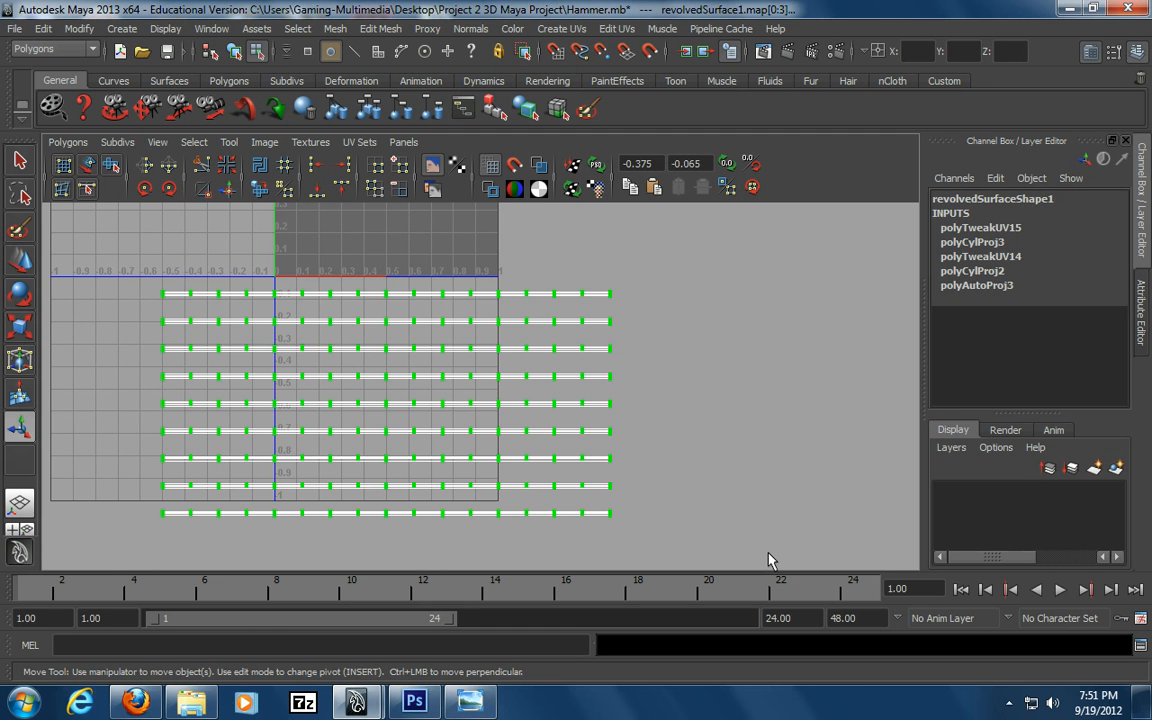
click(645, 265)
drag(645, 272, 80, 568)
key(r)
key(r)
drag(455, 405, 404, 398)
key(ctrl+z)
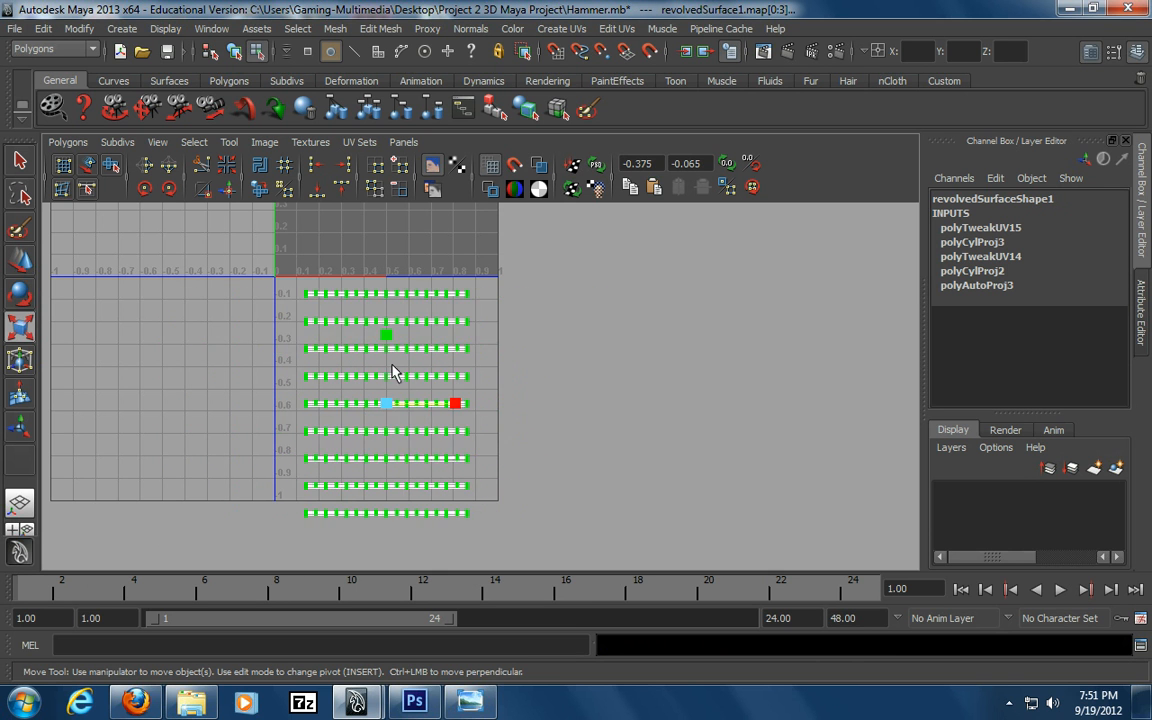
drag(383, 337, 376, 290)
Move the nine scaled UV strips out to the empty space beside the 0 to 1 UV square
key(w)
alt+right_drag(535, 400, 121, 455)
alt+middle_drag(469, 392, 400, 395)
drag(428, 404, 586, 394)
drag(510, 330, 505, 281)
alt+middle_drag(375, 319, 236, 383)
alt+right_drag(280, 376, 329, 370)
Shift successive groups of lower UV strips upward to close the gaps between the upper strips
click(280, 258)
drag(476, 290, 476, 291)
drag(370, 212, 368, 236)
drag(307, 334, 437, 570)
drag(368, 391, 372, 360)
drag(294, 335, 532, 535)
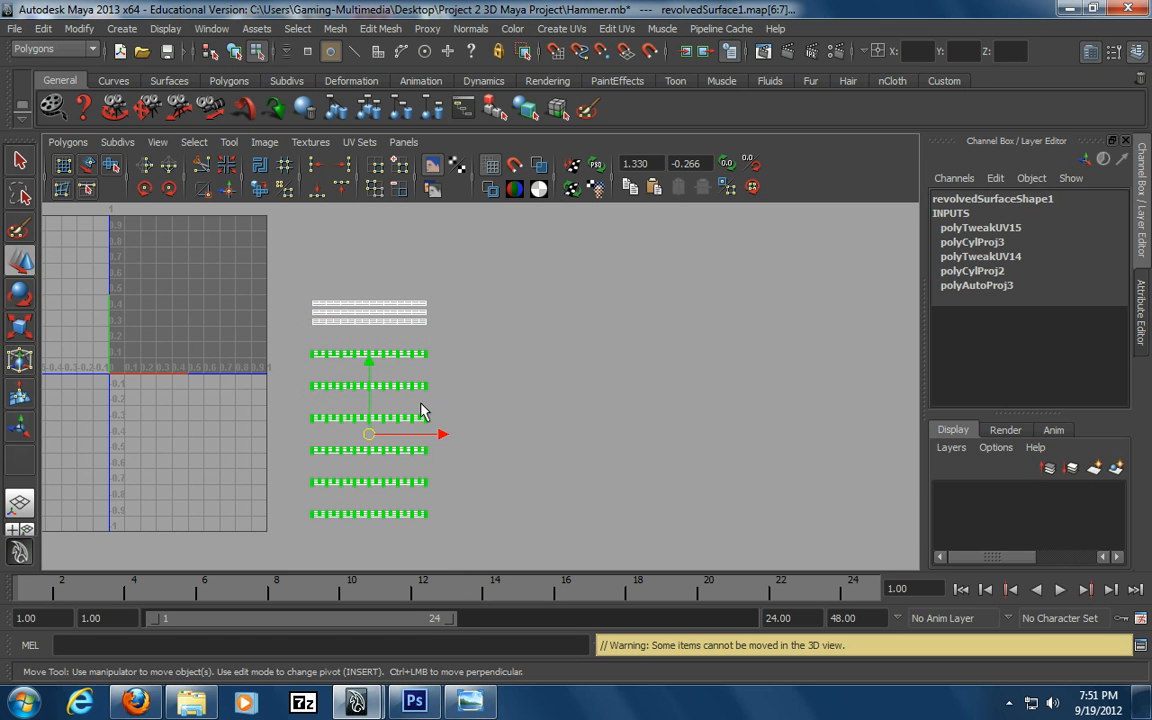
drag(370, 365, 368, 335)
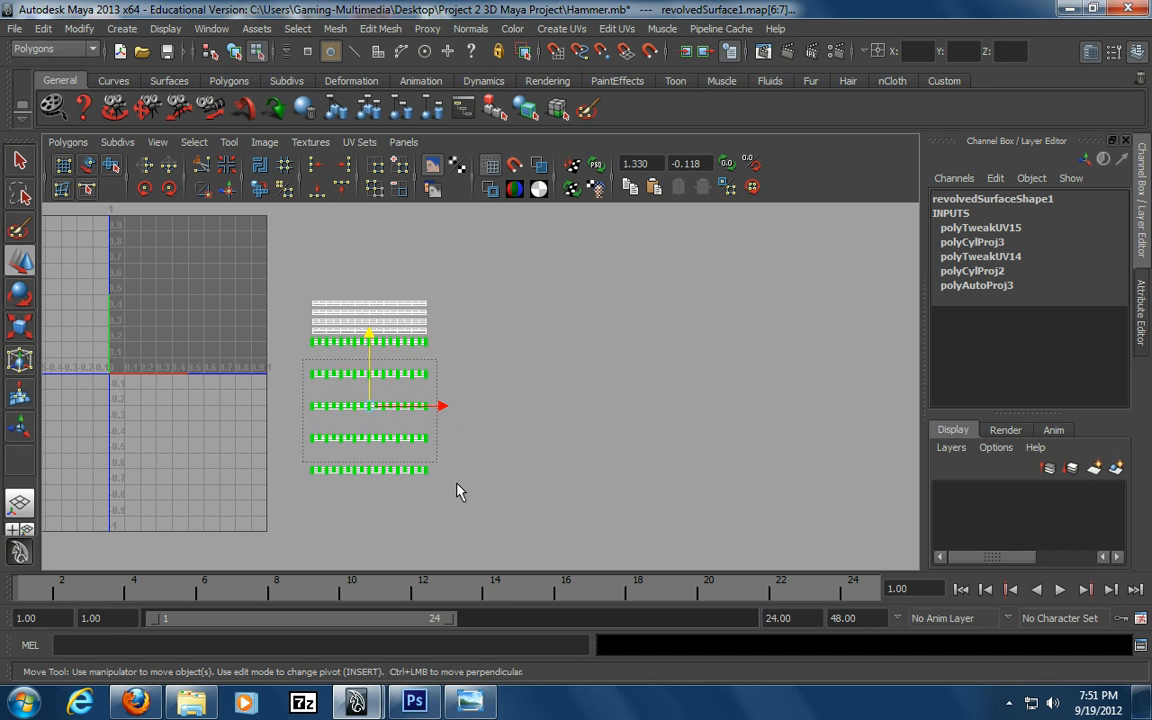
Shift the last four UV strips upward in turn to close the remaining gaps, and clear the selection
drag(422, 446, 470, 503)
drag(366, 368, 368, 346)
drag(297, 367, 444, 466)
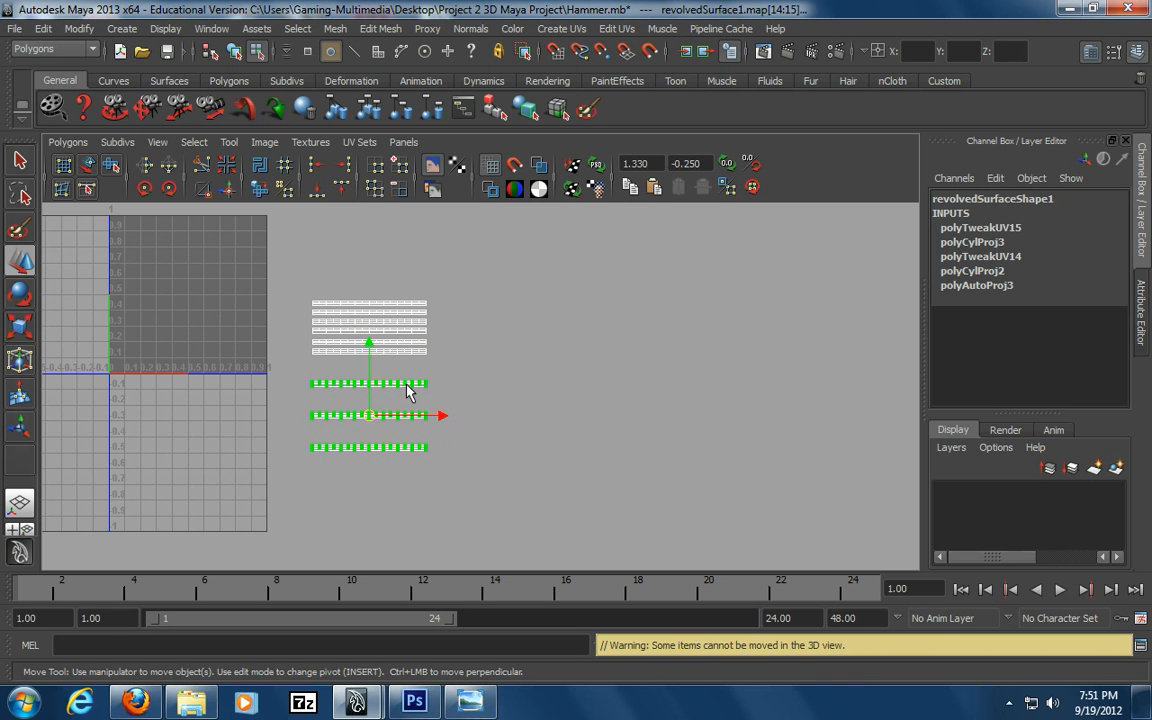
drag(368, 346, 368, 326)
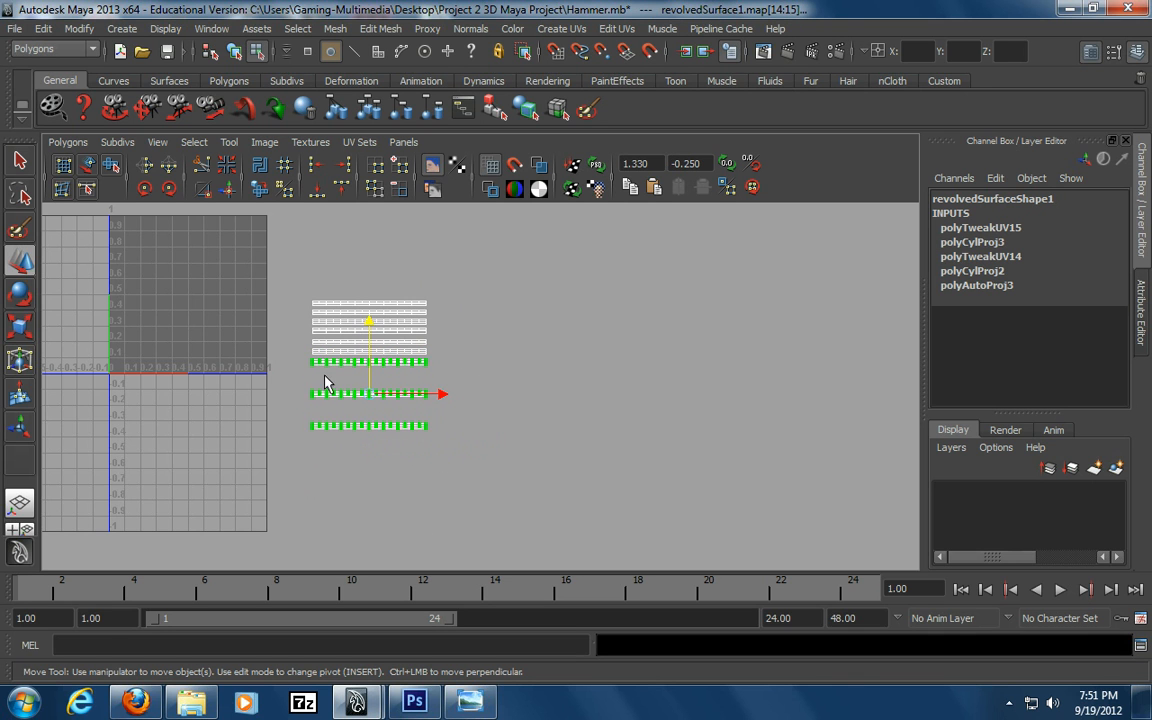
drag(482, 454, 484, 458)
drag(370, 343, 370, 320)
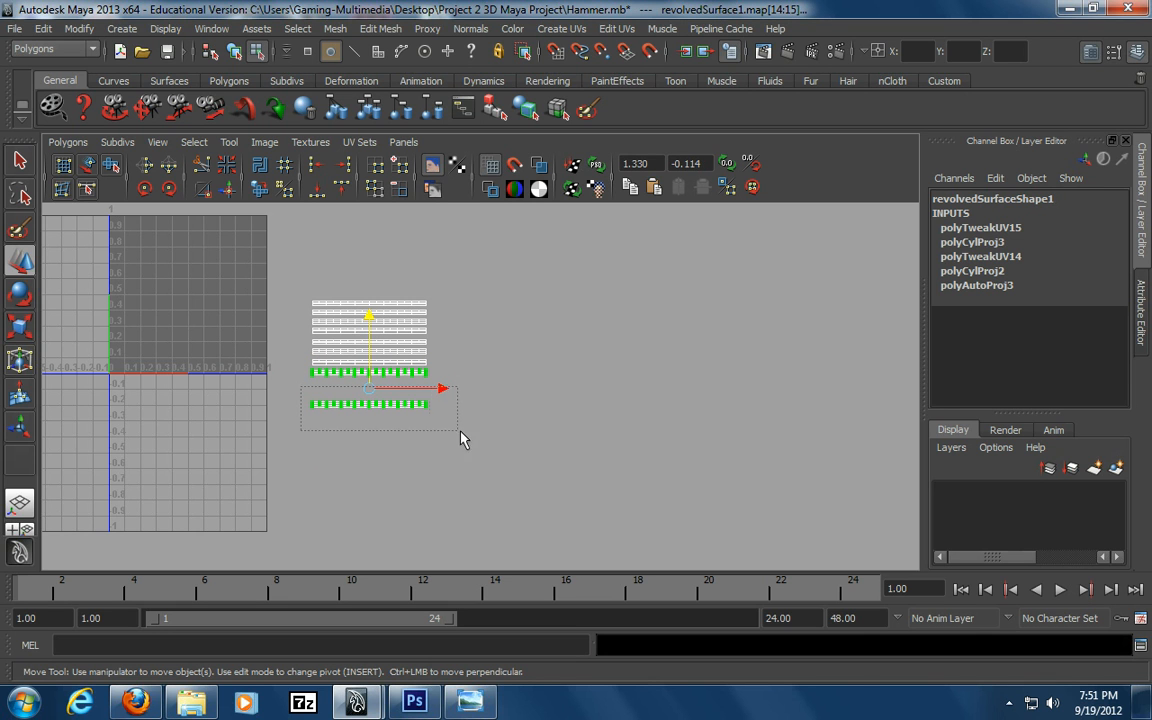
drag(455, 437, 441, 414)
drag(376, 350, 370, 317)
click(371, 443)
Examine the closely spaced UV strips in detail, ending on the lowest four
alt+right_drag(325, 431, 893, 458)
alt+middle_drag(447, 418, 589, 525)
scroll(470, 445, up, 5)
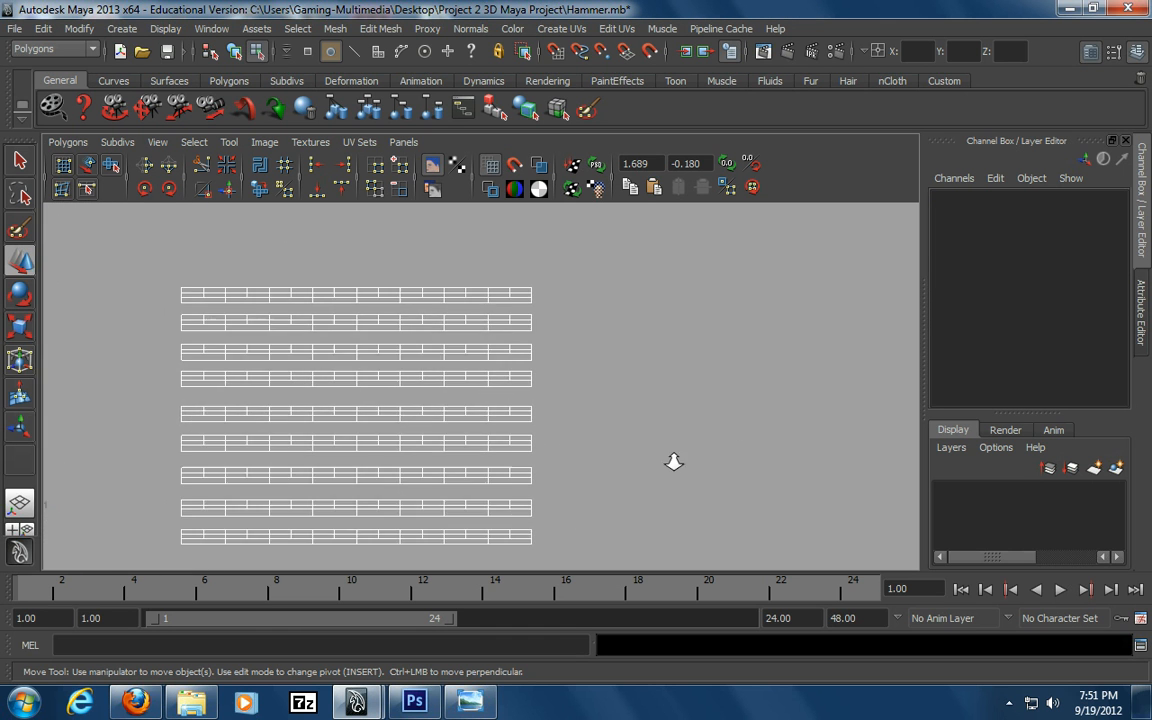
alt+middle_drag(491, 489, 551, 433)
alt+right_drag(350, 435, 404, 436)
alt+middle_drag(415, 435, 441, 441)
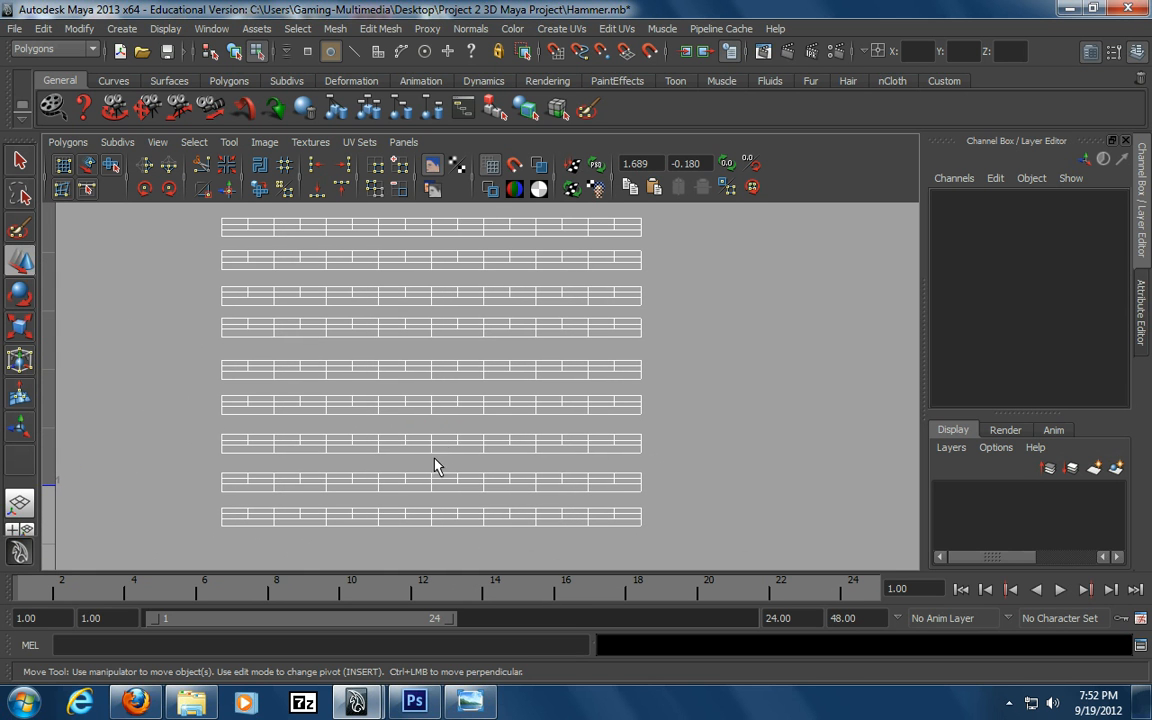
alt+middle_drag(351, 493, 327, 485)
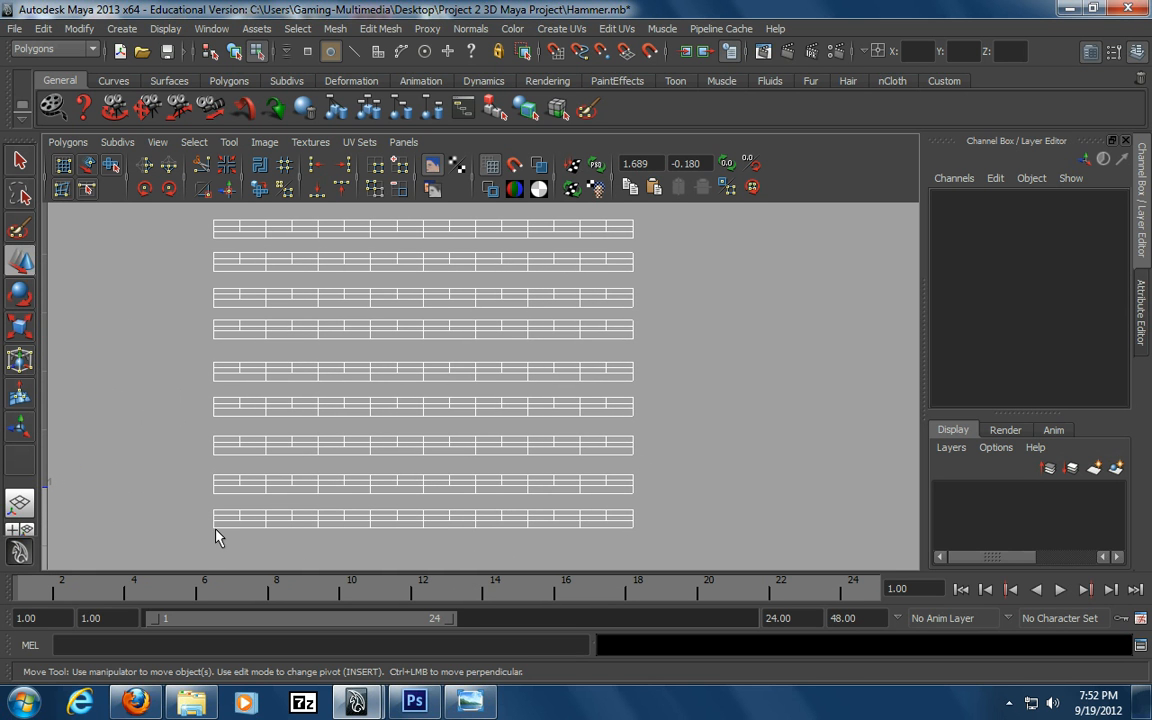
alt+right_drag(220, 530, 270, 514)
alt+middle_drag(294, 475, 290, 440)
alt+right_drag(290, 466, 354, 488)
alt+middle_drag(356, 490, 379, 407)
alt+right_drag(276, 431, 399, 440)
alt+middle_drag(405, 447, 472, 459)
alt+right_drag(267, 463, 377, 468)
alt+middle_drag(376, 468, 366, 467)
right_drag(119, 440, 95, 443)
Try to snap the whole bottom UV strip onto the strip above, undo the move, and clear the selection
drag(51, 428, 870, 503)
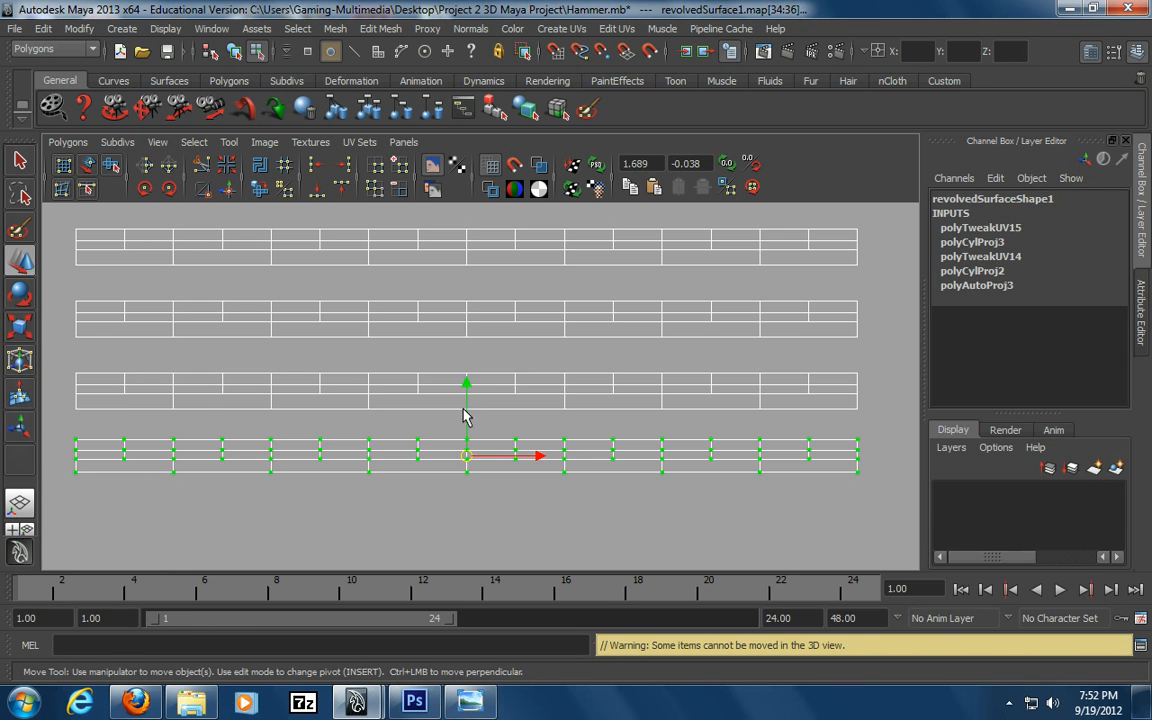
drag(466, 458, 458, 376)
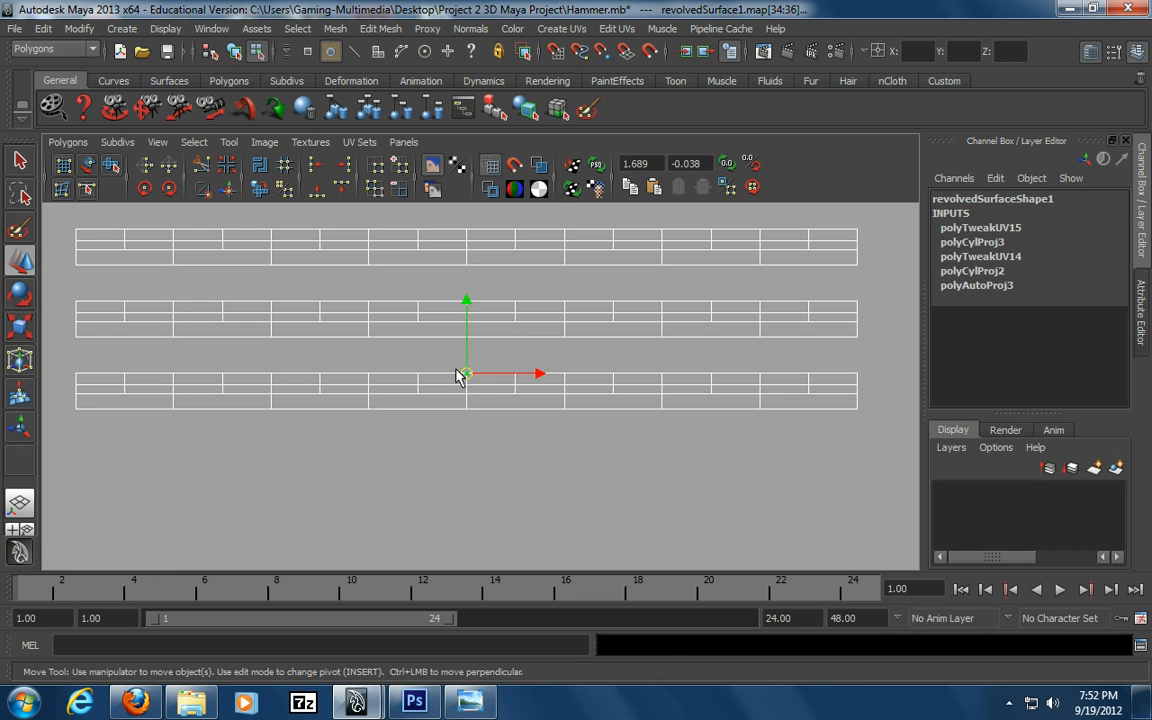
key(ctrl+z)
click(451, 512)
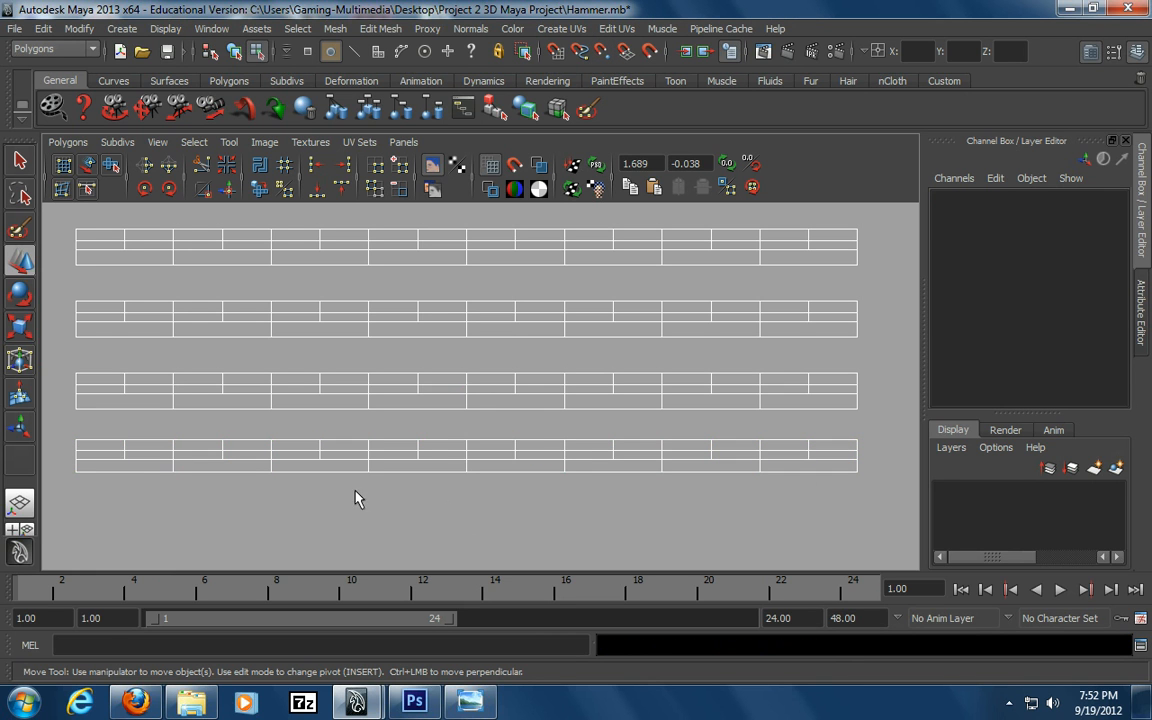
Snap the bottom strip's four UV rows one by one onto the matching rows of the strip above
drag(64, 430, 869, 448)
drag(470, 378, 465, 301)
drag(62, 430, 890, 455)
drag(461, 384, 465, 312)
drag(58, 448, 790, 450)
key(v)
drag(467, 390, 465, 324)
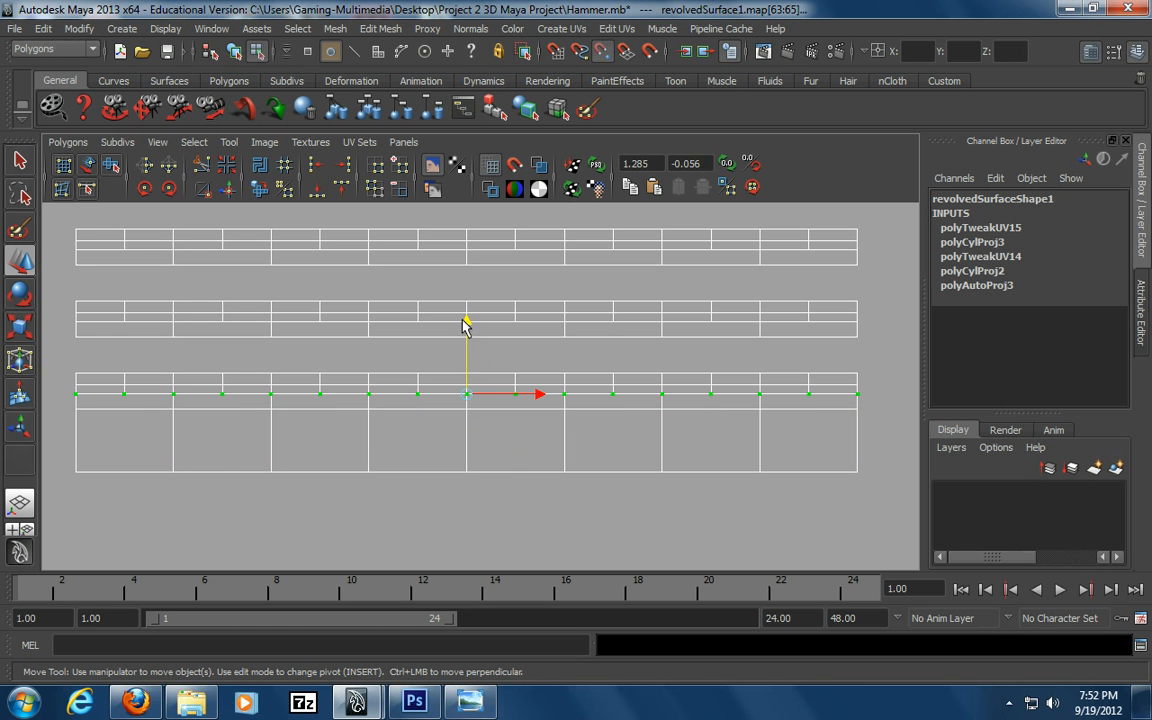
drag(62, 453, 921, 495)
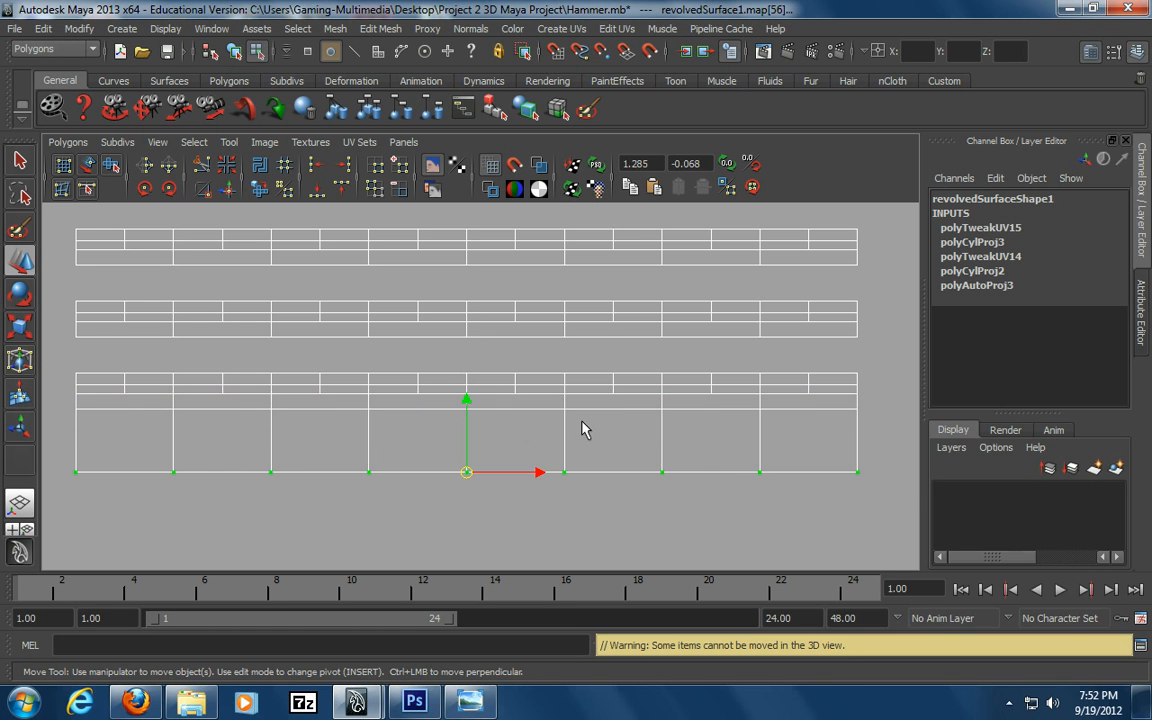
drag(470, 398, 463, 340)
Snap the stacked strip's top and second UV rows onto the matching rows of the seventh strip from the top
mouse_move(451, 455)
alt+middle_down()
mouse_move(450, 499)
mouse_move(452, 459)
alt+middle_up()
alt+right_drag(452, 459, 491, 460)
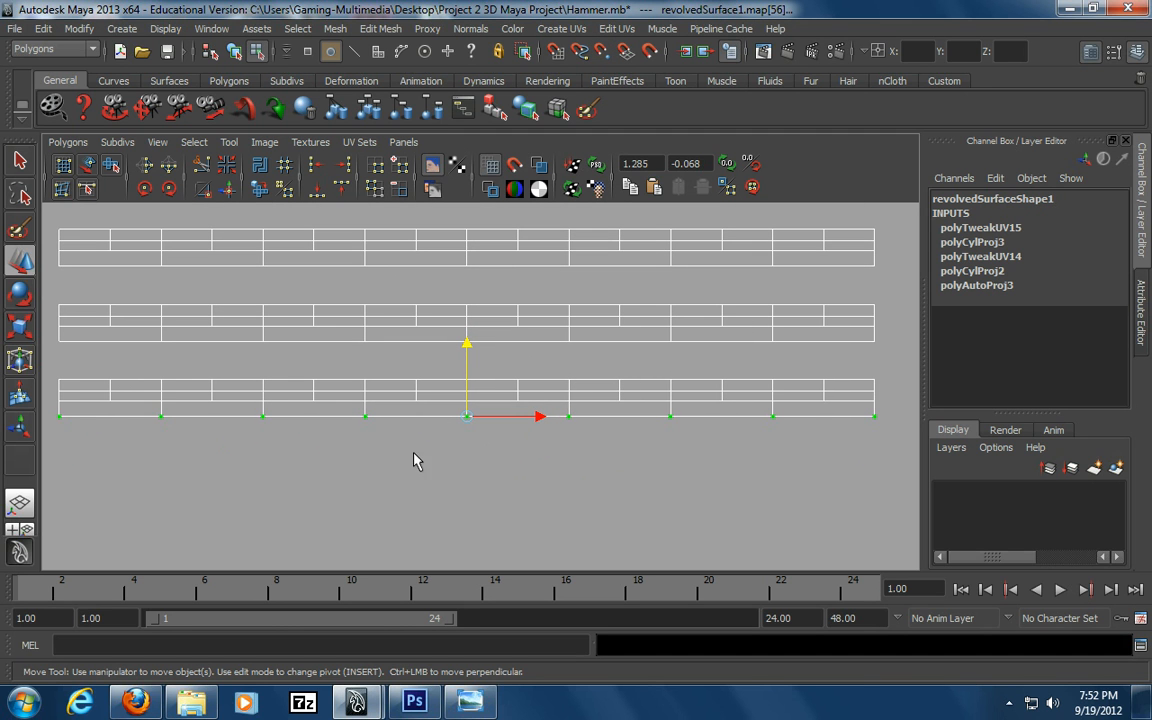
drag(48, 357, 892, 388)
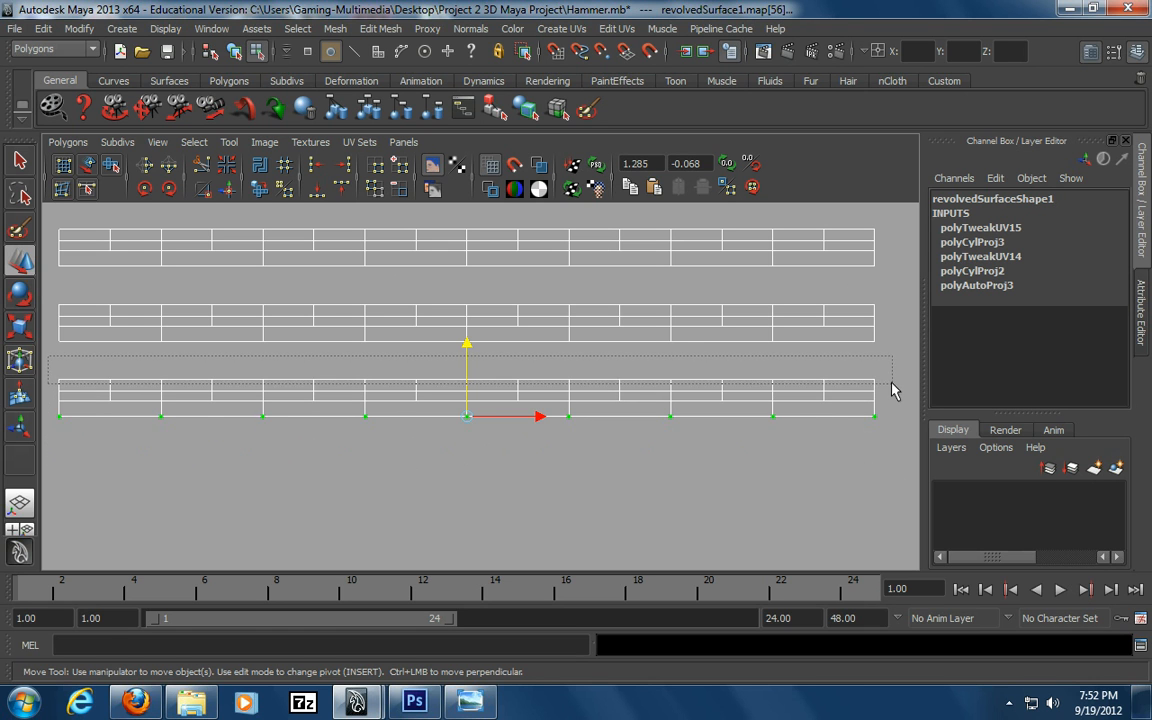
key(v)
drag(467, 310, 466, 233)
drag(57, 384, 880, 402)
drag(467, 323, 465, 247)
Snap the stack's third and bottom UV rows onto the seventh strip from the top, and clear the selection
drag(49, 387, 895, 404)
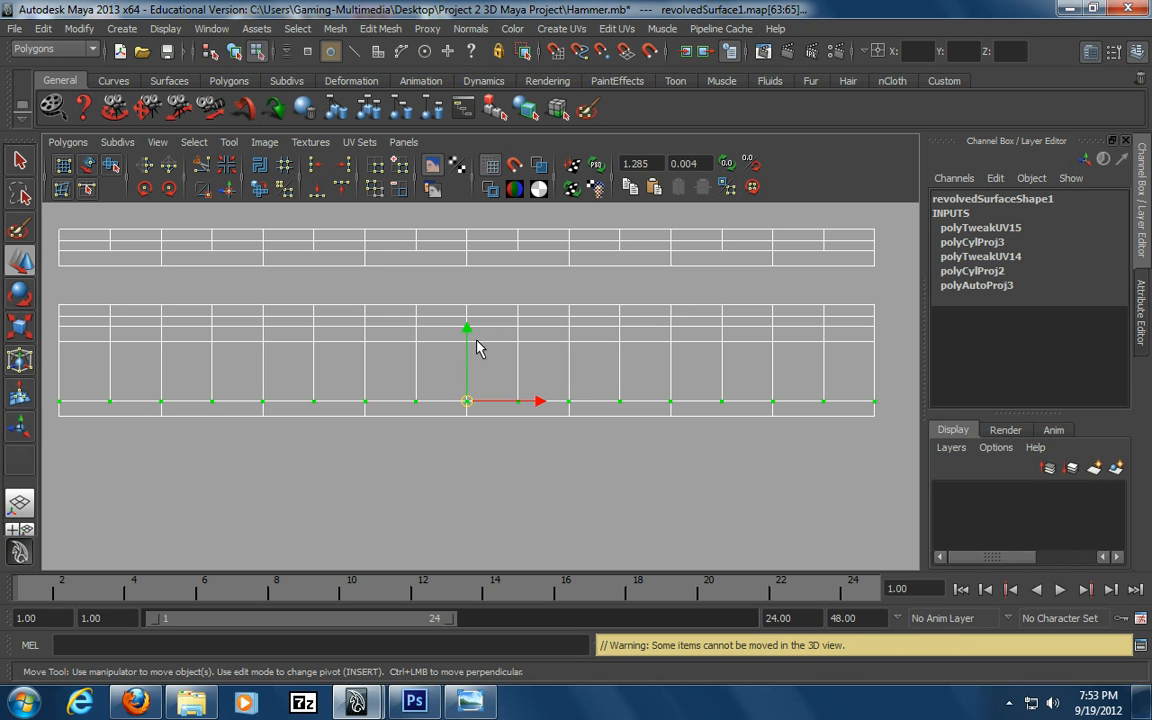
click(435, 472)
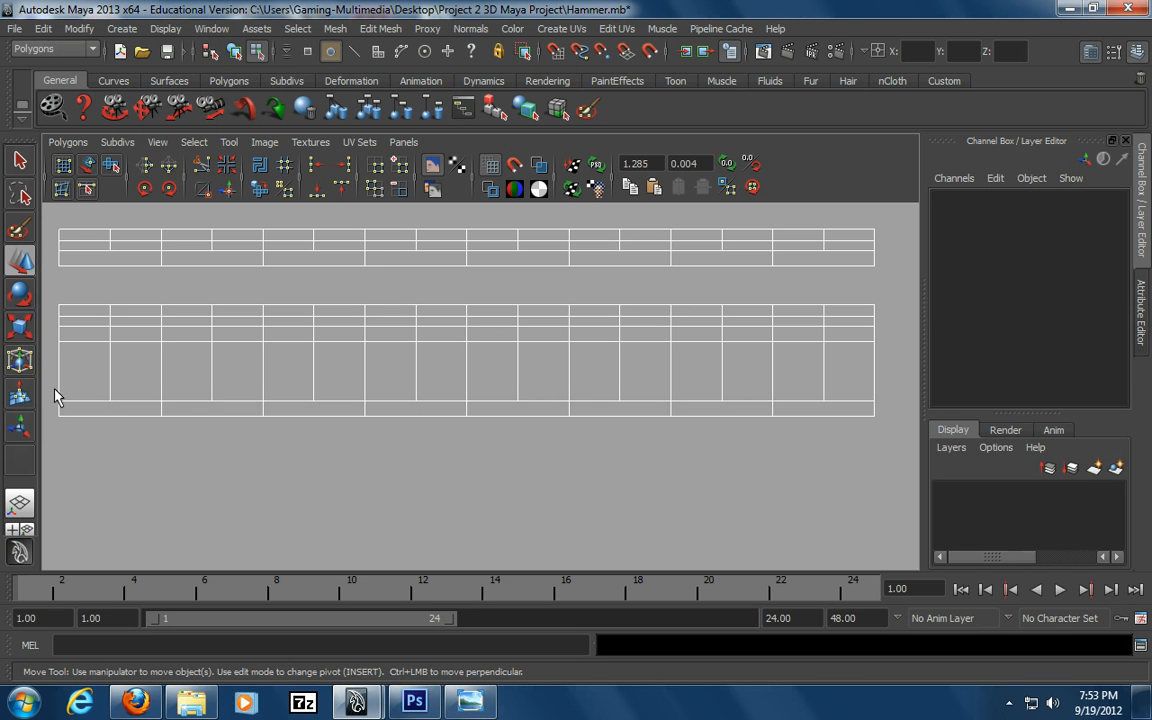
drag(742, 422, 887, 409)
drag(472, 330, 463, 255)
drag(50, 352, 882, 450)
drag(466, 350, 459, 288)
alt+middle_drag(461, 414, 463, 550)
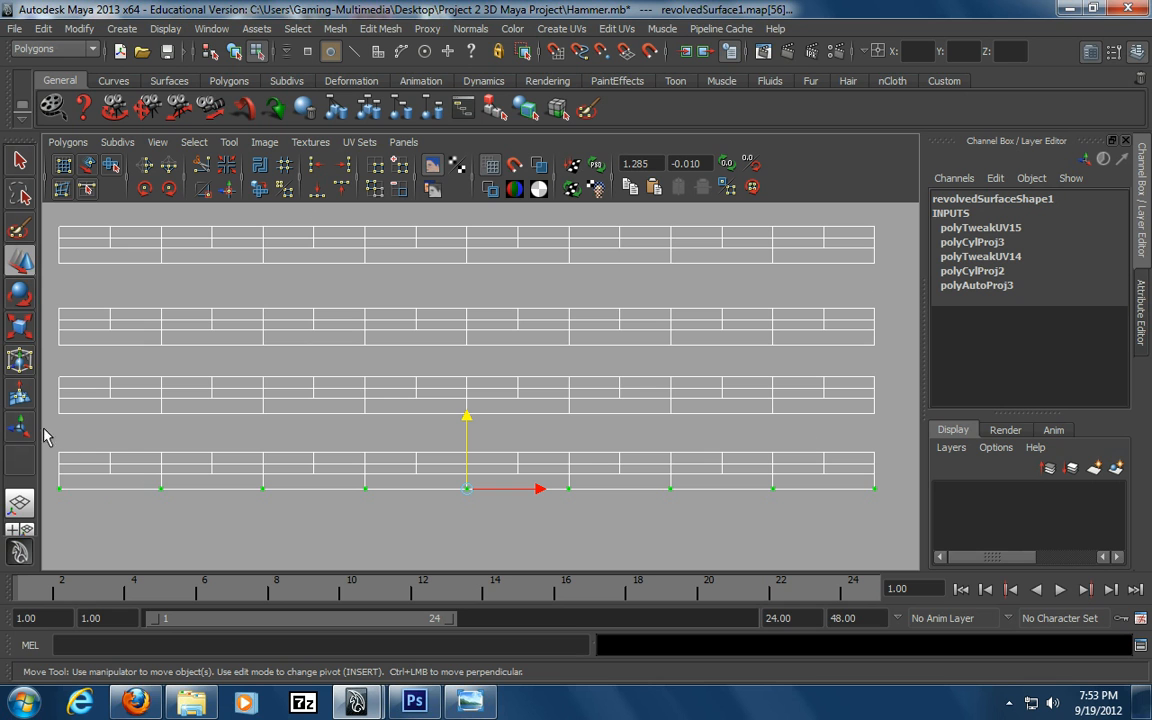
click(585, 443)
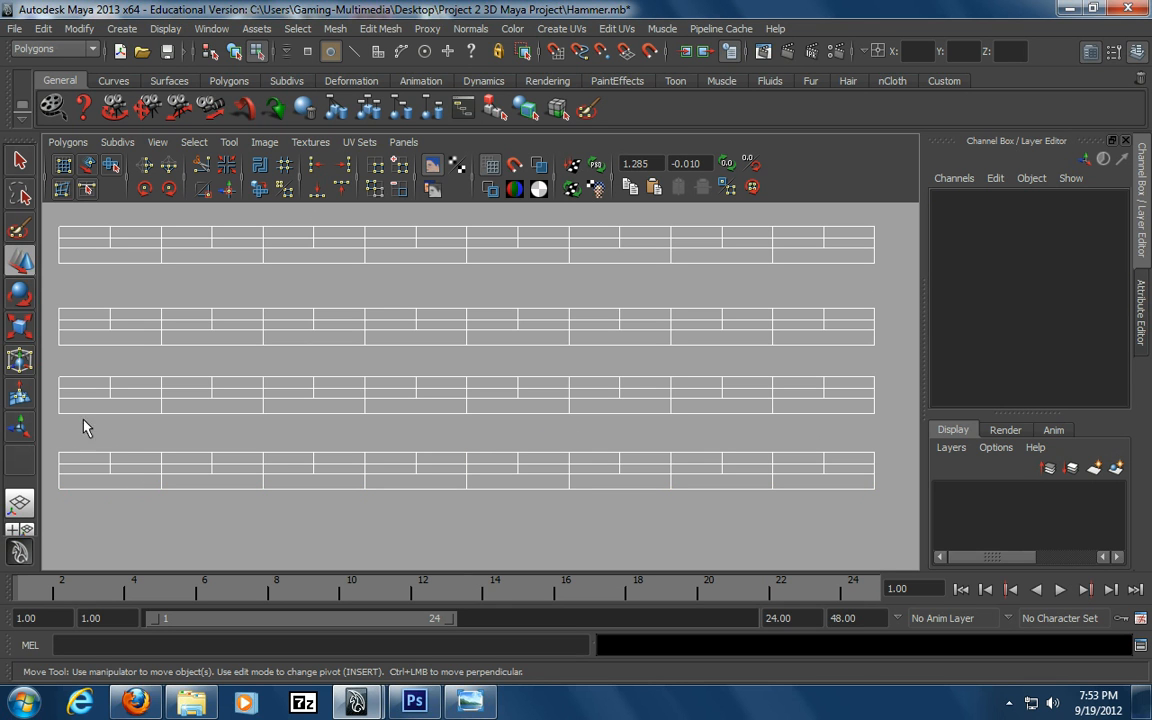
Snap the stack's four UV rows one by one onto the sixth strip from the top, and clear the selection
drag(53, 437, 891, 464)
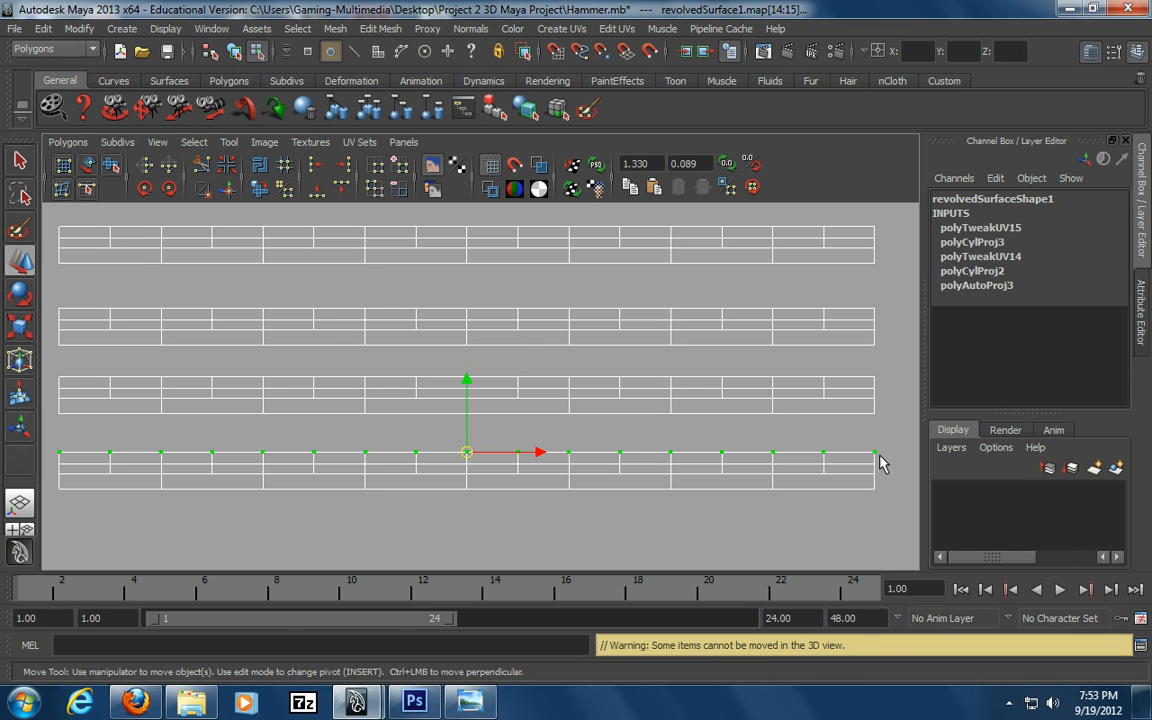
key(v)
drag(466, 381, 465, 305)
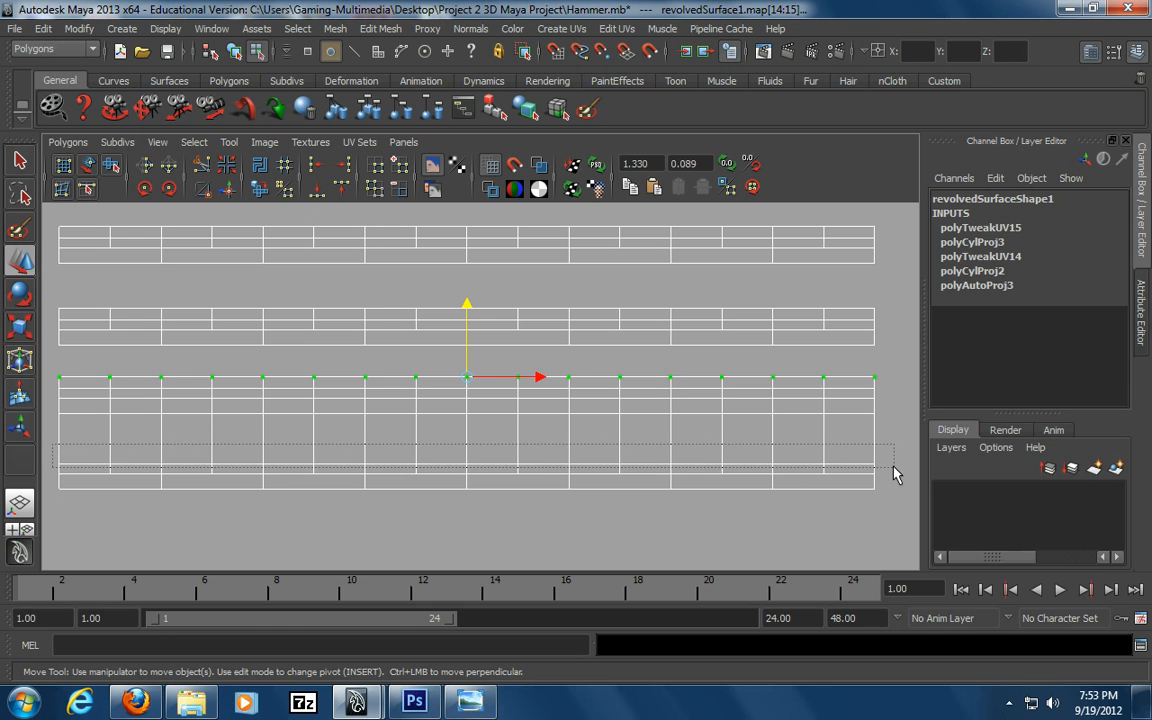
key(ctrl+z)
drag(465, 399, 465, 315)
drag(53, 458, 888, 482)
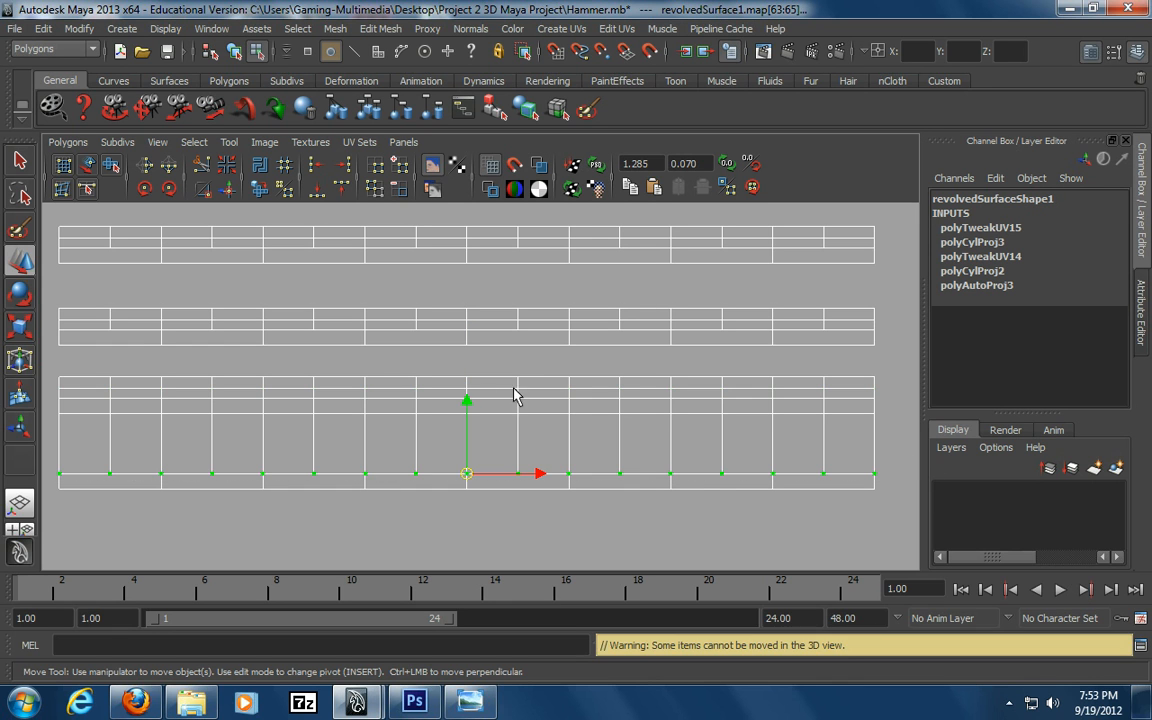
drag(465, 401, 463, 326)
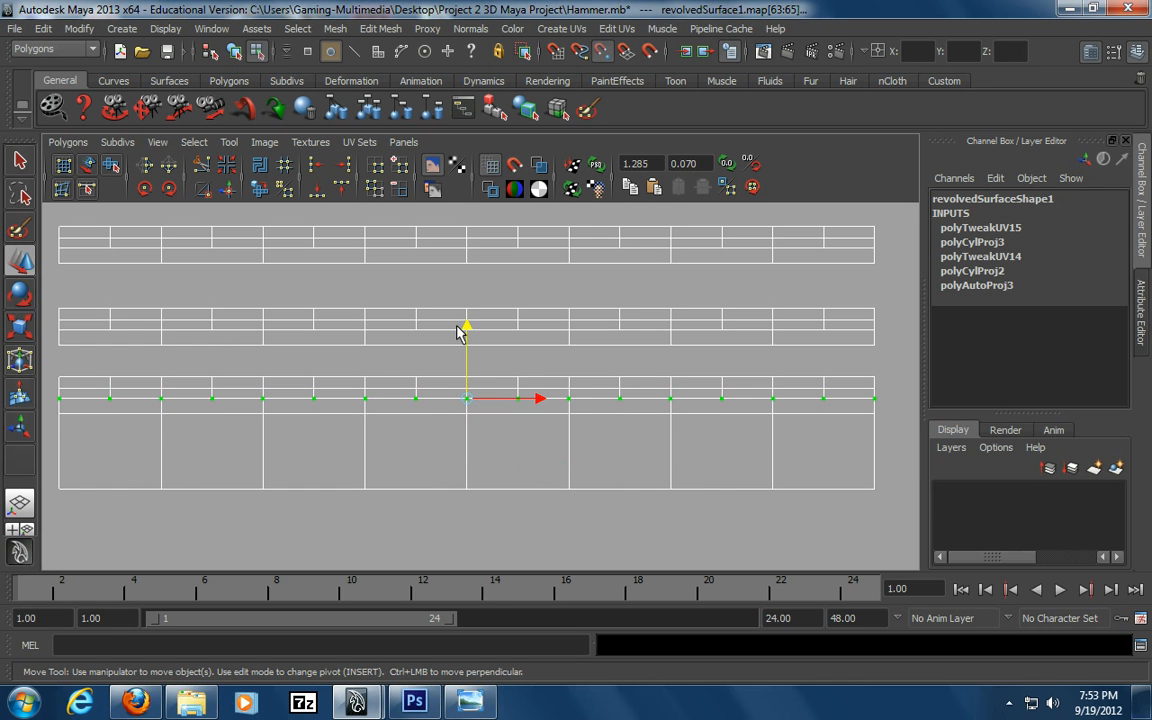
drag(51, 477, 887, 504)
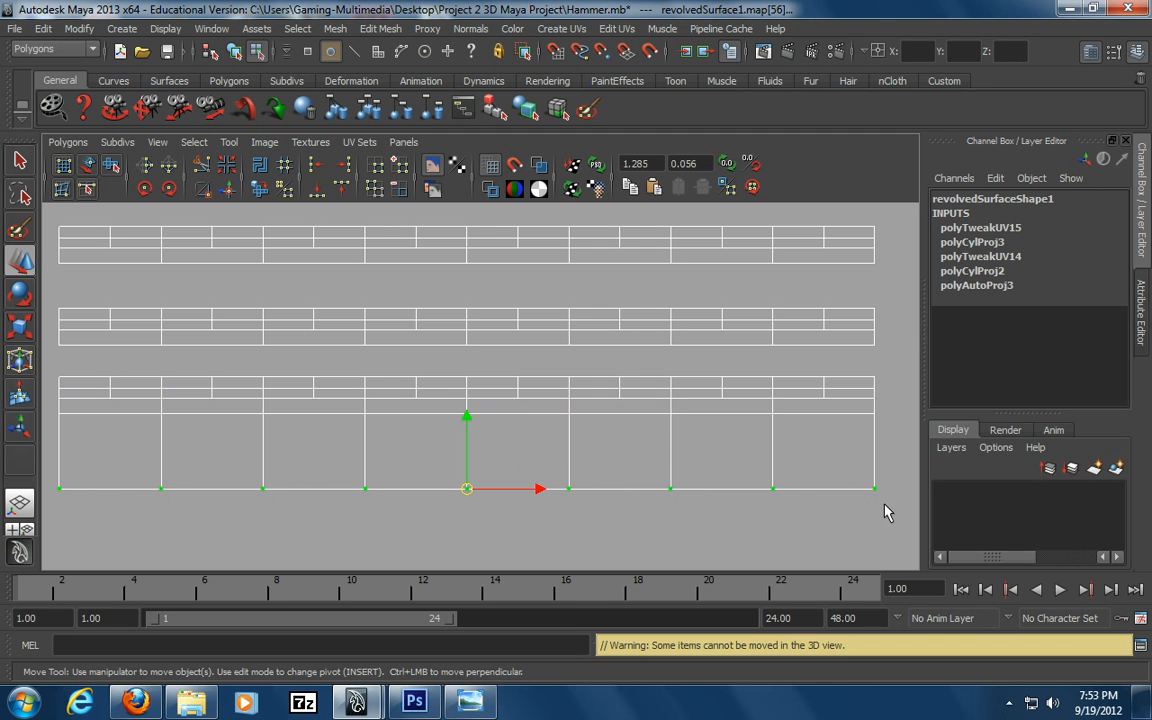
drag(467, 416, 463, 356)
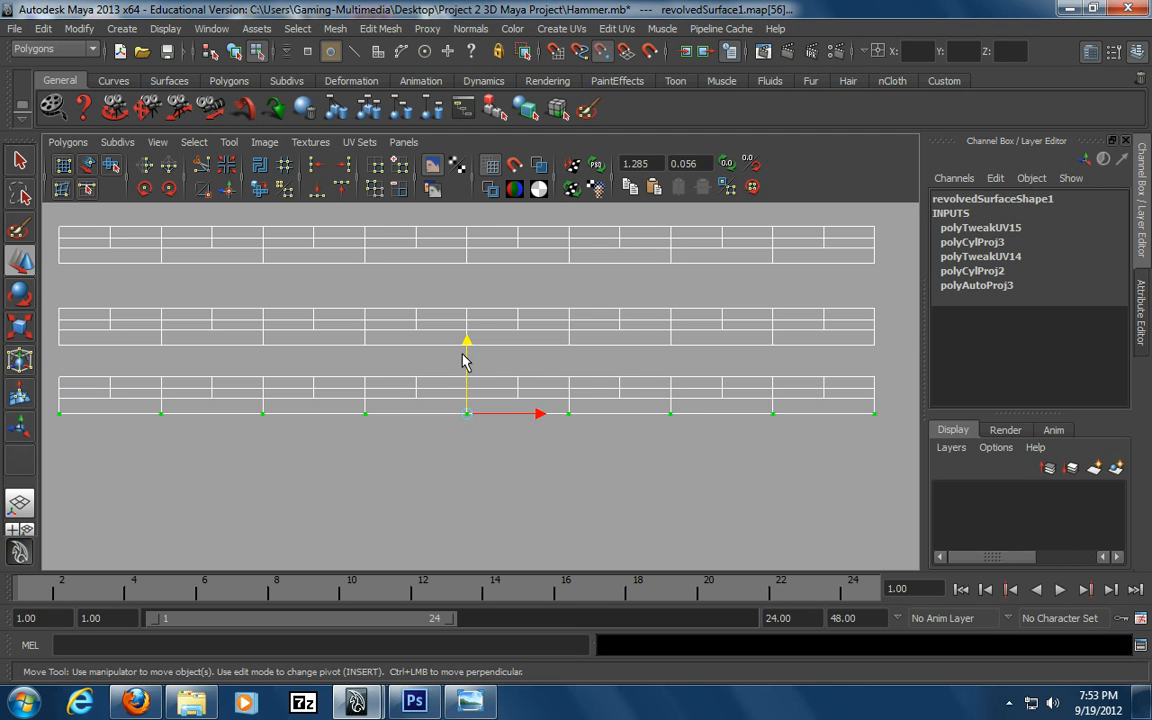
alt+middle_drag(532, 268, 534, 308)
click(399, 538)
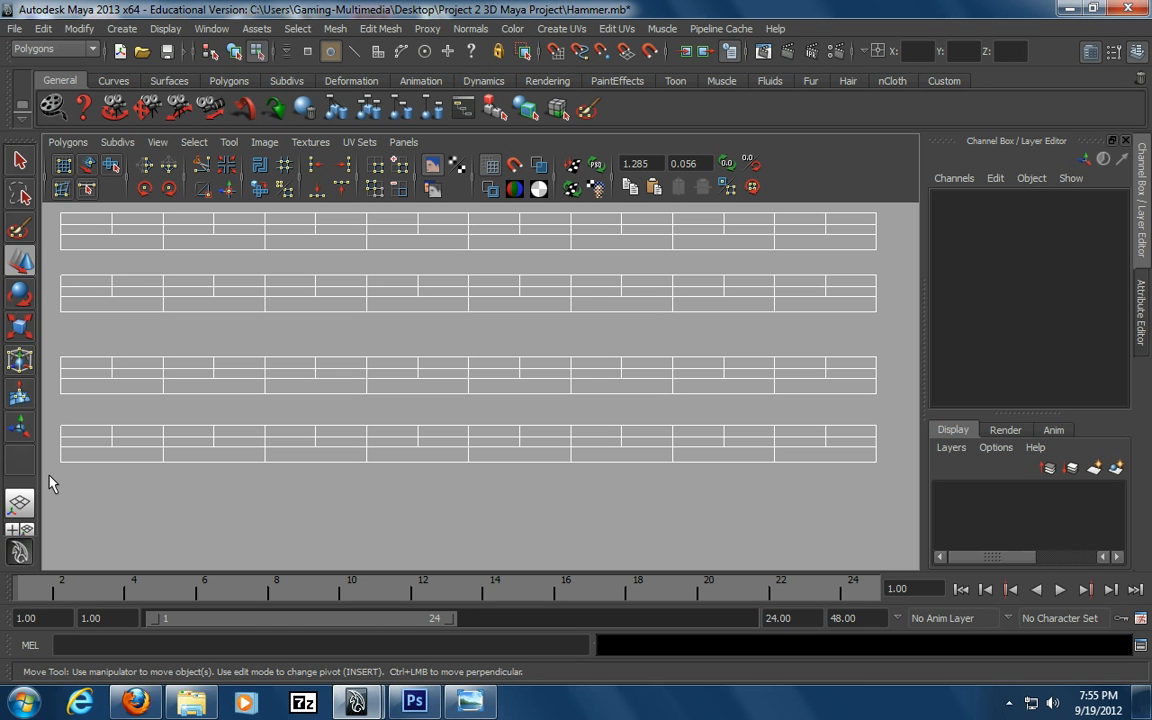
Snap the stacked strip's top and second UV rows onto the matching rows of the fifth strip from the top
alt+middle_drag(275, 396, 271, 420)
drag(52, 443, 876, 463)
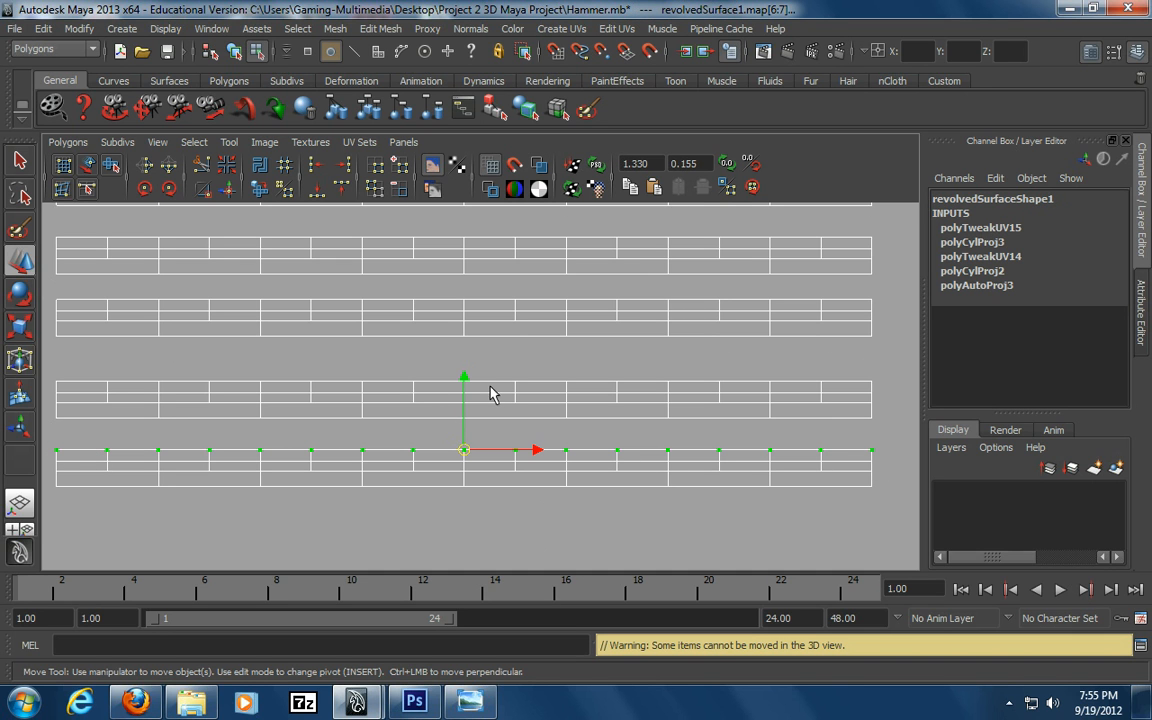
drag(469, 386, 455, 320)
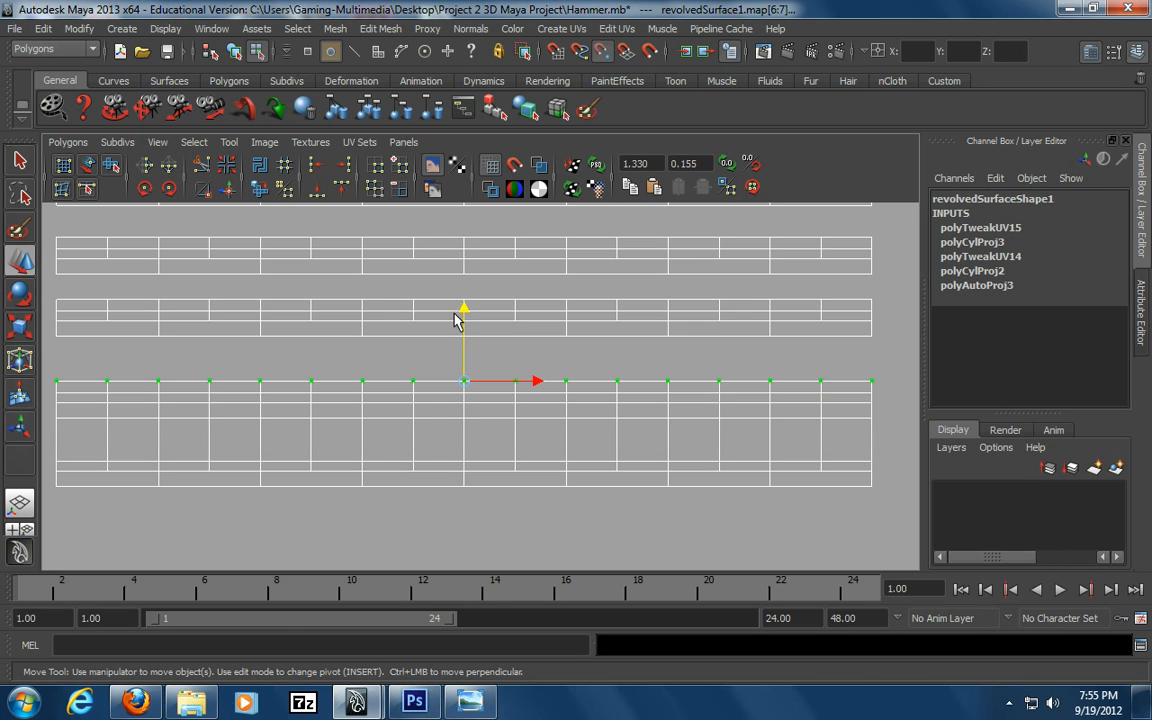
drag(50, 449, 874, 468)
drag(465, 393, 463, 321)
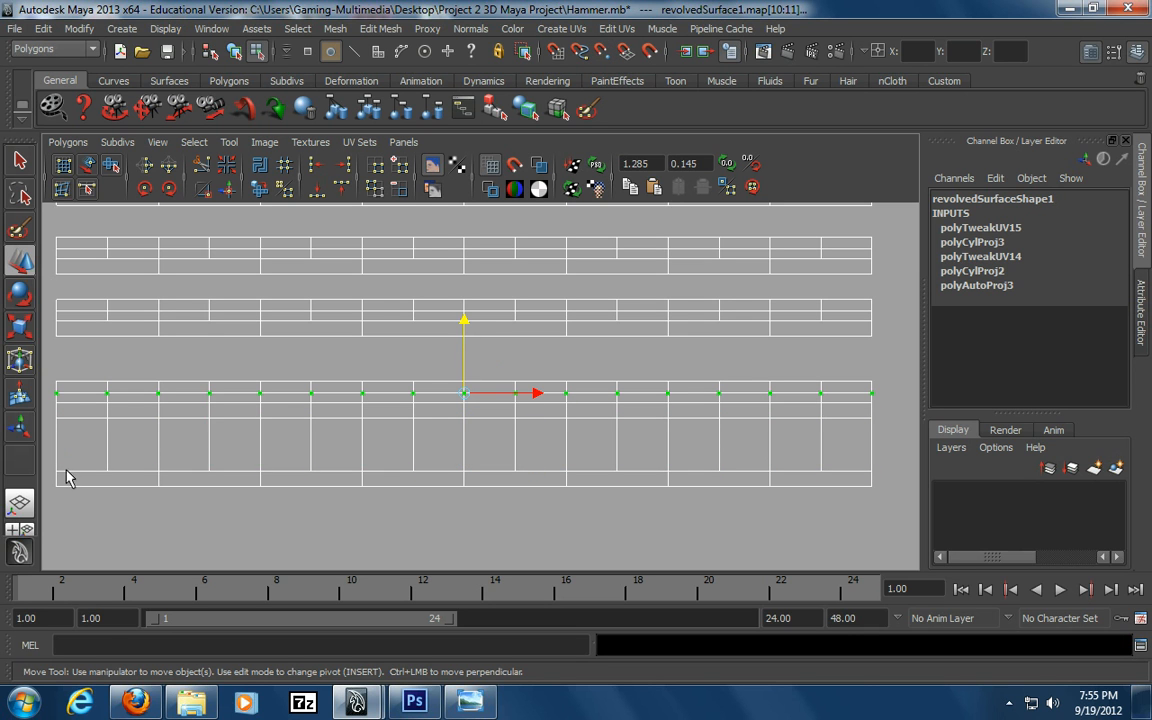
Snap the stack's third and bottom UV rows onto the fifth strip from the top, undoing the snap that collapses the third row
drag(55, 466, 884, 478)
drag(463, 472, 464, 404)
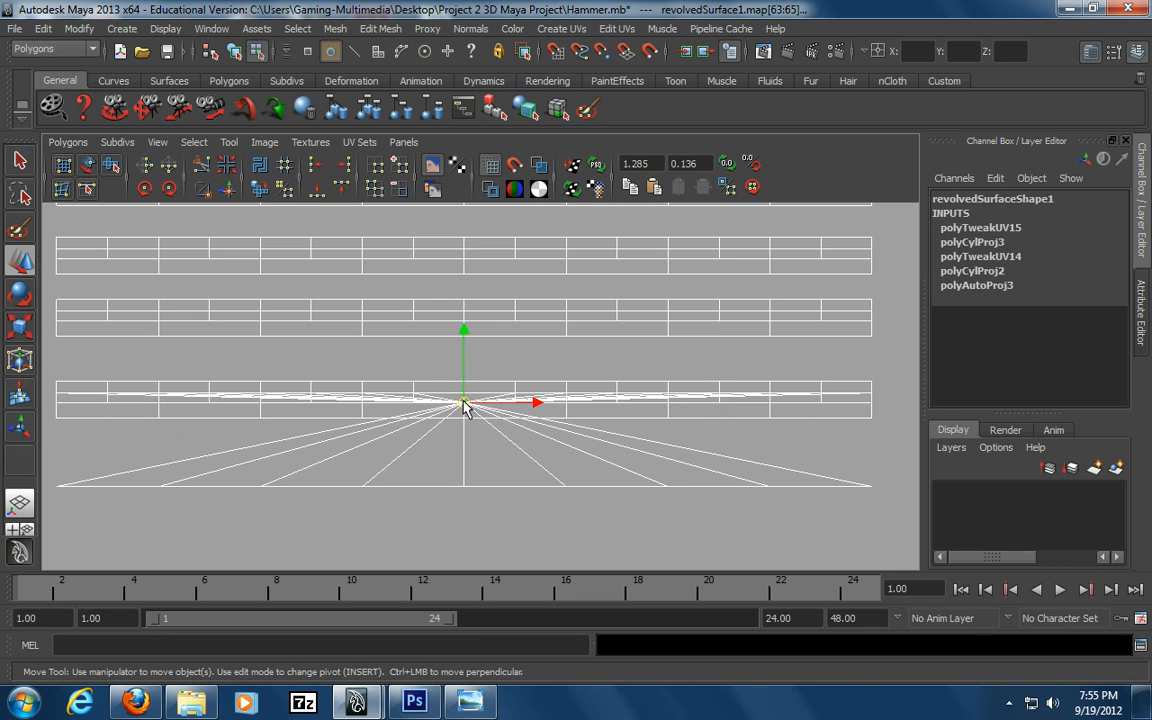
key(ctrl+z)
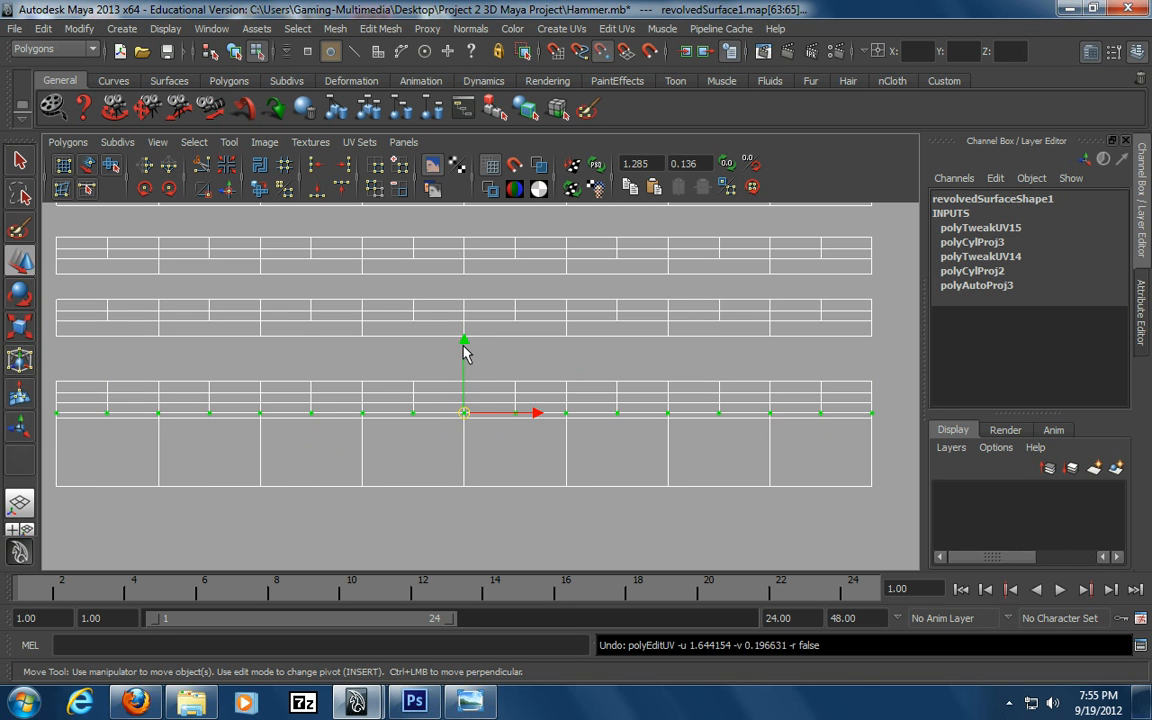
mouse_move(465, 342)
mouse_down()
mouse_move(465, 324)
mouse_move(465, 337)
mouse_up()
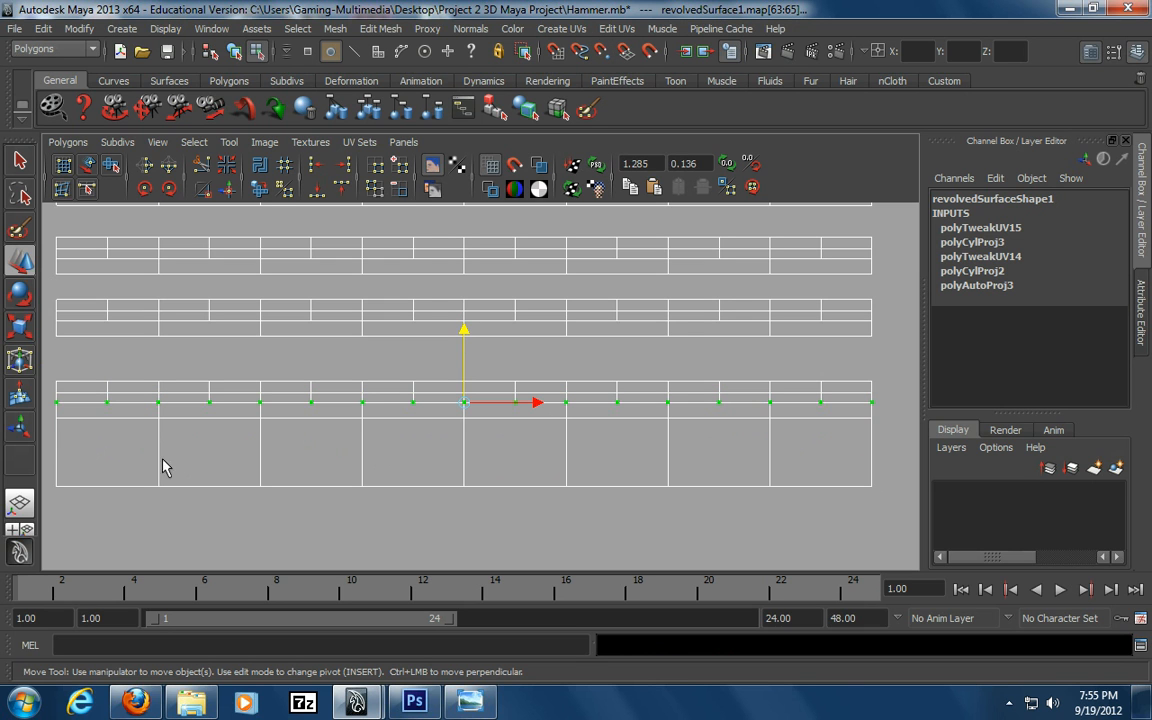
drag(47, 475, 888, 506)
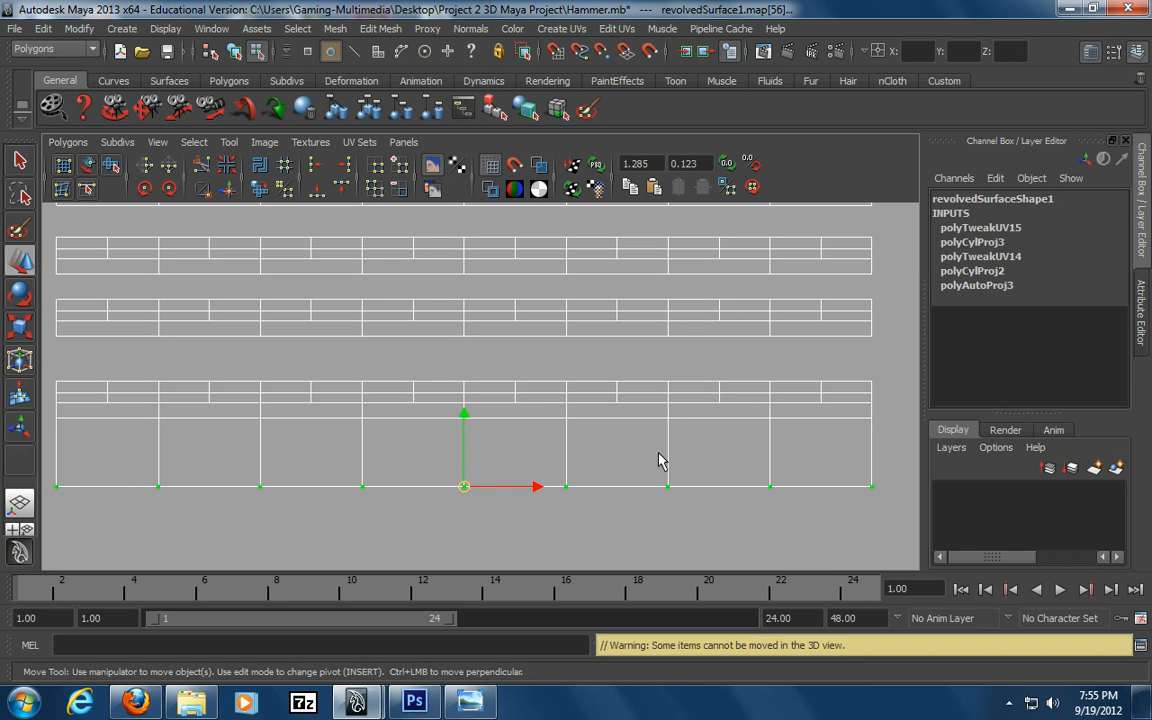
drag(465, 416, 465, 344)
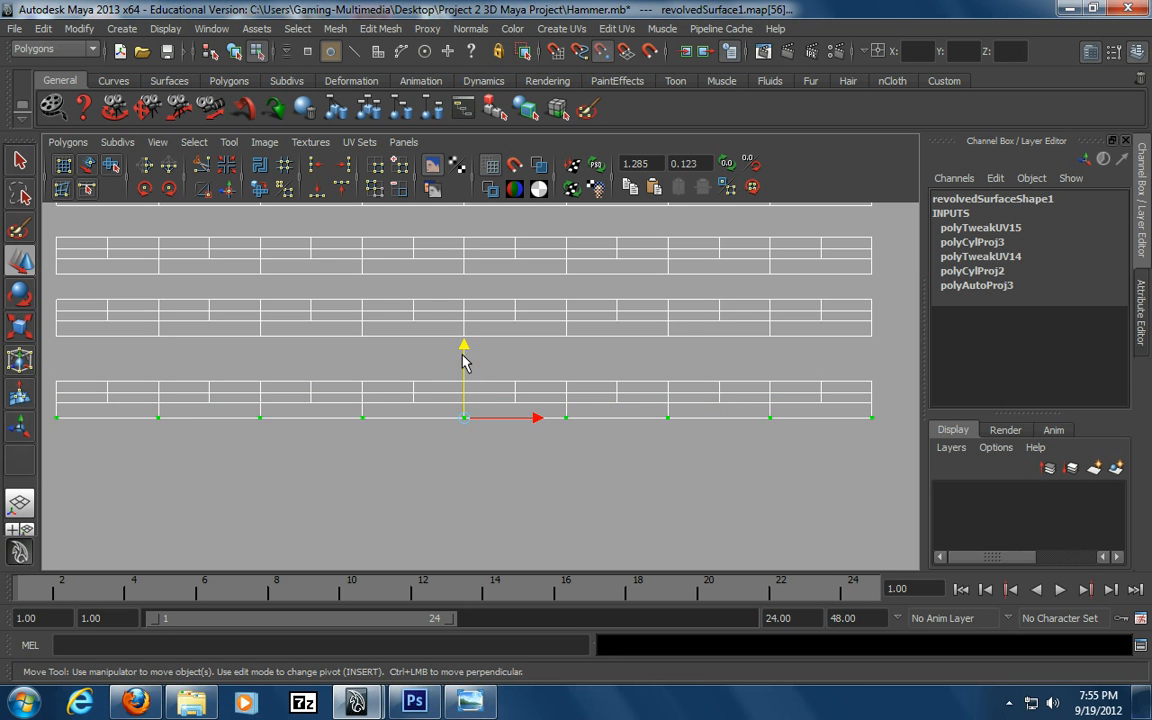
Snap the stack's four UV rows one by one onto the matching rows of the fourth strip from the top
alt+middle_drag(550, 365, 556, 486)
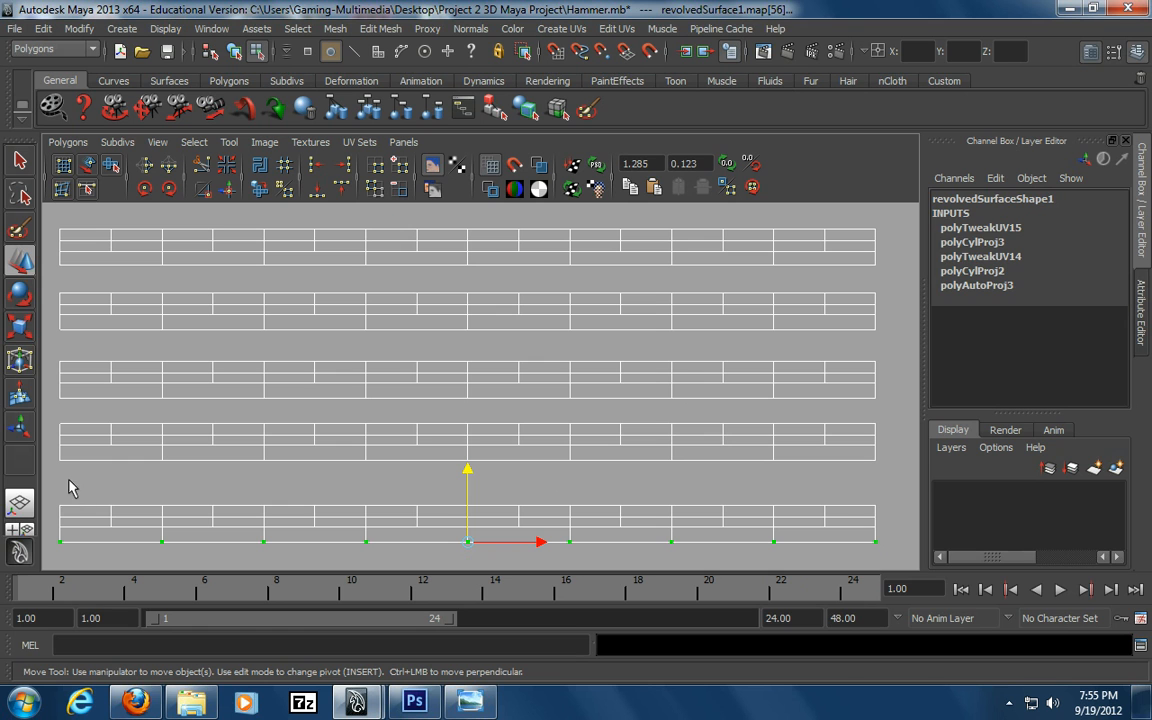
drag(52, 494, 896, 515)
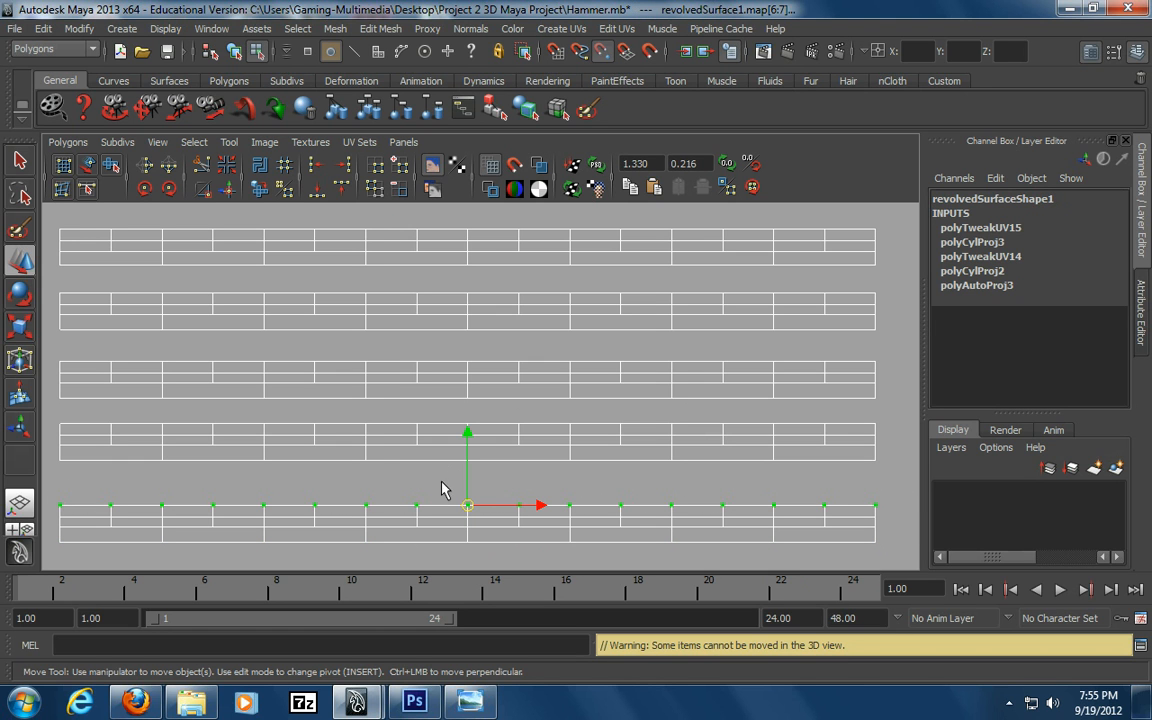
drag(467, 436, 468, 353)
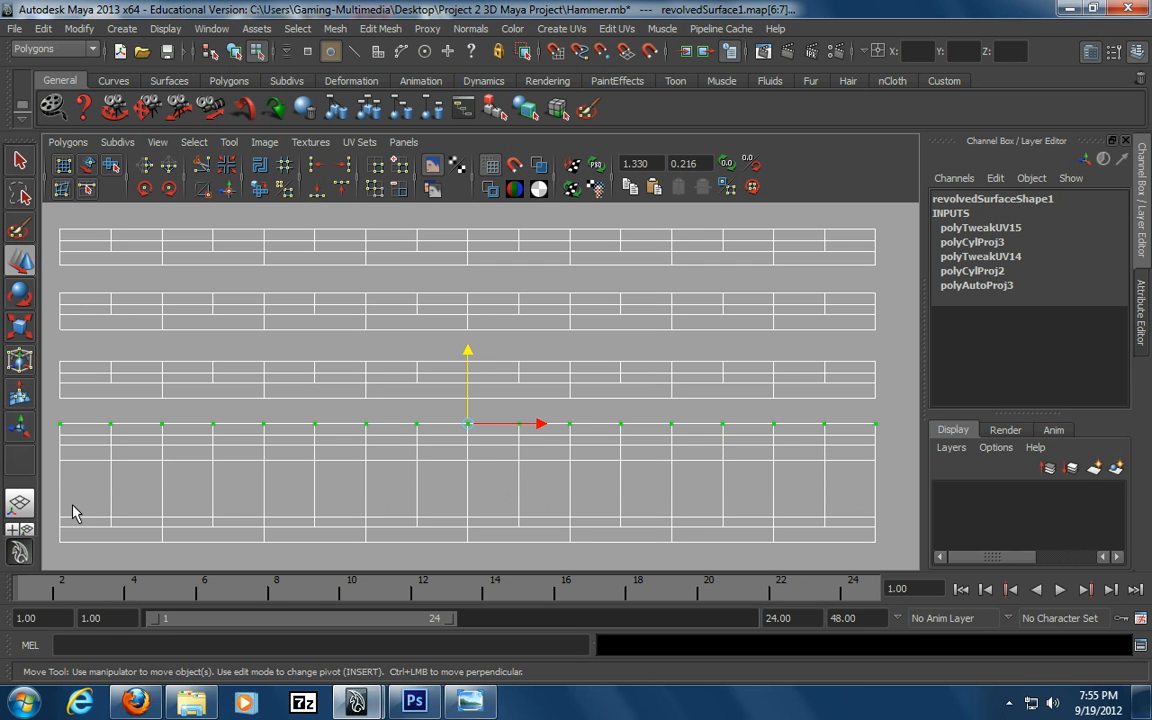
drag(54, 506, 888, 525)
drag(470, 445, 476, 368)
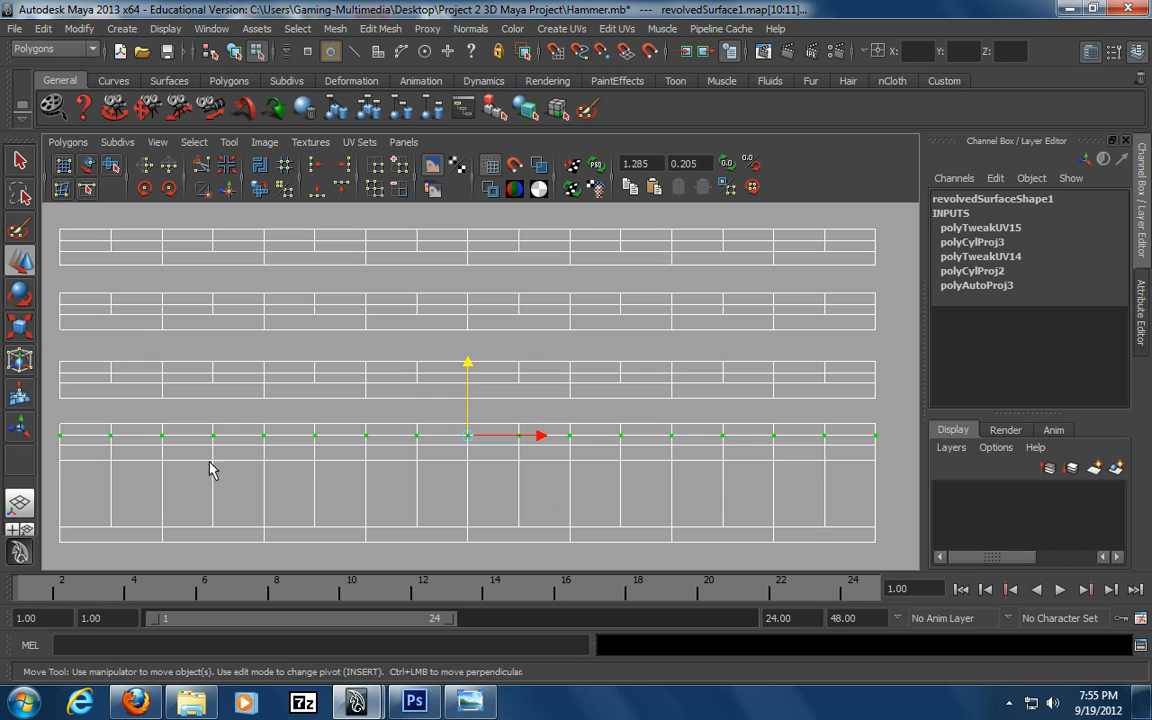
drag(113, 531, 884, 531)
drag(468, 458, 468, 373)
drag(45, 497, 769, 548)
drag(467, 463, 468, 410)
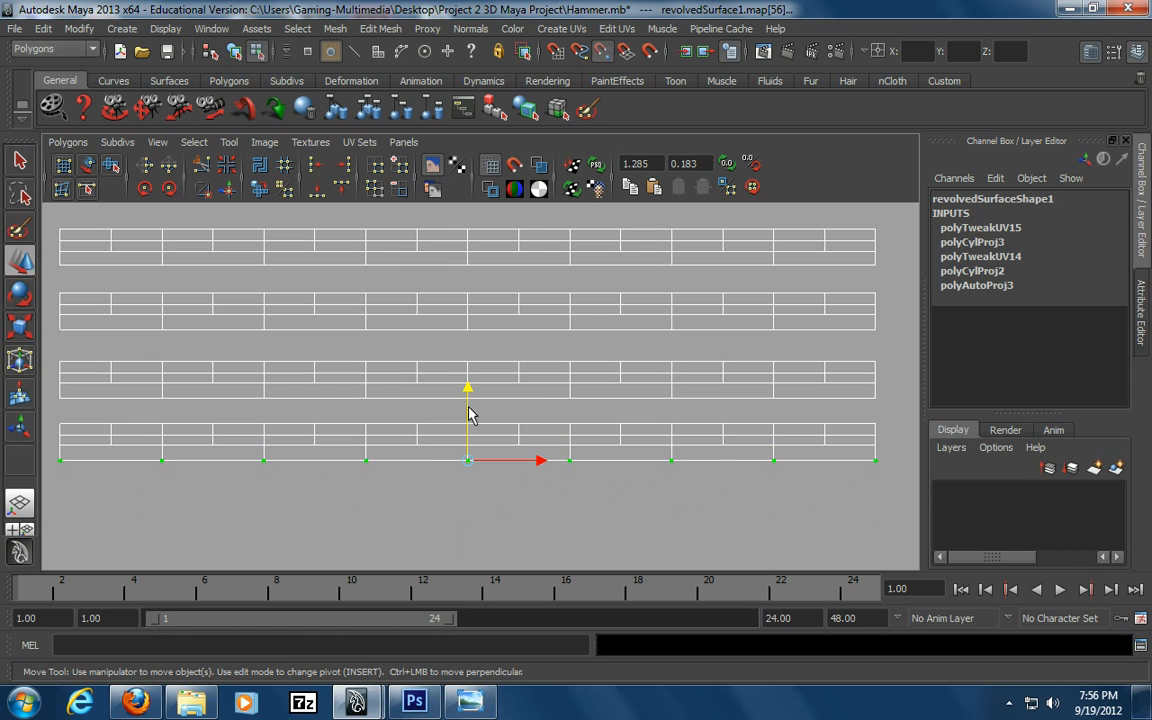
Snap the stack's four UV rows one by one onto the matching rows of the third strip from the top
drag(53, 402, 887, 430)
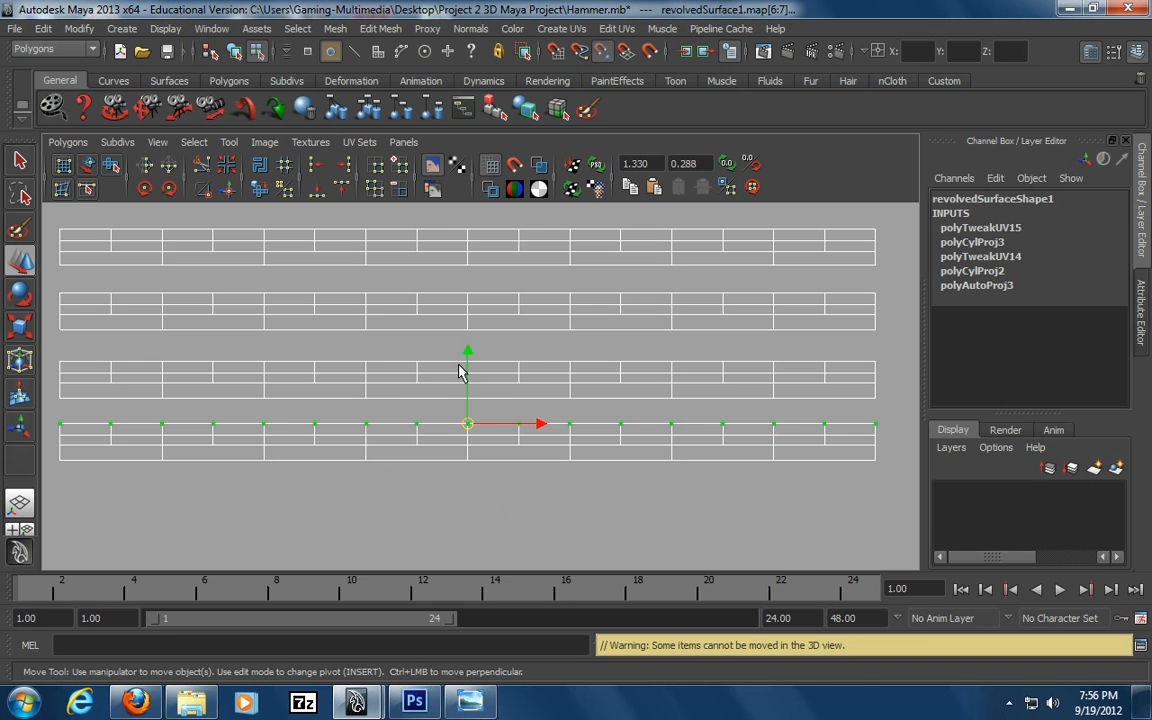
drag(470, 360, 465, 296)
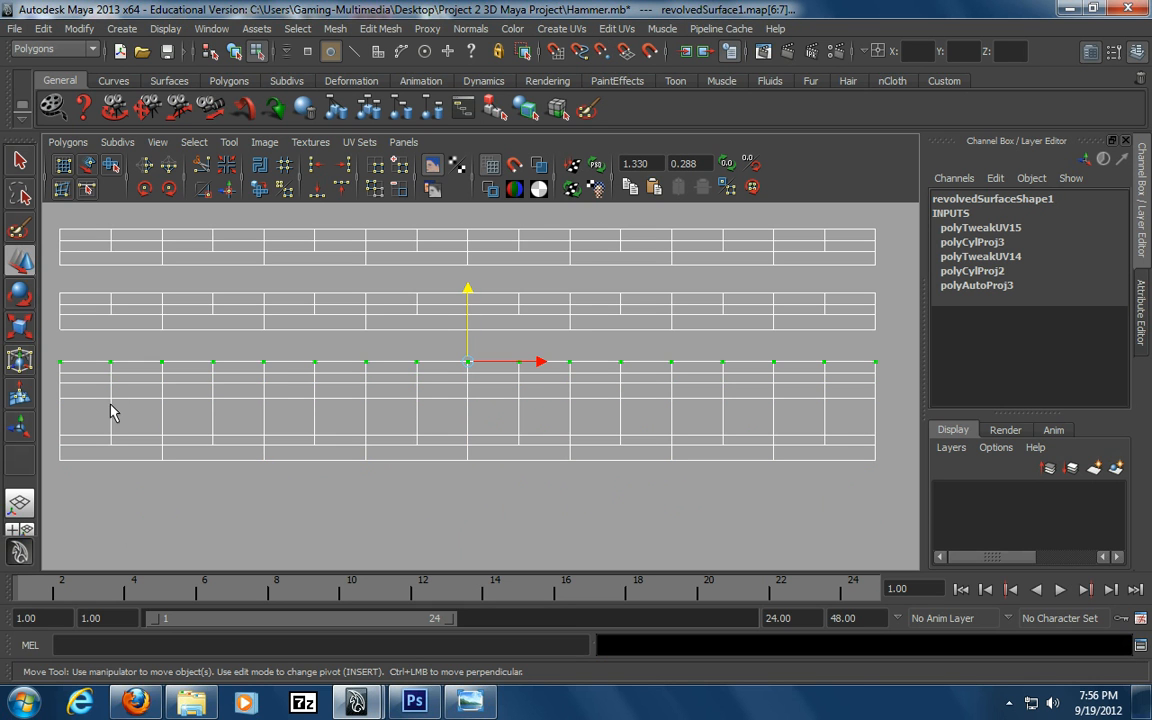
drag(47, 381, 900, 445)
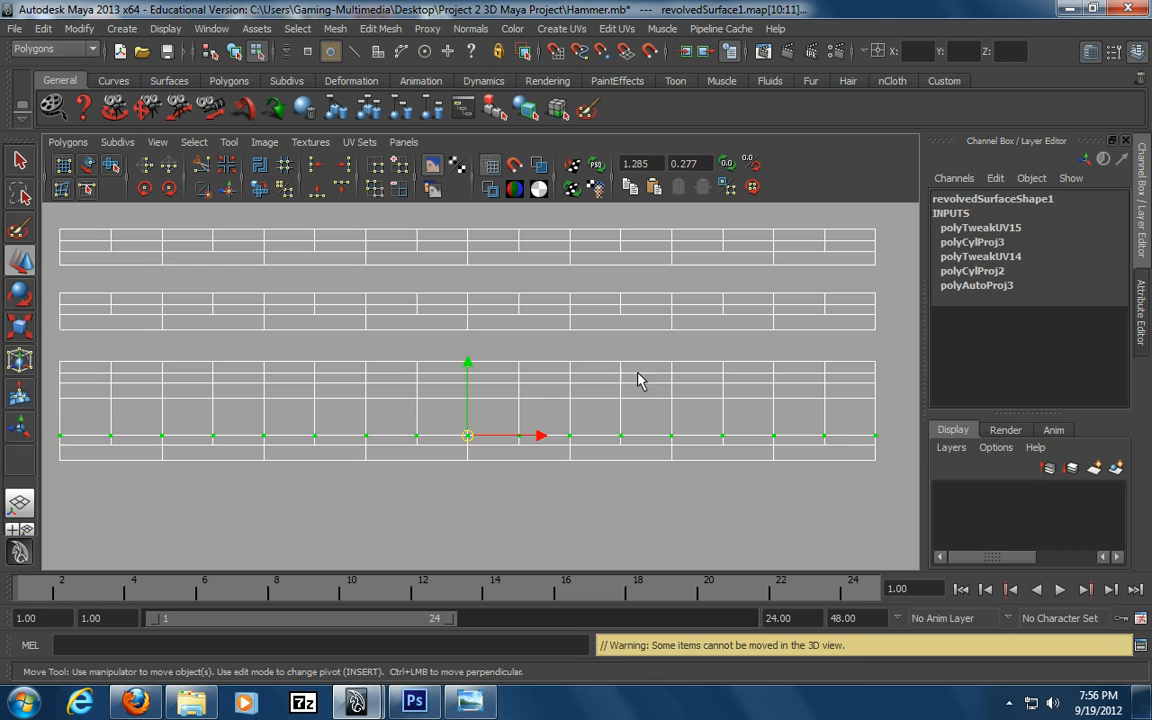
drag(470, 368, 470, 303)
drag(57, 434, 897, 457)
drag(470, 378, 476, 322)
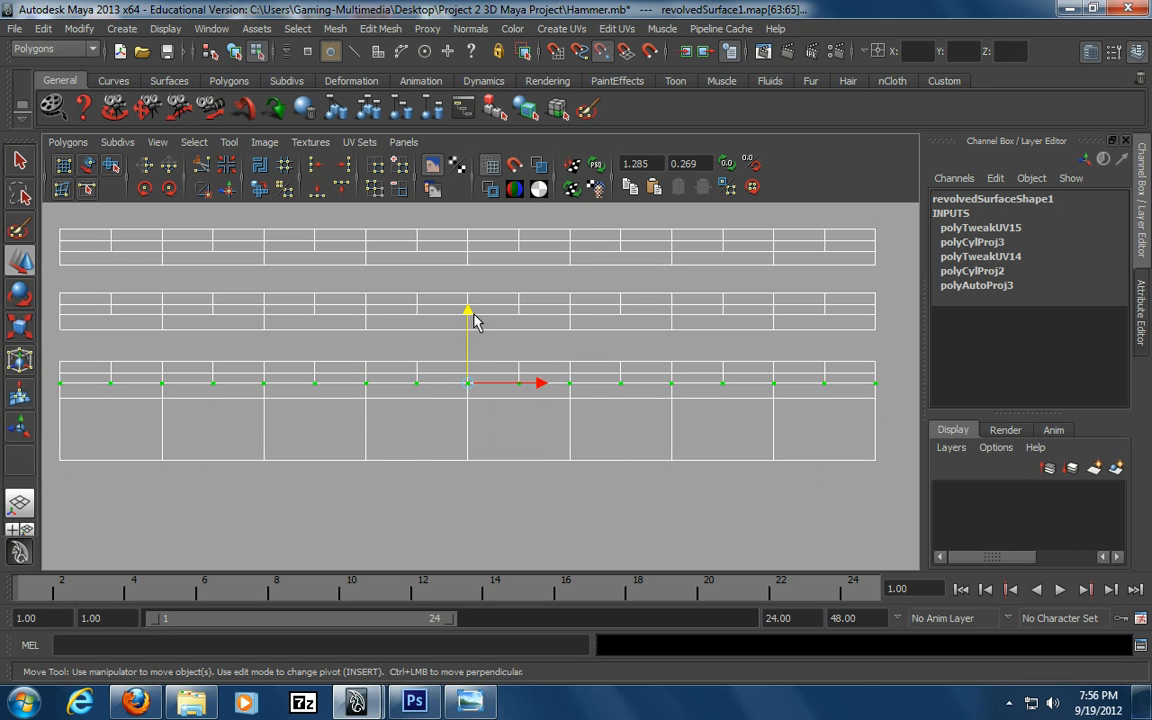
drag(55, 446, 909, 482)
drag(465, 393, 465, 337)
Snap the stack's top UV row onto the top row of the second strip from the top
alt+middle_drag(477, 485, 477, 557)
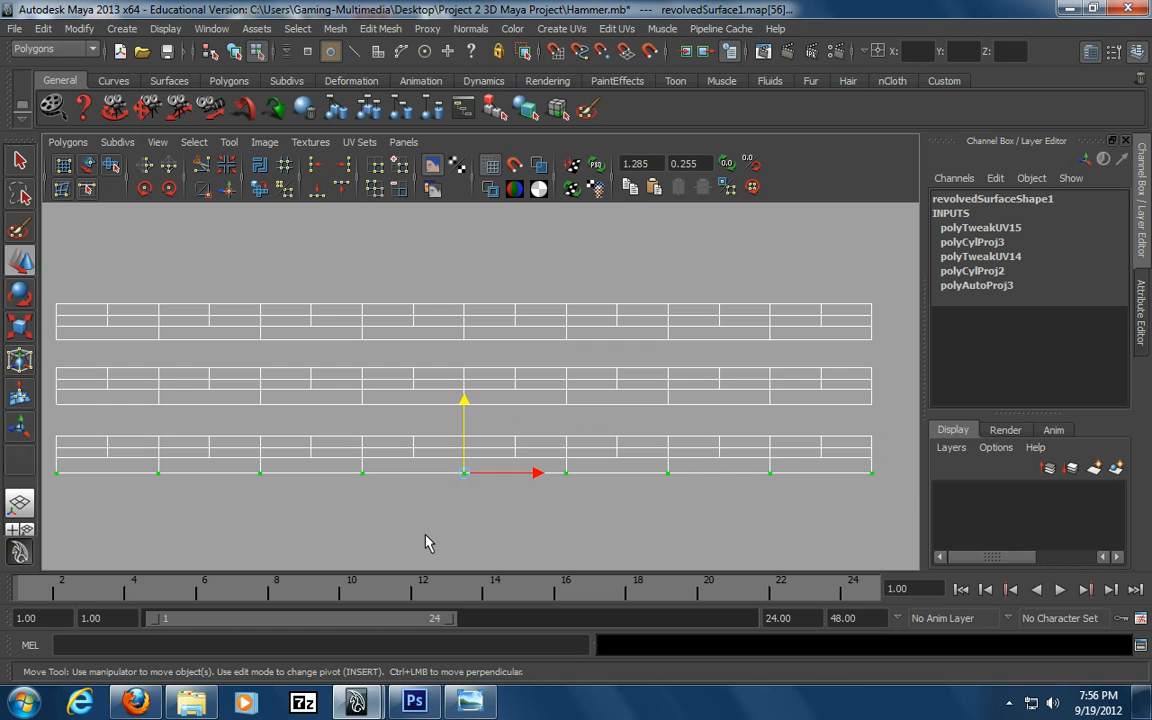
drag(52, 428, 876, 449)
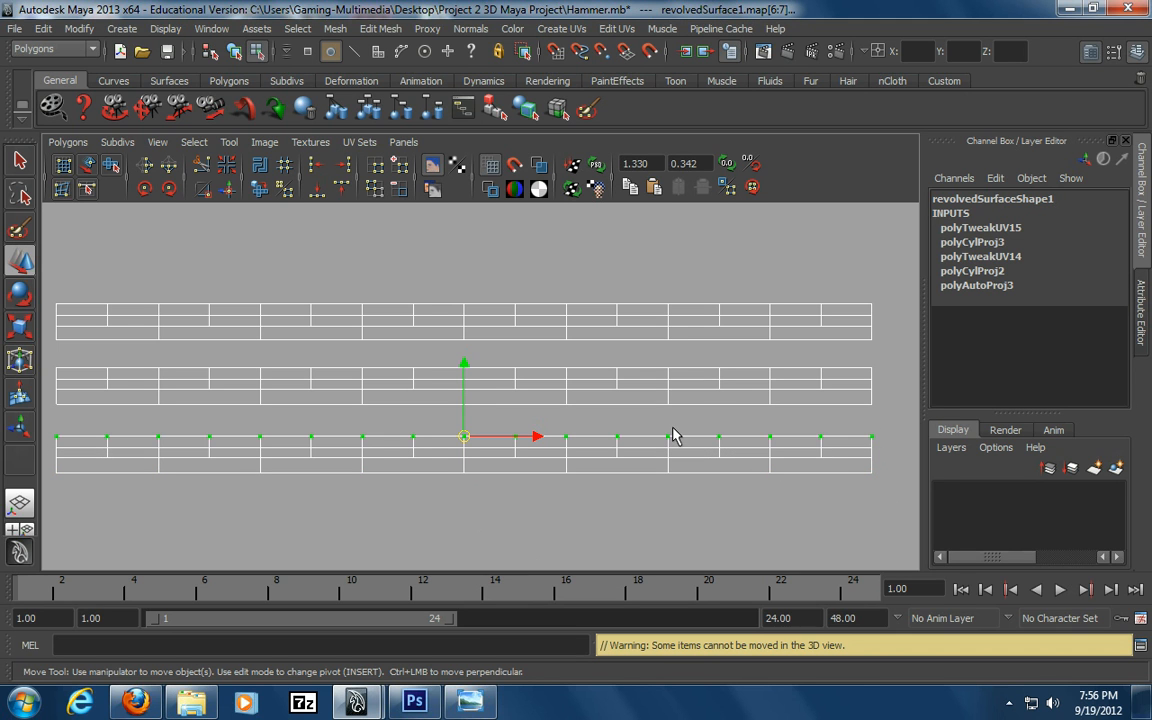
drag(464, 364, 463, 298)
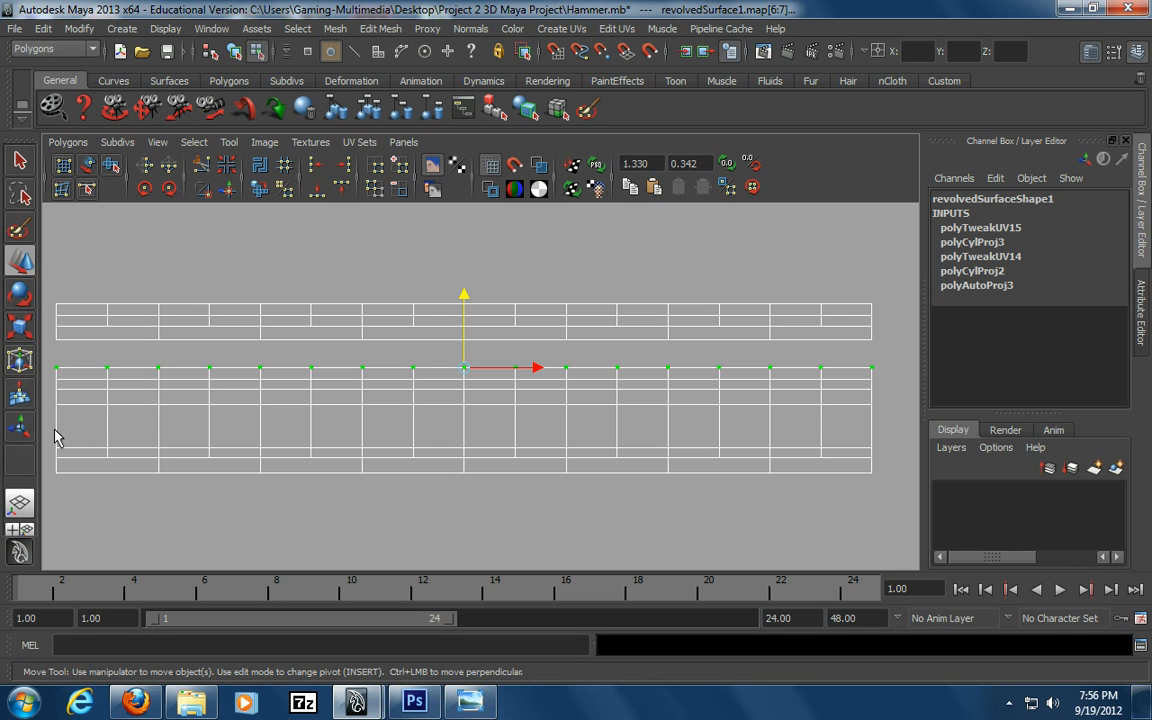
Scale the UVs of all remaining strips down horizontally and vertically, and clear the selection
drag(86, 472, 887, 512)
key(r)
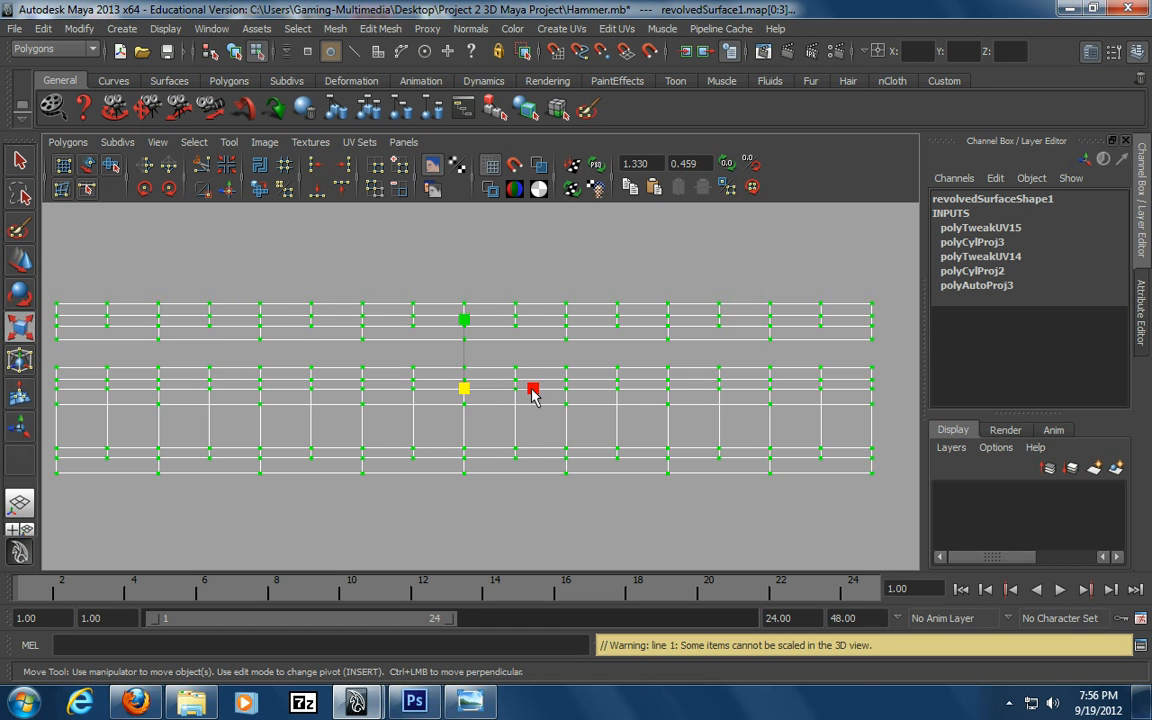
drag(532, 390, 501, 397)
drag(465, 325, 465, 341)
alt+middle_drag(355, 455, 356, 455)
alt+right_drag(356, 455, 700, 458)
click(93, 421)
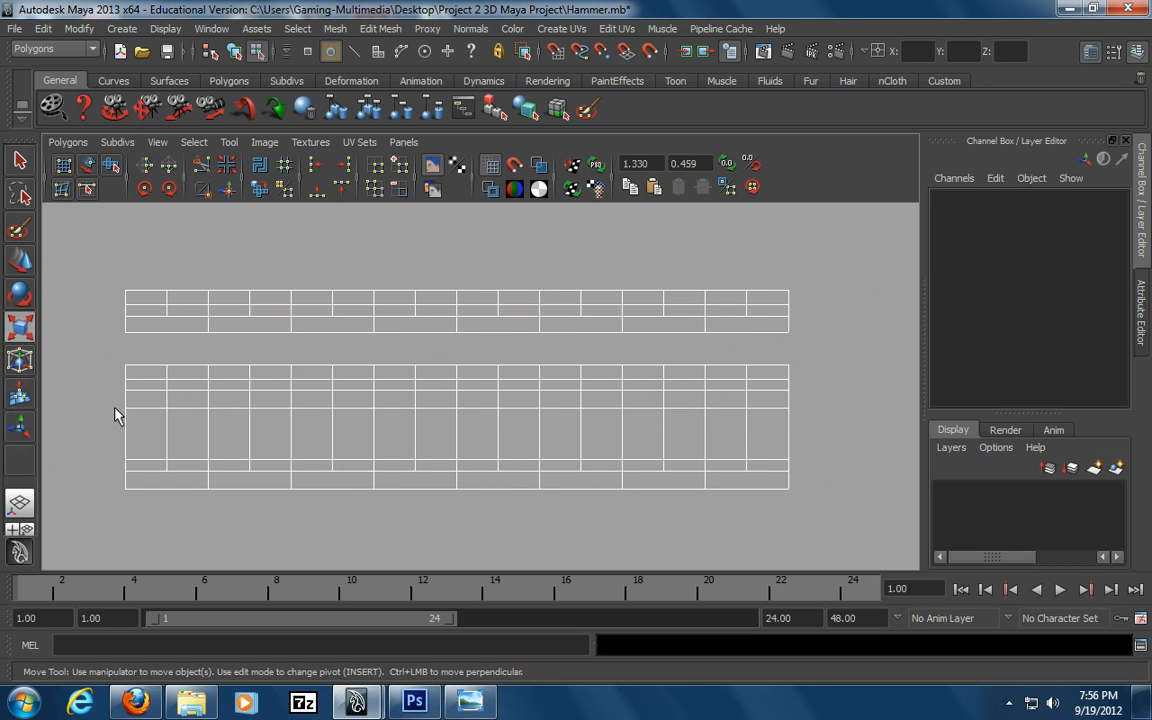
Snap the stack's second, third and bottom UV rows onto the matching rows of the second strip from the top
drag(108, 443, 805, 465)
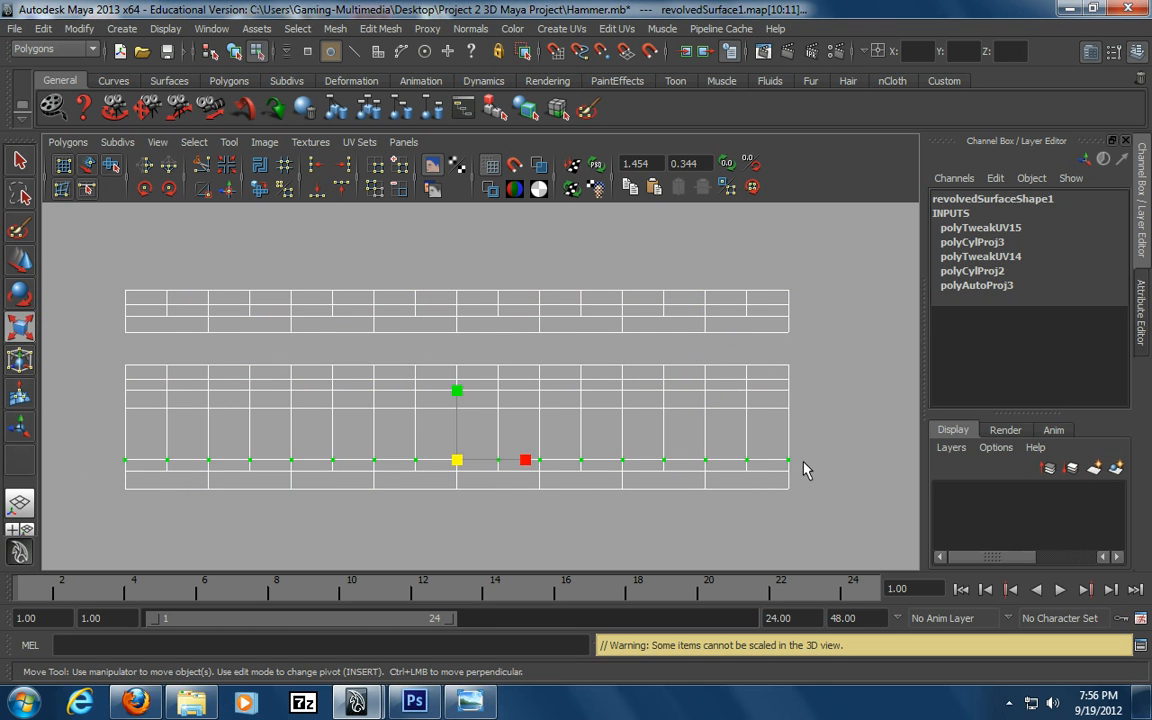
key(w)
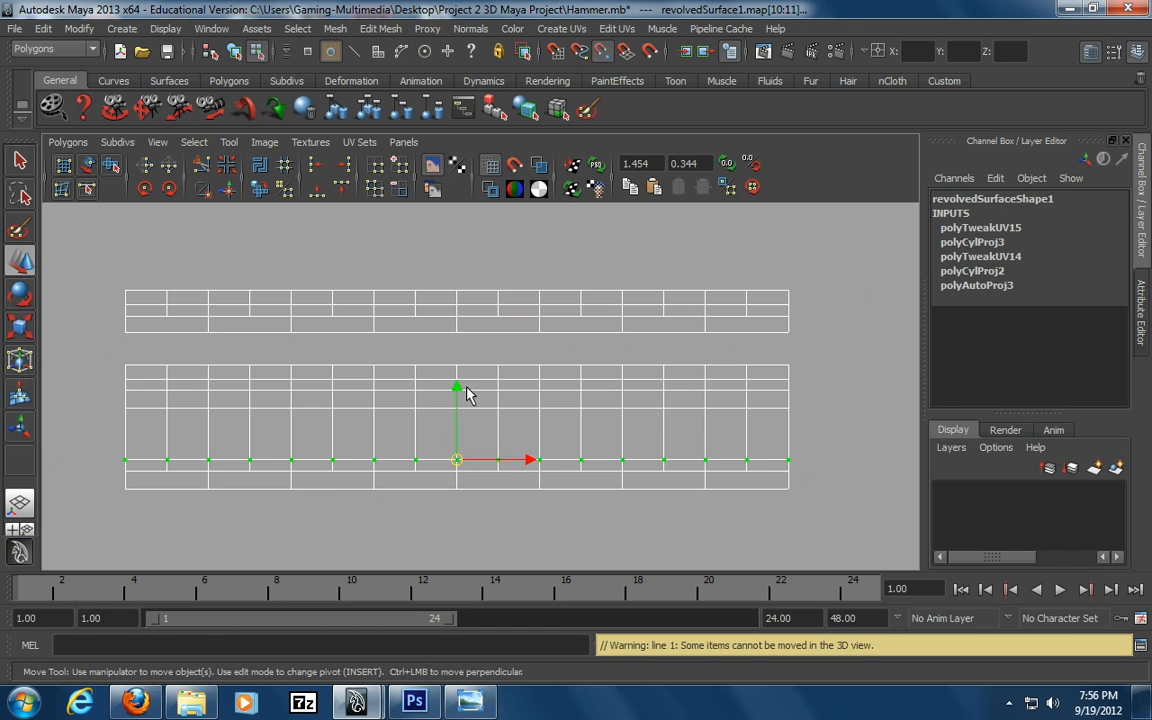
drag(456, 388, 455, 311)
drag(100, 447, 854, 483)
drag(459, 403, 464, 321)
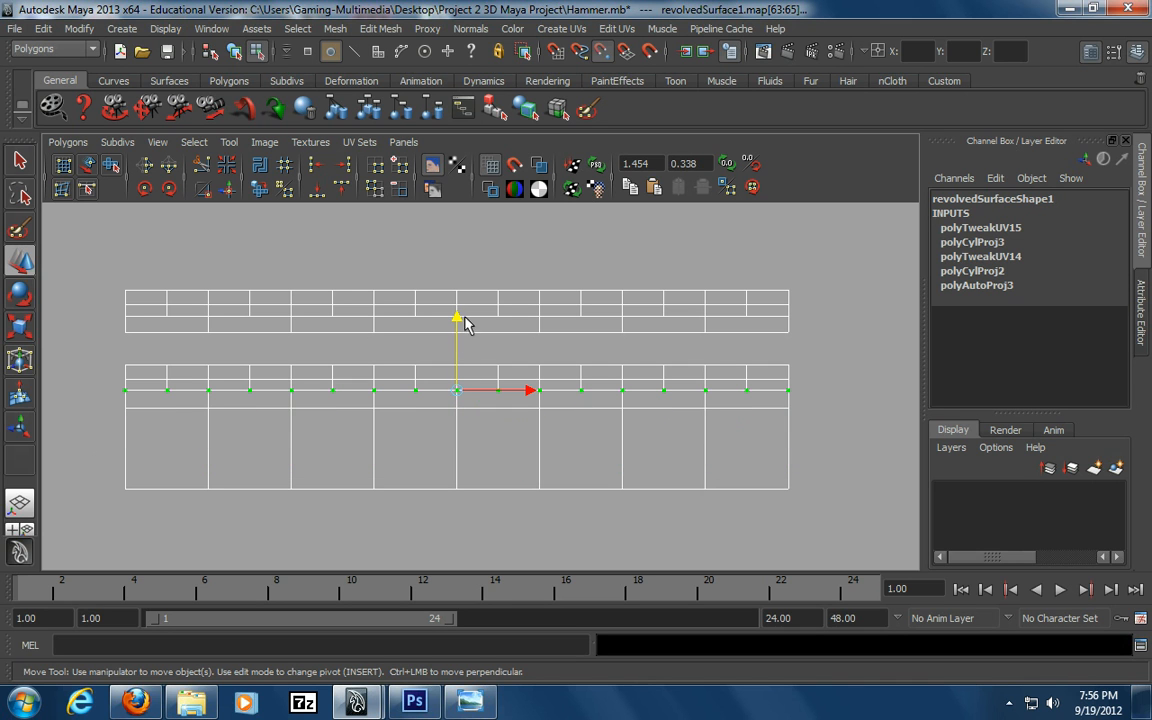
drag(100, 463, 775, 482)
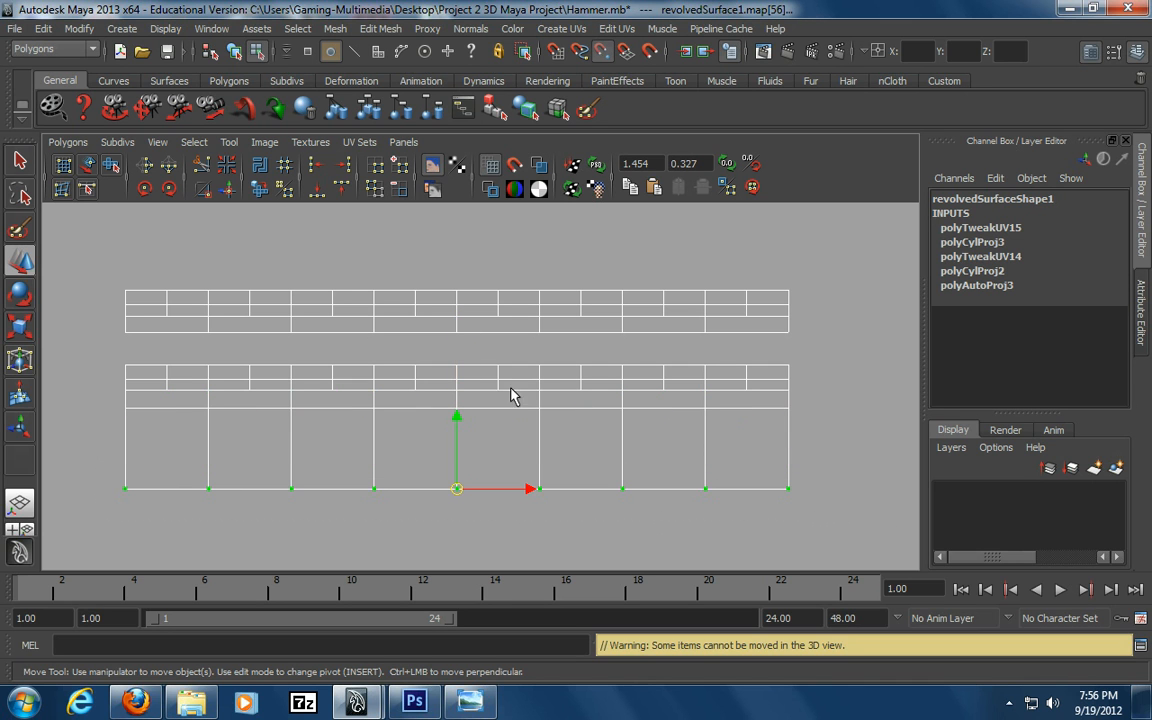
drag(458, 419, 458, 339)
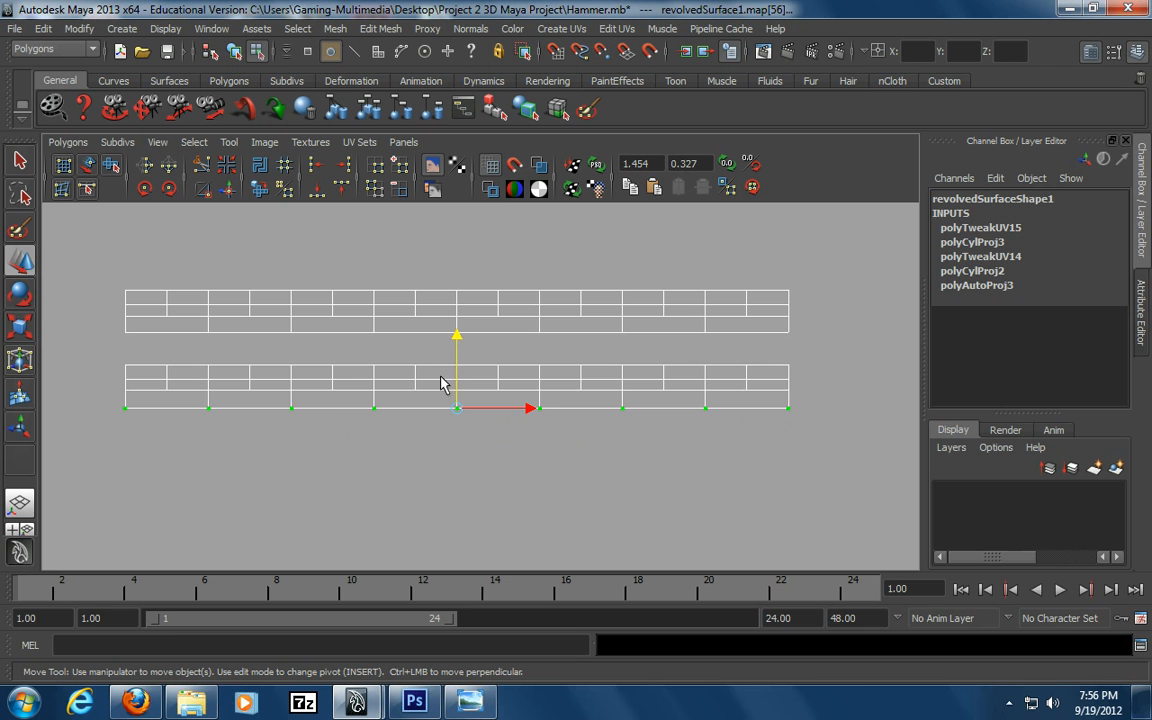
Snap the stack's four UV rows one by one onto the topmost strip, and clear the selection
click(107, 352)
drag(106, 350, 846, 375)
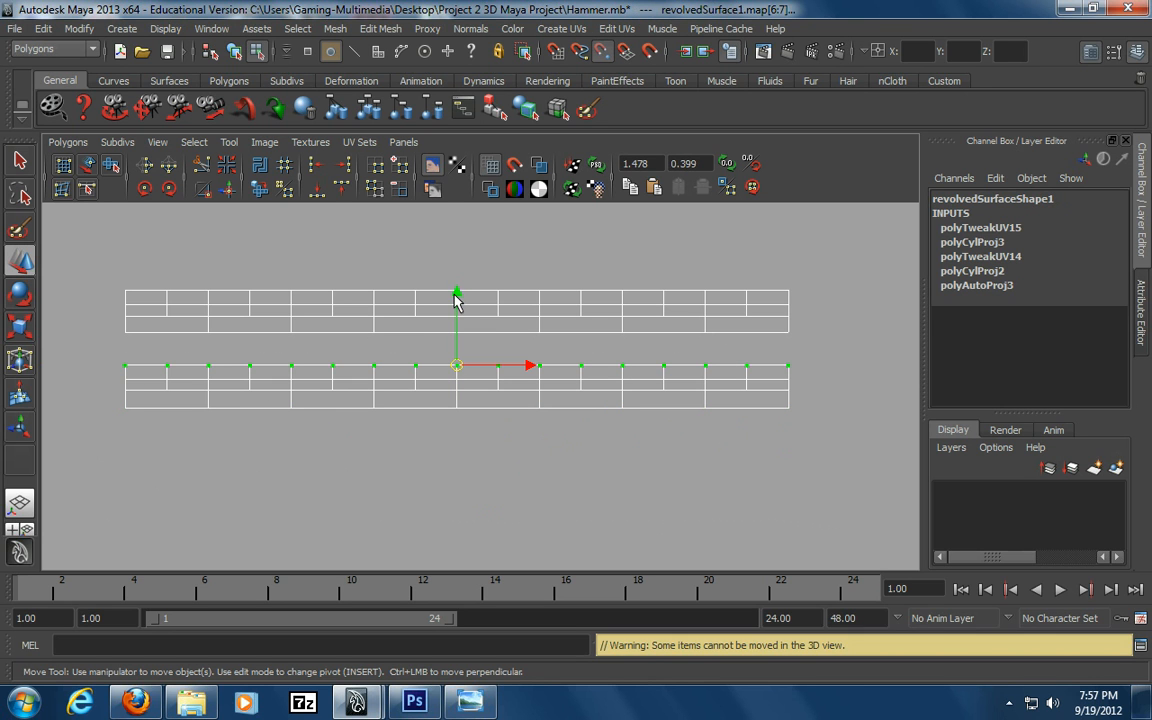
drag(456, 297, 455, 223)
drag(106, 358, 805, 391)
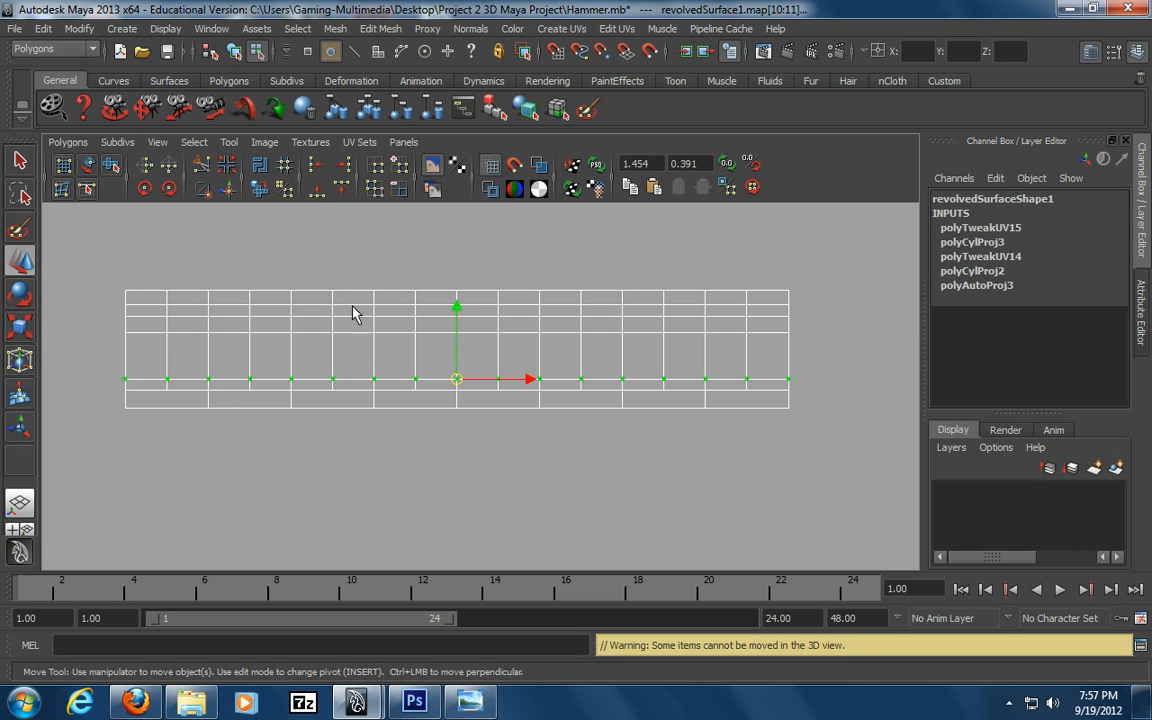
drag(457, 307, 458, 239)
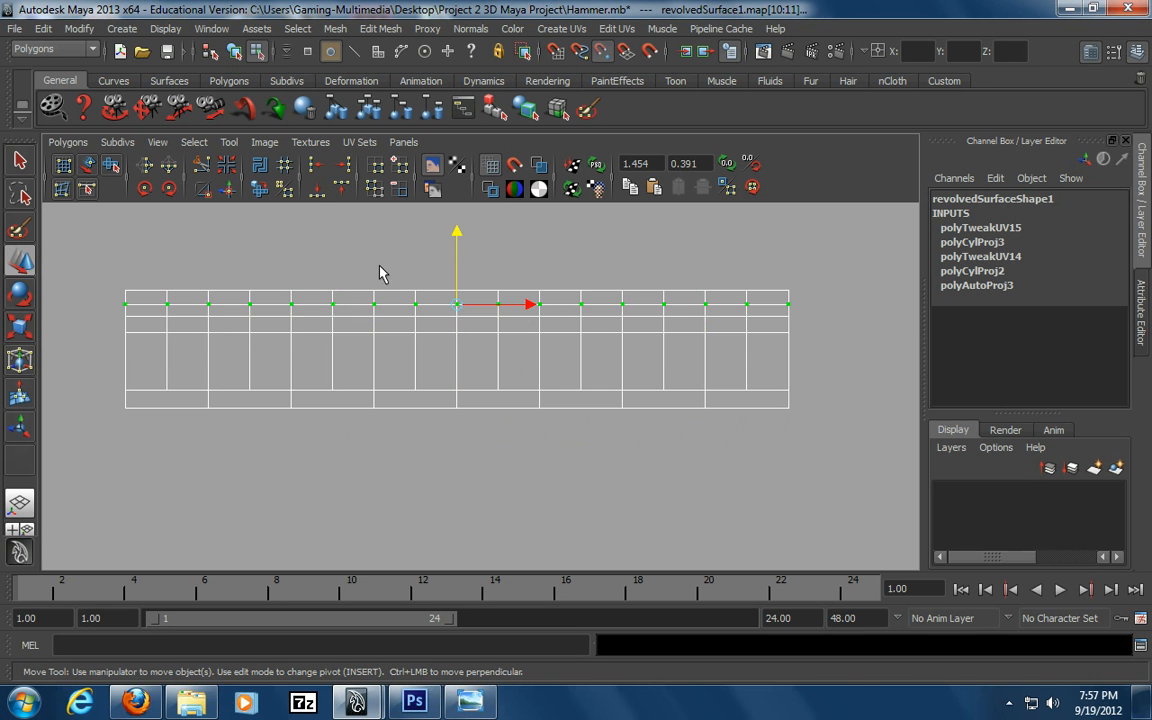
drag(98, 340, 818, 398)
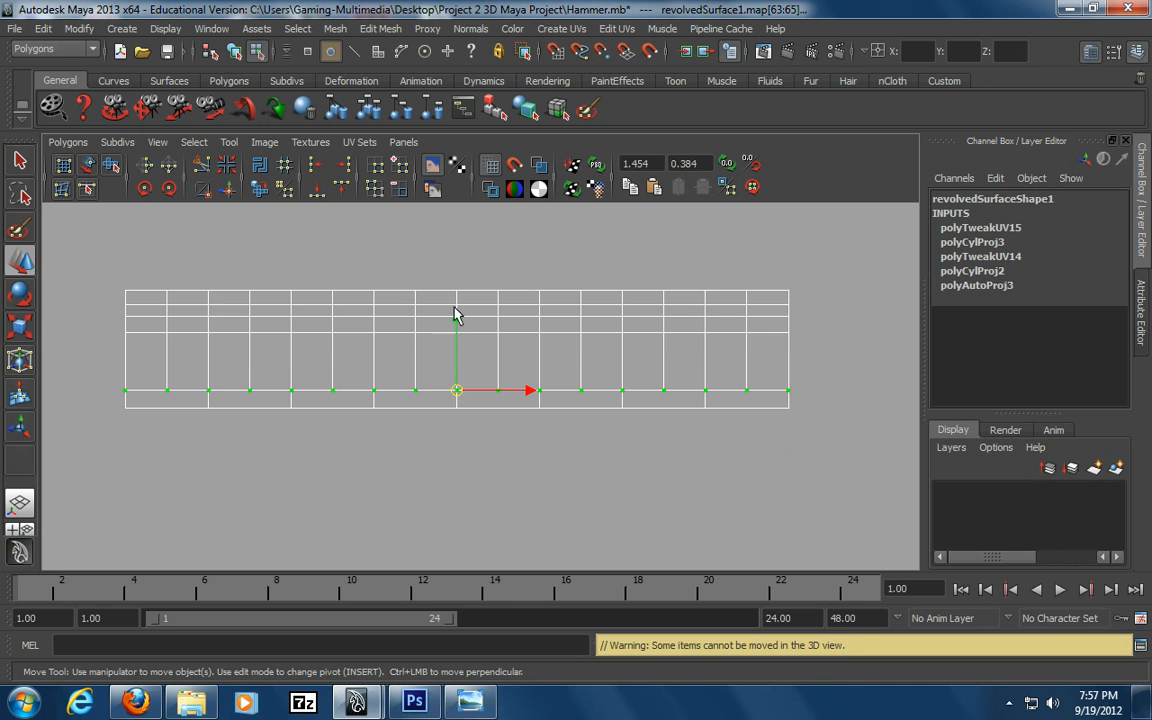
drag(457, 325, 458, 247)
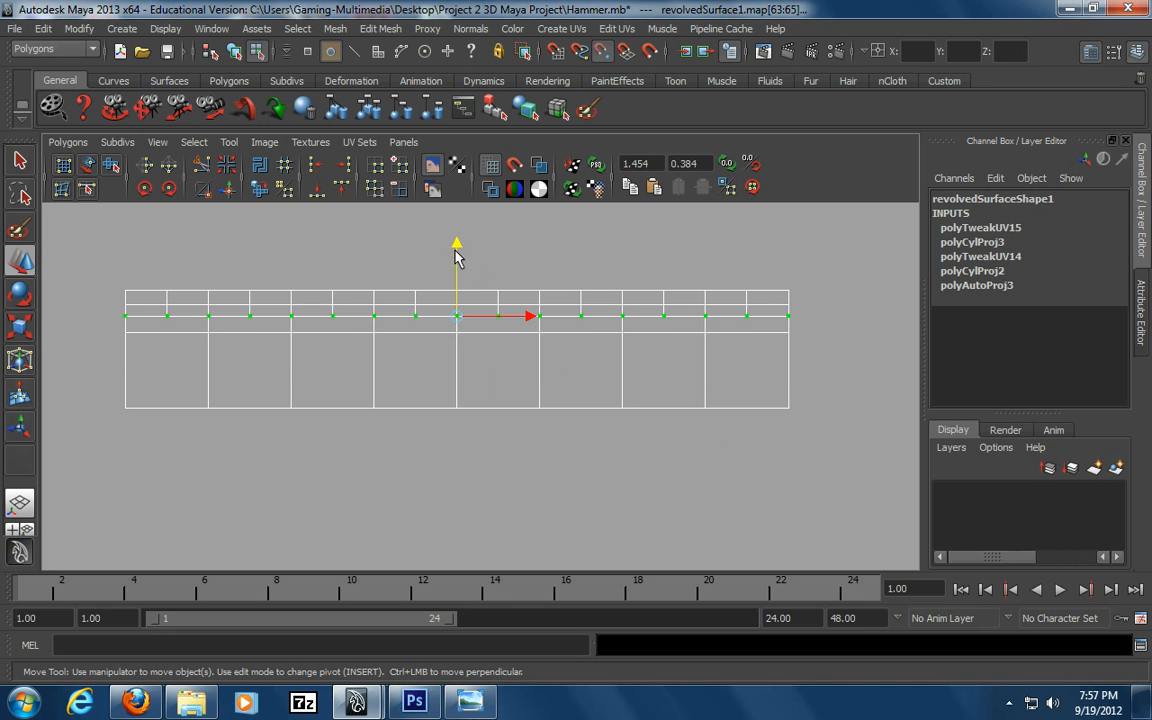
drag(108, 390, 779, 442)
drag(456, 345, 456, 258)
alt+right_drag(818, 446, 280, 455)
alt+middle_drag(280, 455, 380, 517)
click(514, 486)
drag(535, 260, 258, 349)
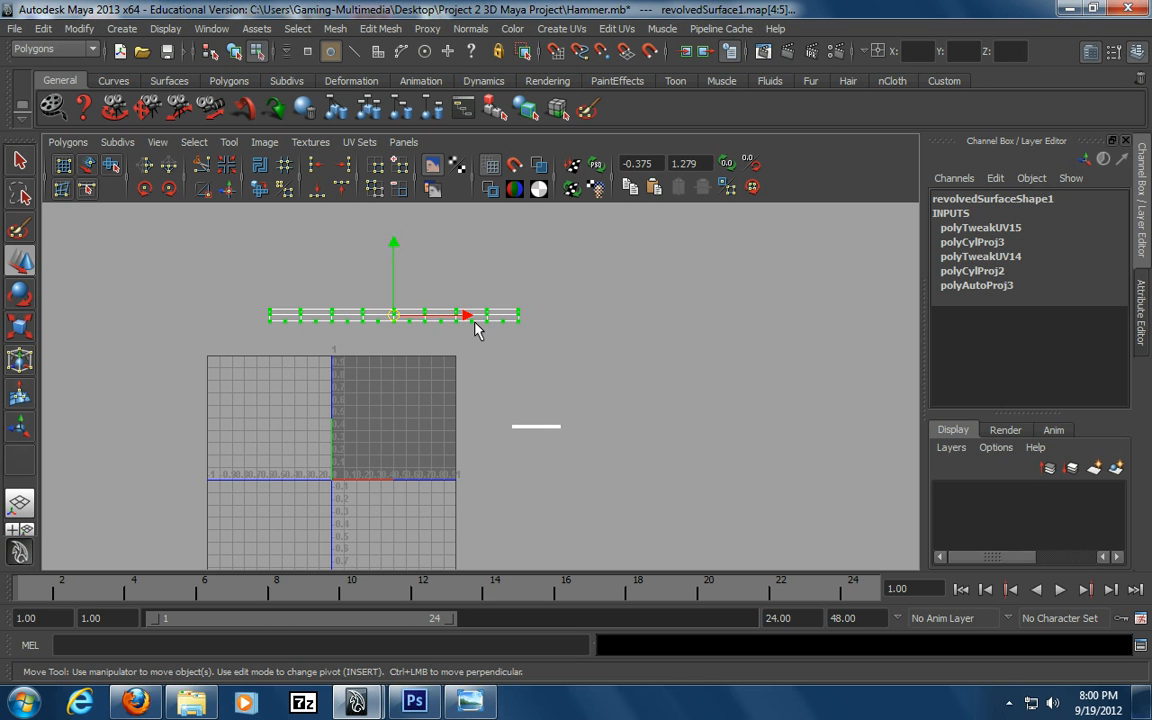
click(532, 368)
alt+right_drag(399, 393, 283, 411)
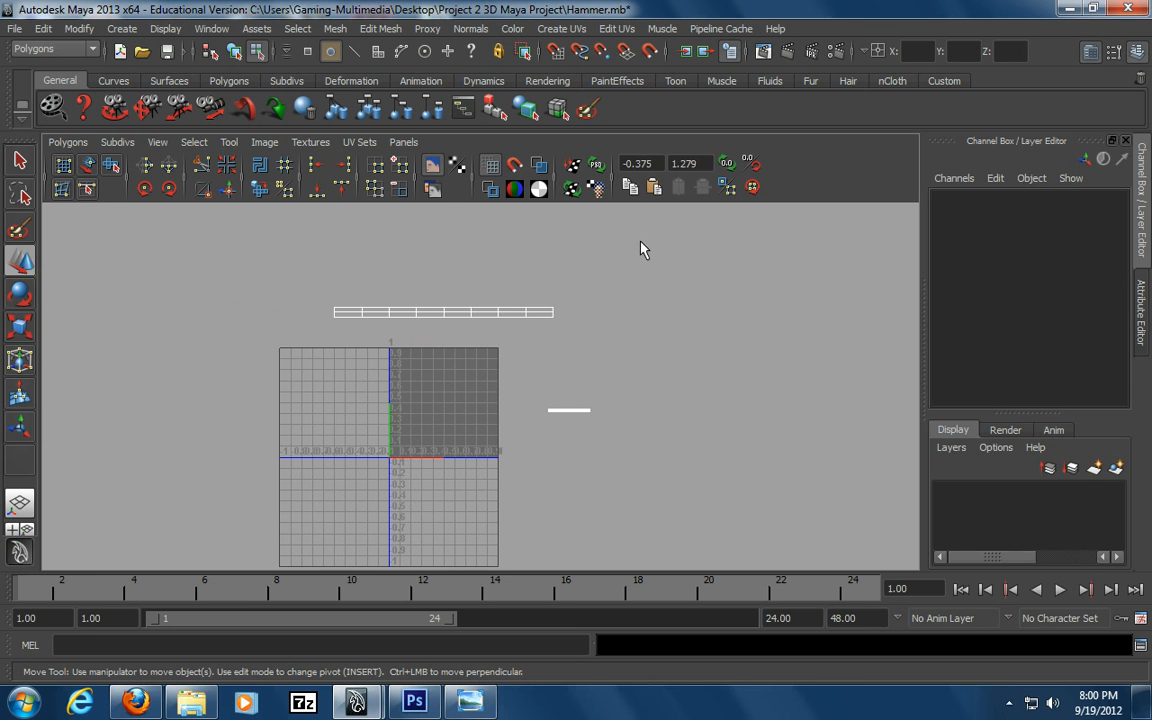
alt+right_drag(568, 345, 500, 350)
alt+middle_drag(630, 350, 600, 310)
alt+right_drag(365, 324, 641, 339)
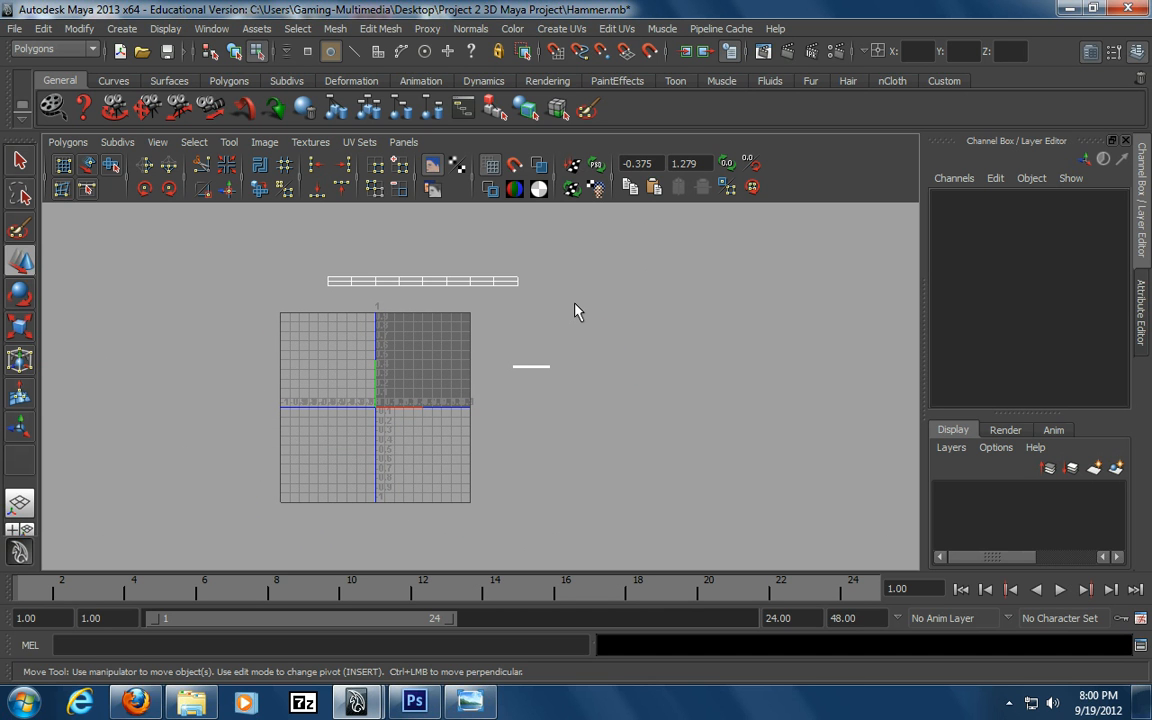
Show the whole hammer in a perspective view beside the UV layout and return it to object mode
key(space)
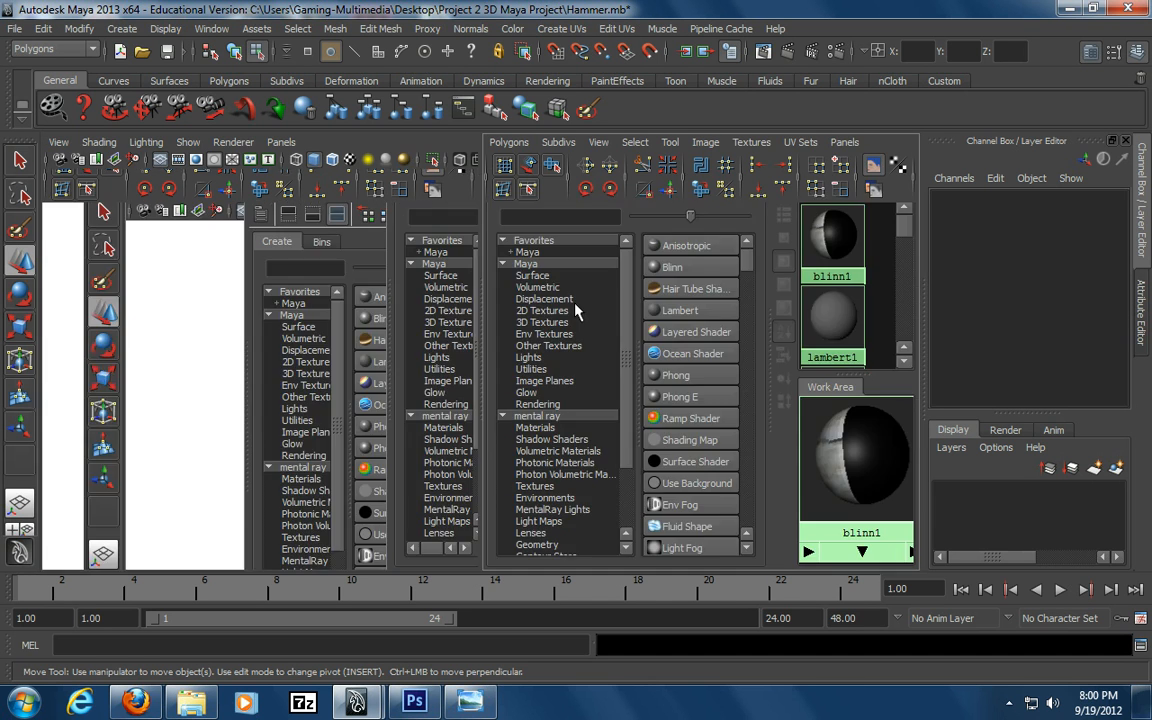
alt+right_drag(330, 328, 278, 380)
alt+drag(278, 380, 217, 375)
alt+right_drag(217, 375, 243, 374)
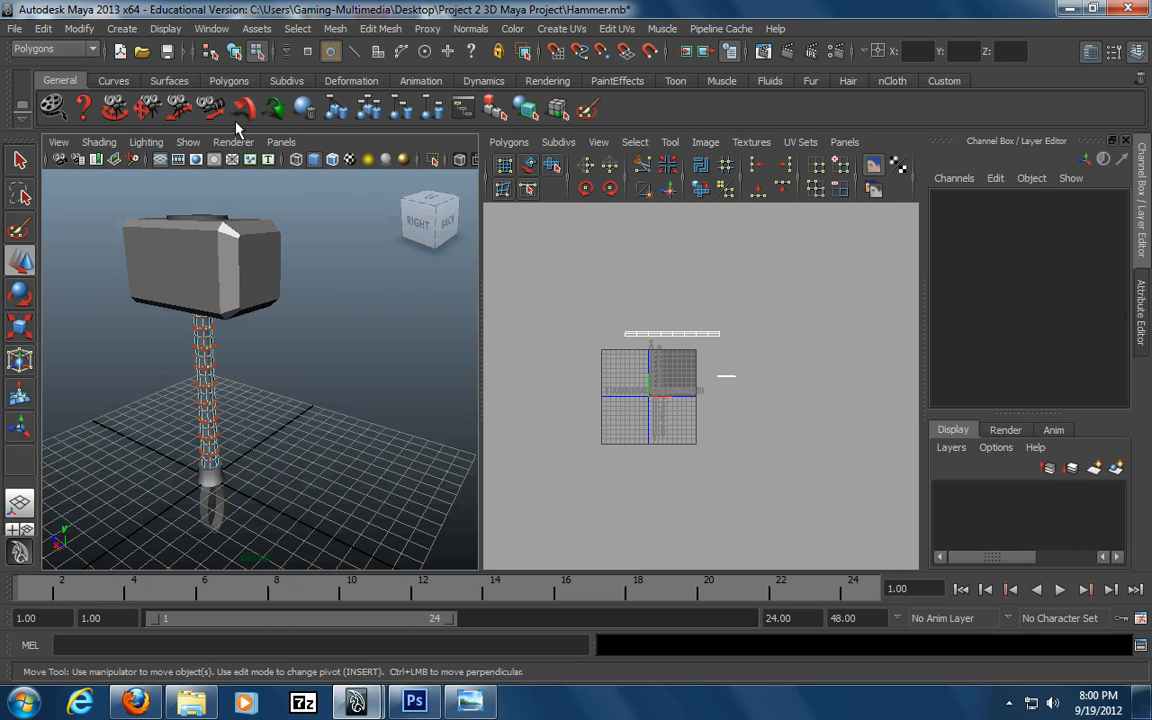
right_click(214, 263)
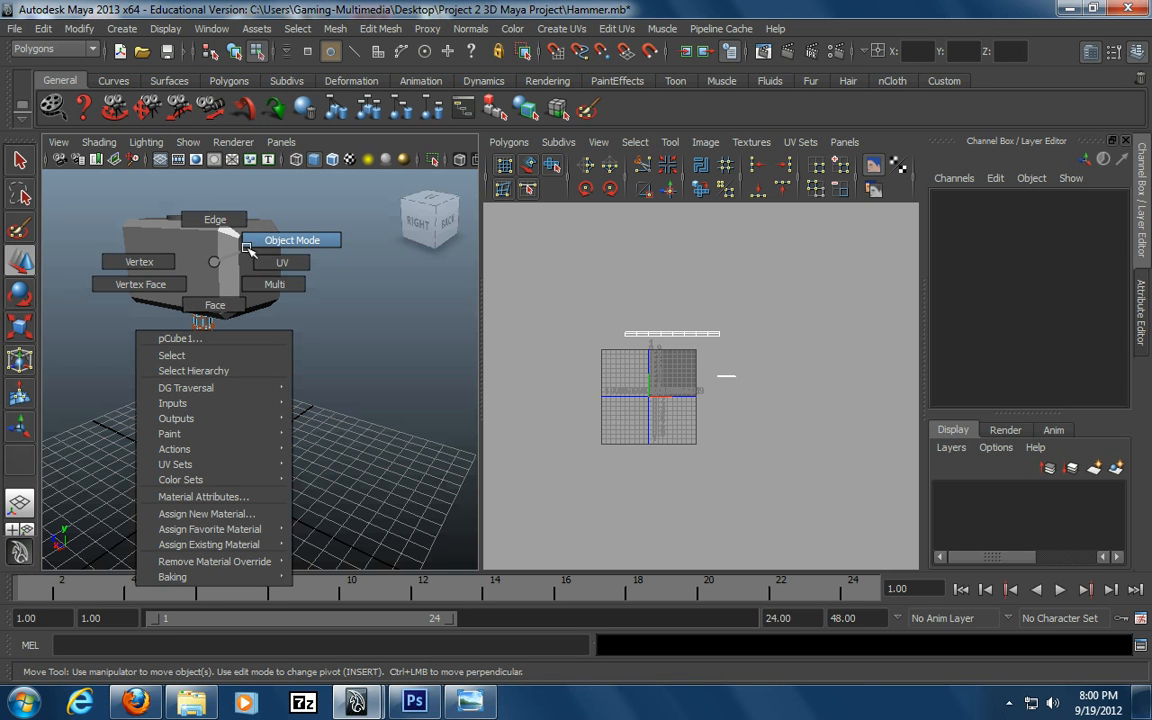
click(259, 244)
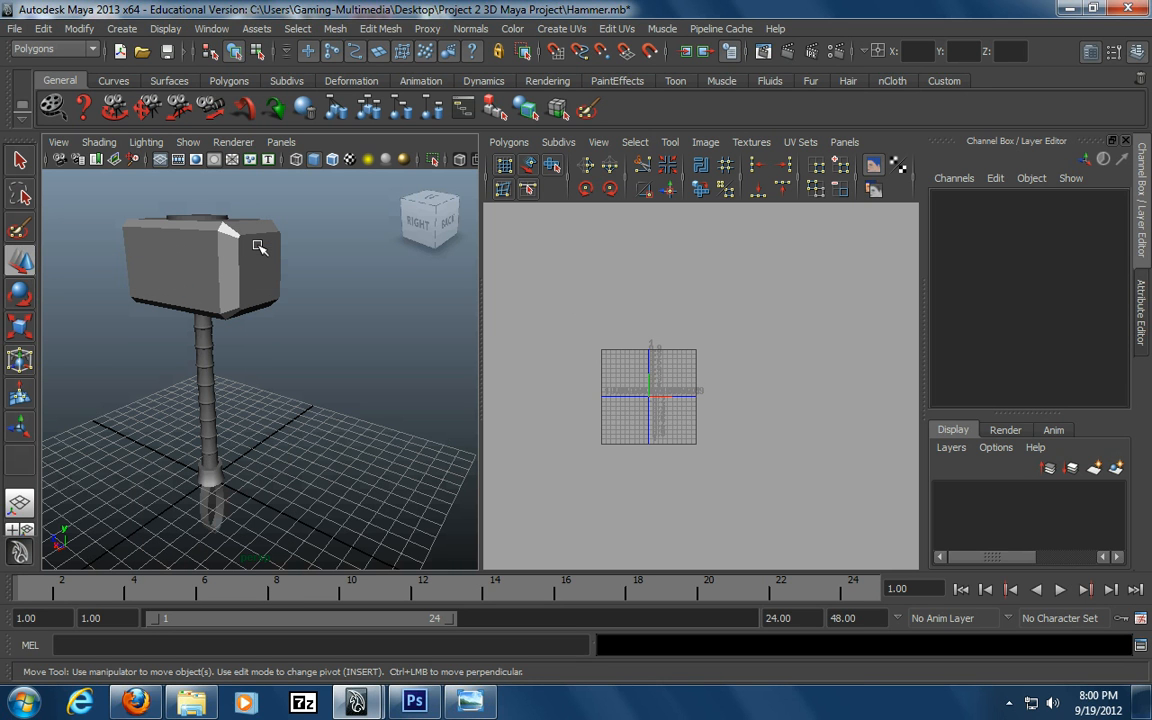
Select the hammer head, the collar at the handle's base and the ribbed handle together as objects
click(230, 216)
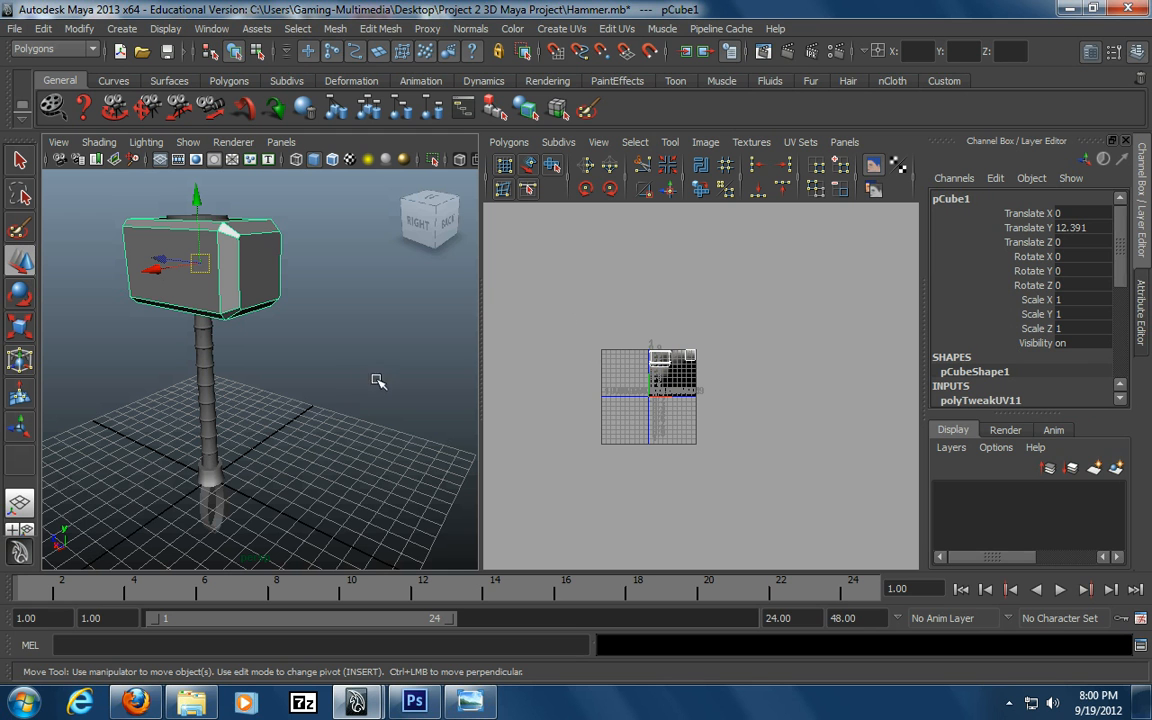
click(210, 437)
alt+drag(255, 407, 281, 447)
alt+middle_drag(281, 447, 302, 428)
scroll(266, 404, up, 3)
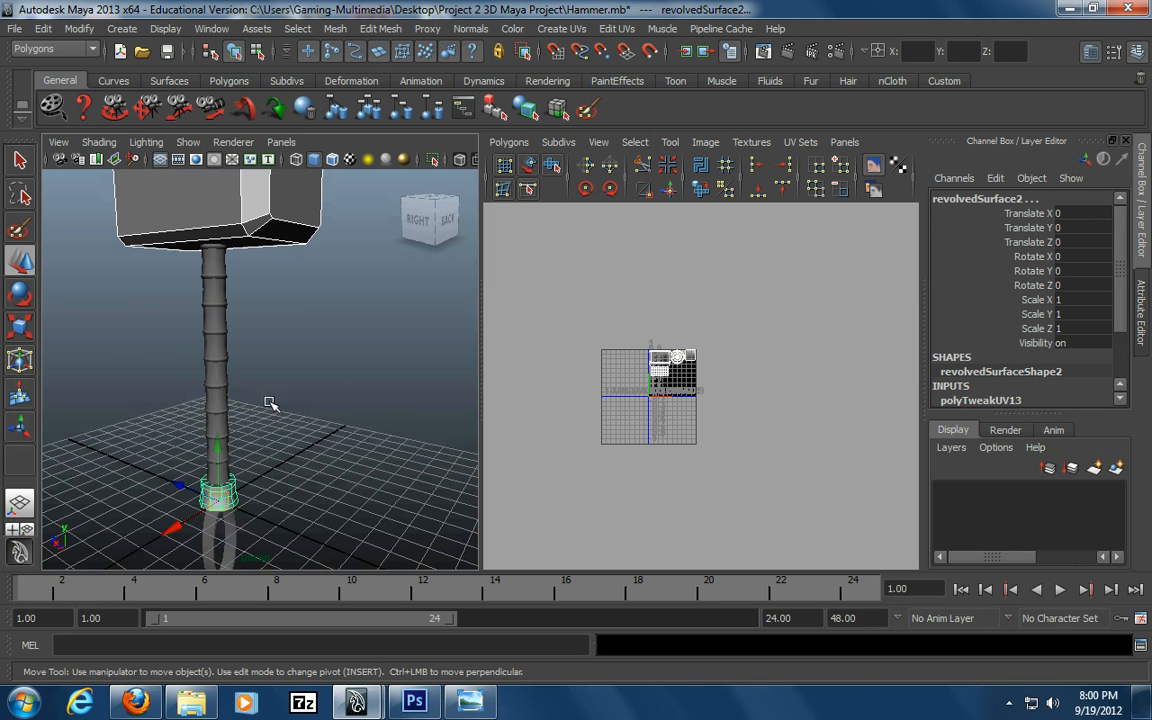
click(226, 378)
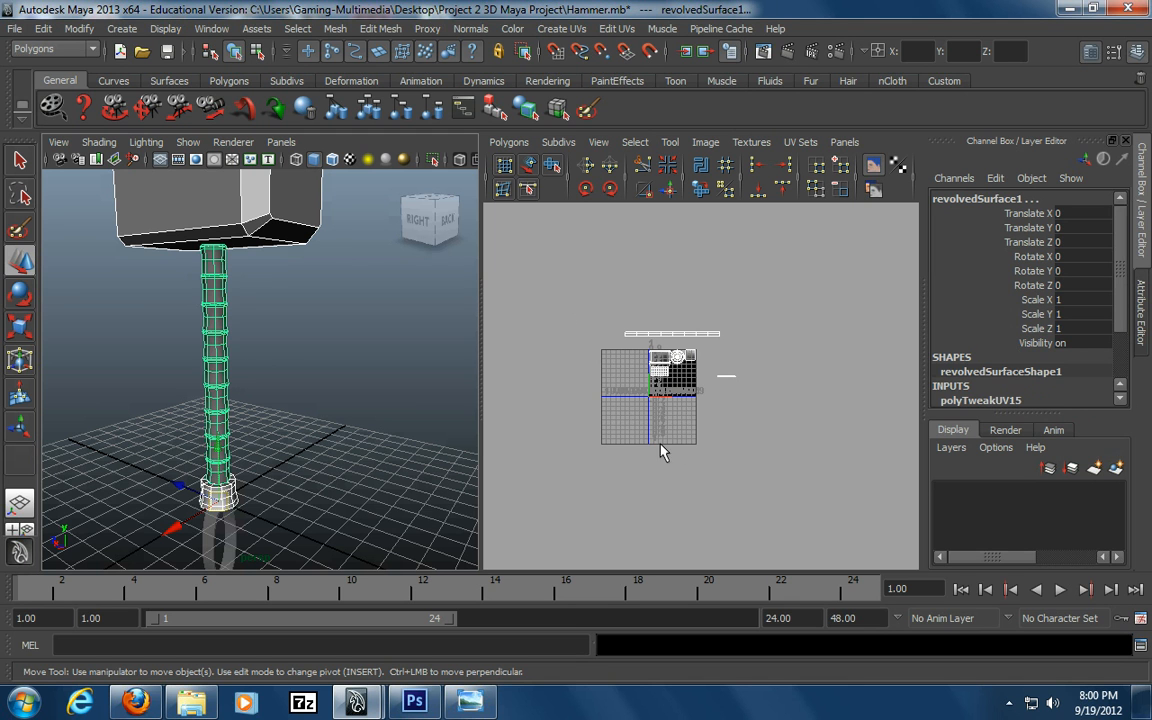
Scale down the handle's long UV strip stack and place it below the other shells inside the 0 to 1 square
alt+right_drag(594, 406, 960, 400)
alt+middle_drag(705, 416, 775, 483)
alt+right_drag(775, 483, 790, 422)
alt+middle_drag(756, 424, 701, 347)
alt+right_drag(653, 378, 676, 378)
alt+middle_drag(683, 373, 687, 391)
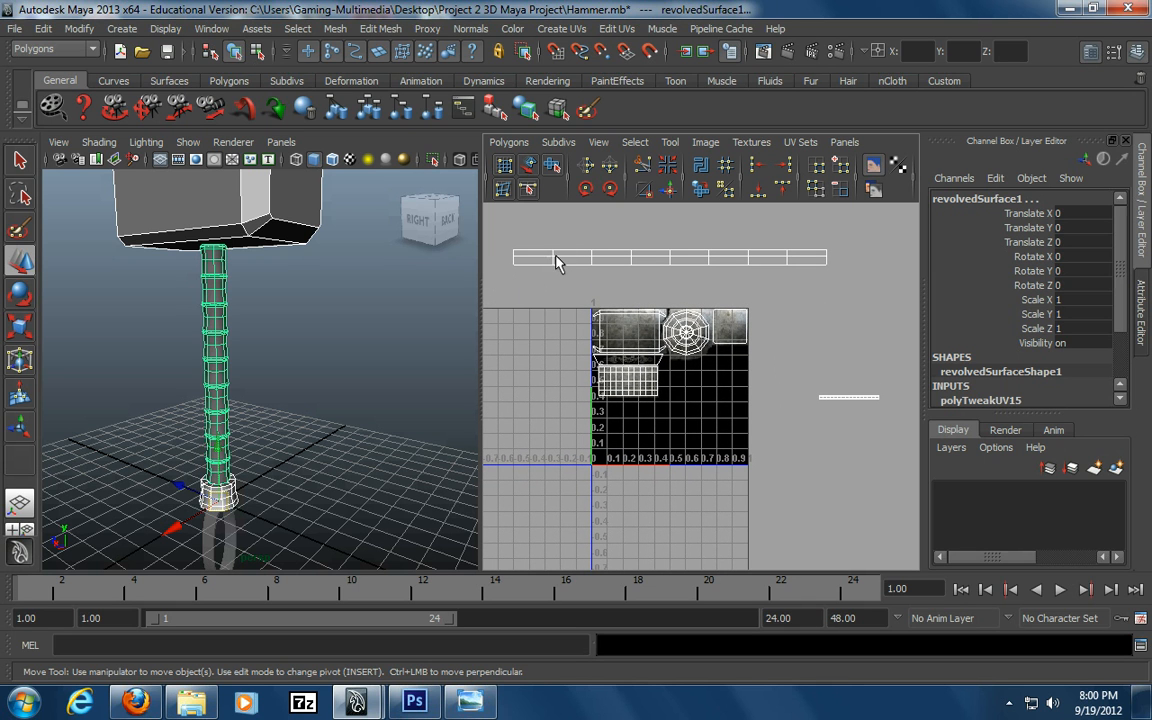
right_drag(555, 262, 590, 260)
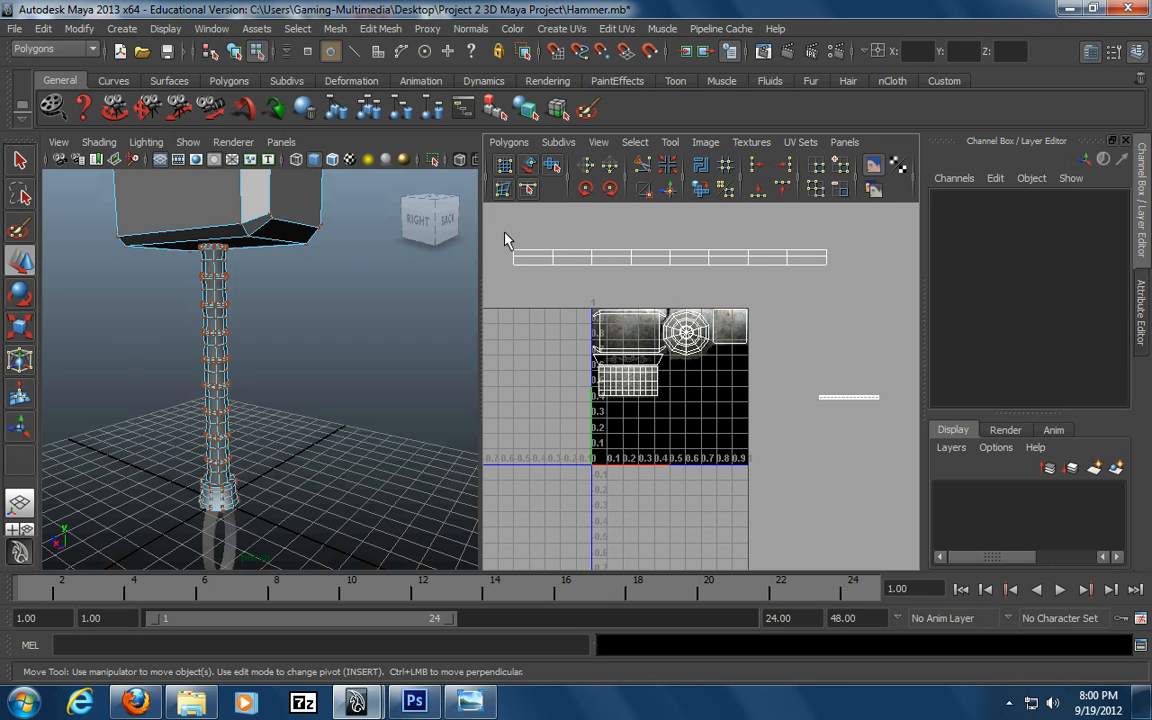
drag(836, 282, 846, 288)
drag(737, 260, 688, 266)
alt+middle_drag(716, 286, 715, 306)
key(w)
drag(668, 277, 628, 432)
alt+right_drag(572, 464, 835, 447)
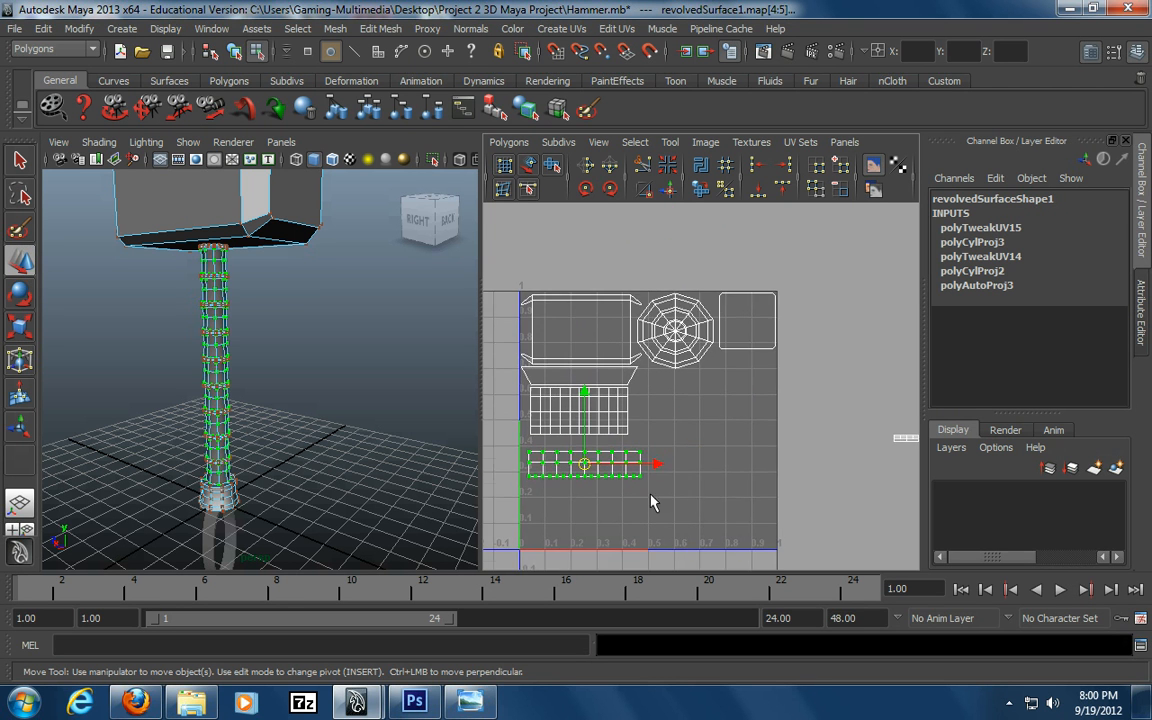
Scale the long strip stack to the width of the gridded shell above it and move it up closer to that shell
alt+middle_drag(692, 491, 733, 424)
alt+right_drag(509, 475, 736, 453)
alt+middle_drag(749, 456, 841, 466)
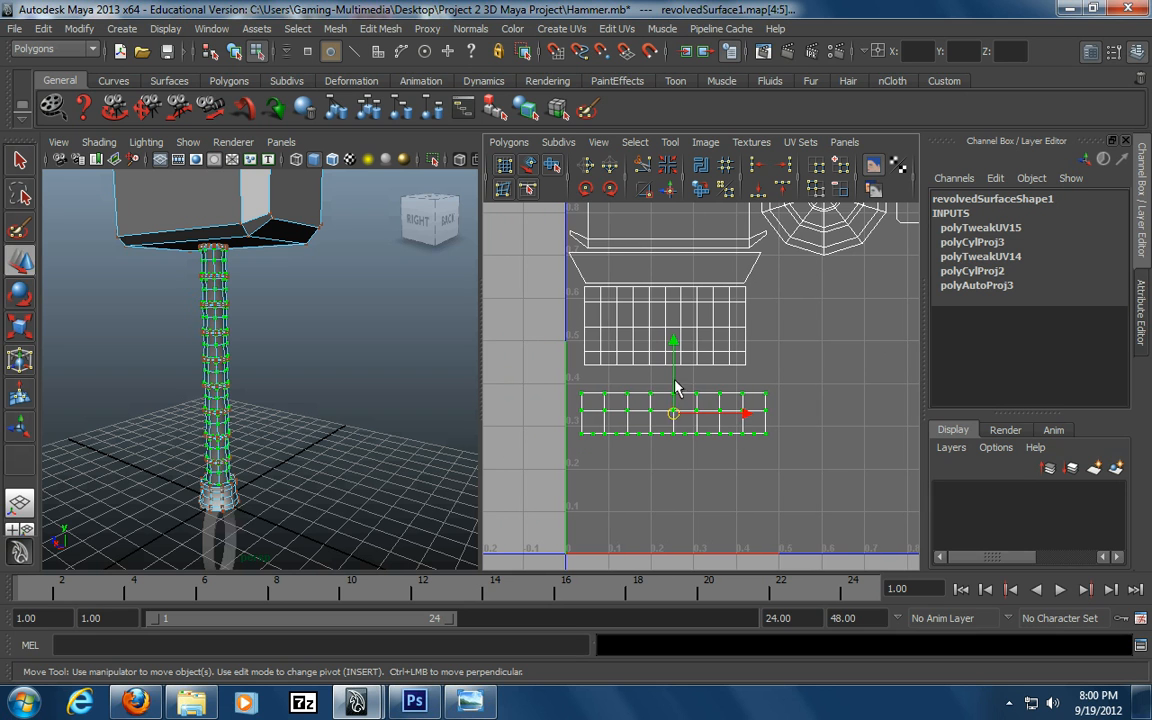
key(e)
key(r)
mouse_move(673, 414)
mouse_down()
mouse_move(661, 412)
mouse_move(672, 416)
mouse_up()
key(w)
key(e)
key(r)
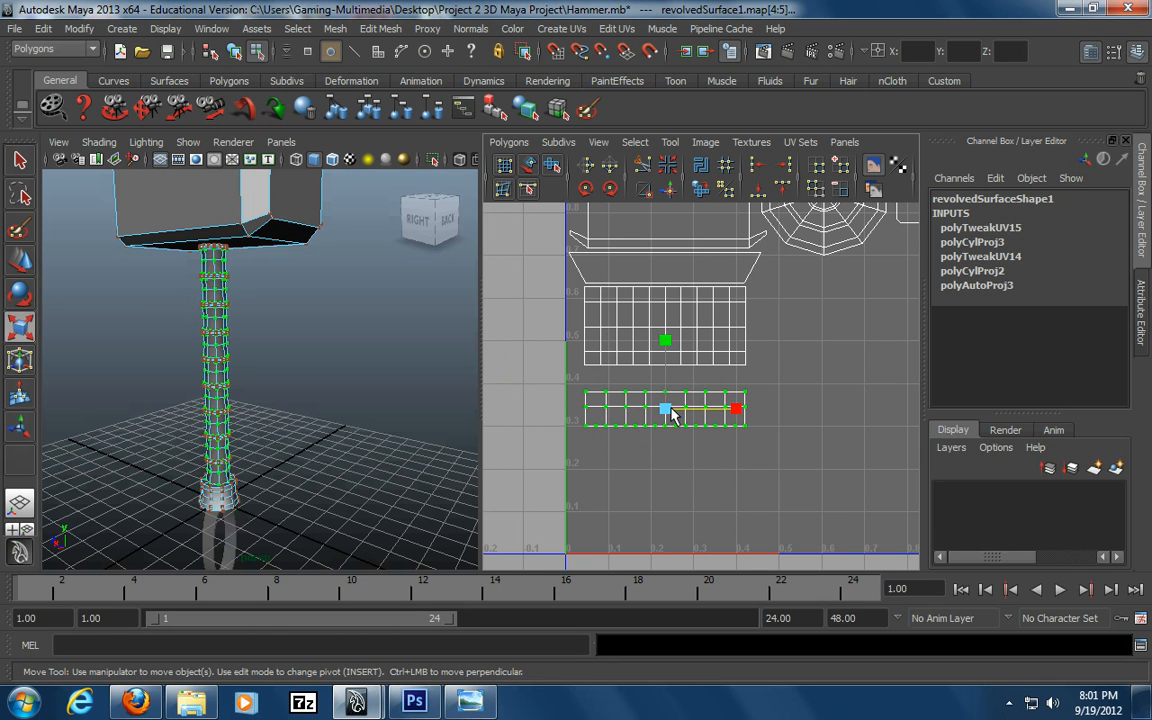
key(w)
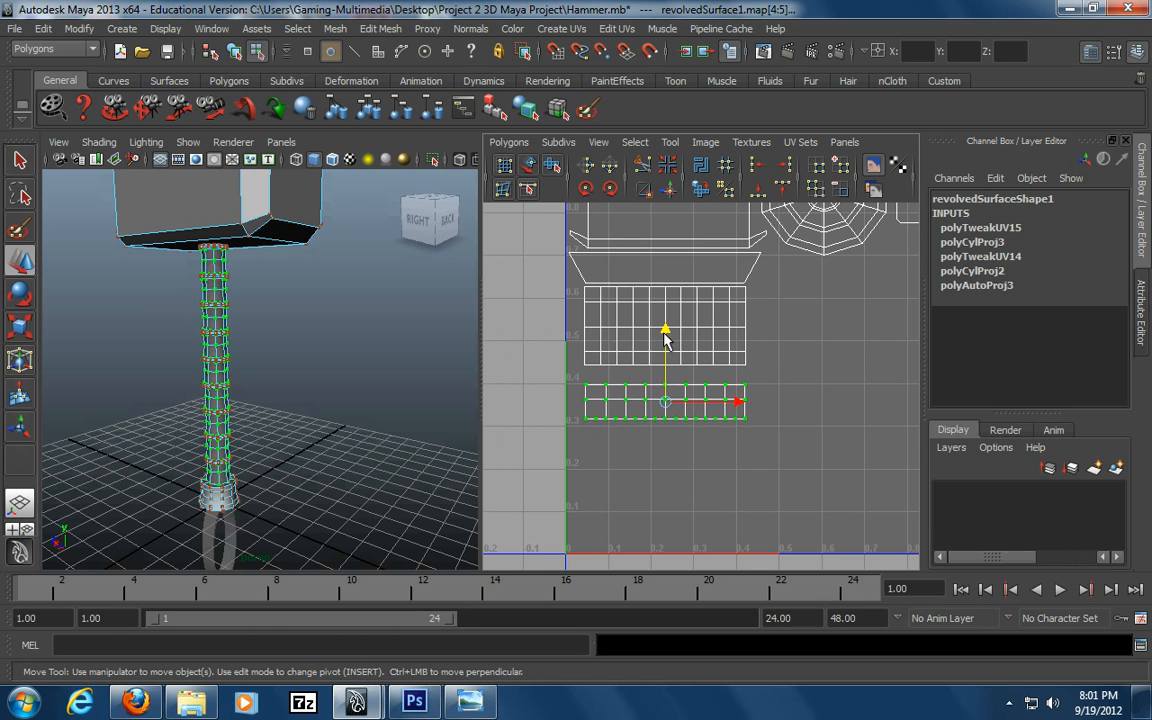
Move the thin ring strip stack from outside the square into the gap between the gridded shell and the wider strip stack
scroll(806, 457, down, 5)
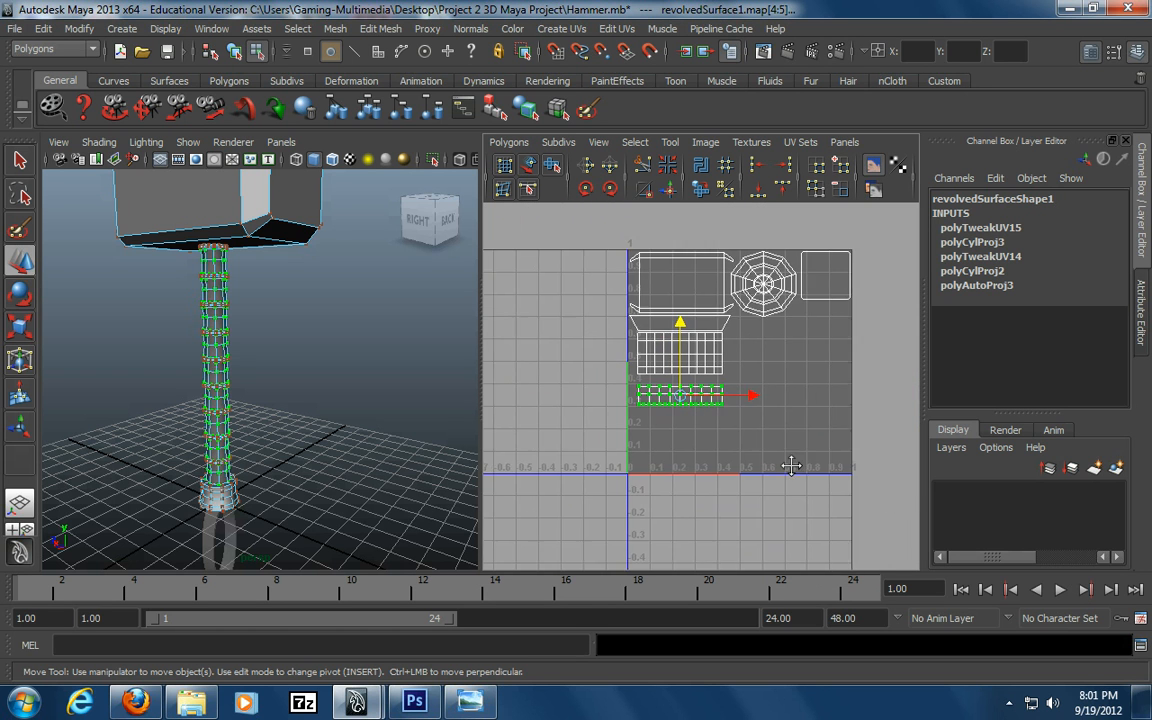
drag(748, 357, 880, 428)
drag(771, 398, 568, 412)
scroll(627, 460, up, 6)
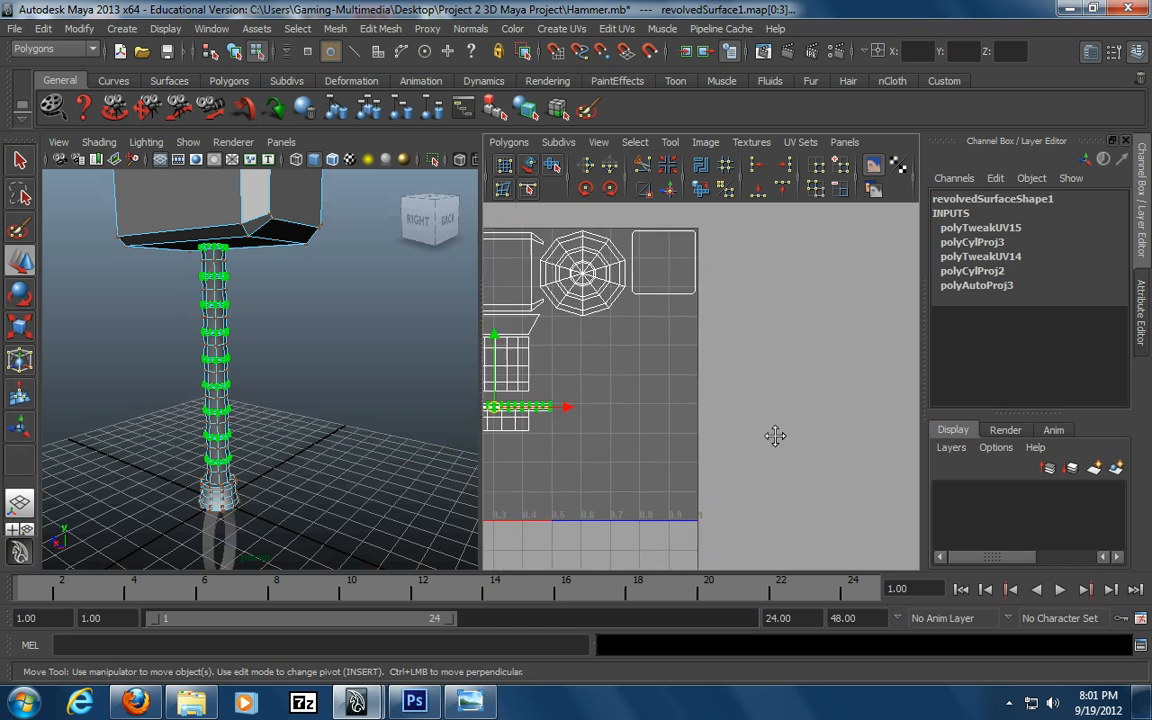
alt+right_drag(949, 464, 956, 464)
alt+middle_drag(546, 447, 629, 480)
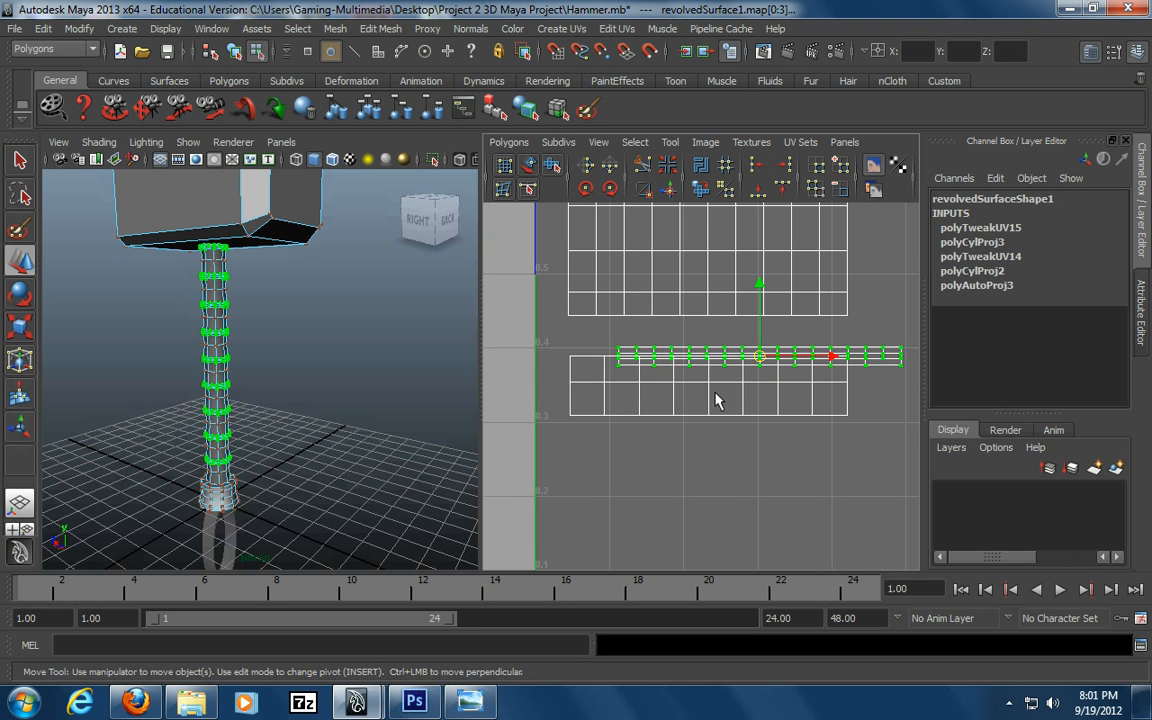
drag(762, 358, 712, 342)
key(e)
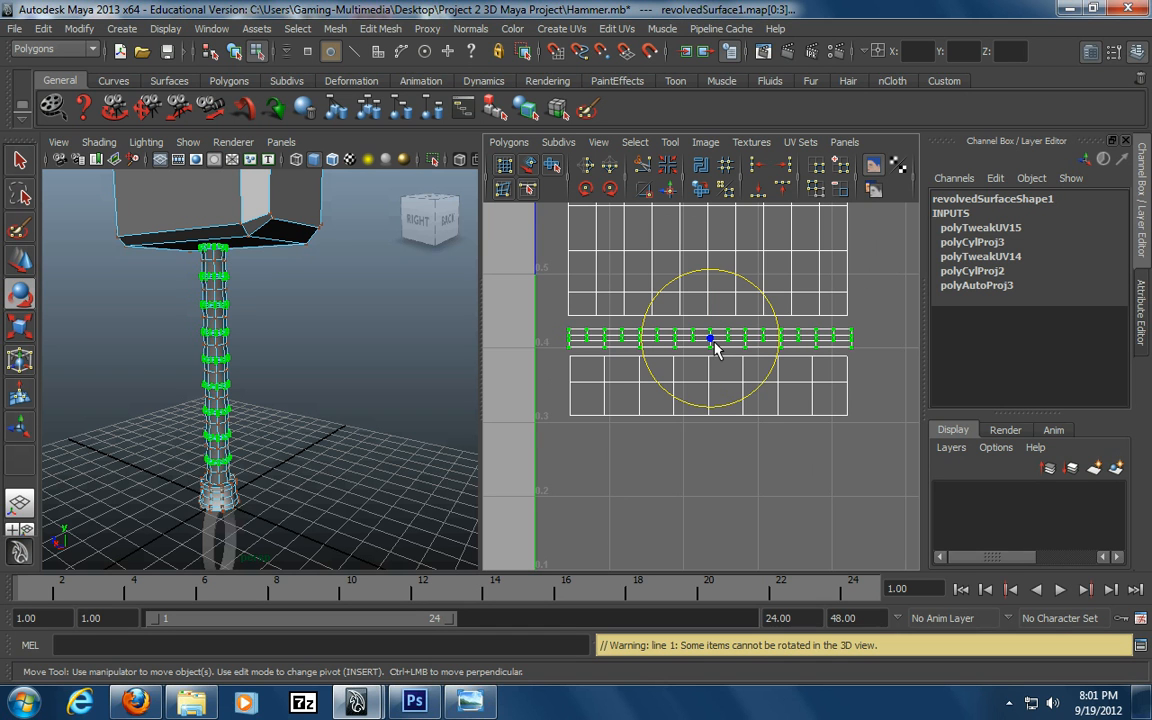
key(w)
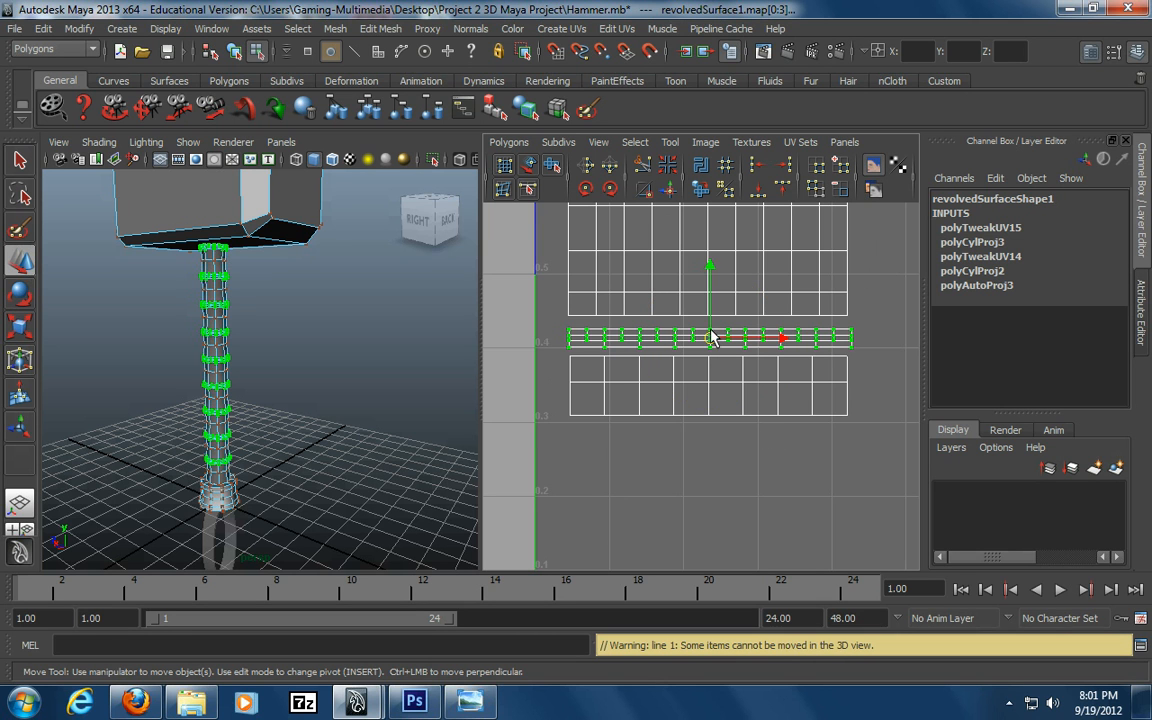
drag(710, 340, 710, 340)
alt+middle_drag(831, 436, 795, 464)
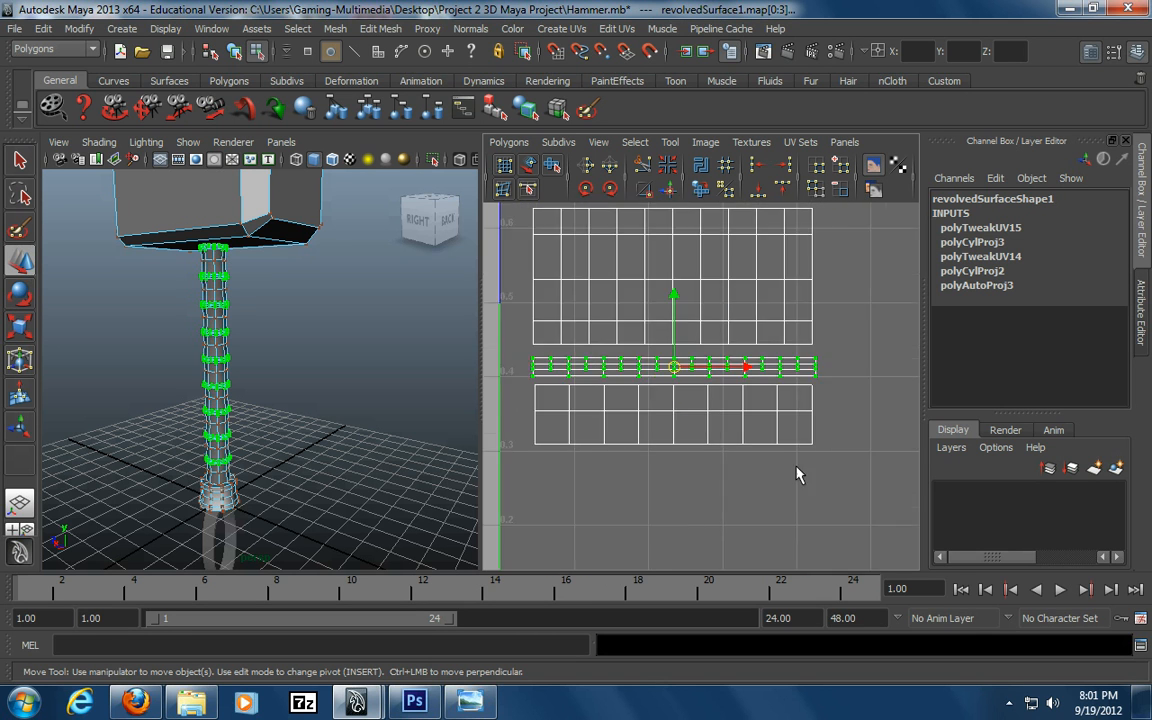
Check how the handle's two strip stacks fit with the other hammer shells inside the 0 to 1 square
click(814, 472)
alt+right_drag(672, 471, 576, 471)
alt+middle_drag(795, 450, 719, 482)
alt+middle_drag(781, 439, 778, 428)
alt+right_drag(552, 452, 656, 438)
alt+middle_drag(630, 445, 663, 458)
drag(777, 468, 520, 407)
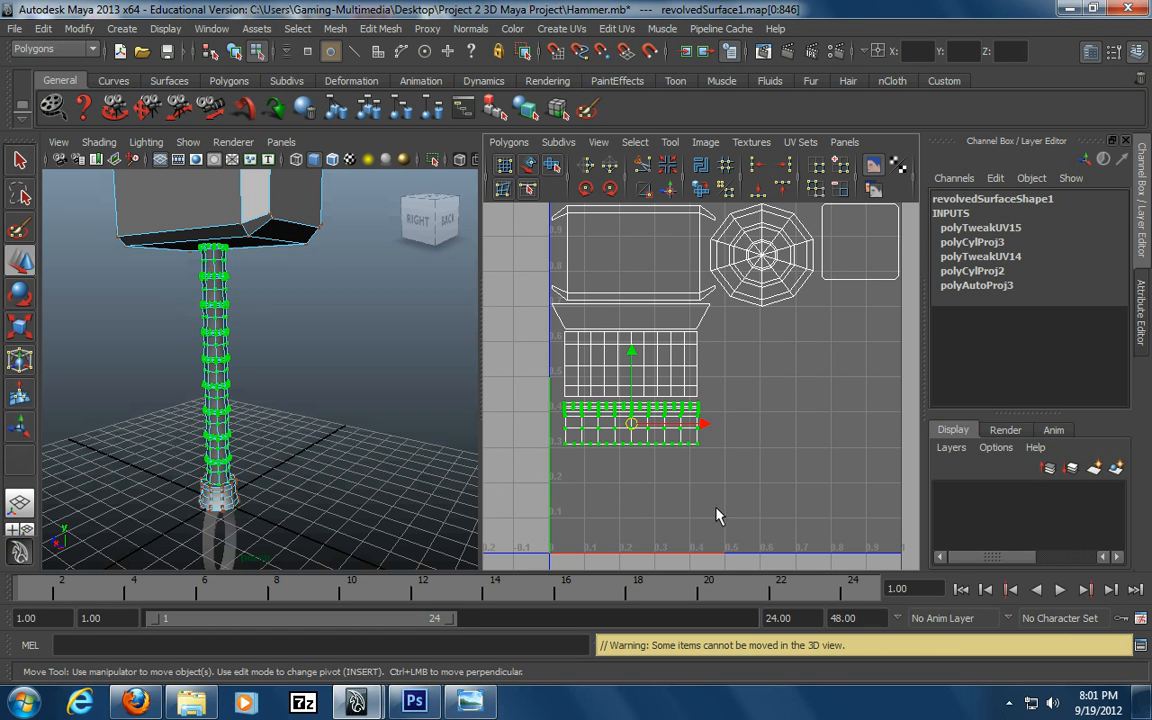
click(851, 450)
alt+right_drag(851, 450, 747, 450)
alt+middle_drag(747, 450, 698, 459)
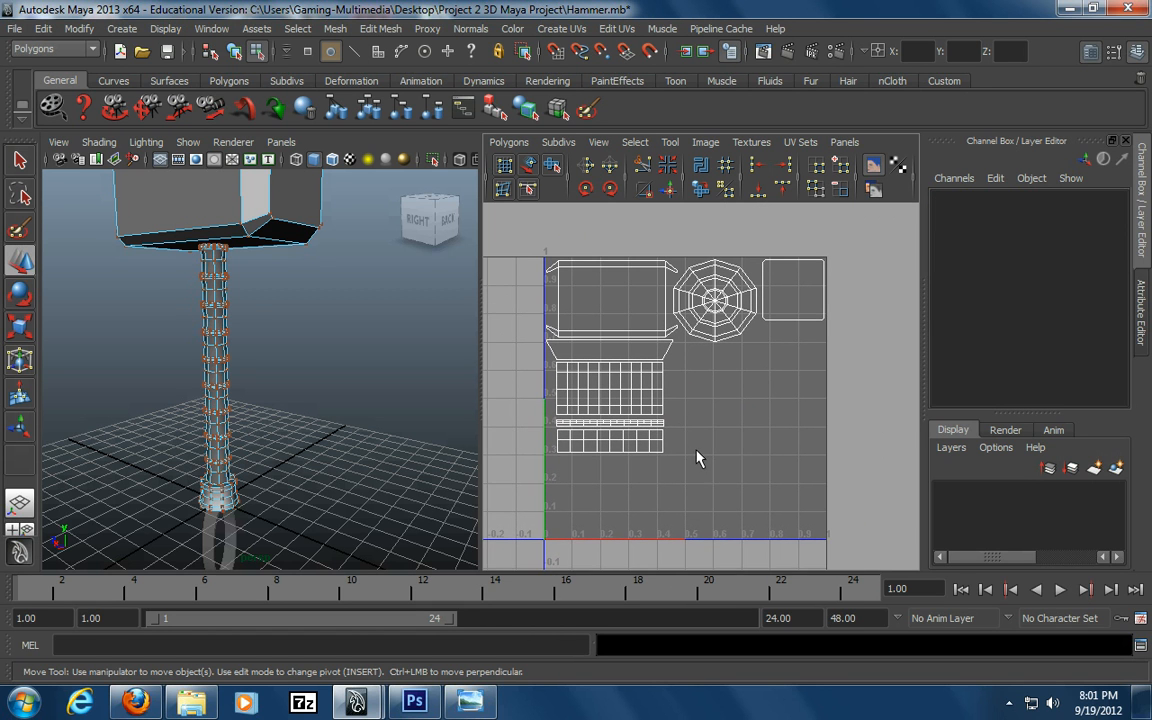
alt+middle_drag(680, 347, 660, 300)
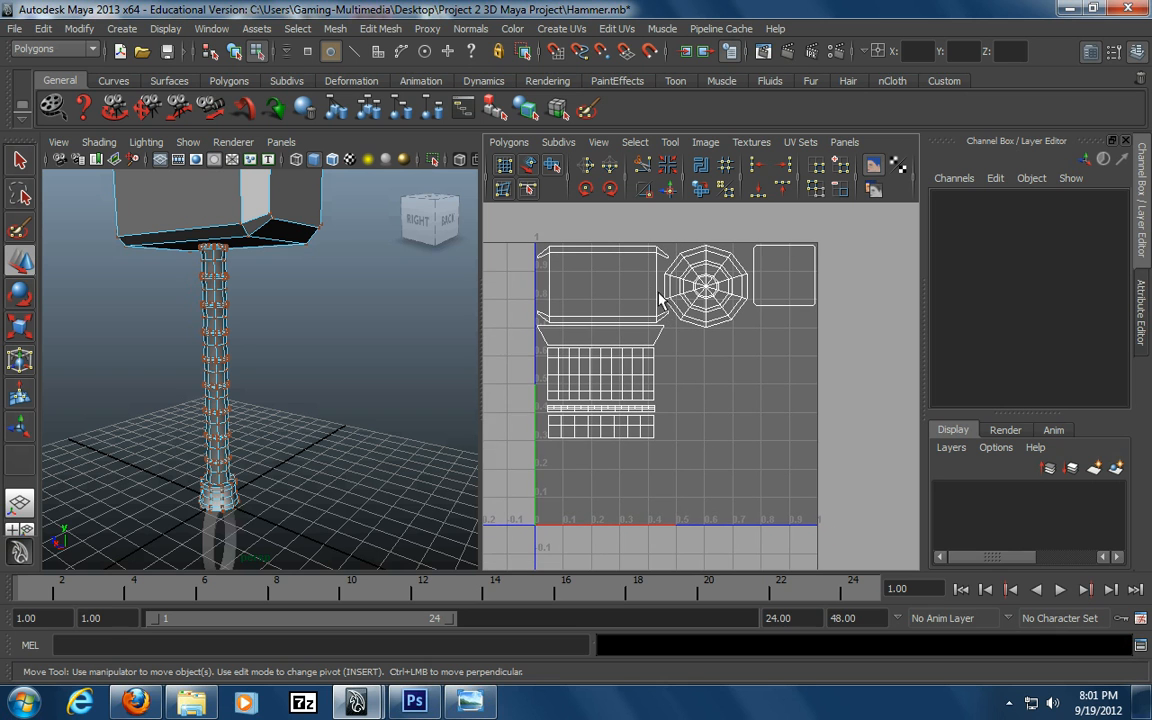
Start a UV snapshot and set its output file to outuv.tga on the Desktop, accepting replacement of the existing file
click(508, 142)
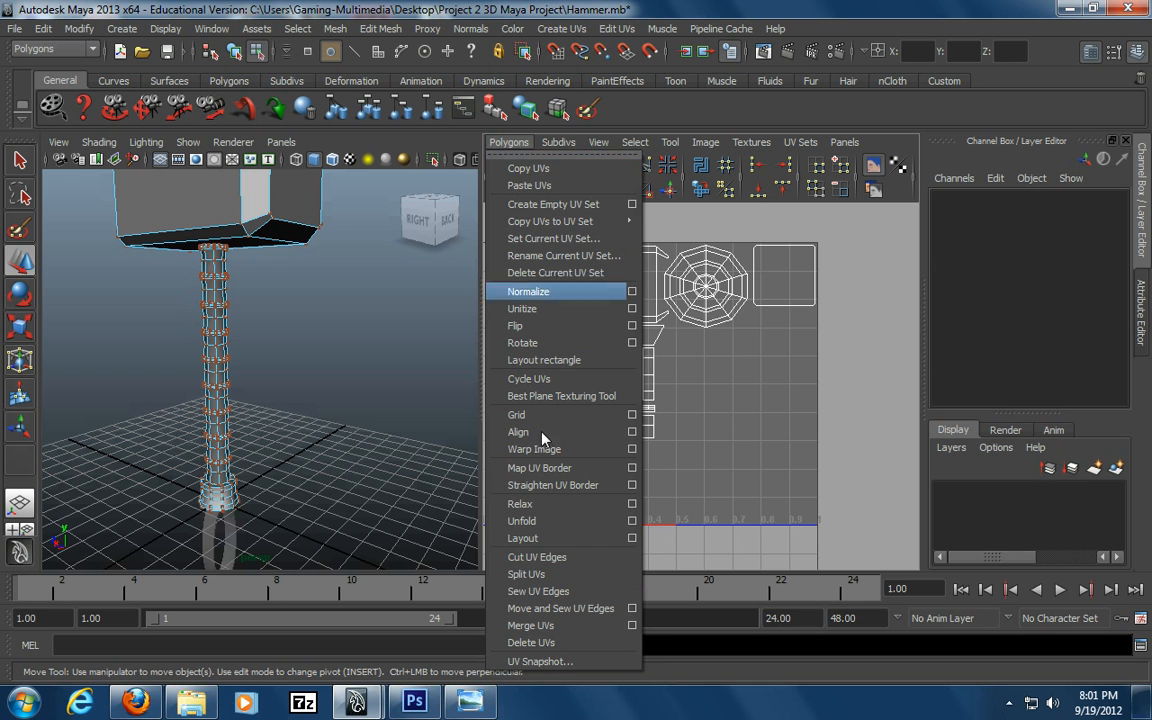
click(540, 661)
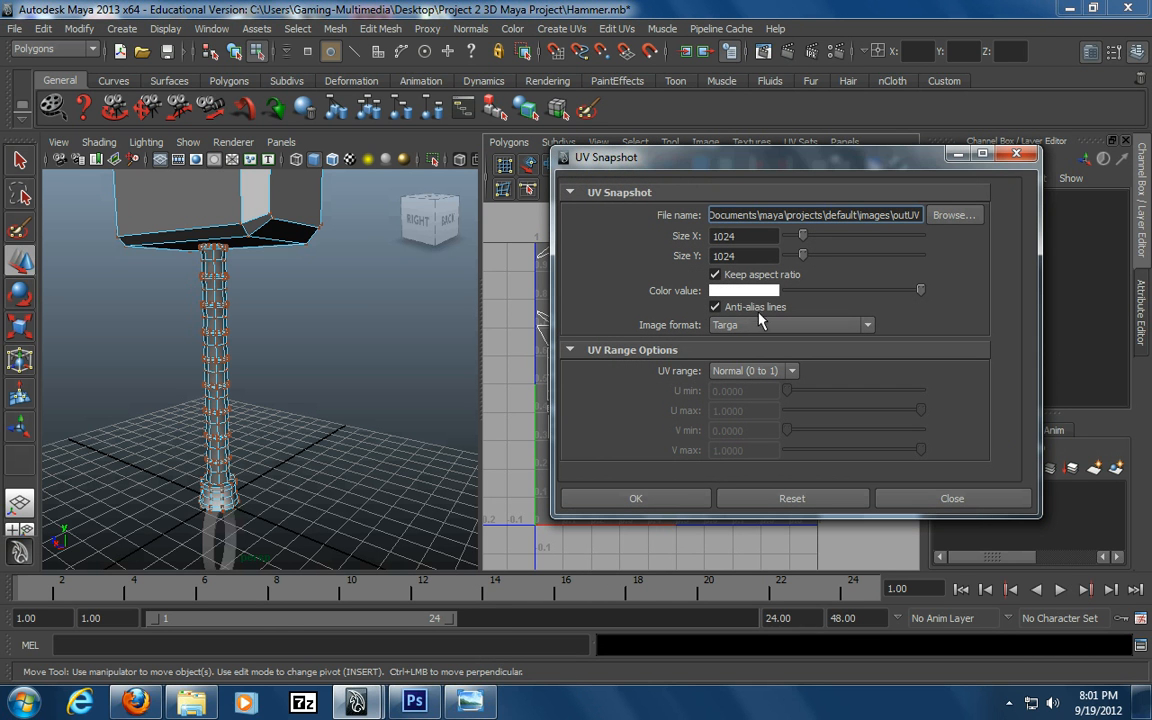
click(953, 215)
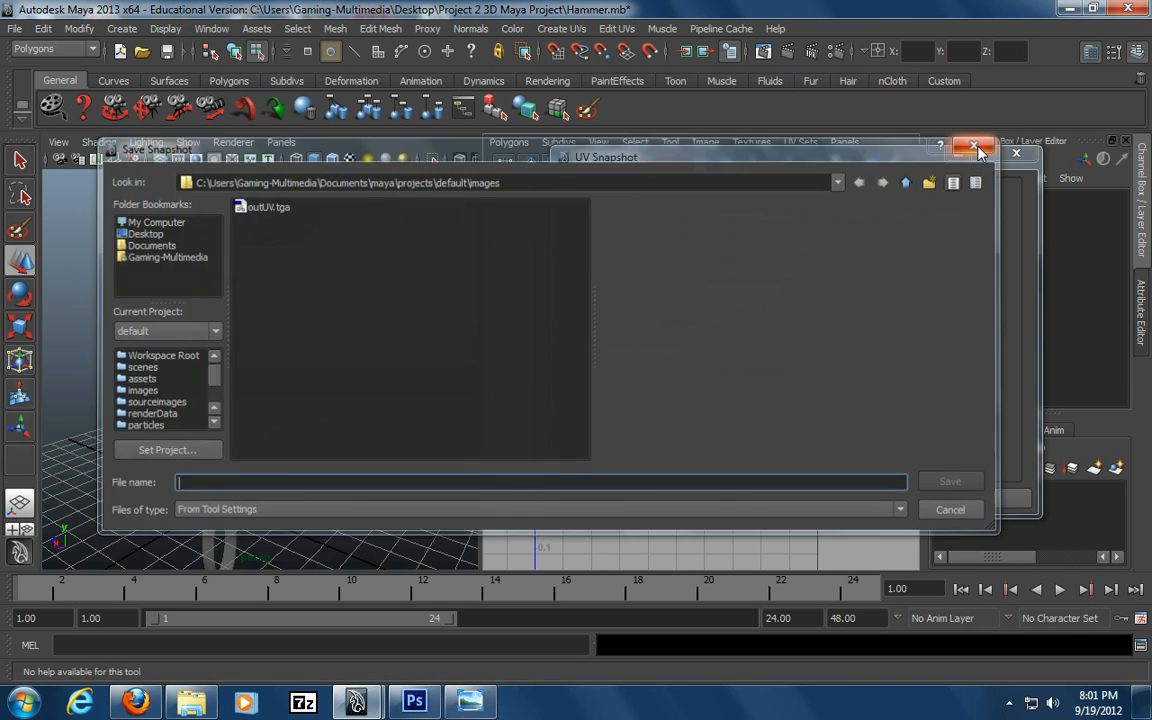
click(978, 146)
drag(788, 155, 621, 119)
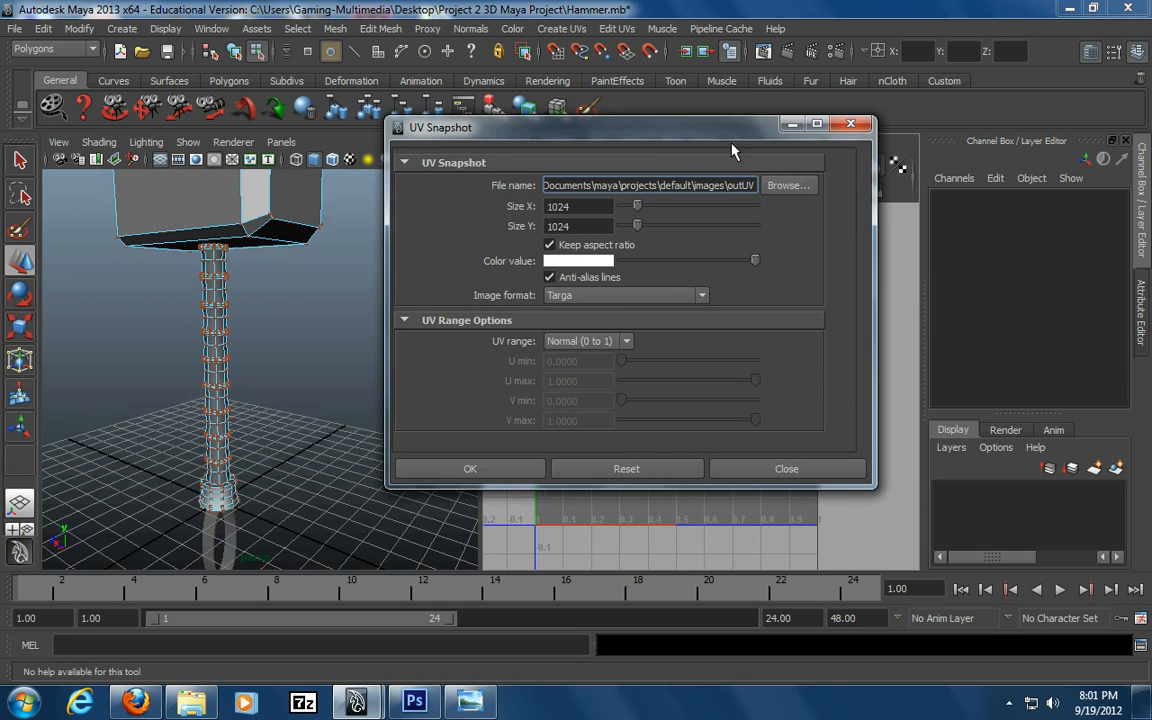
click(785, 187)
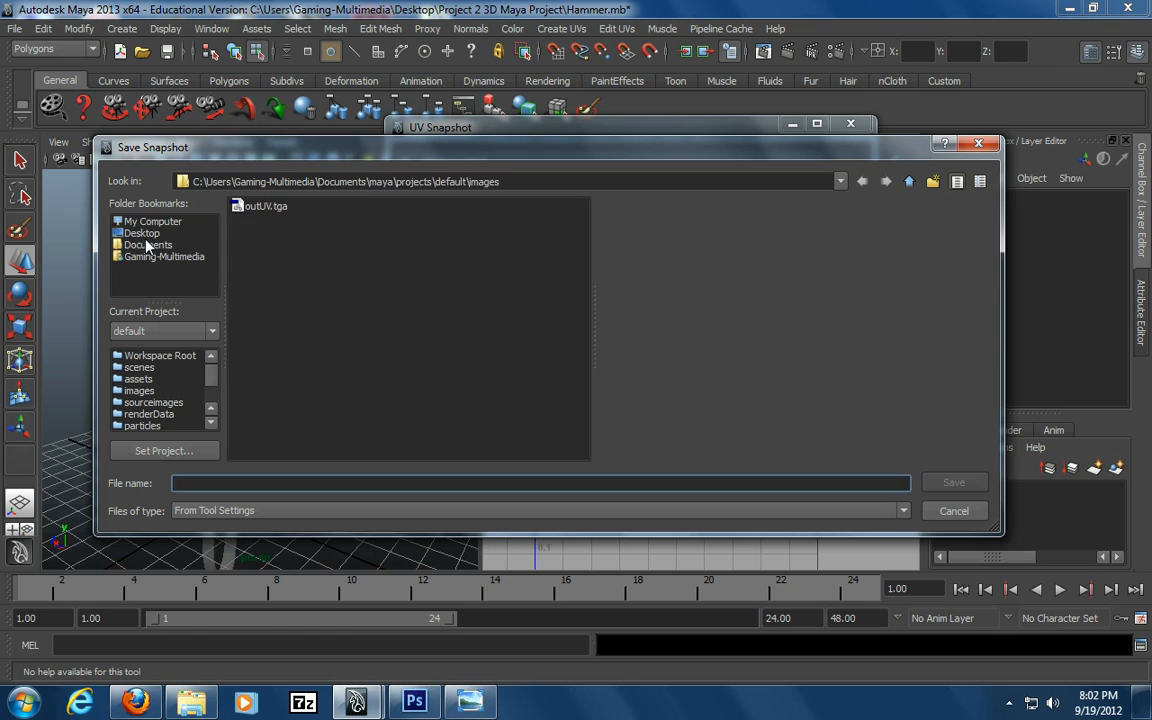
click(146, 245)
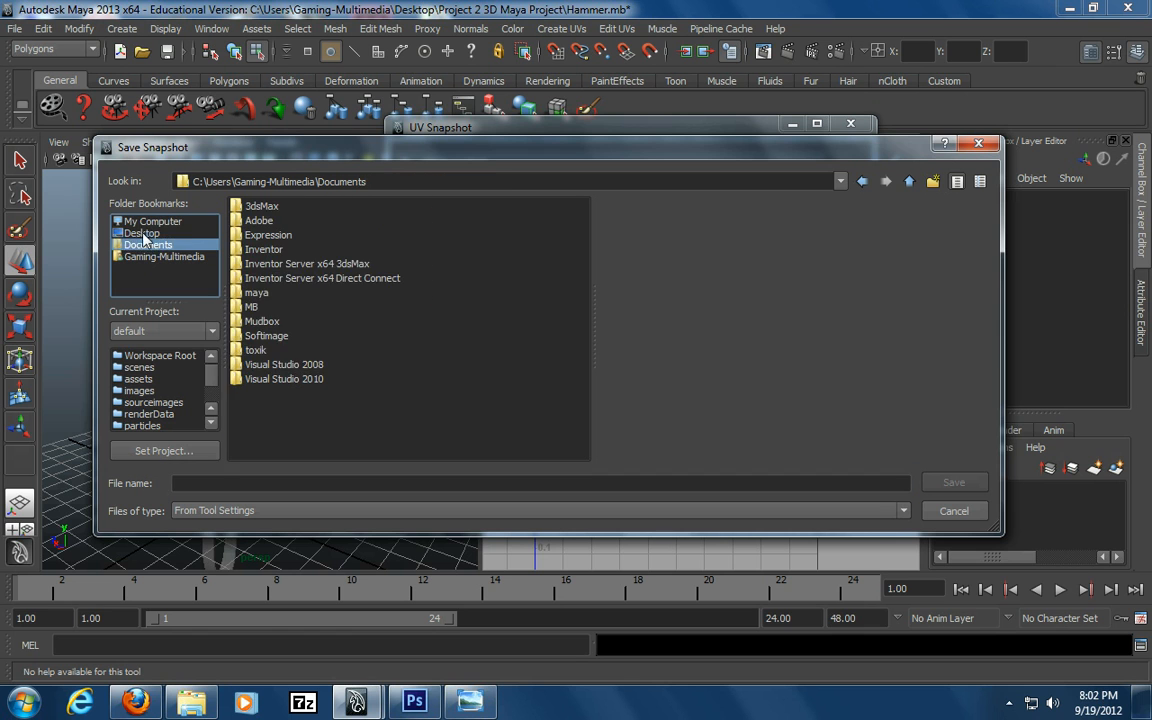
click(142, 234)
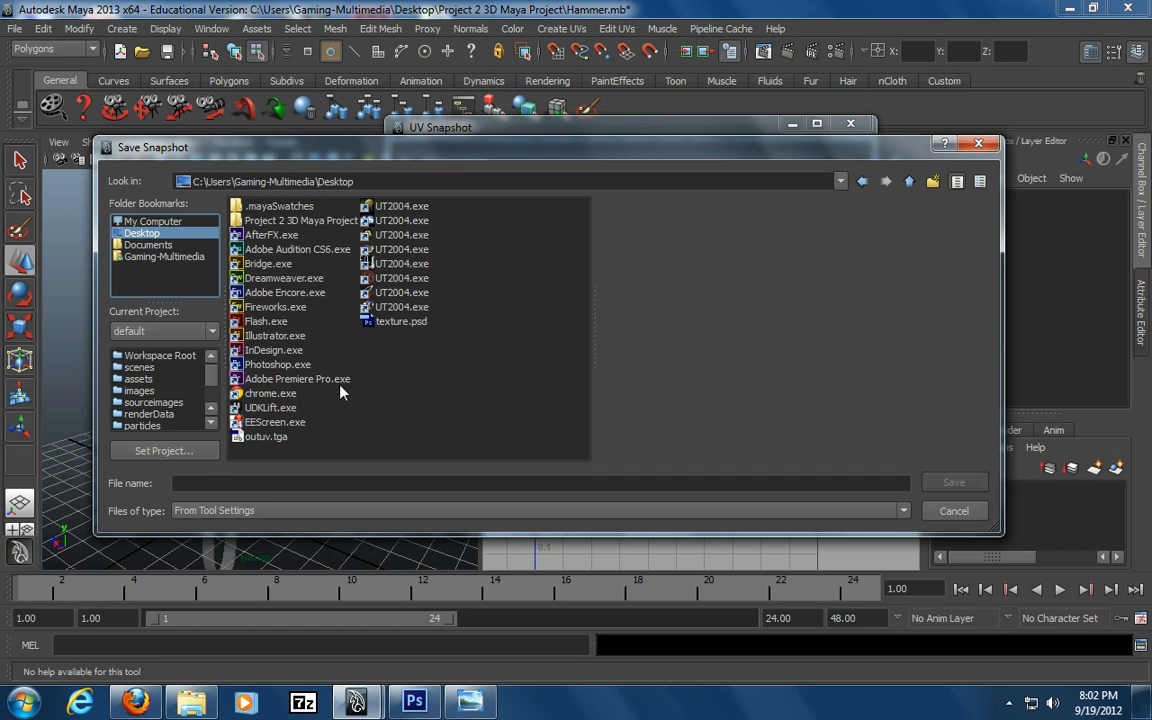
double_click(266, 438)
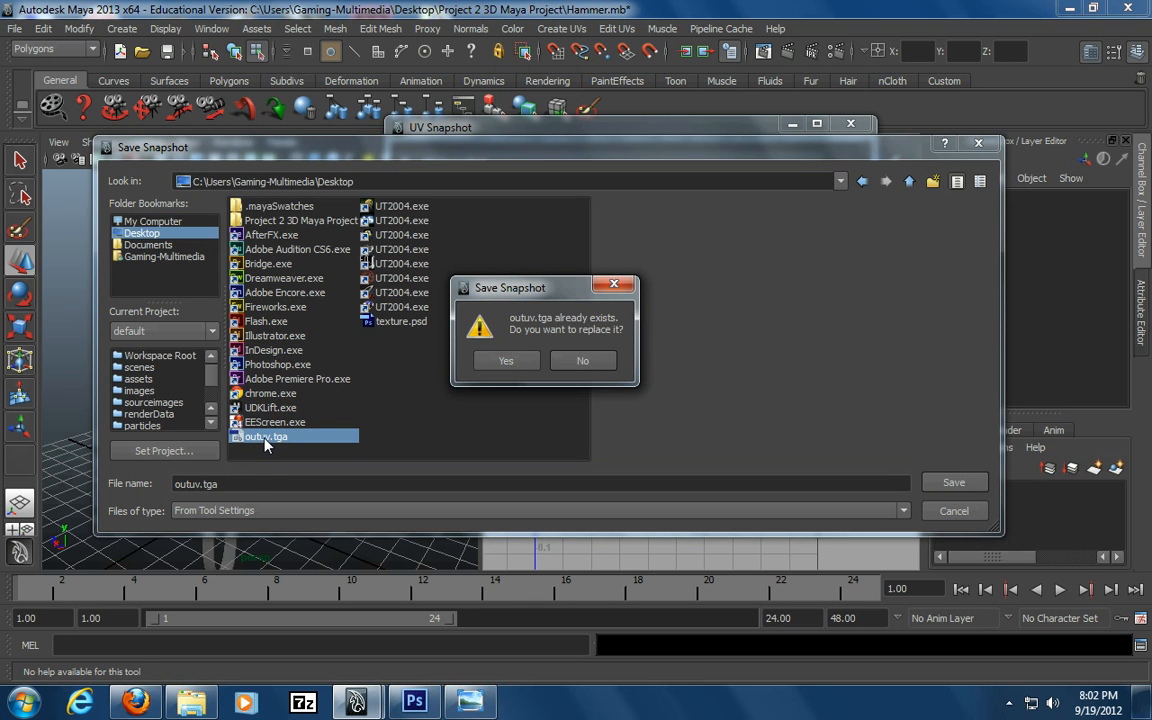
click(506, 361)
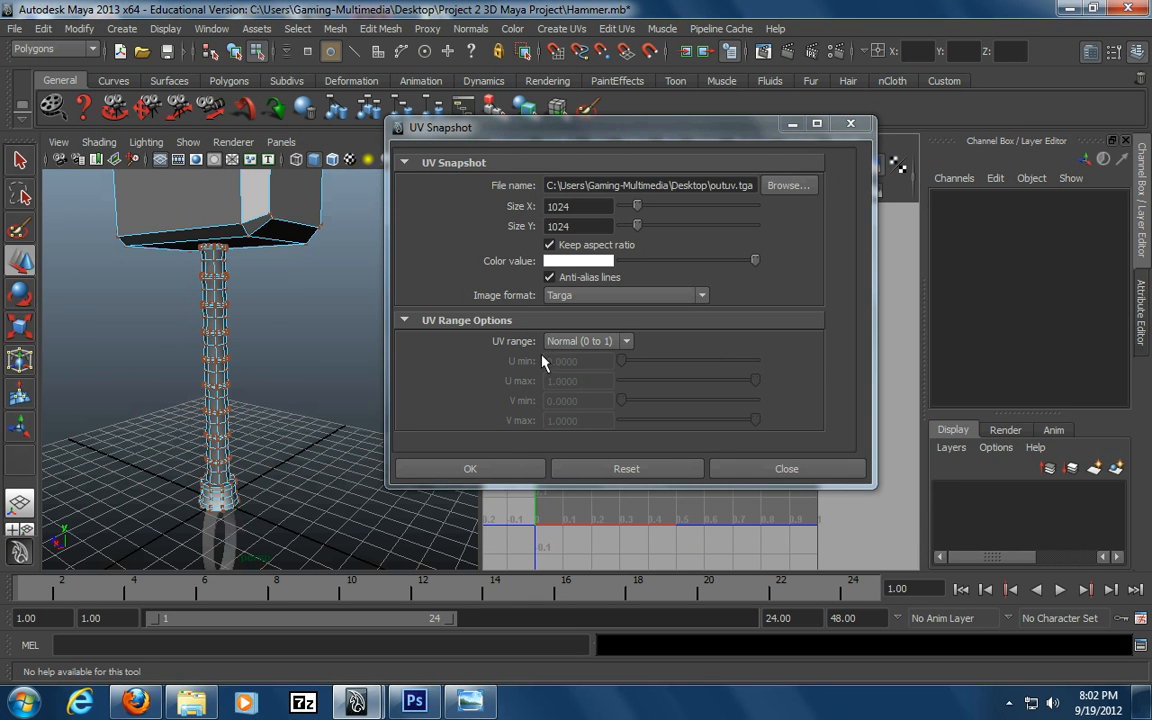
Try to export the 1024 by 1024 Targa UV snapshot over outuv.tga, close the snapshot settings and minimize Maya
click(490, 476)
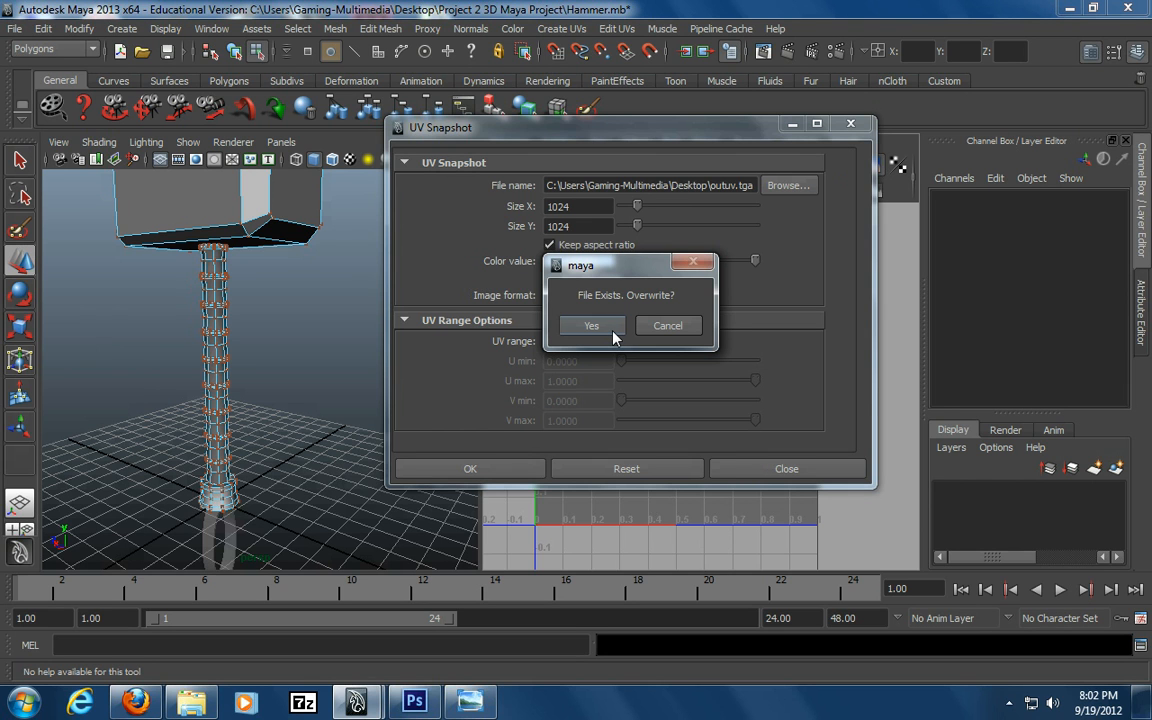
click(612, 332)
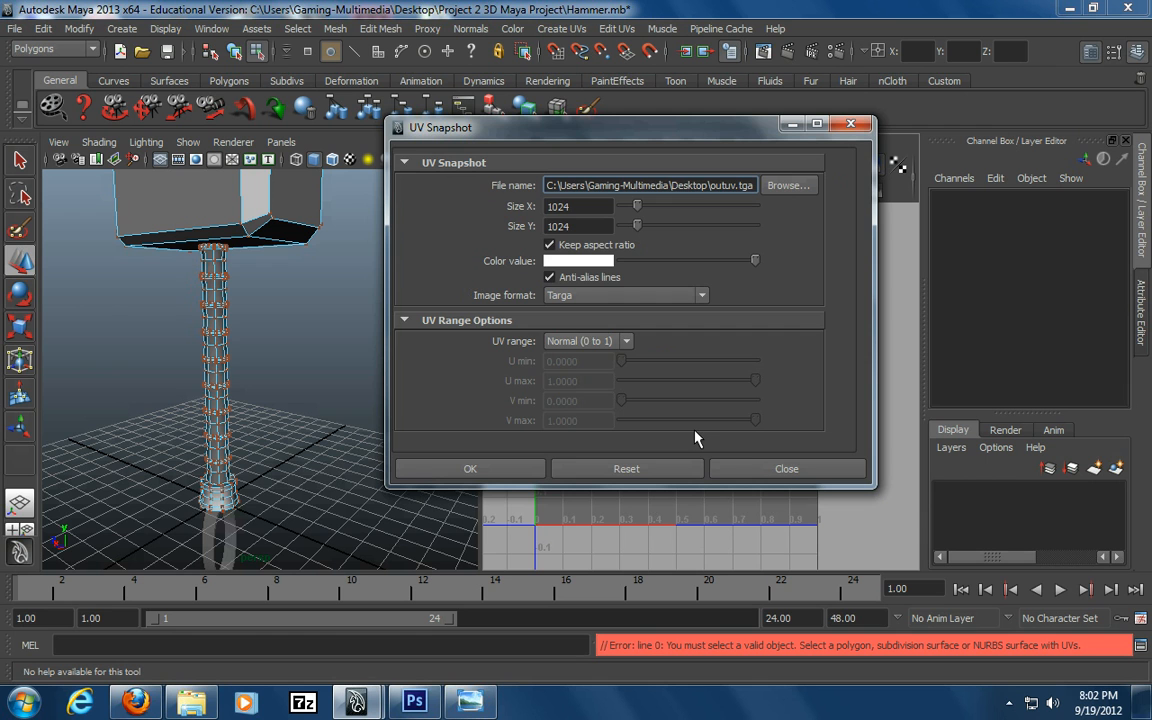
click(752, 468)
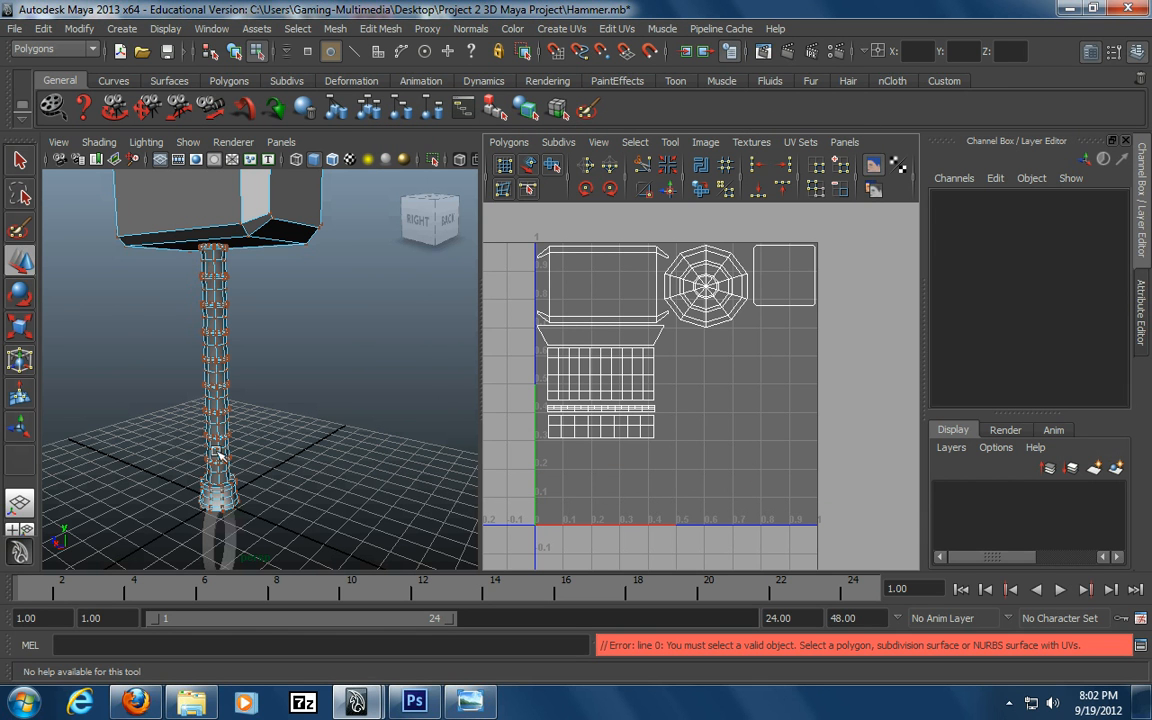
click(1070, 9)
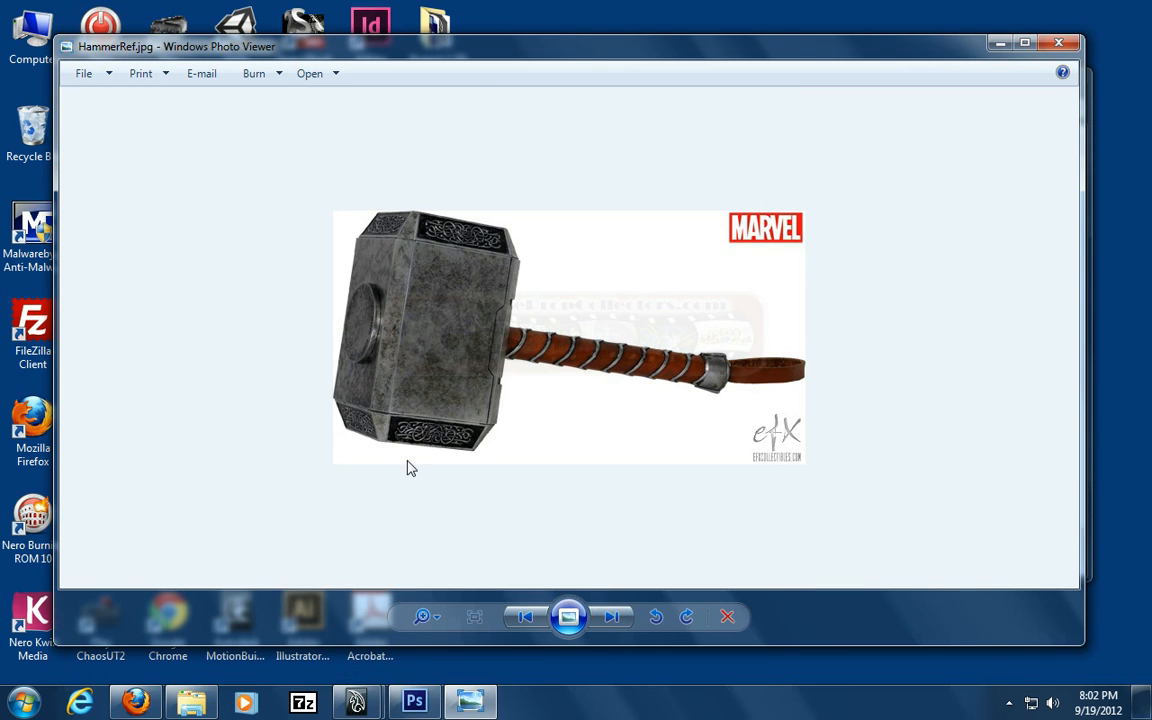
Switch to Photoshop and delete the outdated outuv layer from texture.psd
click(413, 702)
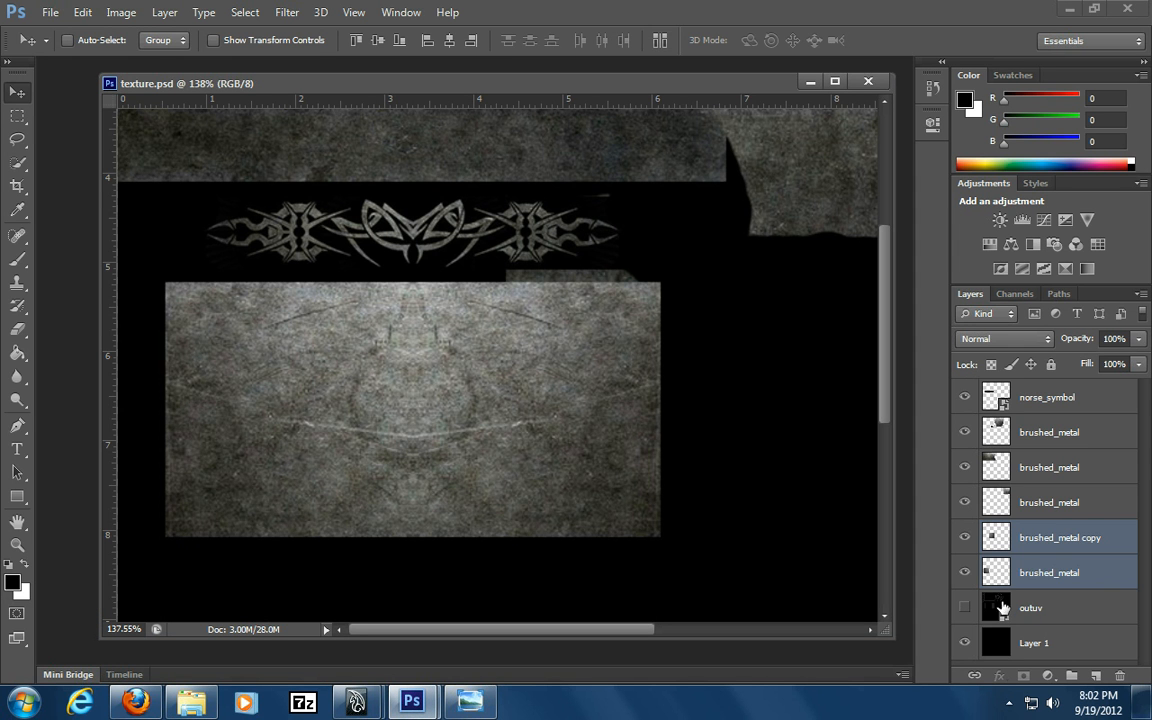
click(1002, 607)
drag(1062, 607, 1119, 676)
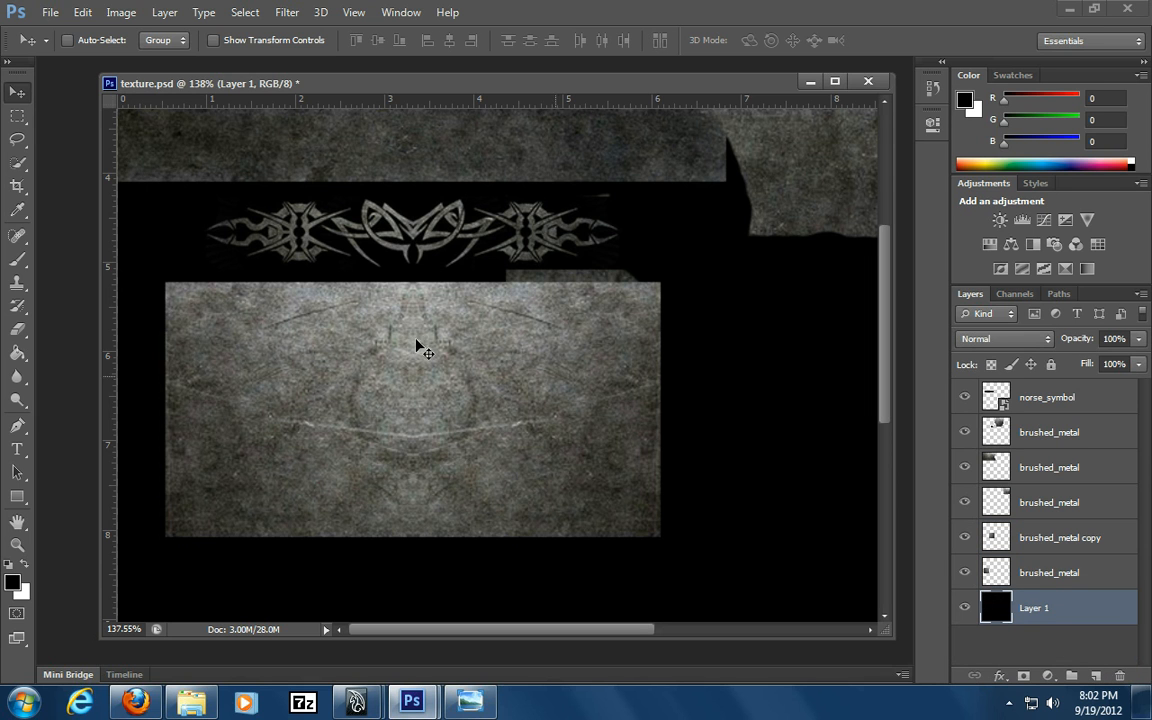
Place outuv.tga from the Desktop into texture.psd as a layer directly above Layer 1
click(1072, 10)
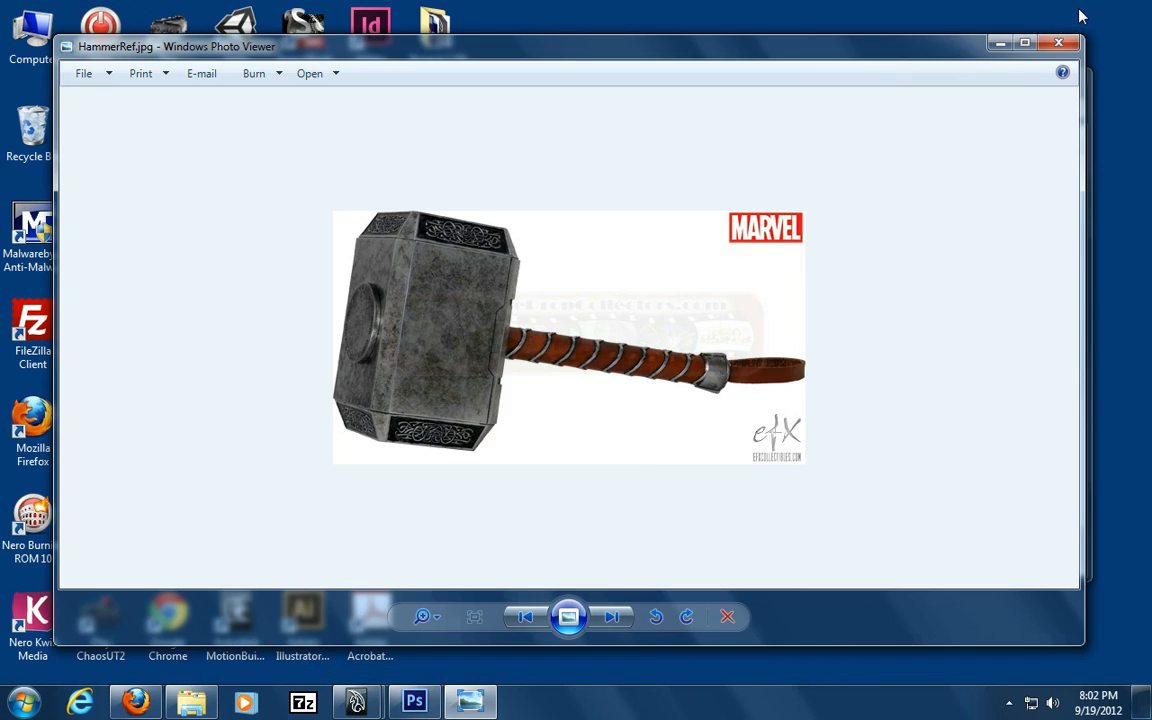
click(1001, 44)
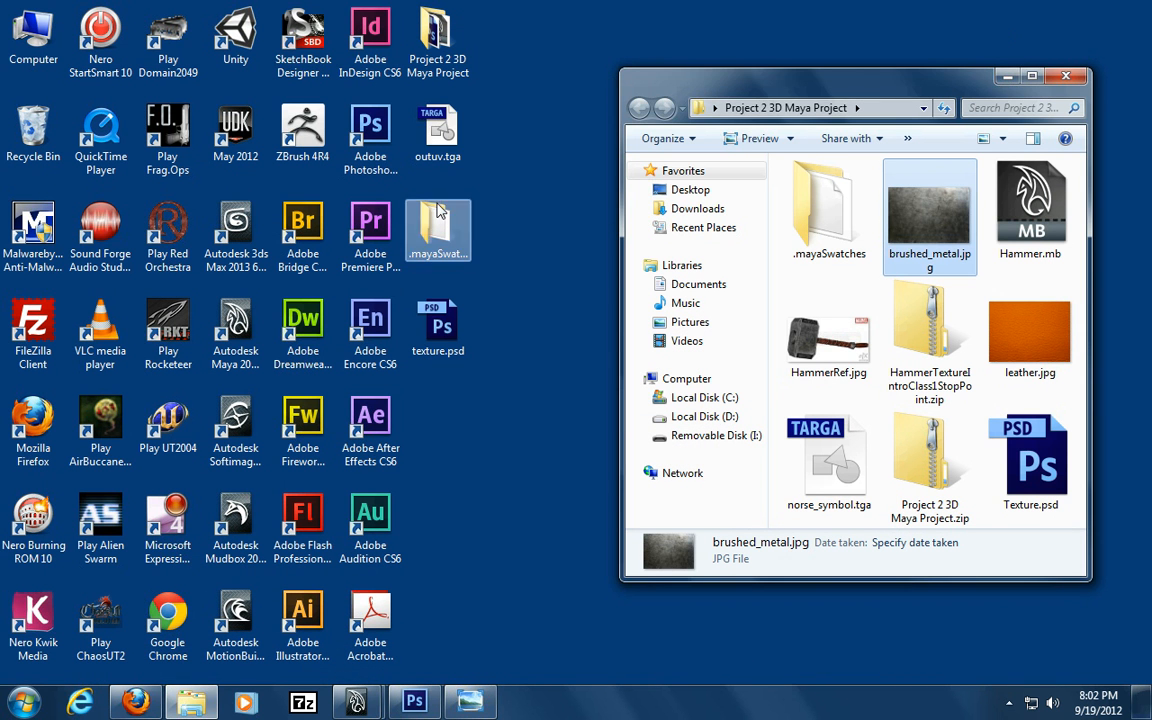
drag(433, 140, 687, 286)
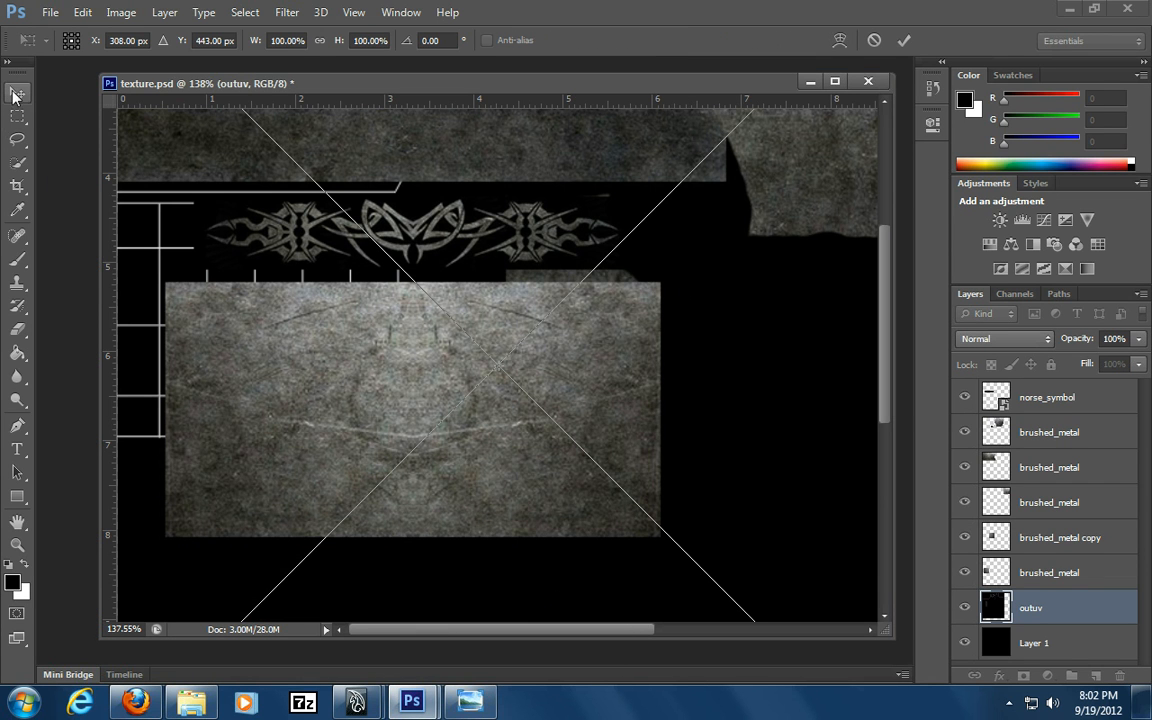
key(z)
click(528, 276)
alt+click(552, 291)
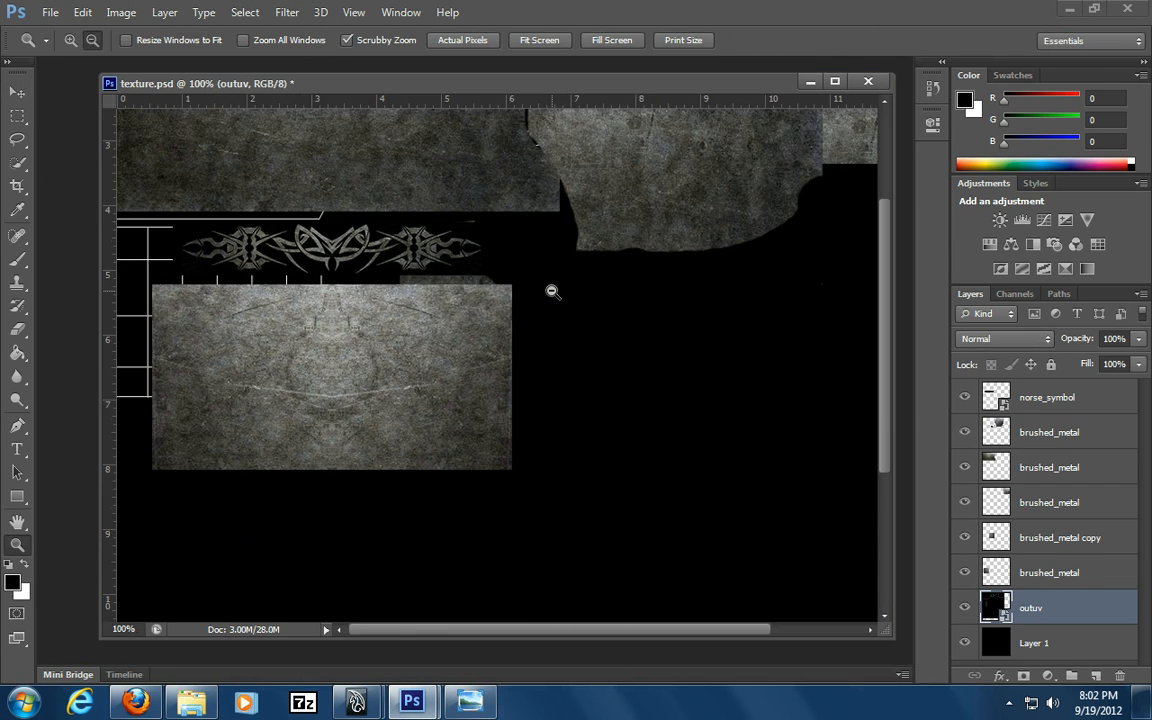
alt+click(552, 291)
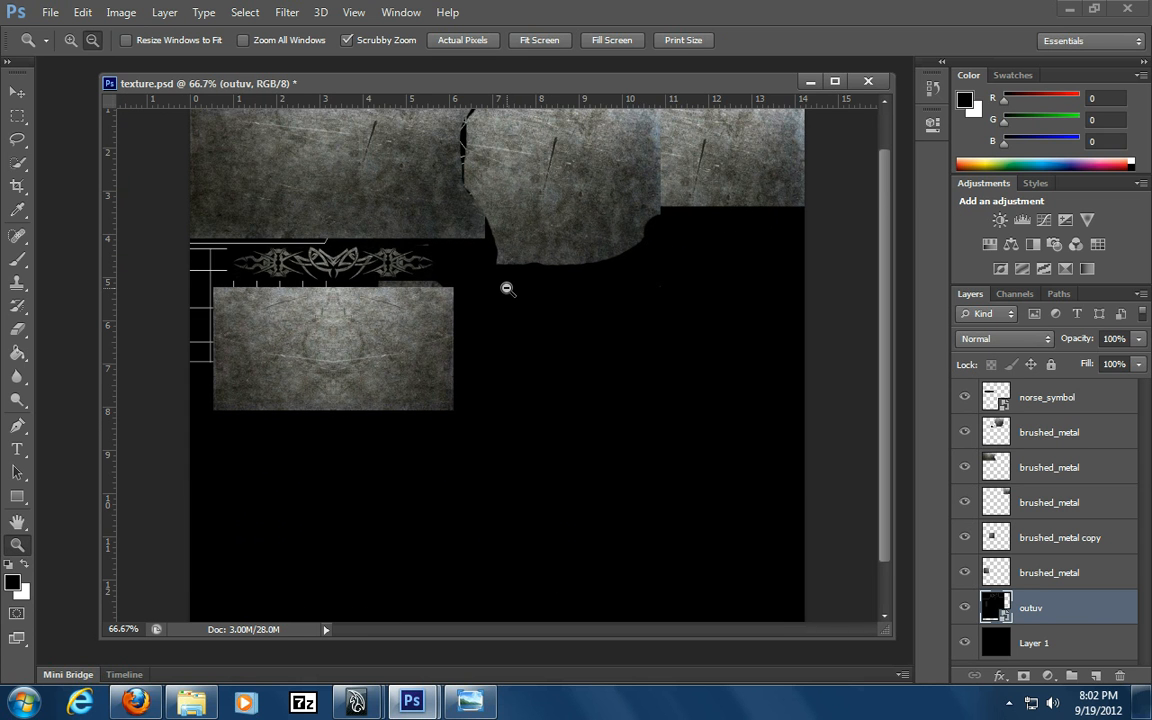
alt+click(507, 288)
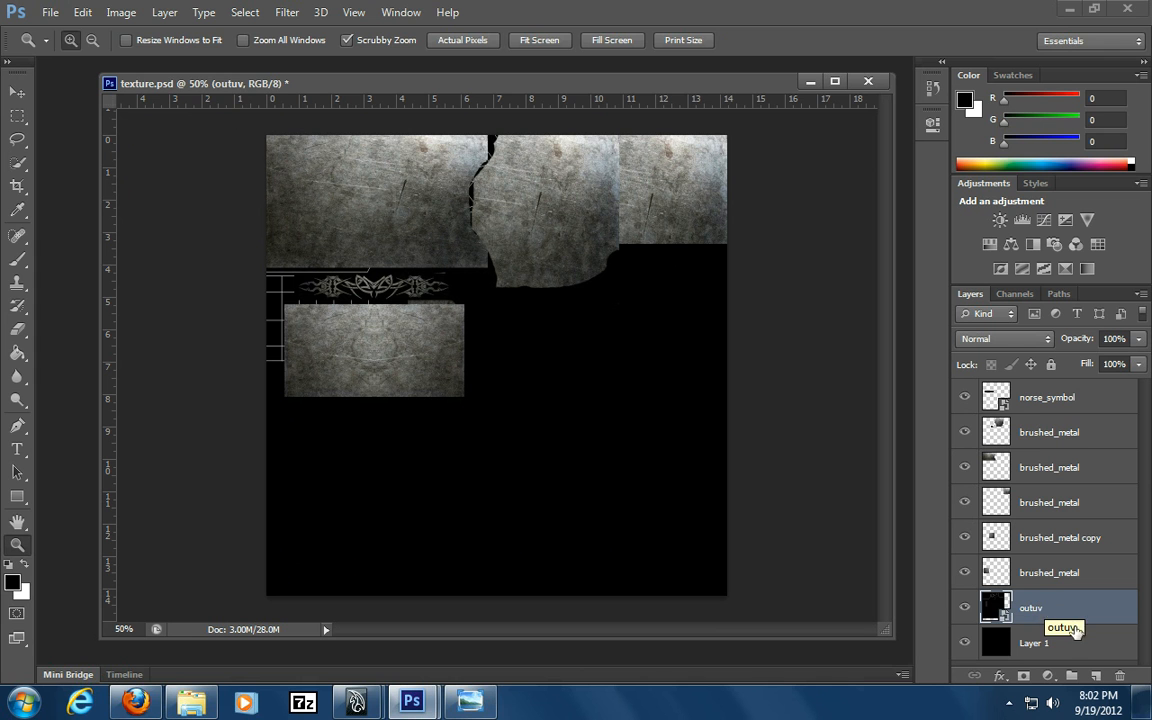
Try to line up the placed outuv layer with the canvas and metal textures, and delete that layer
click(16, 90)
drag(609, 442, 656, 556)
key(ctrl+t)
drag(591, 442, 600, 408)
click(17, 91)
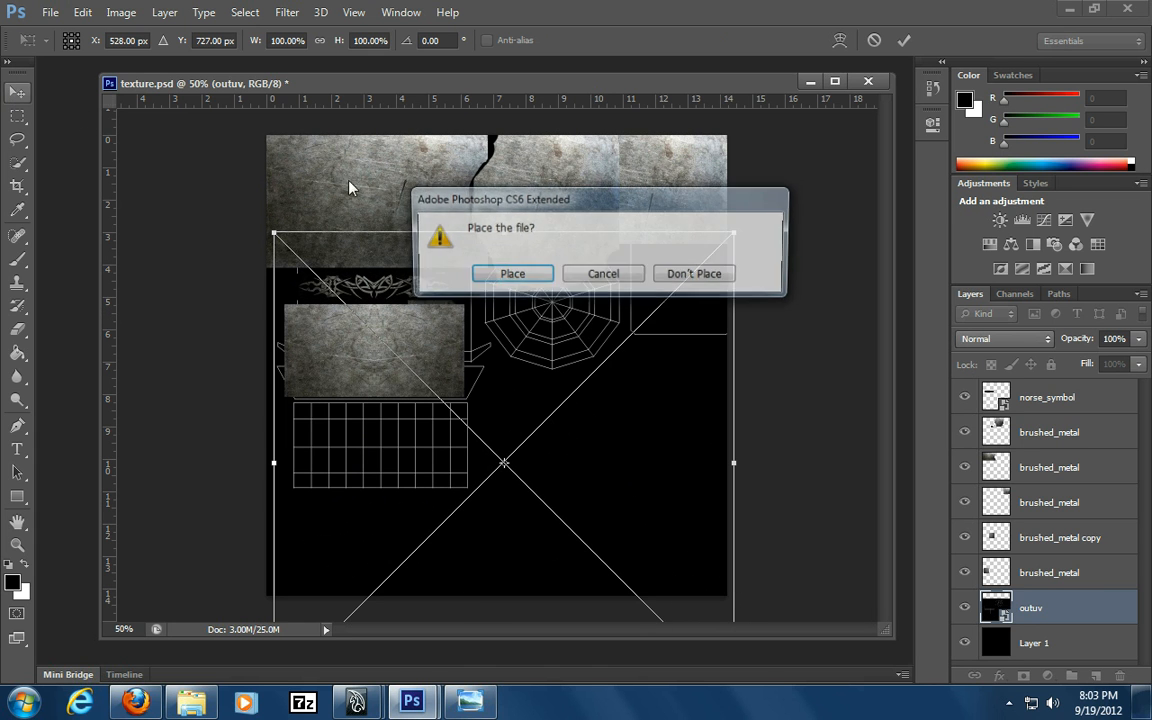
click(693, 272)
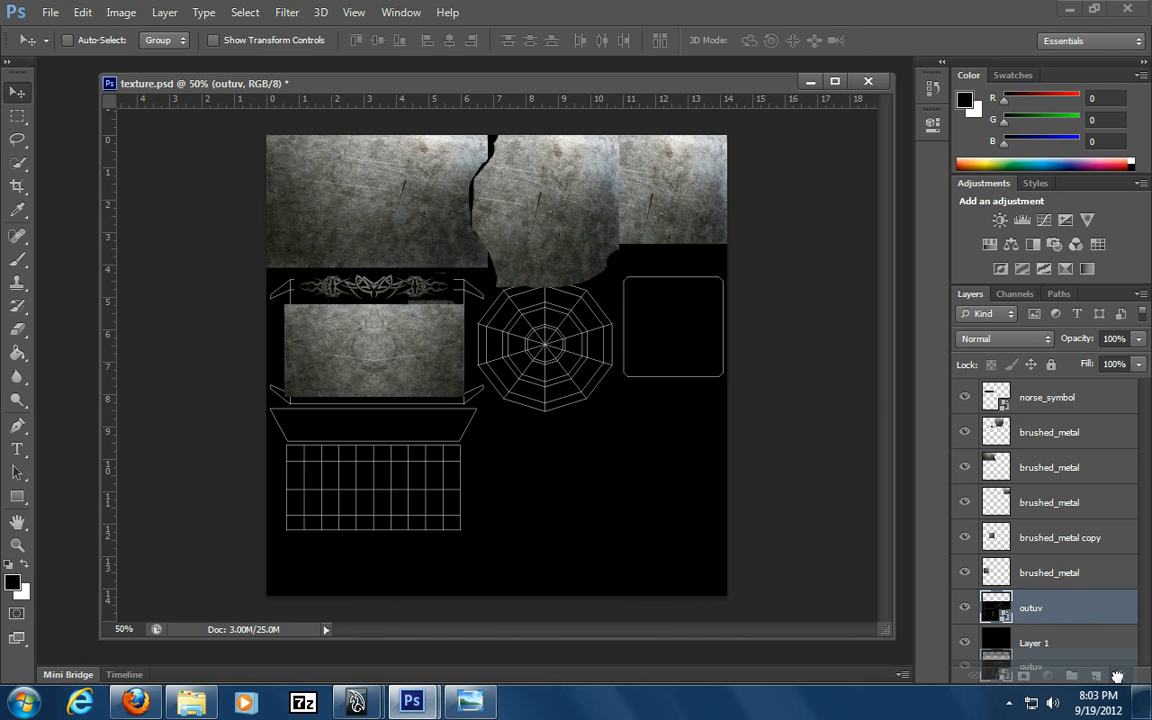
key(Delete)
Switch to Maya, return to object selection and select all the hammer's parts, head and handle
mouse_move(356, 700)
click(377, 655)
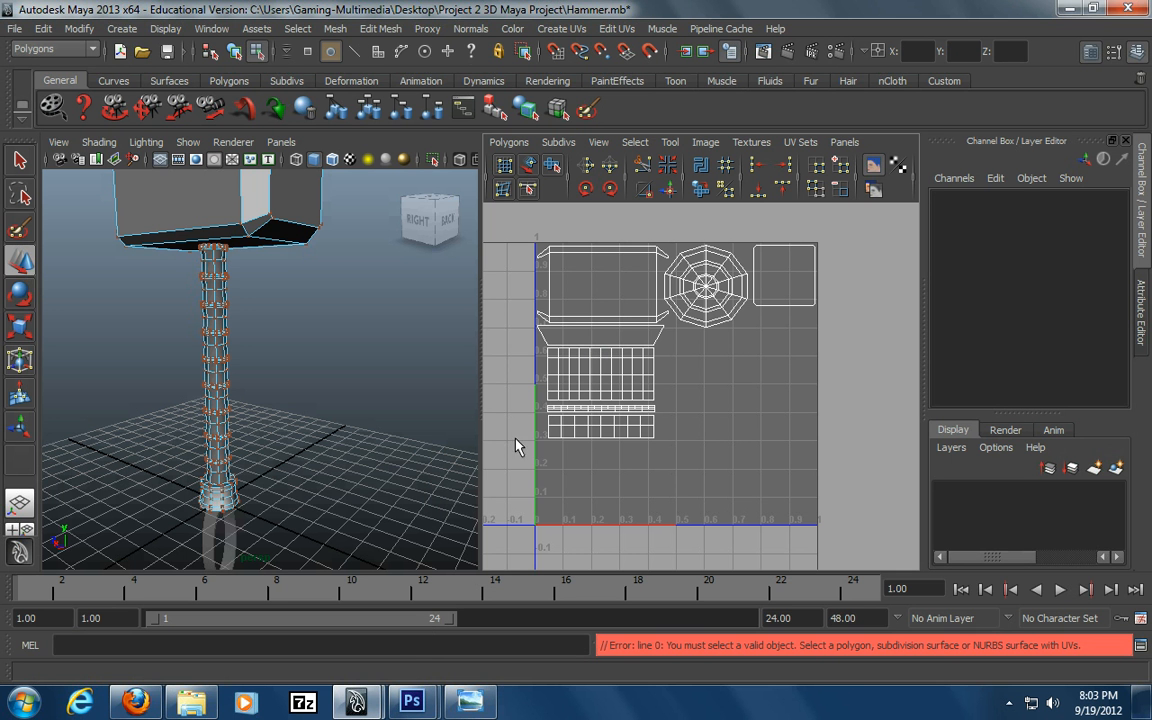
click(231, 51)
click(300, 325)
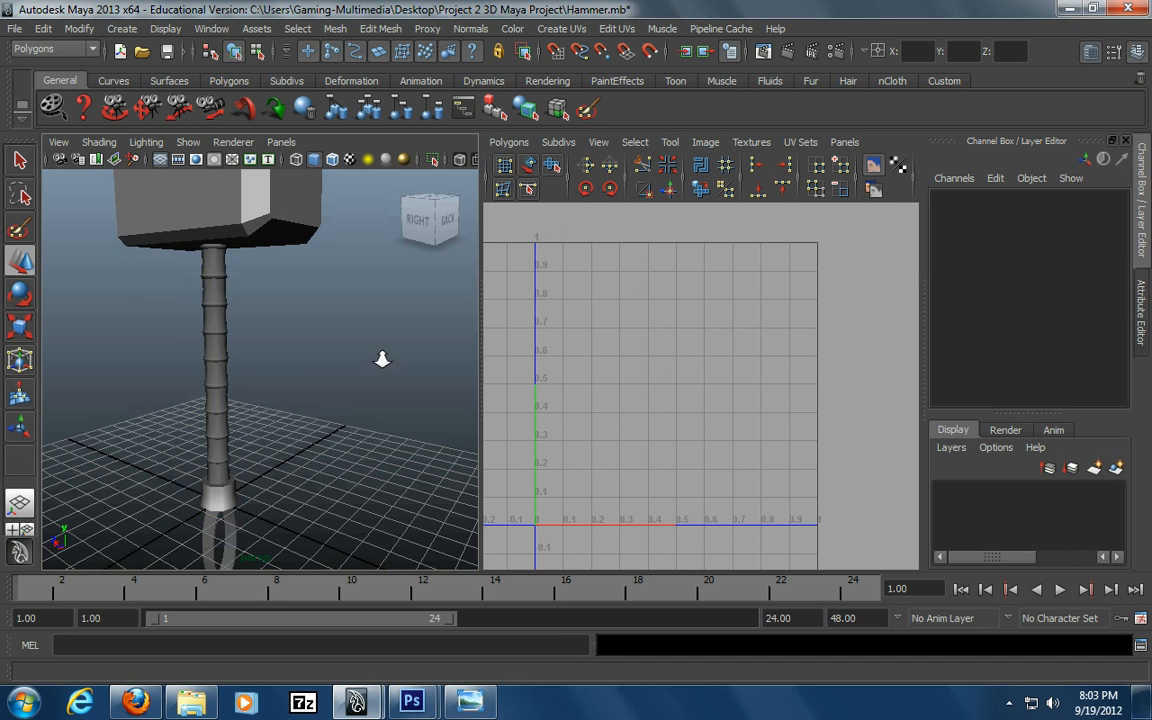
alt+right_drag(350, 327, 245, 334)
drag(316, 239, 140, 447)
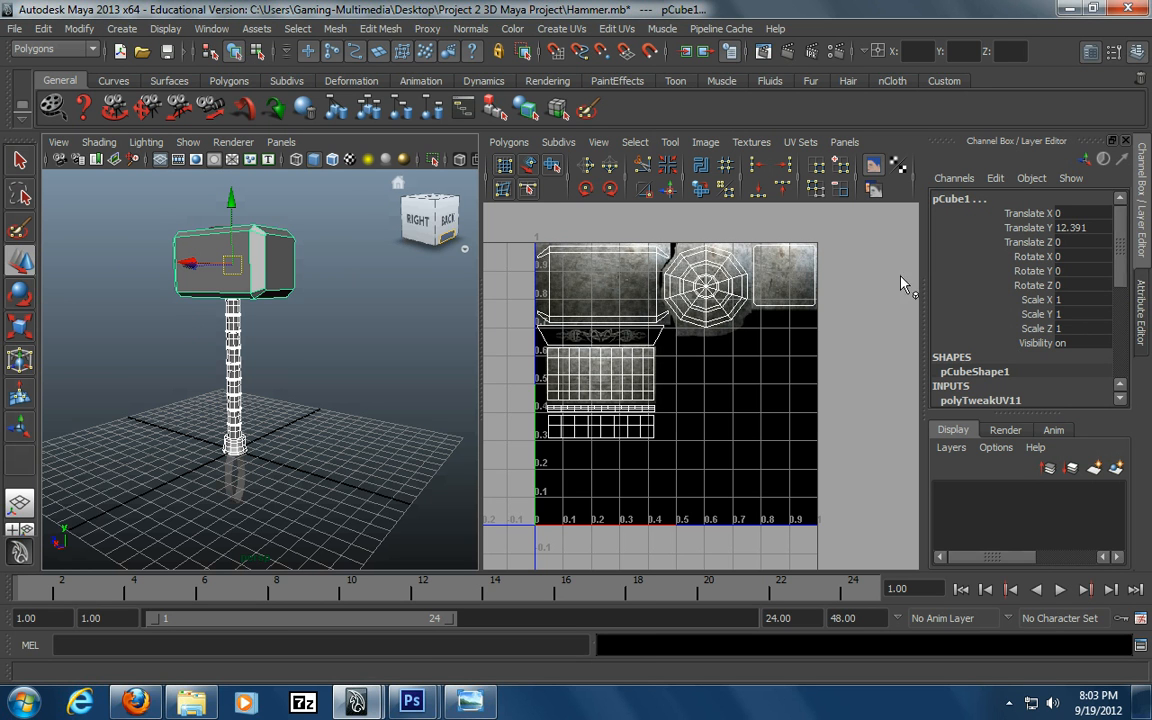
Export a 1024 by 1024 Targa UV snapshot to outuv.tga on the Desktop, overwriting the existing file
click(507, 142)
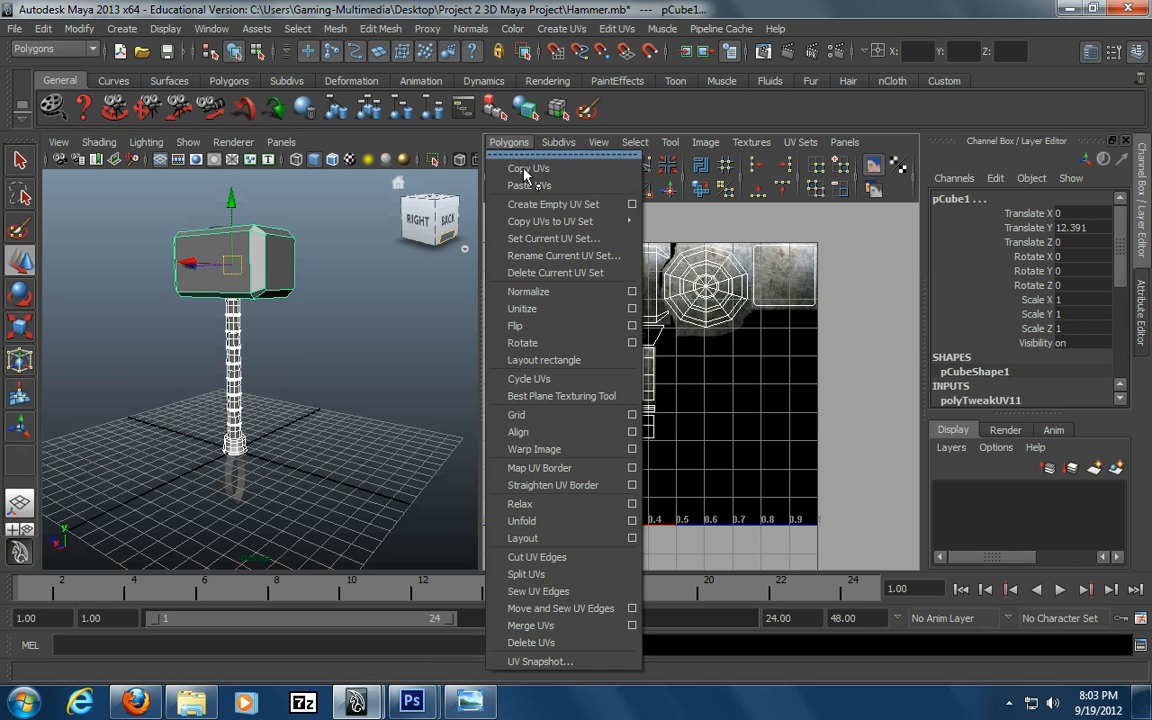
click(586, 663)
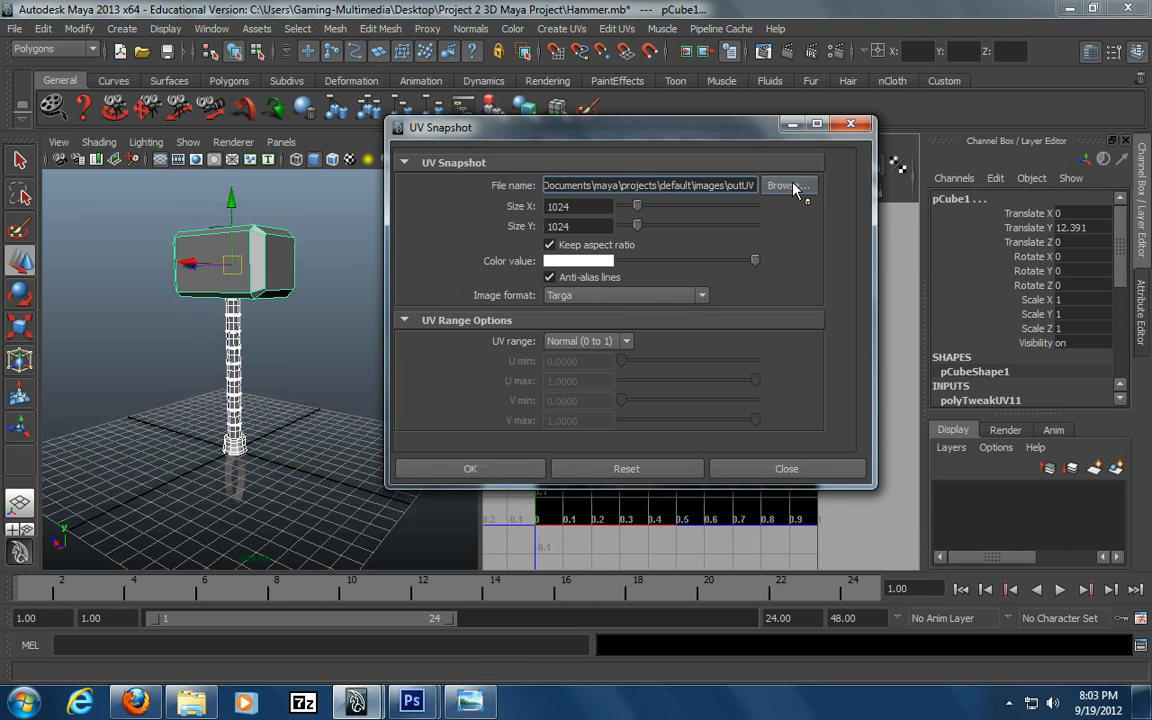
click(785, 185)
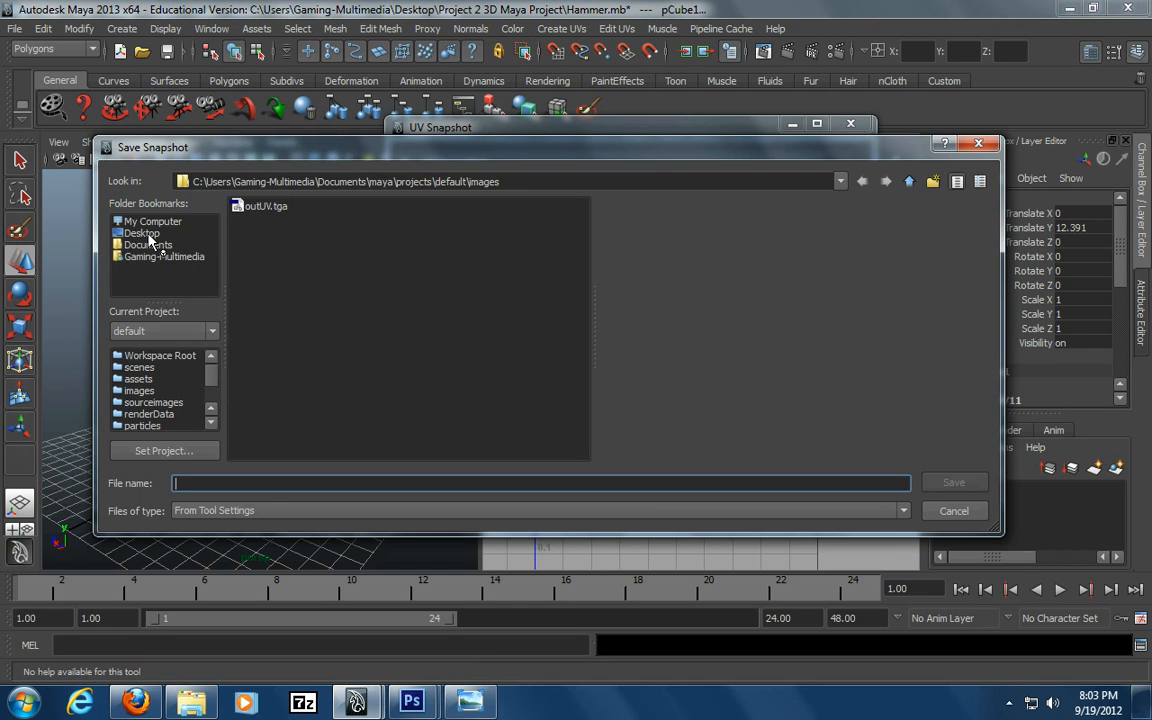
click(148, 236)
double_click(269, 437)
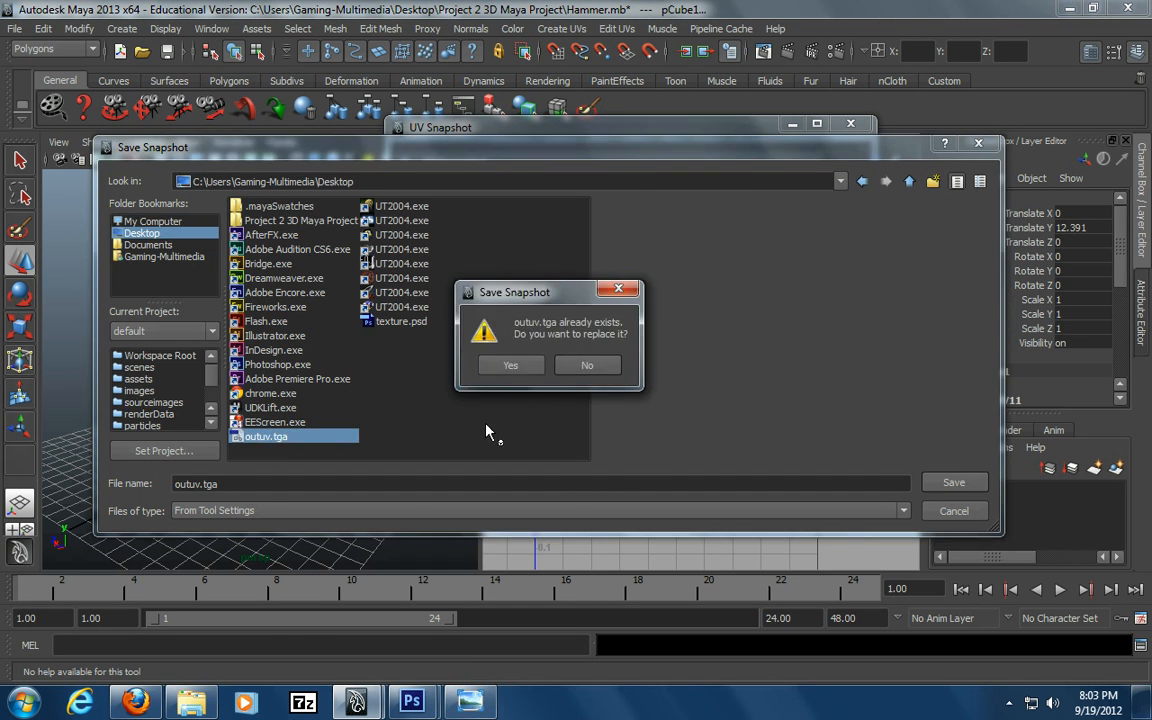
click(509, 363)
click(524, 474)
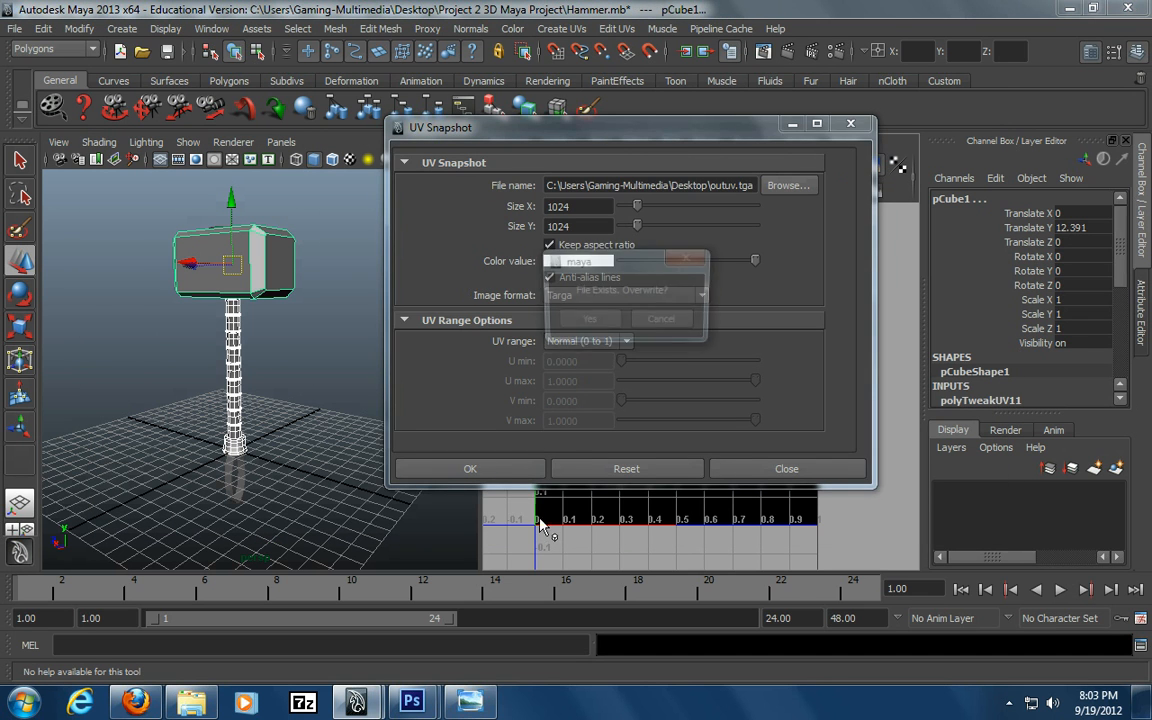
click(594, 329)
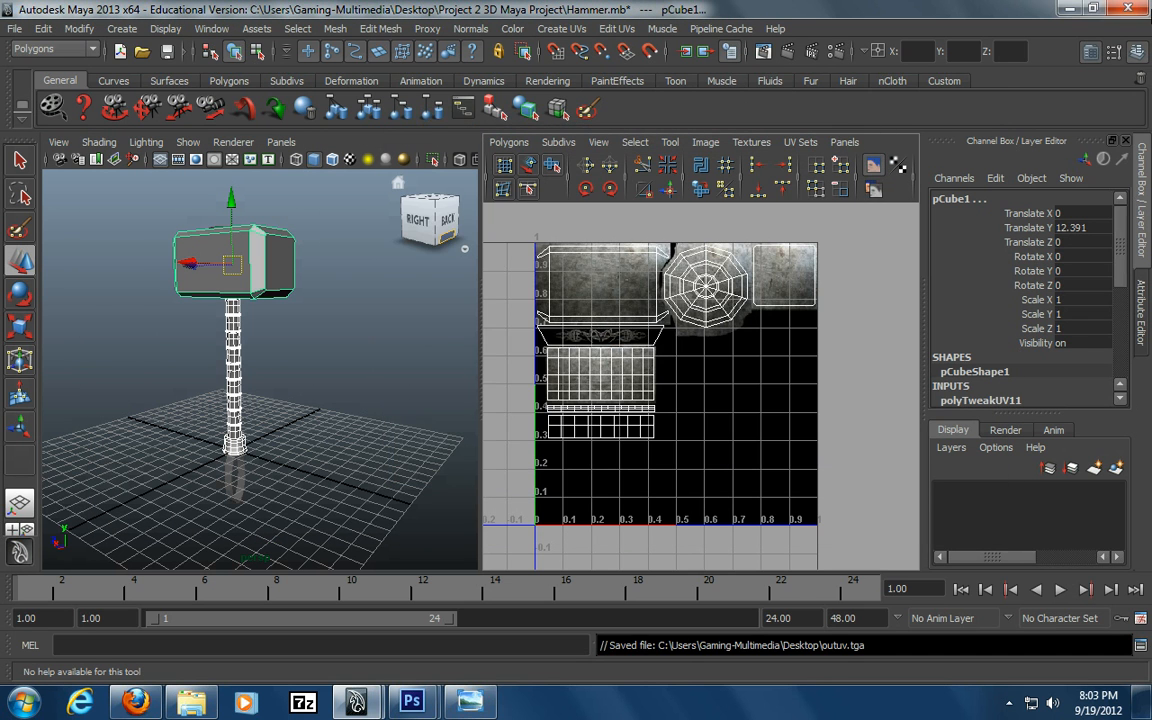
Minimize Maya and place the Desktop's outuv.tga into texture.psd above Layer 1, aligned with the canvas
click(1067, 9)
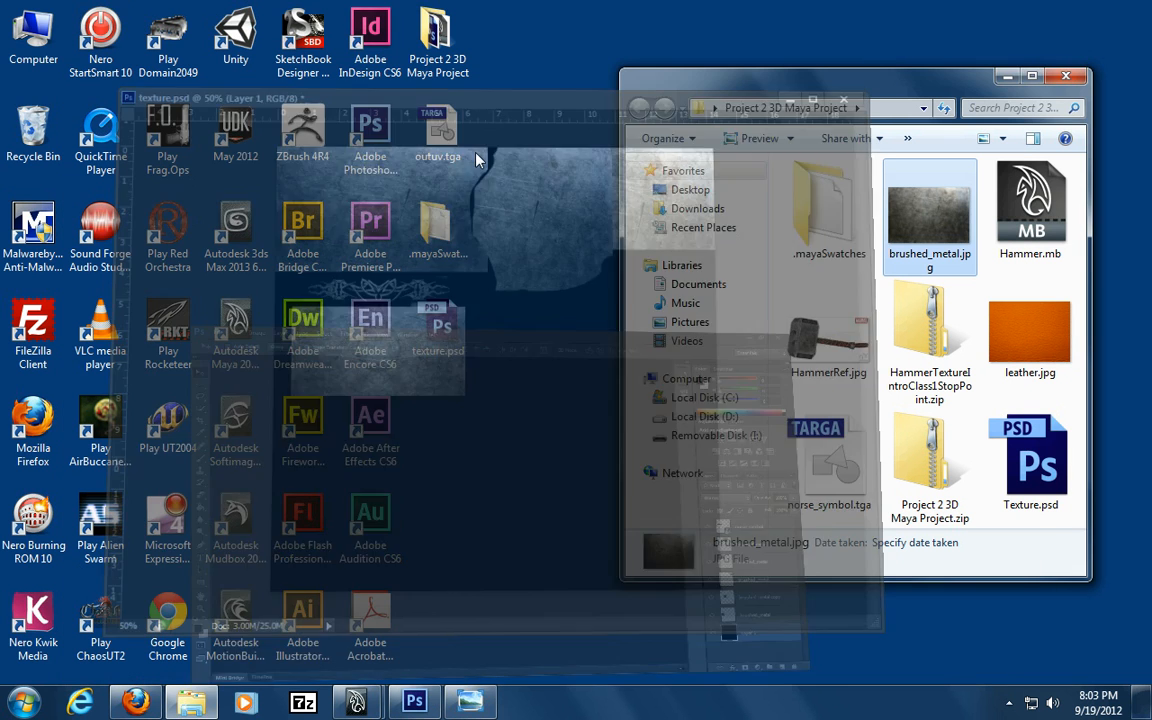
click(1067, 9)
drag(437, 130, 558, 365)
click(18, 90)
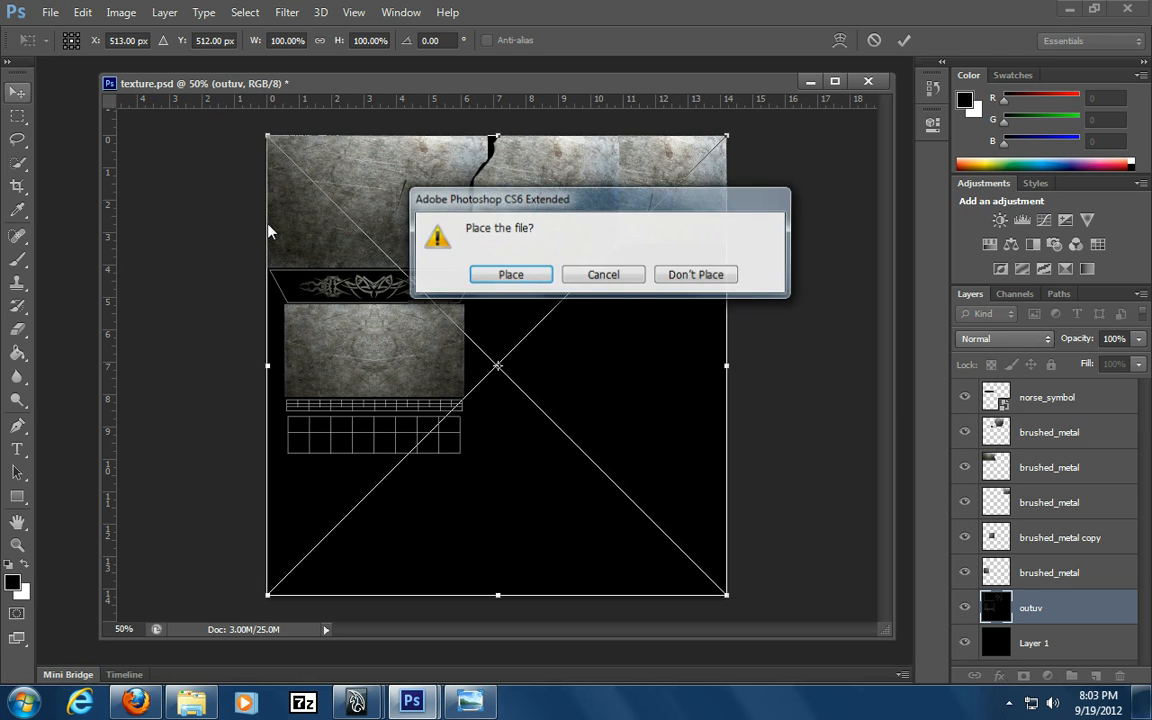
click(497, 273)
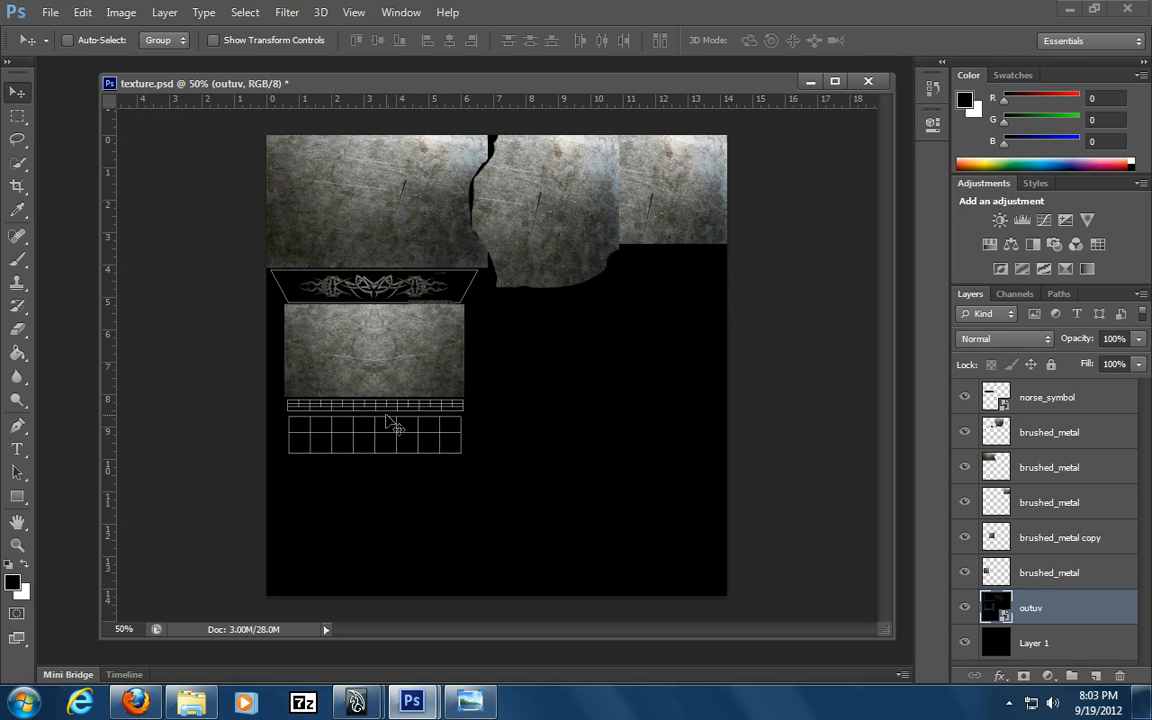
Examine the handle's strip shells beneath the metal textures and find leather.jpg in the project folder
key(z)
click(388, 430)
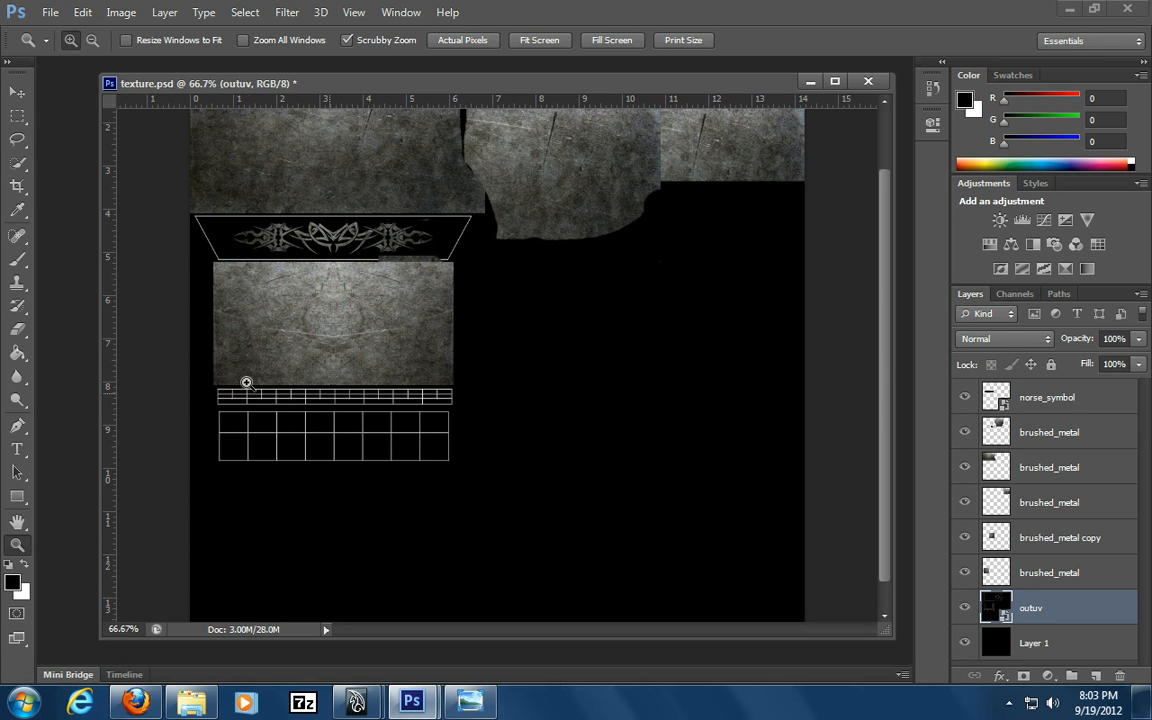
click(310, 404)
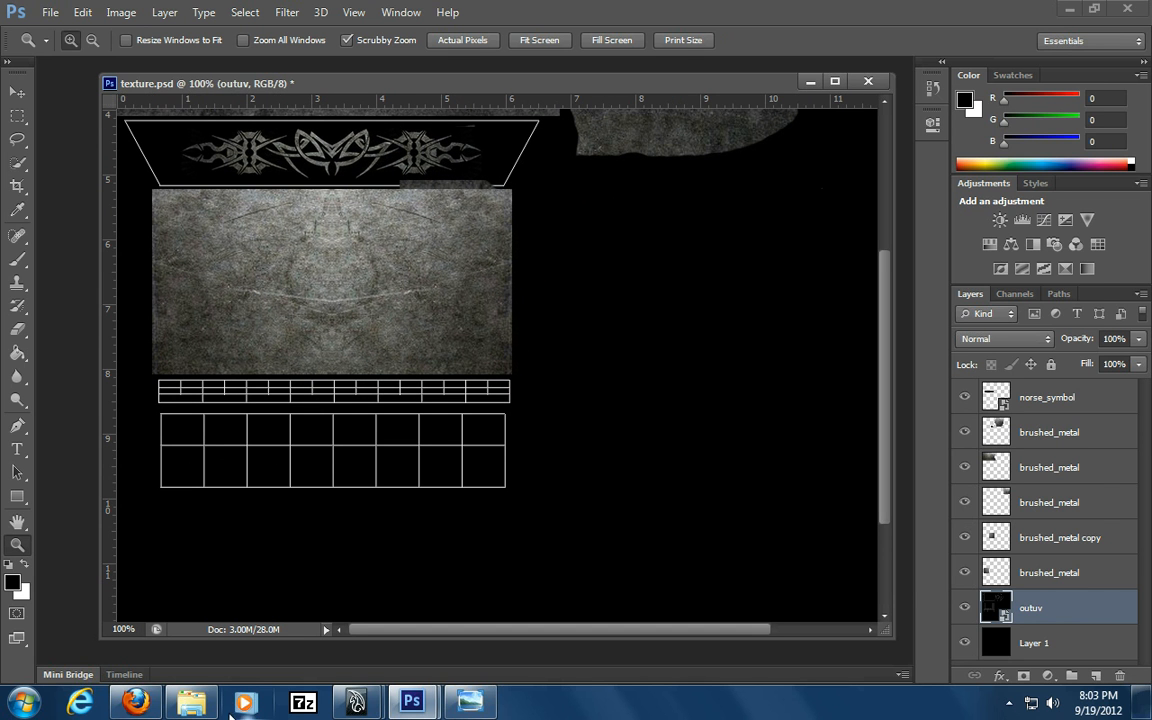
click(191, 703)
click(1022, 335)
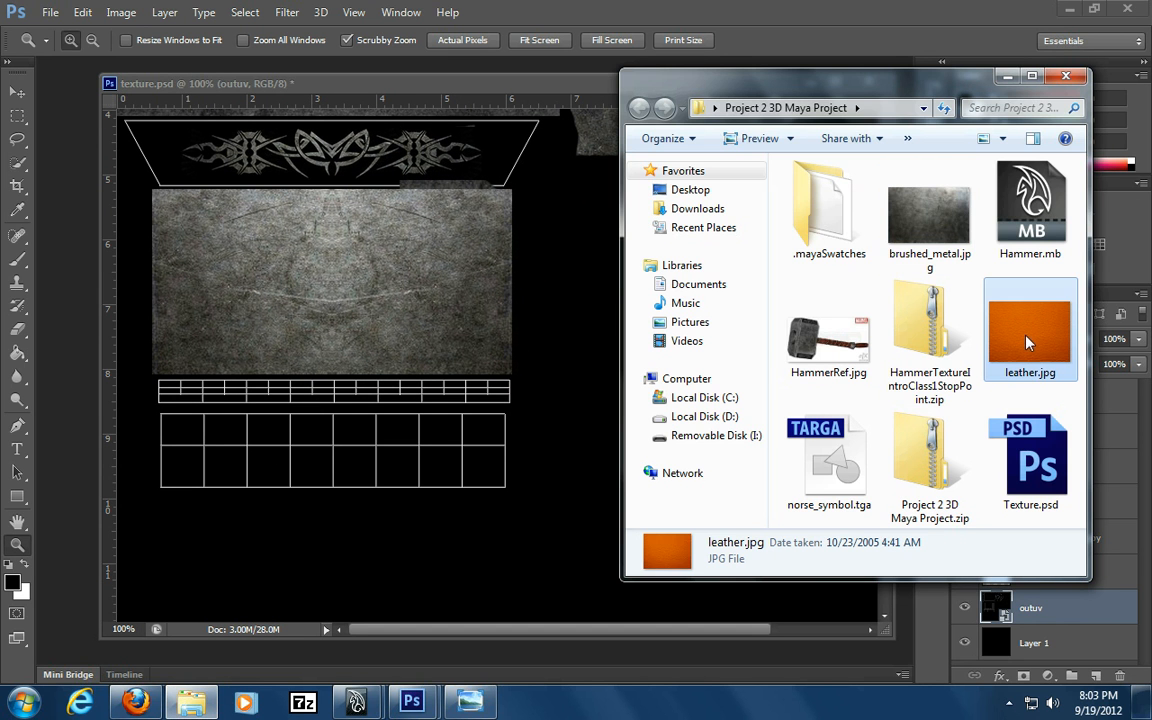
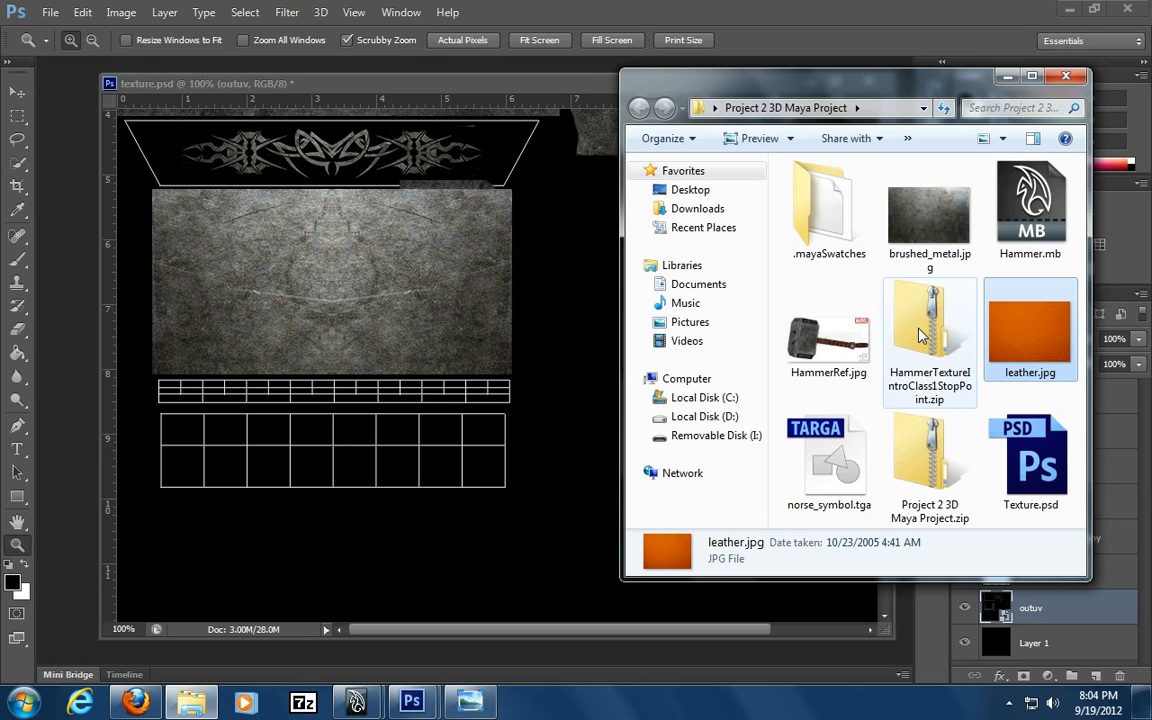
Return to Photoshop and minimize the texture.psd document window to clear the workspace
click(549, 93)
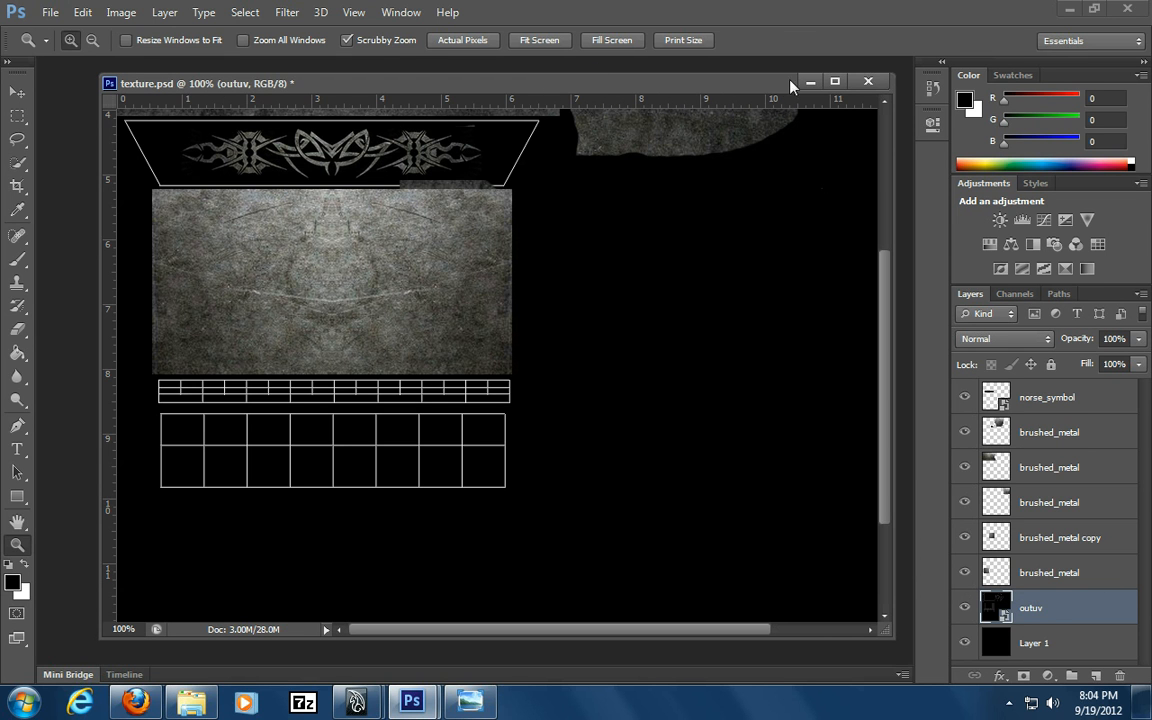
drag(768, 85, 739, 88)
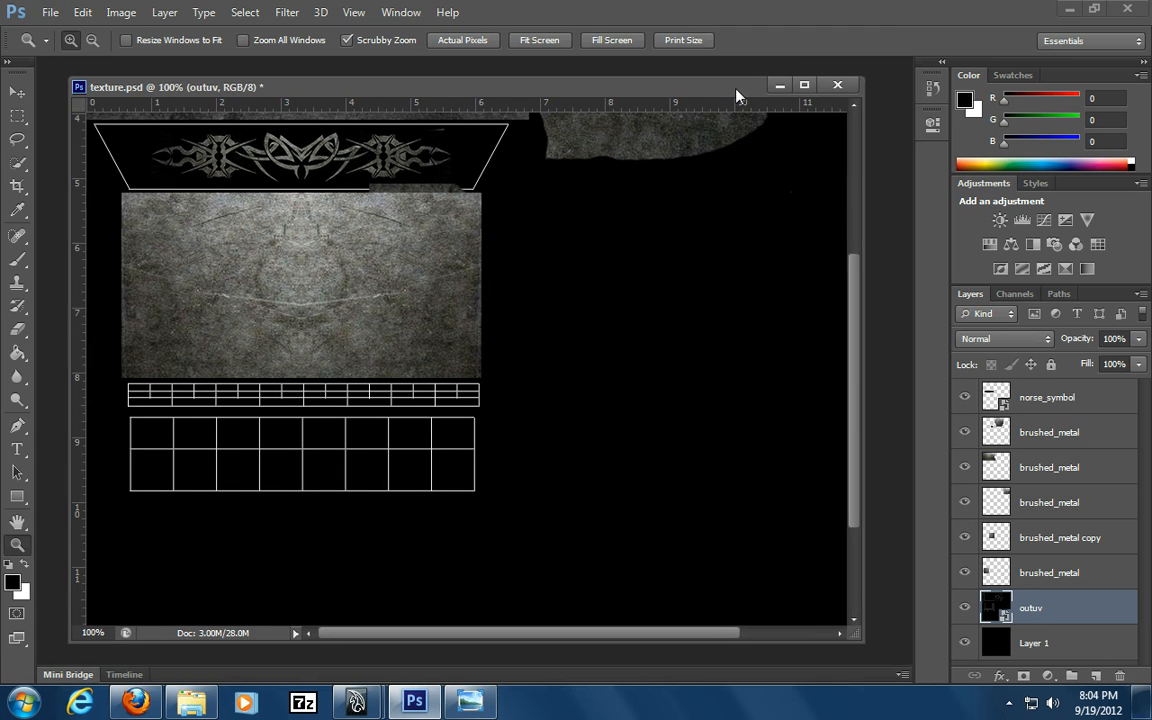
drag(229, 88, 232, 91)
click(784, 88)
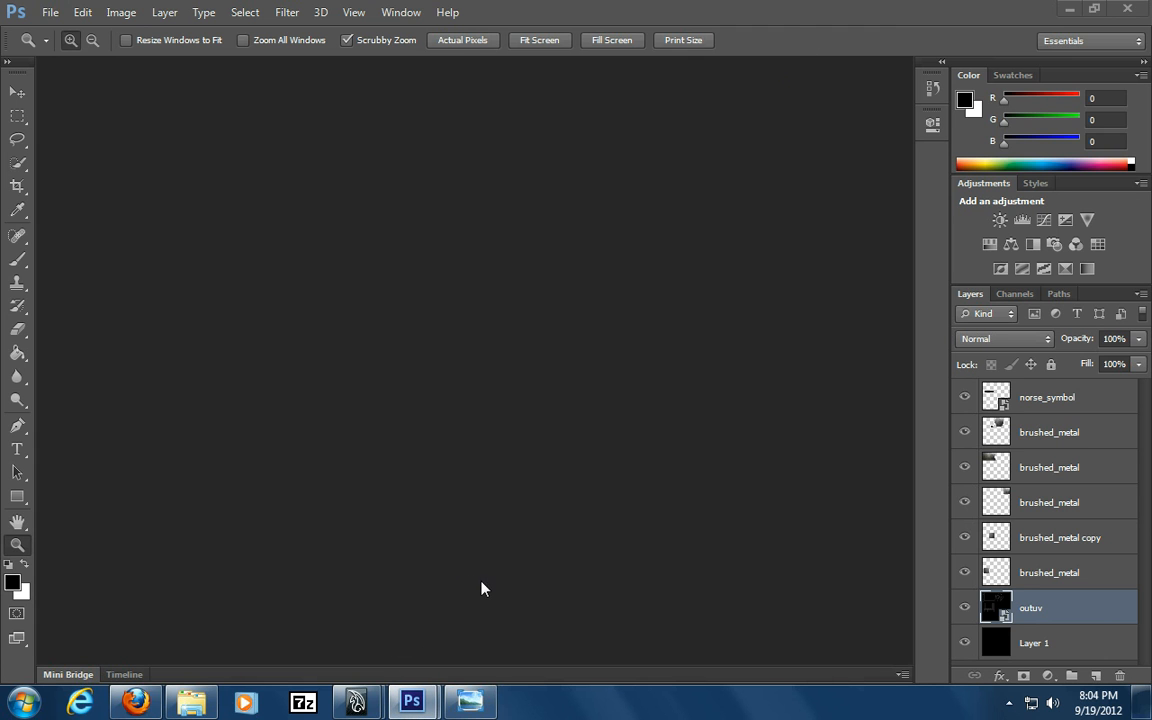
Open HammerRef.jpg from the Project 2 3D Maya Project folder as a separate document in Photoshop
click(191, 702)
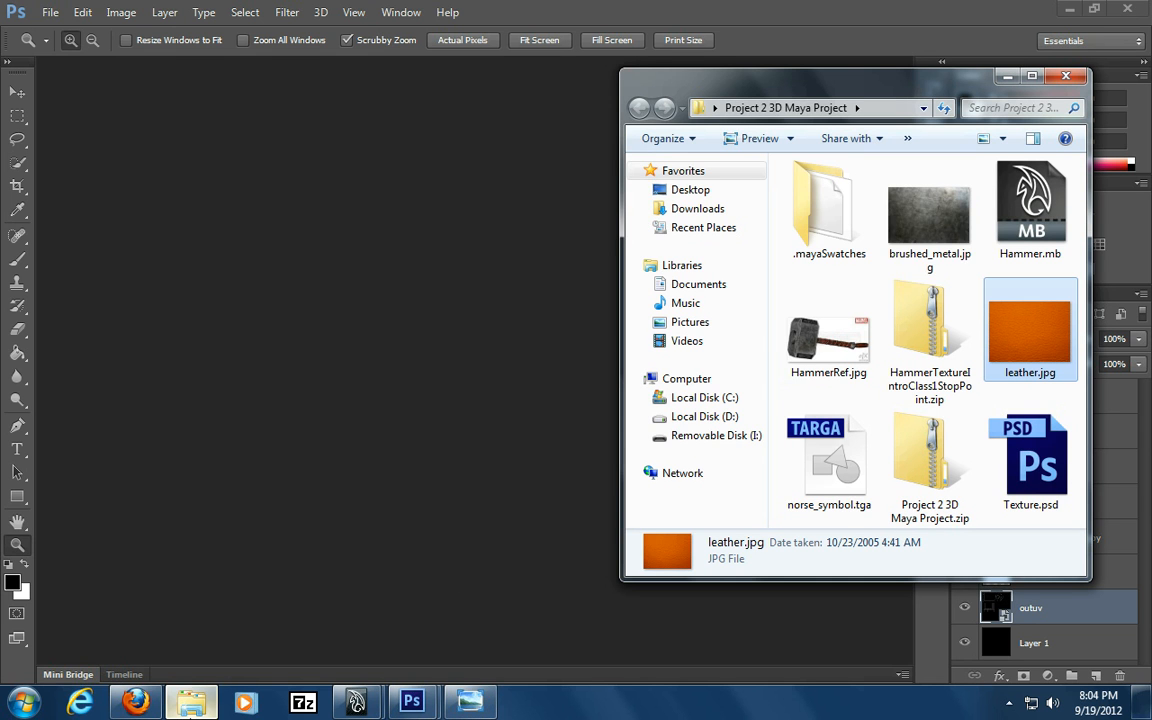
drag(620, 231, 573, 231)
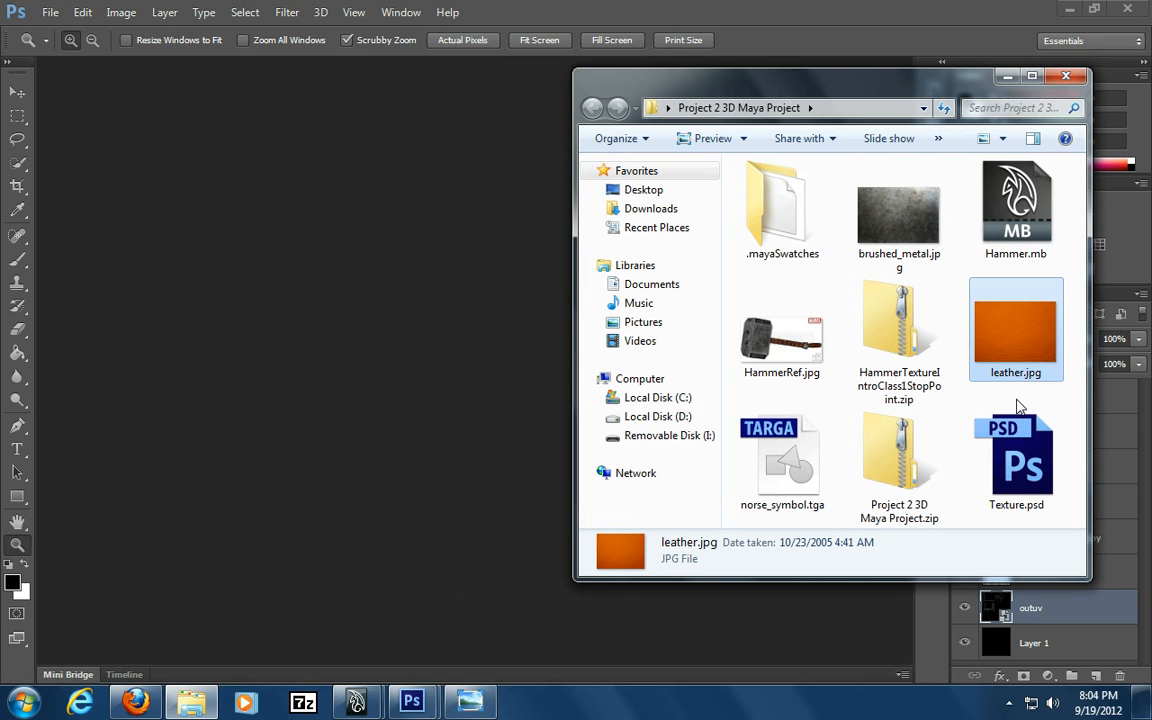
click(797, 358)
key(super)
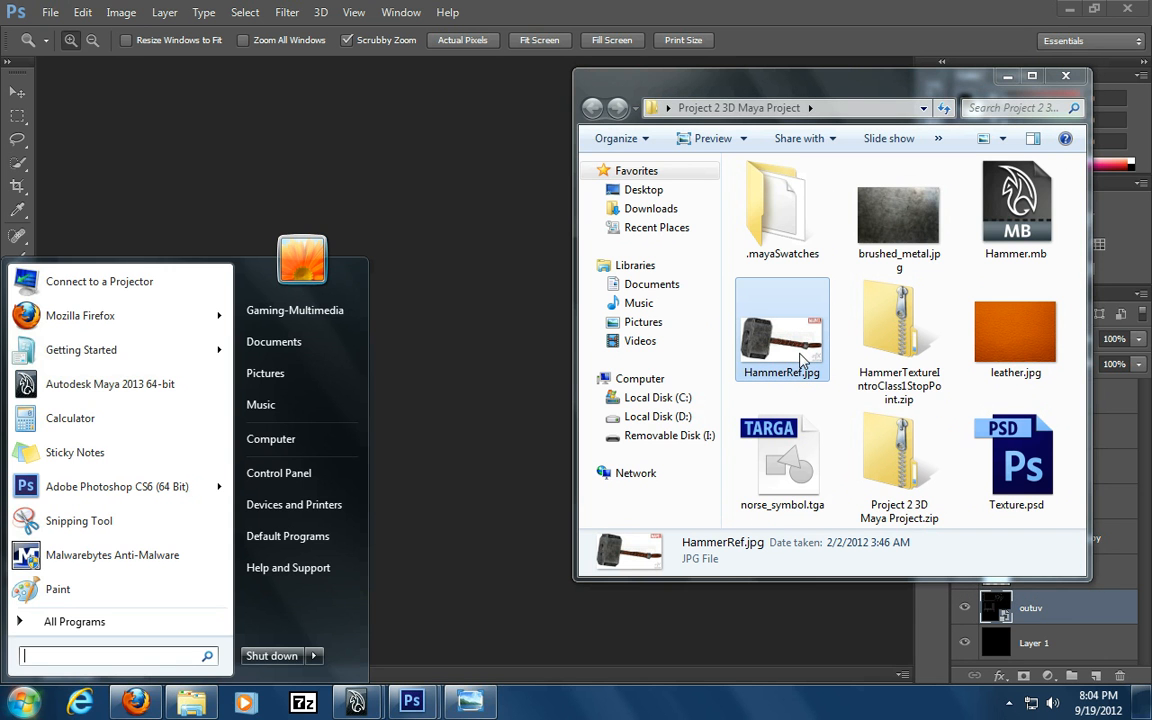
key(super)
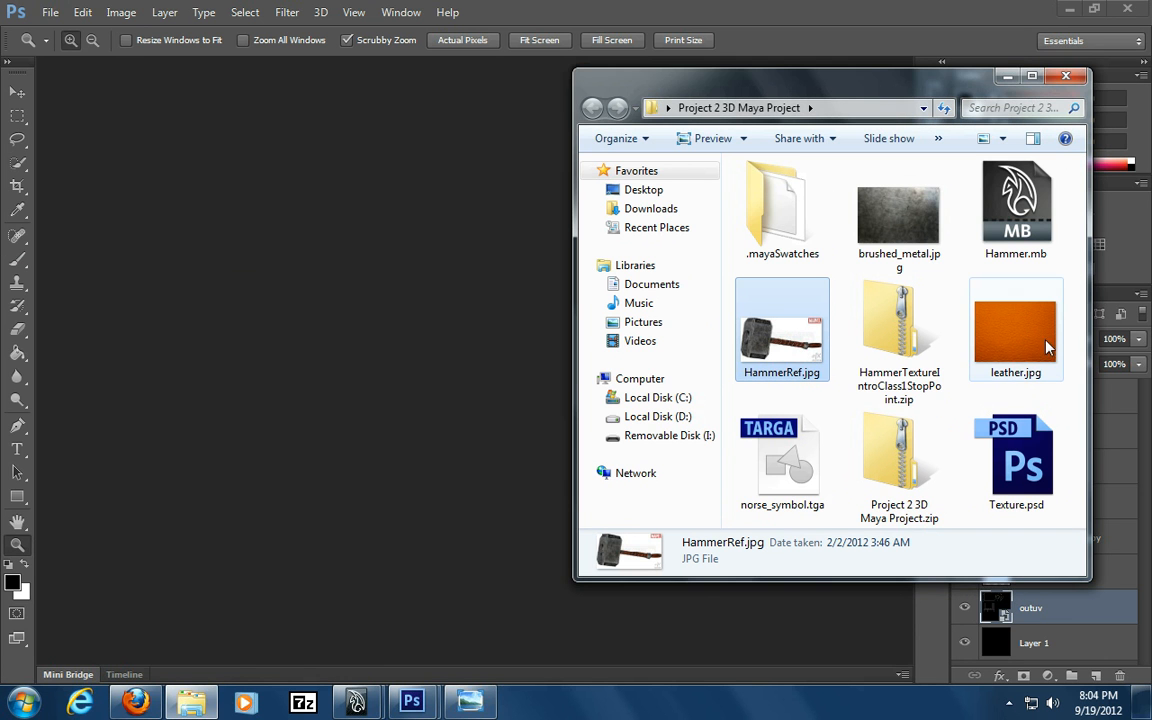
click(1015, 333)
key(super)
shift+click(755, 348)
click(800, 346)
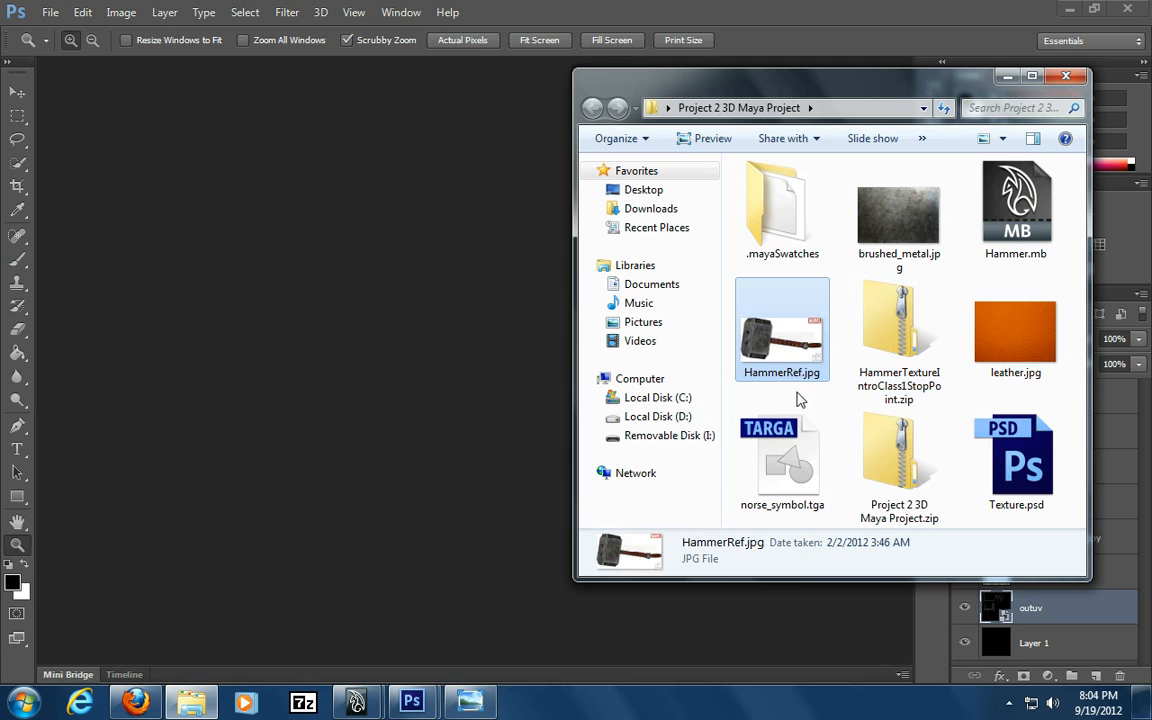
drag(798, 350, 266, 349)
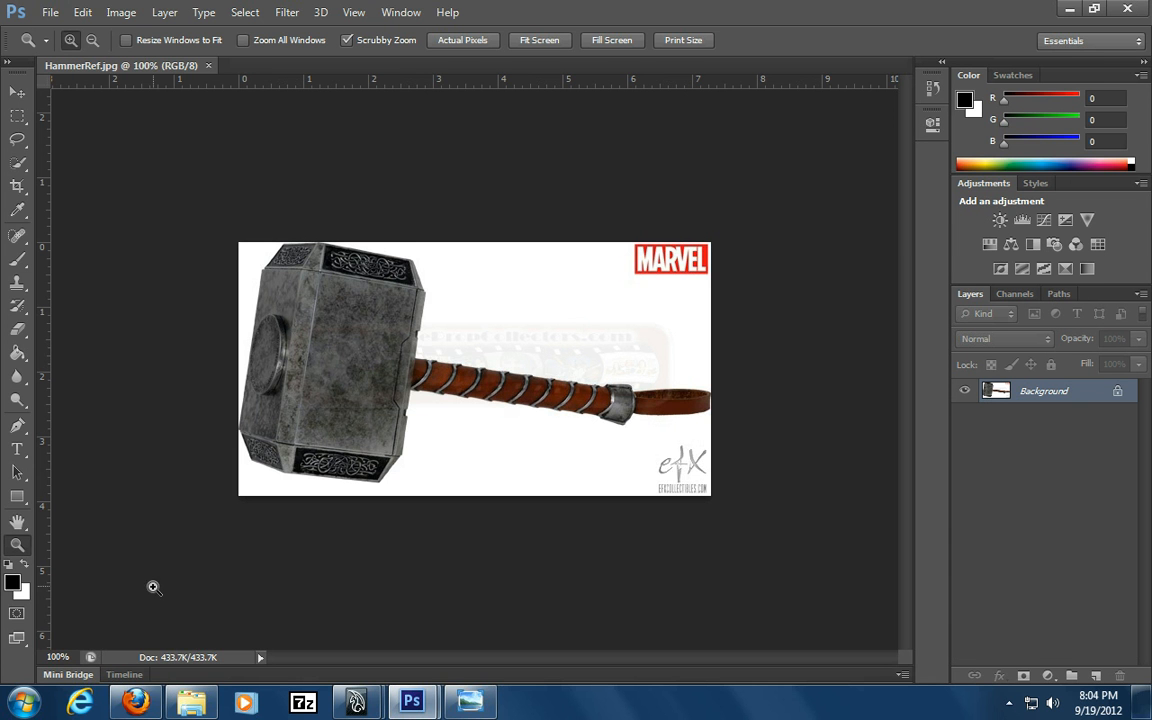
Open leather.jpg from the project folder as a separate document and arrange it beside HammerRef.jpg in floating windows
drag(140, 72, 140, 99)
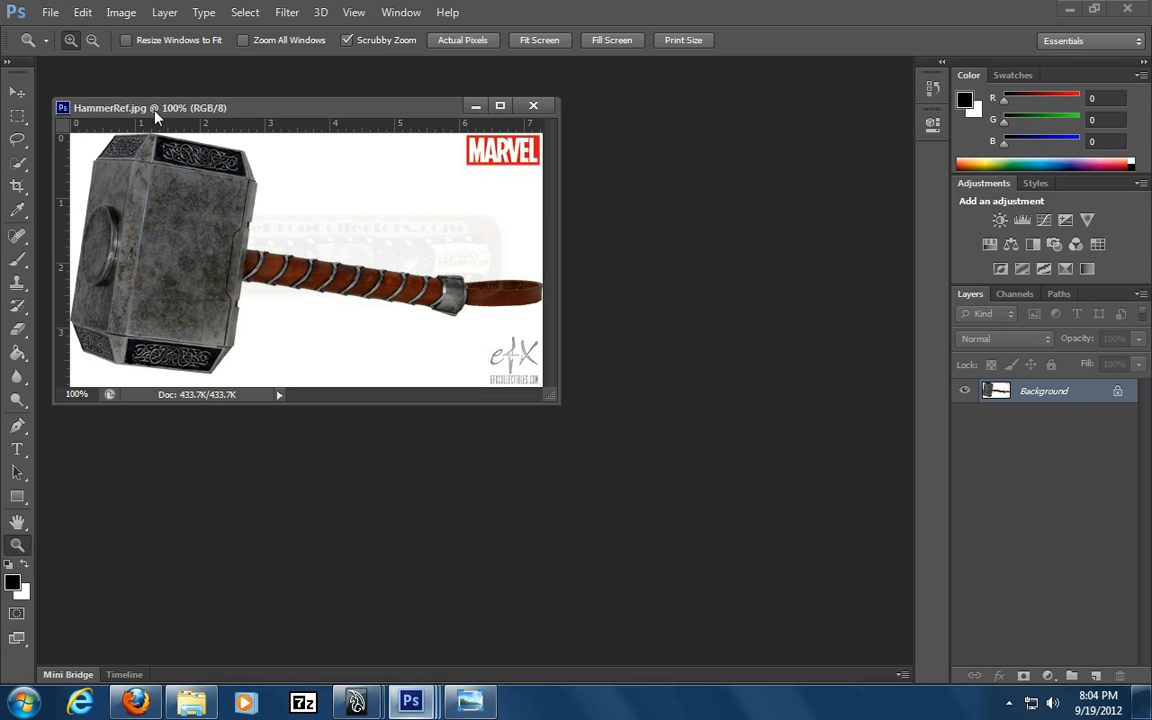
click(189, 703)
drag(1012, 330, 357, 542)
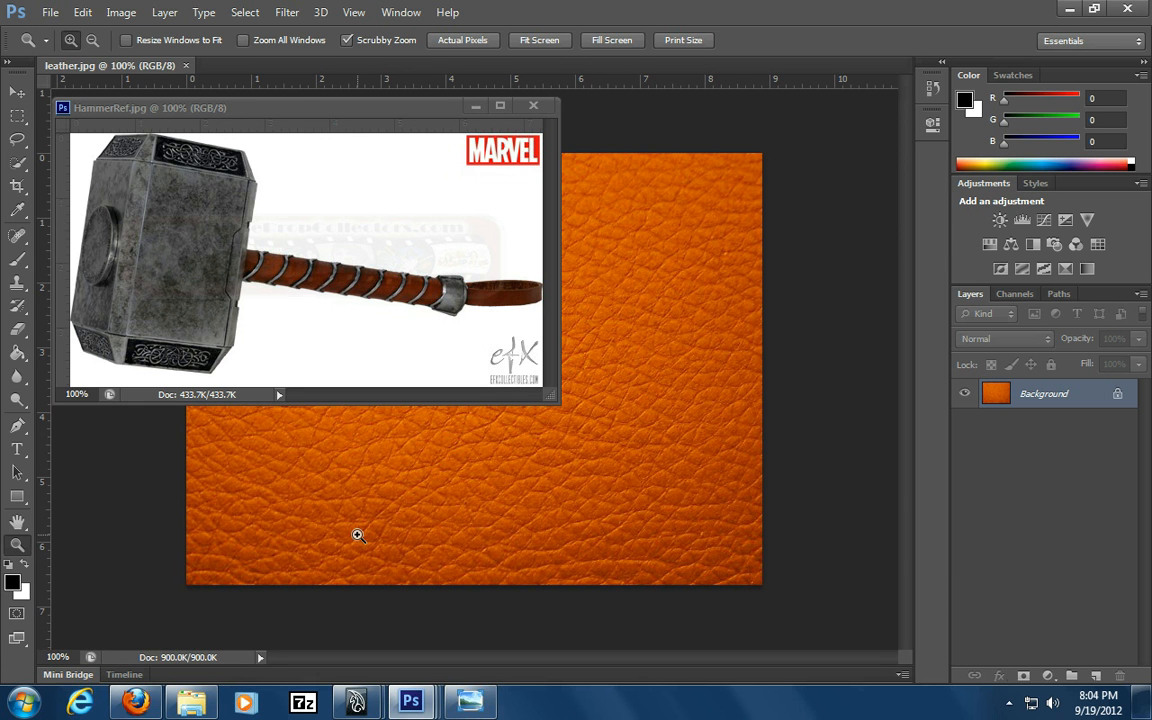
drag(143, 67, 339, 76)
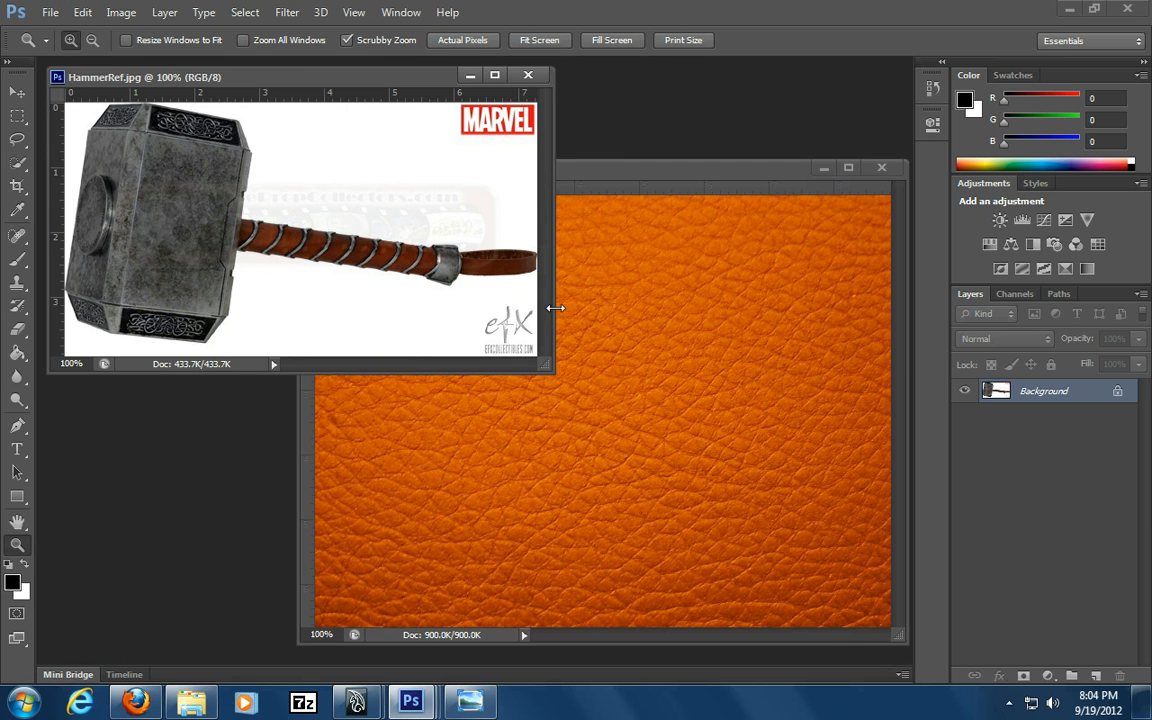
drag(567, 178, 586, 177)
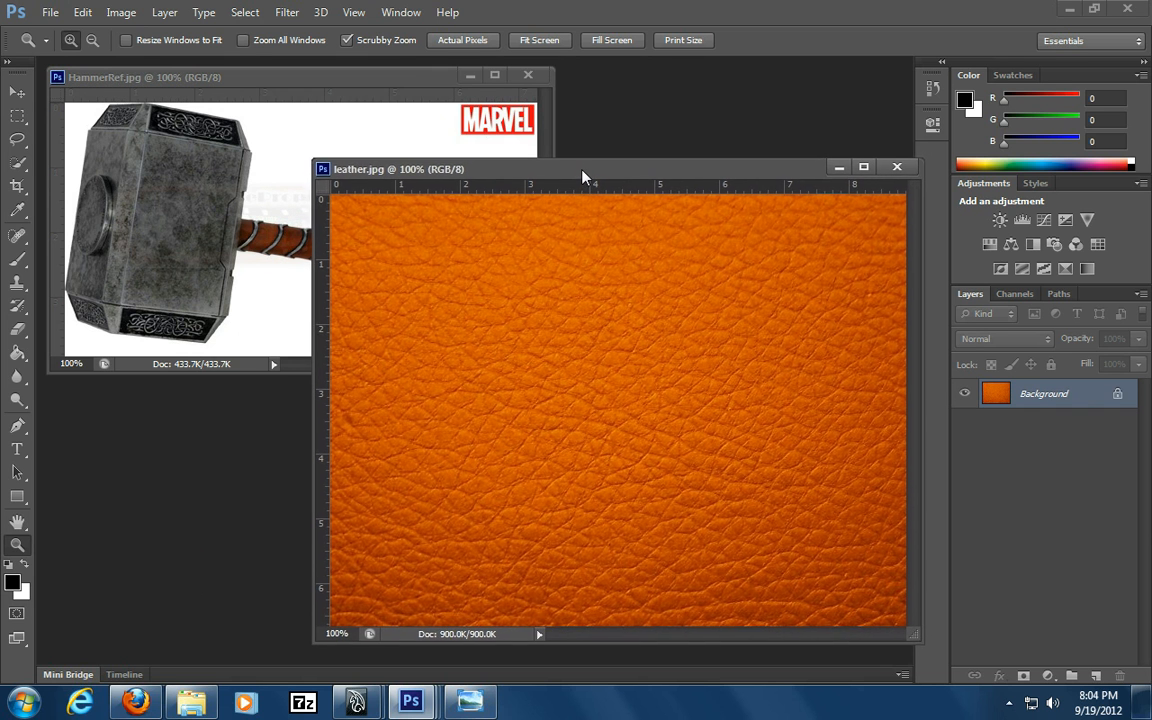
drag(432, 180, 638, 139)
Darken leather.jpg to match the reference handle using Hue/Saturation with hue -4, saturation +100 and lightness -66
click(121, 12)
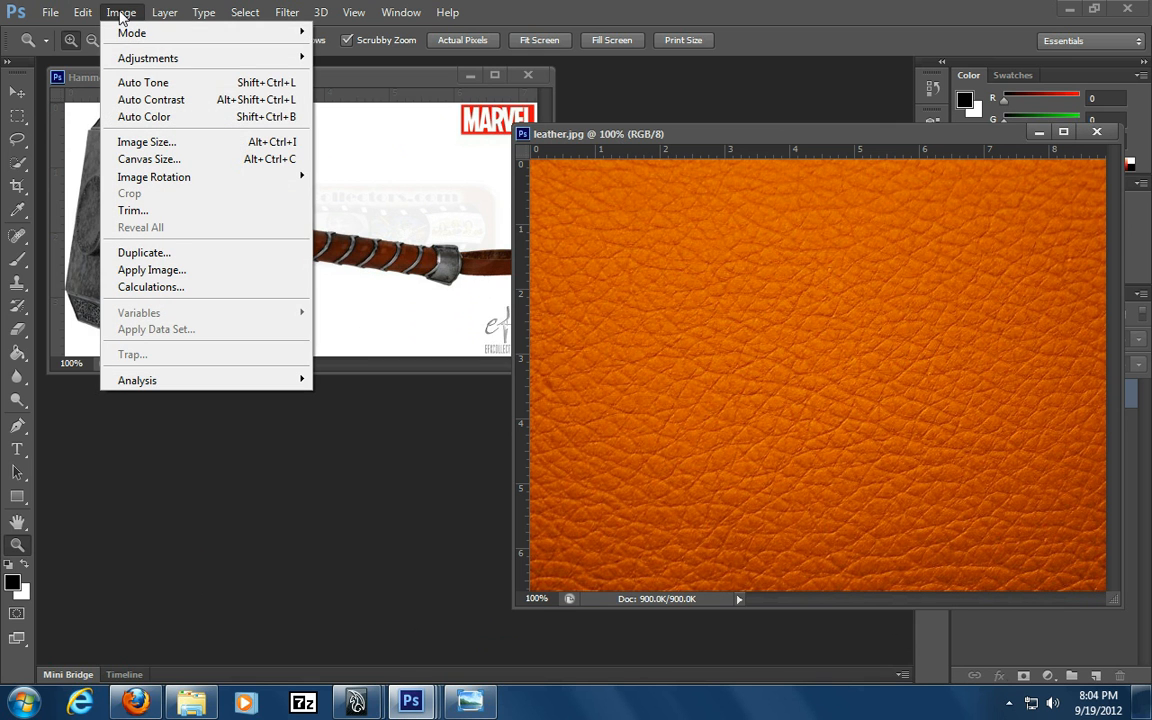
mouse_move(145, 62)
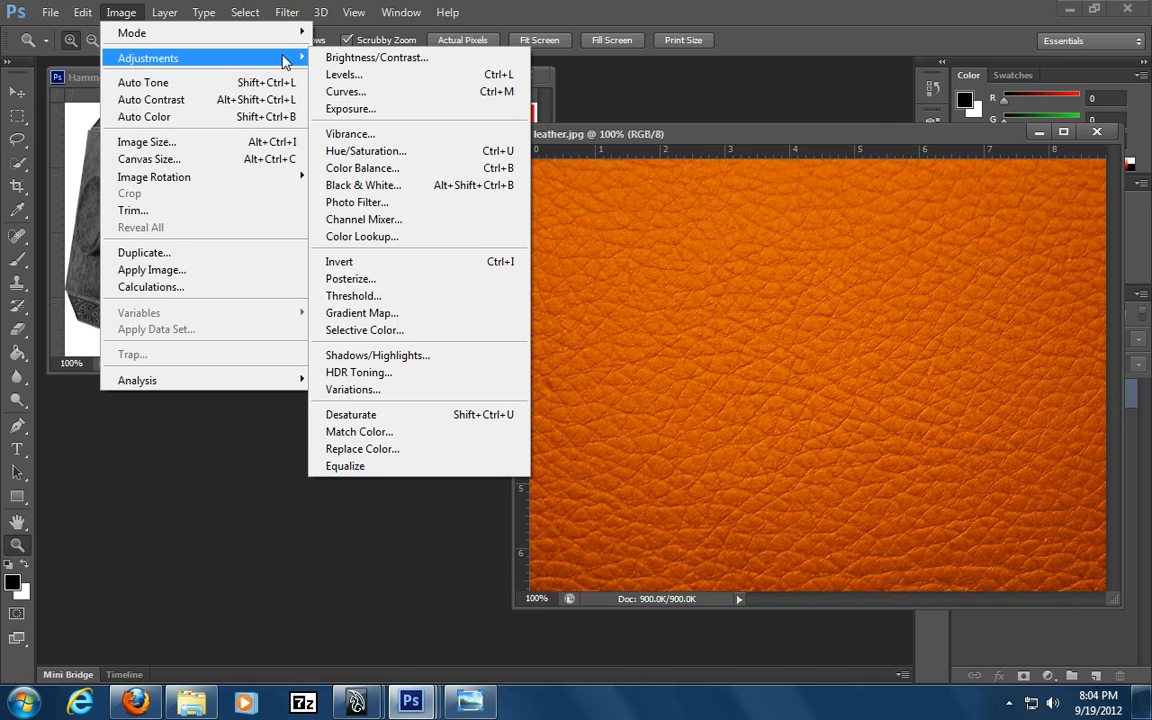
click(406, 153)
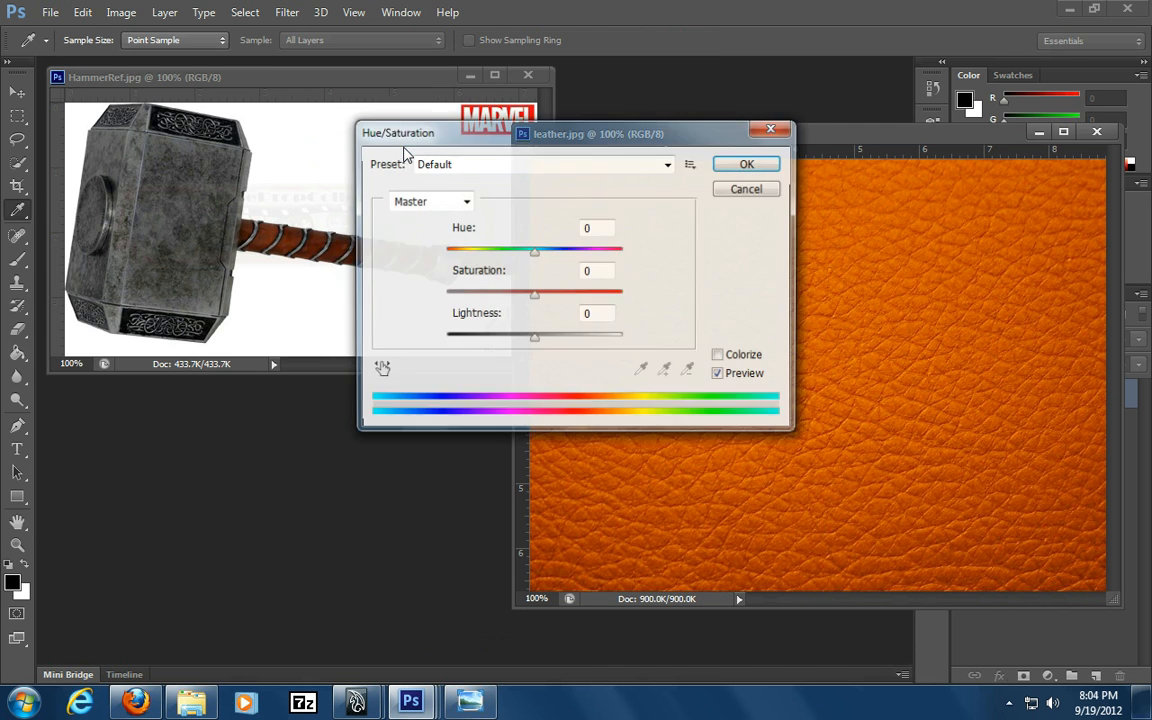
drag(455, 130, 175, 370)
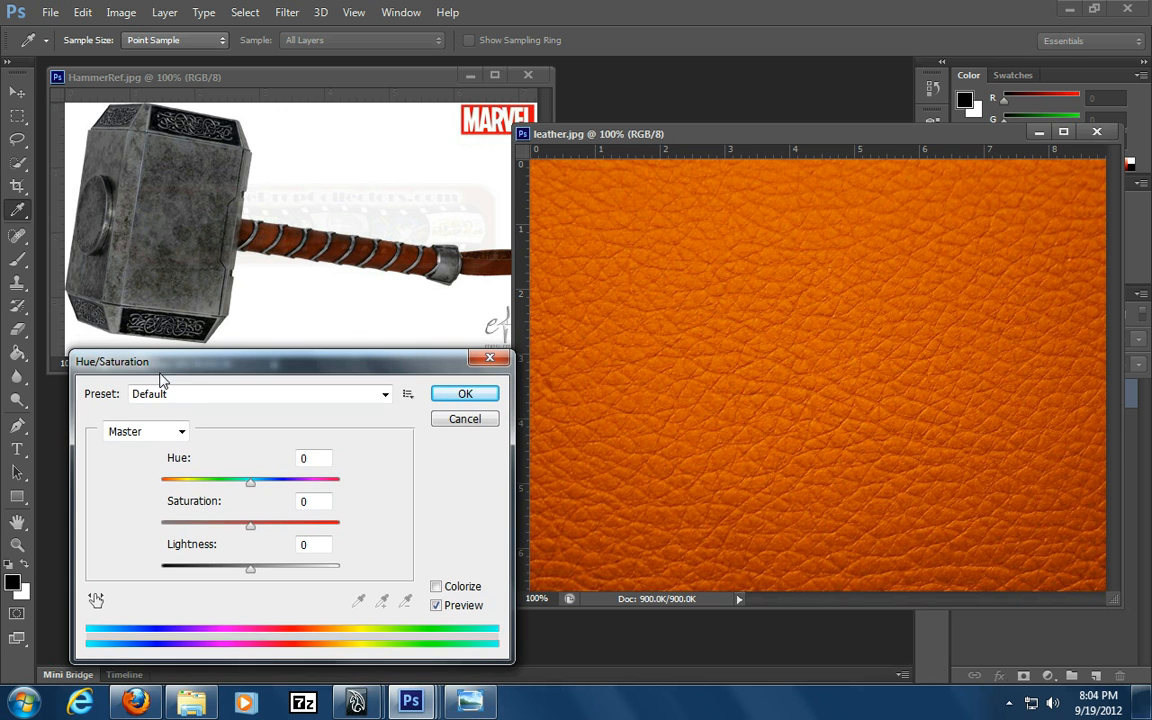
drag(250, 568, 211, 575)
drag(250, 527, 406, 529)
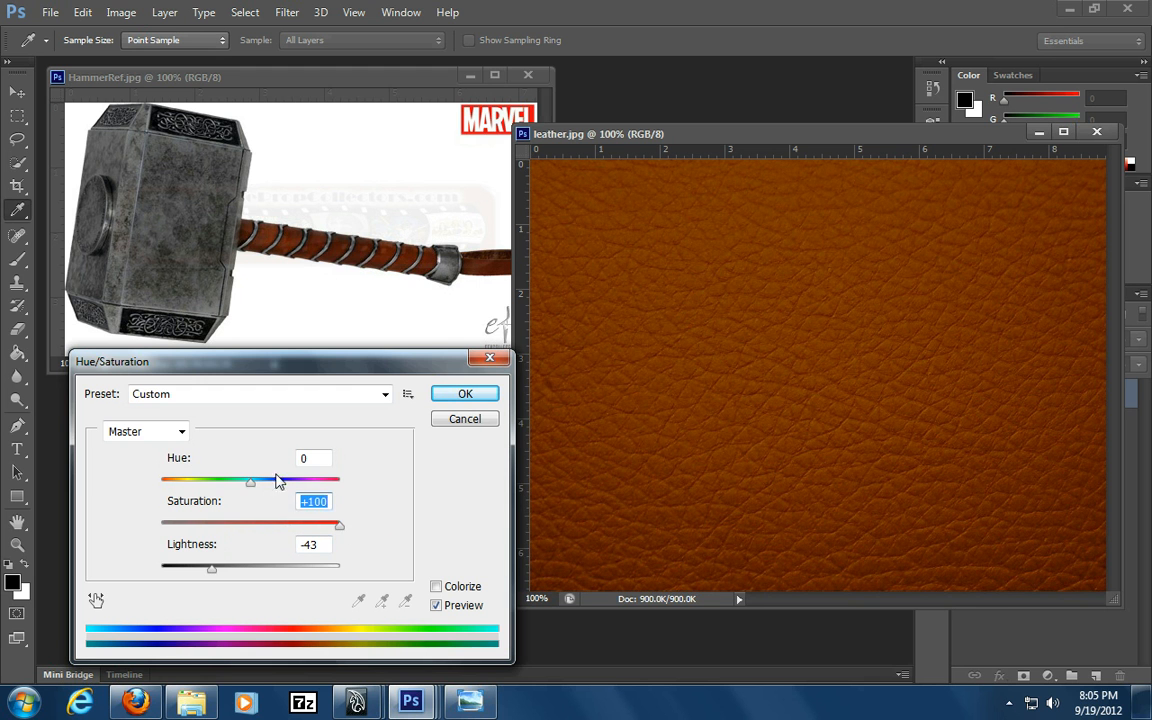
mouse_move(254, 490)
mouse_down()
mouse_move(166, 484)
mouse_move(268, 500)
mouse_move(248, 501)
mouse_up()
drag(212, 568, 195, 585)
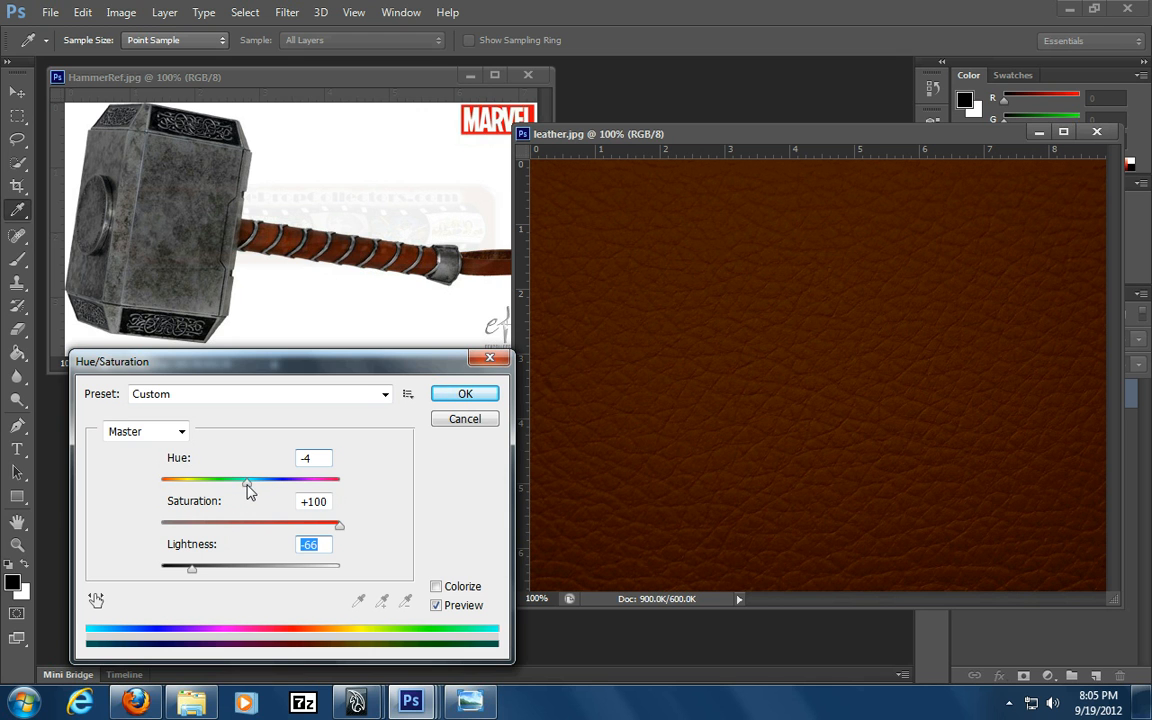
drag(247, 484, 248, 484)
click(465, 394)
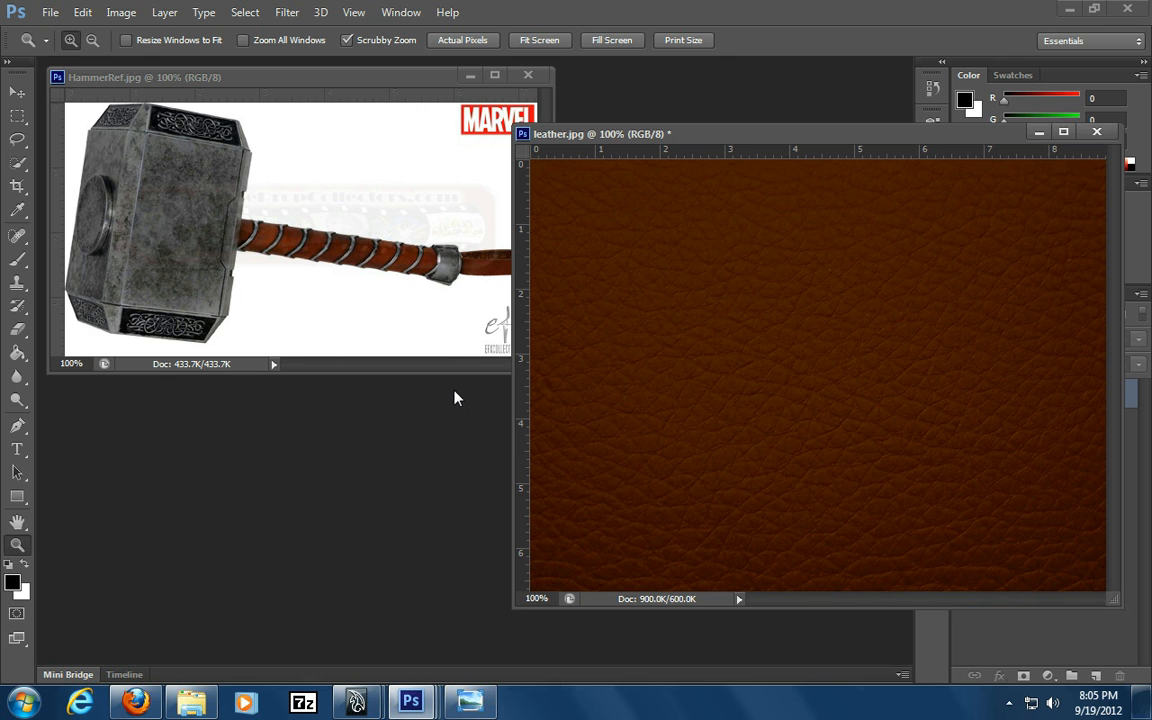
Close HammerRef.jpg, restore the texture.psd document beside leather.jpg, and copy the leather image into it above the outuv layer
click(529, 77)
drag(630, 134, 595, 89)
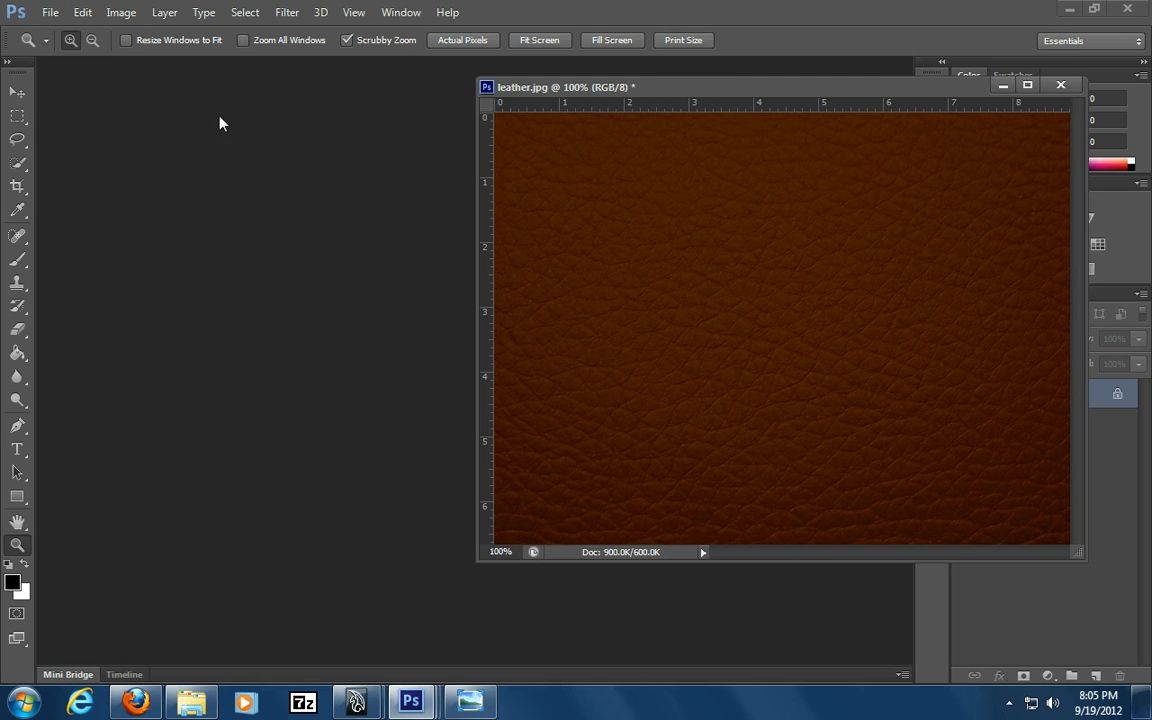
click(401, 12)
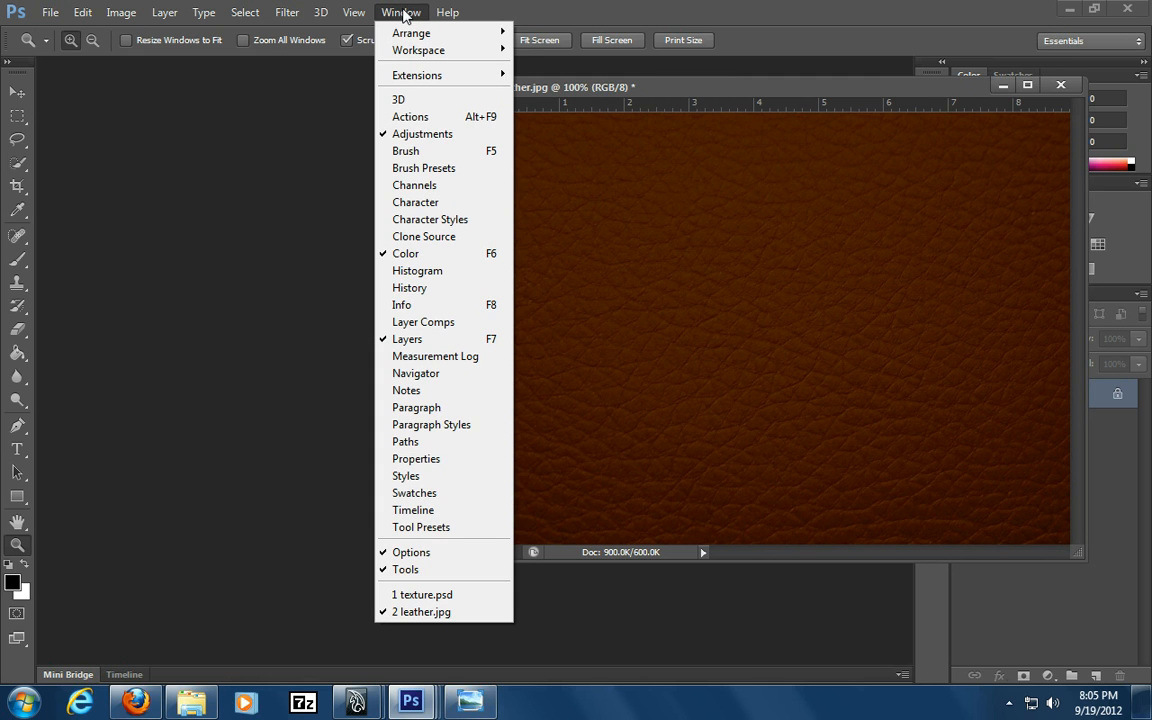
click(447, 595)
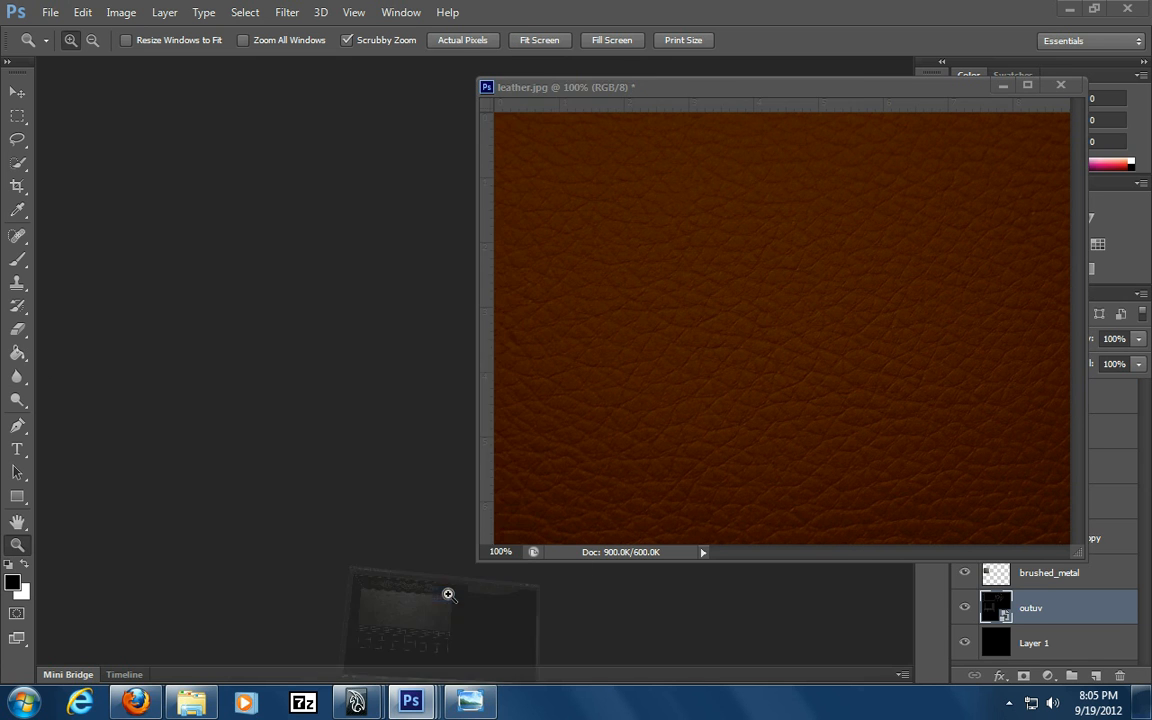
drag(913, 93, 938, 109)
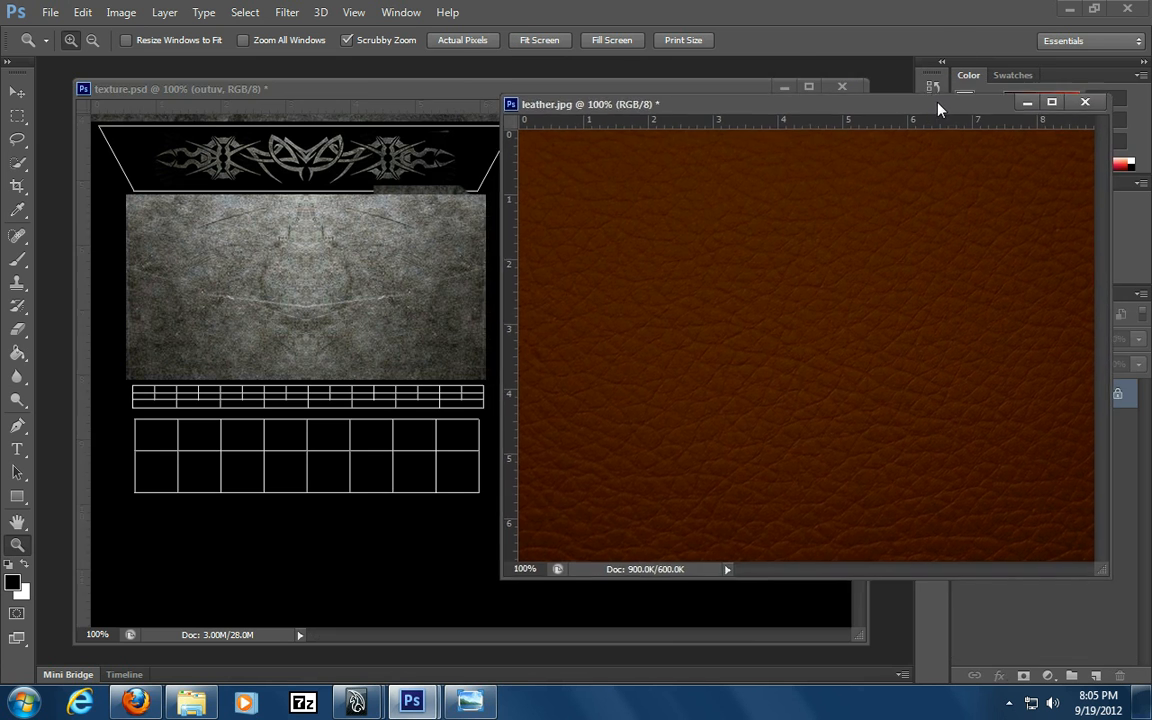
click(17, 91)
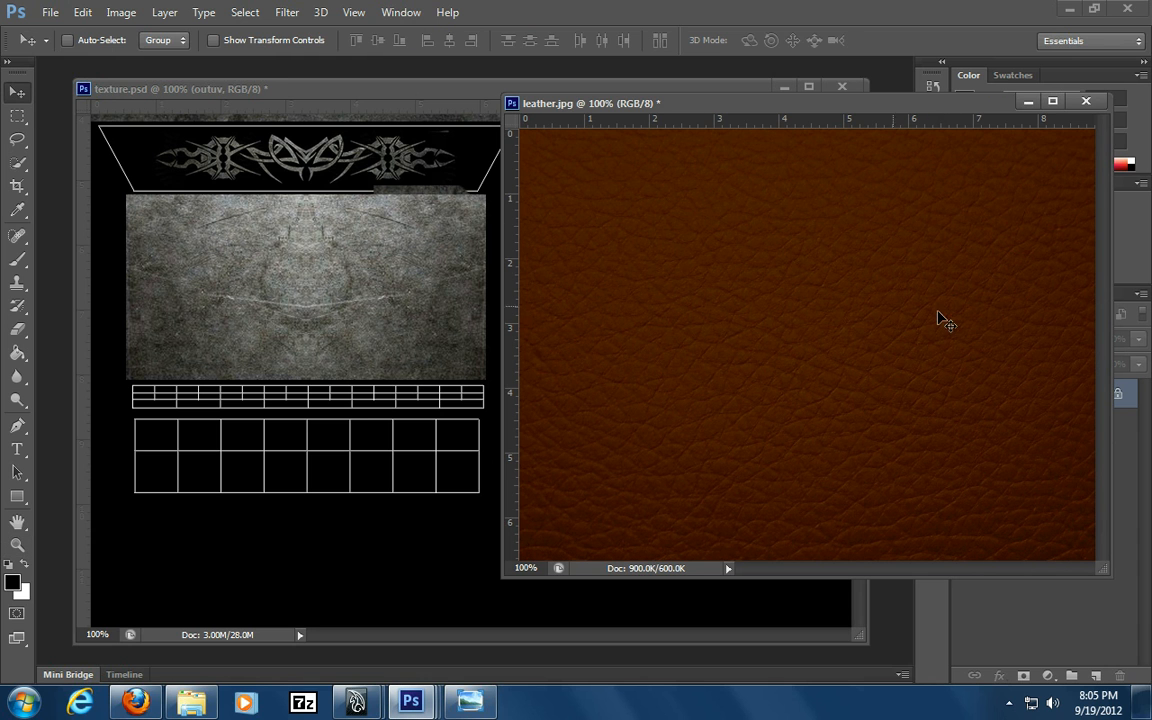
drag(846, 285, 560, 422)
Scale the leather layer to 33.75% over the handle's grid shell and lower its opacity to 70%
key(ctrl+t)
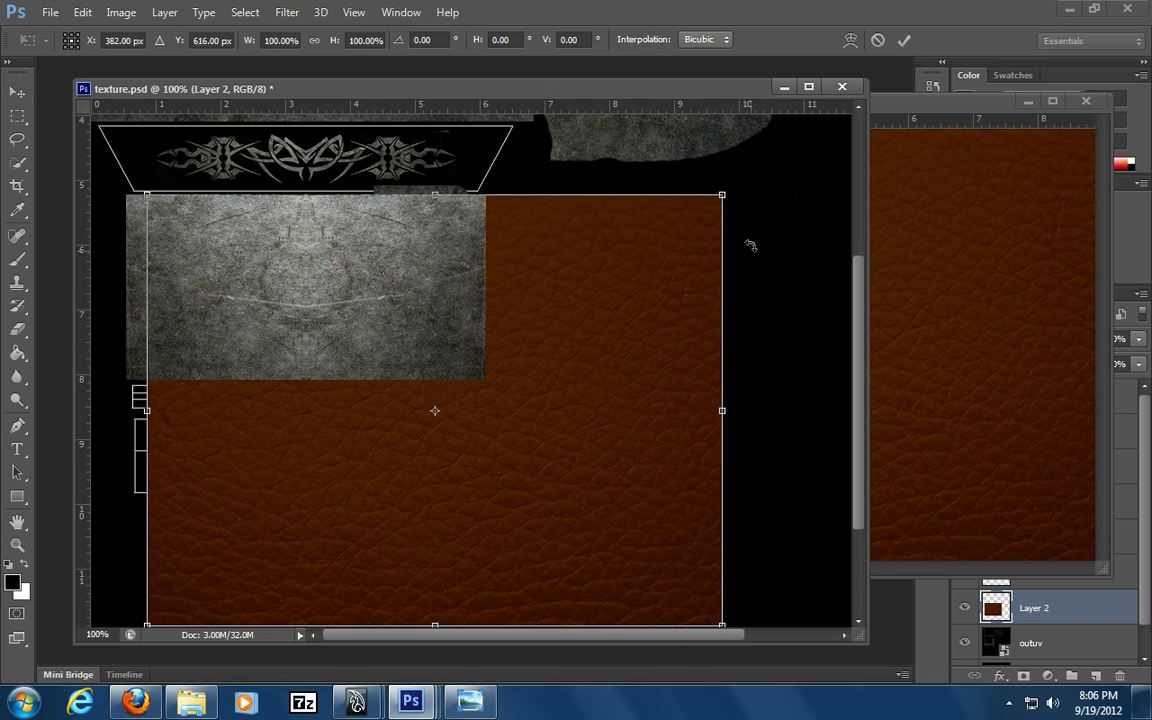
alt+shift+drag(723, 194, 531, 338)
drag(482, 410, 288, 473)
click(1136, 340)
drag(1131, 360, 1110, 365)
Align the leather patch with the grid shell's upper-left corner at X 151 px, Y 703 px and apply the transform
mouse_move(304, 486)
mouse_down()
mouse_move(317, 513)
mouse_move(303, 486)
mouse_up()
key(Left)
key(Left)
key(Left)
key(Left)
key(Down)
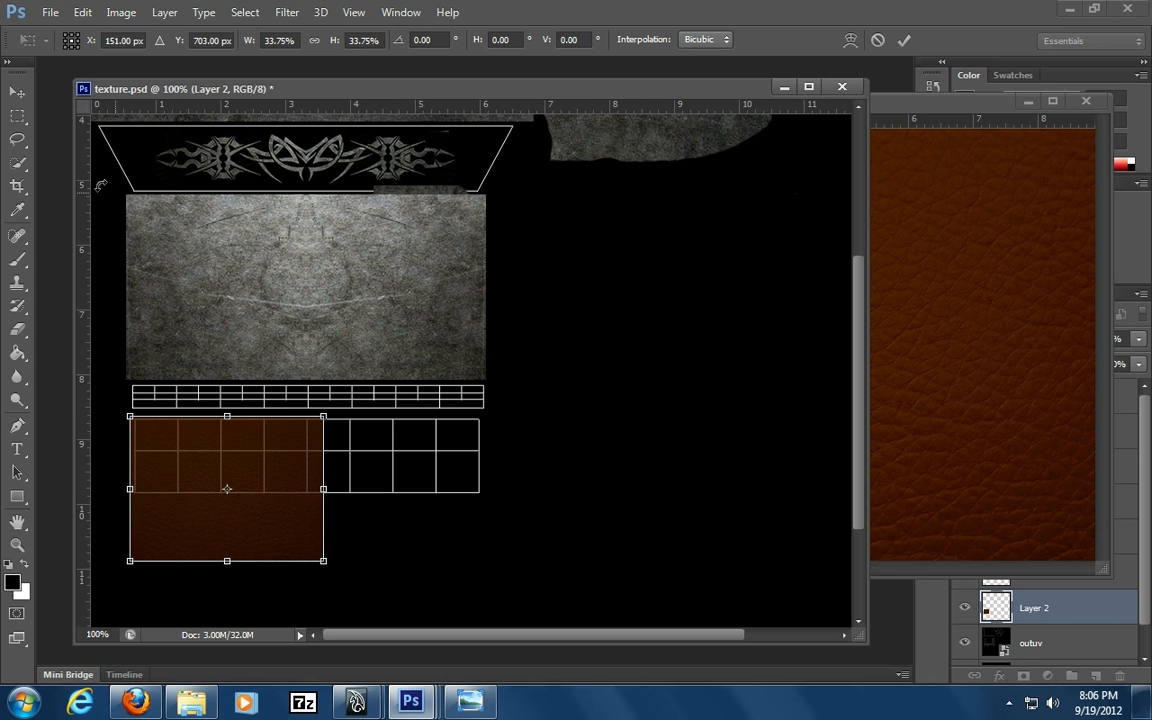
click(17, 91)
click(509, 273)
Duplicate the leather patch across the rest of the grid shell, flip the copy horizontally and check the seam
alt+drag(333, 546, 432, 516)
key(ctrl+t)
right_click(432, 517)
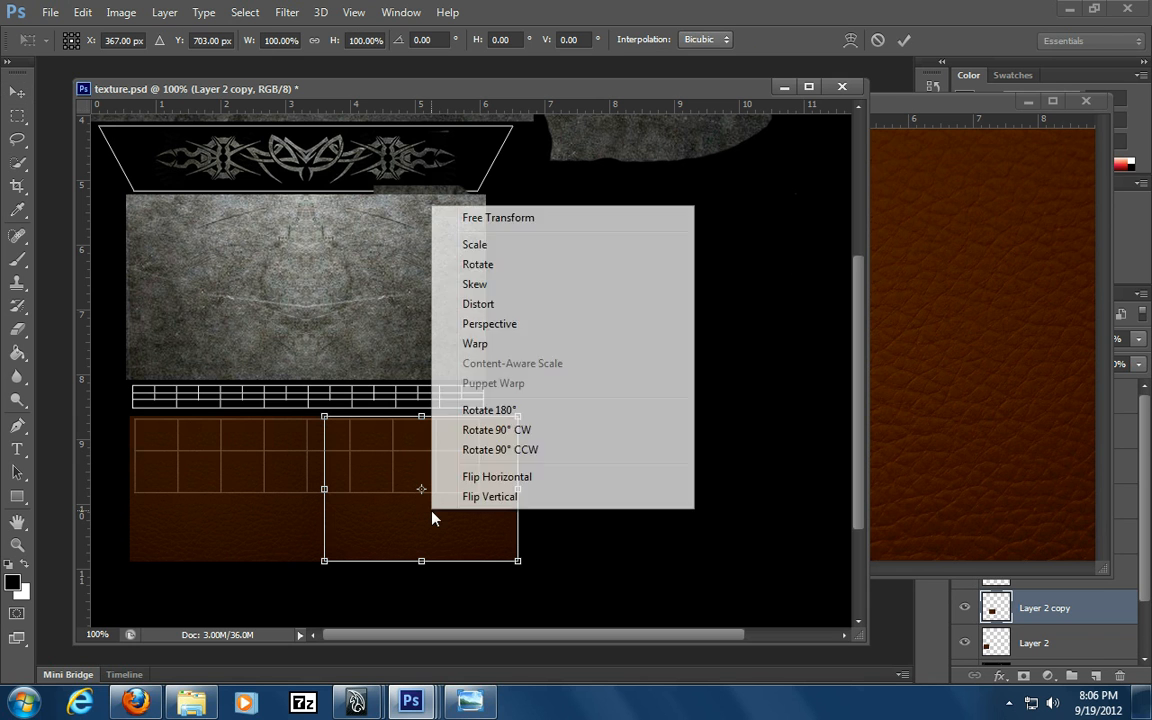
click(524, 477)
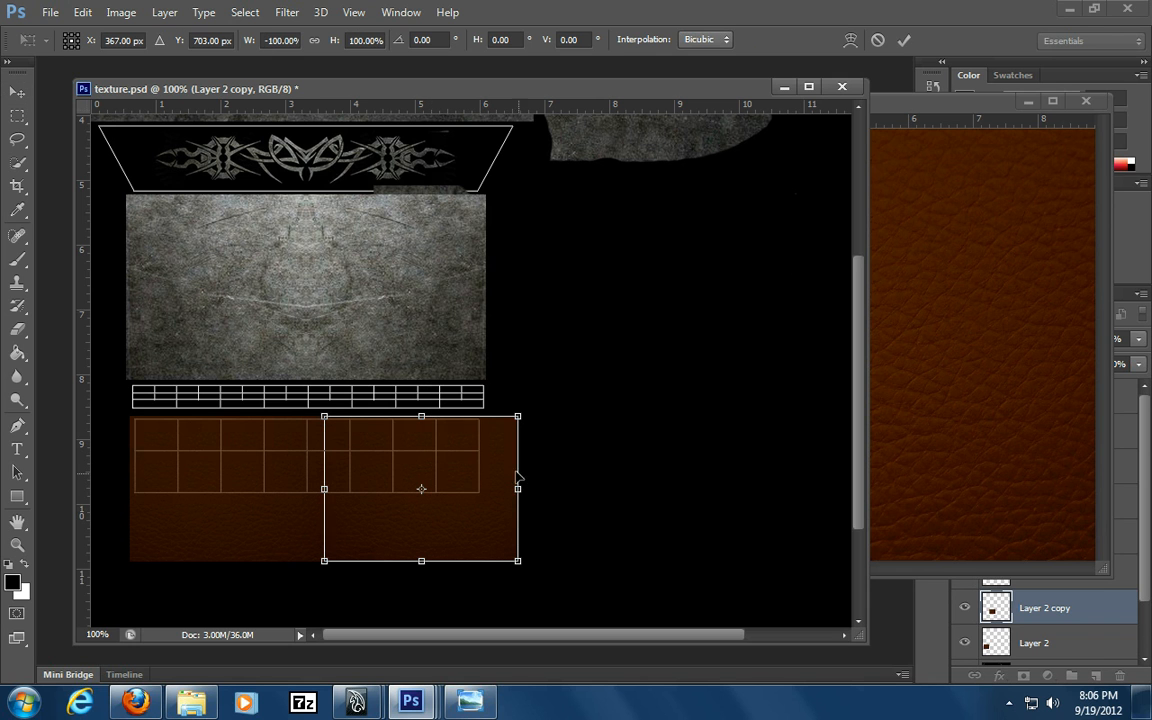
click(17, 92)
click(503, 277)
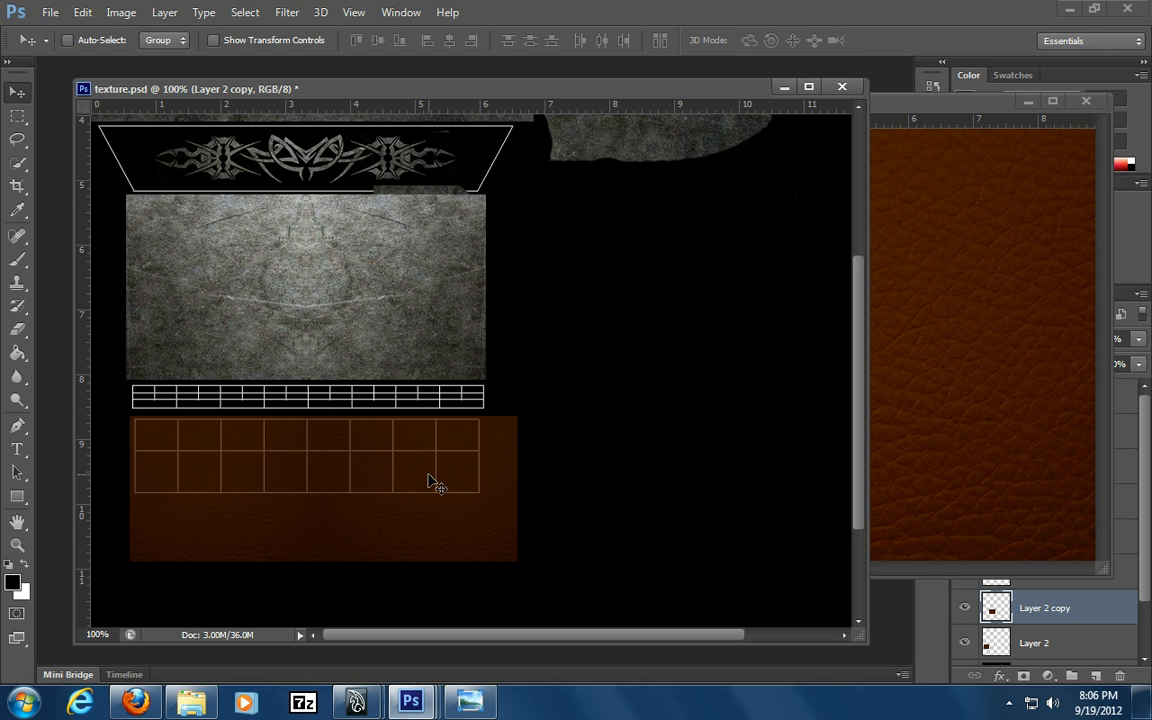
key(z)
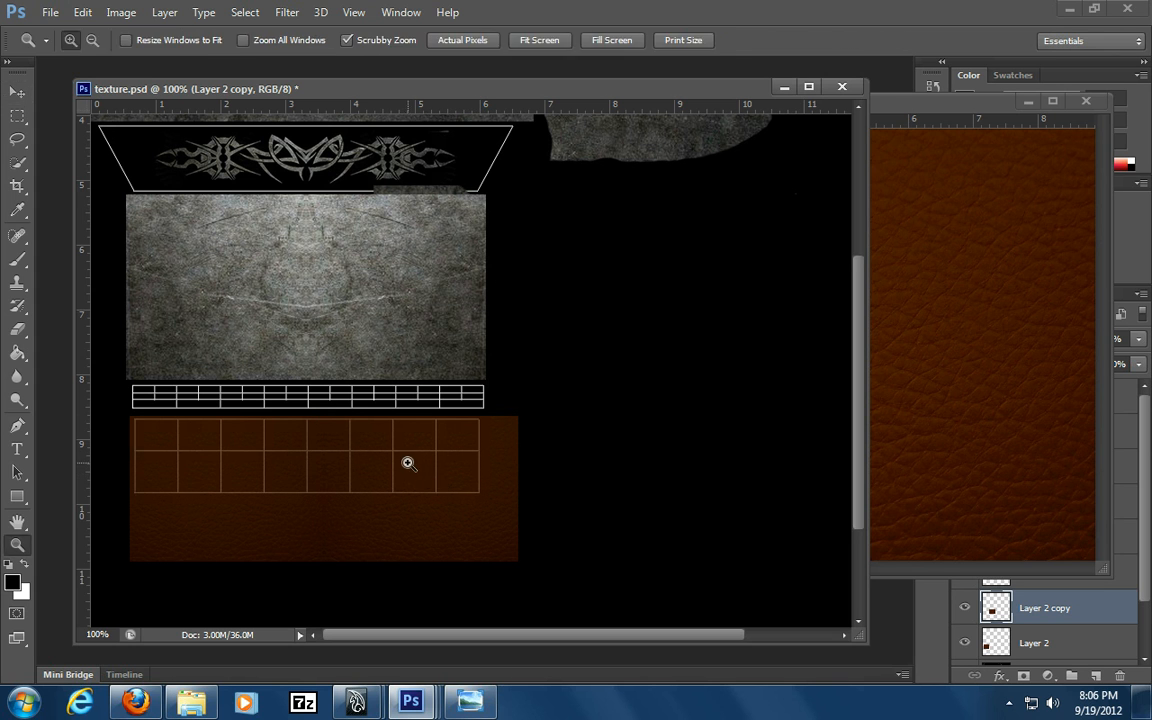
click(408, 463)
key(space)
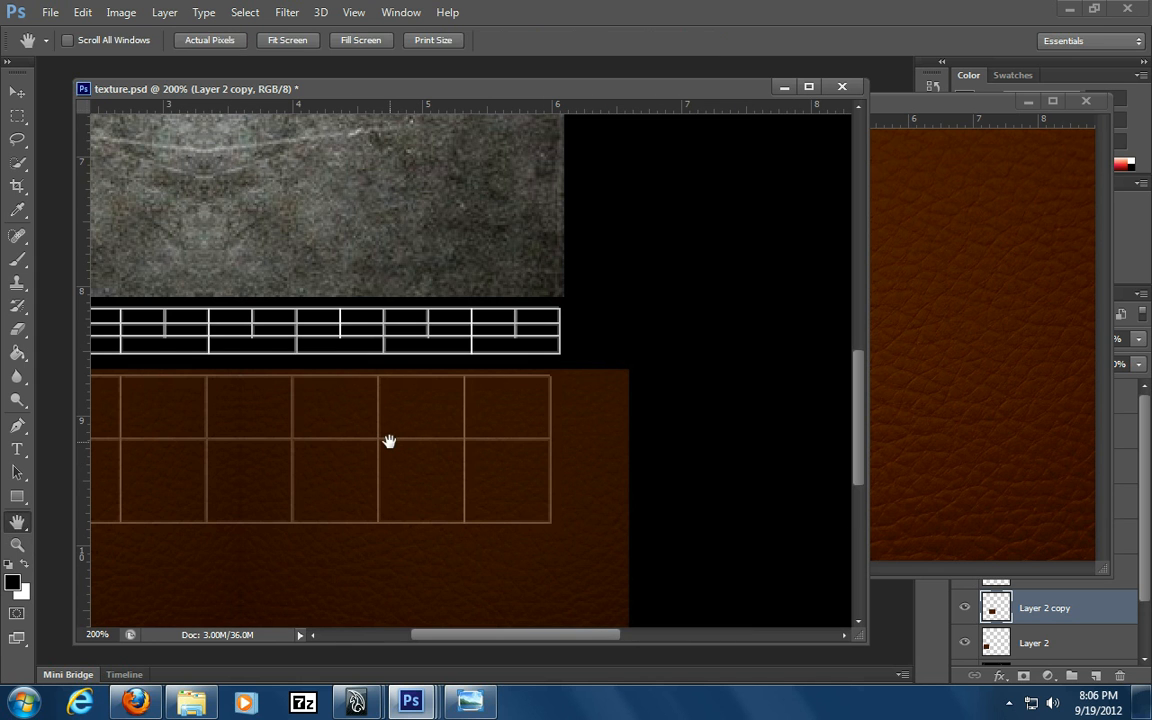
alt+click(391, 441)
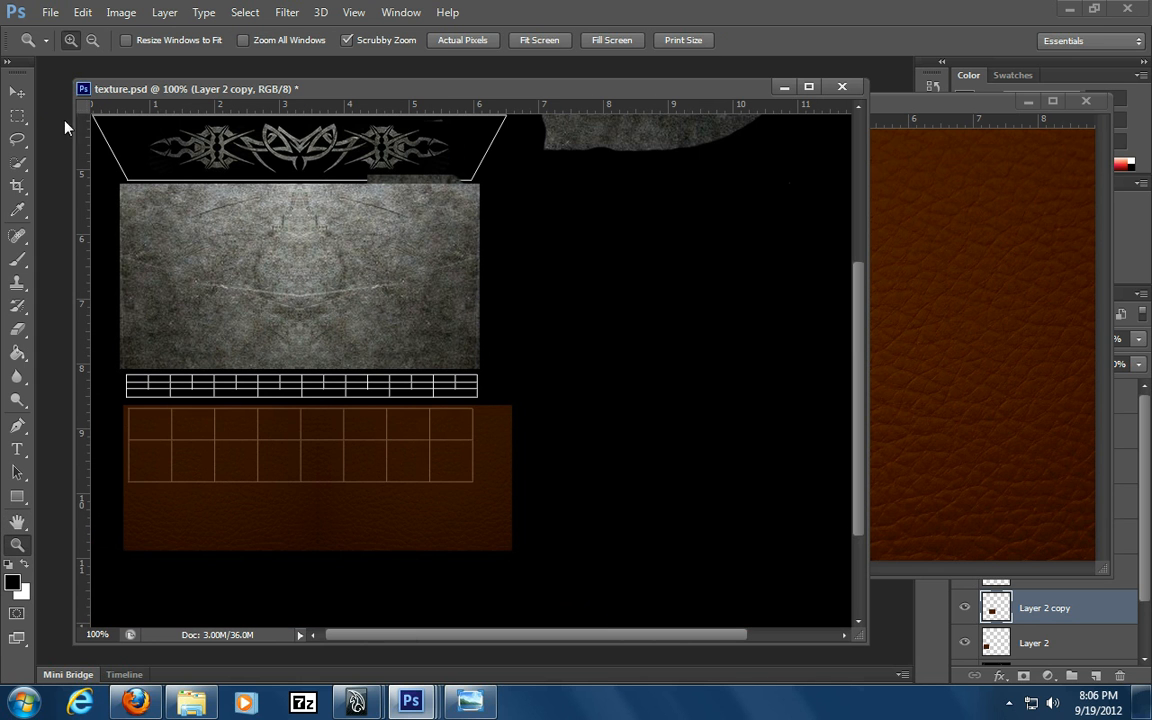
Close leather.jpg without saving and delete the Layer 2 copy layer from texture.psd
click(18, 116)
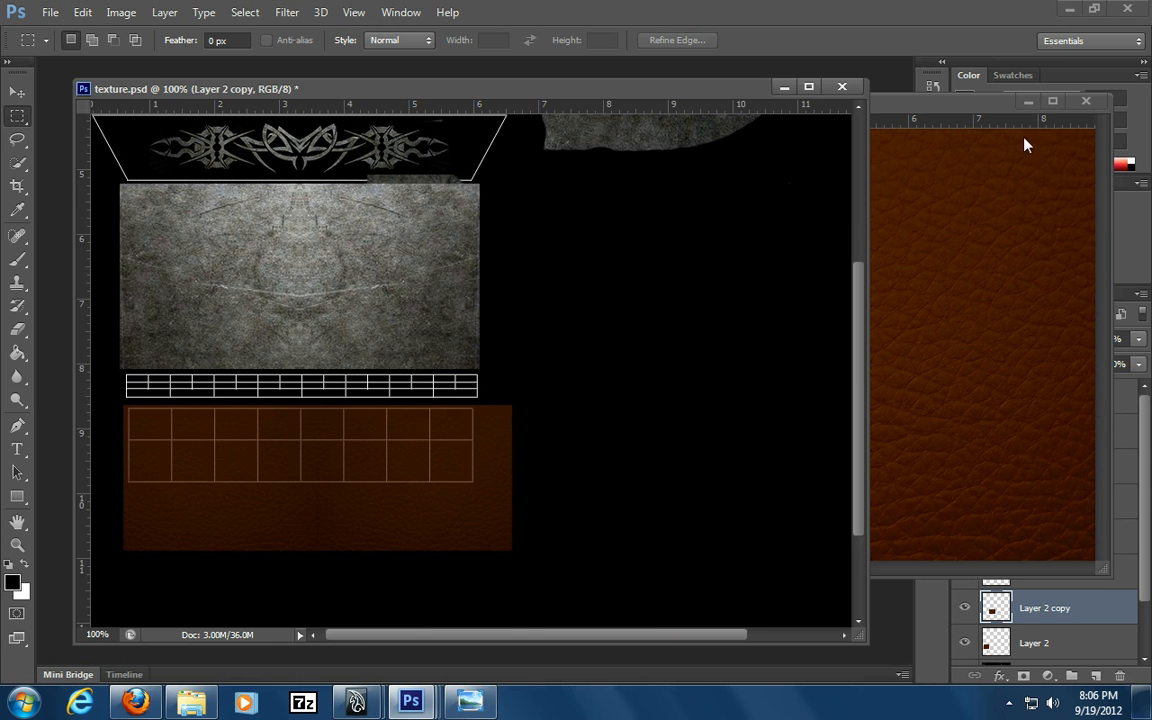
click(1087, 102)
click(602, 276)
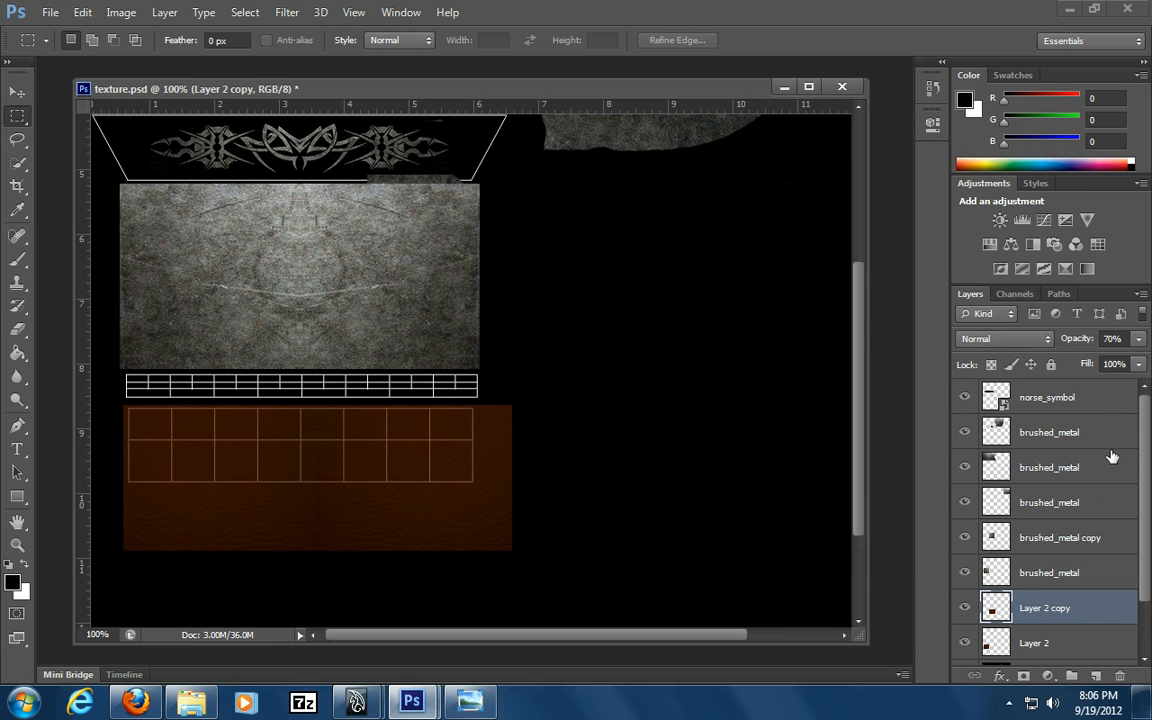
drag(1059, 608, 1119, 676)
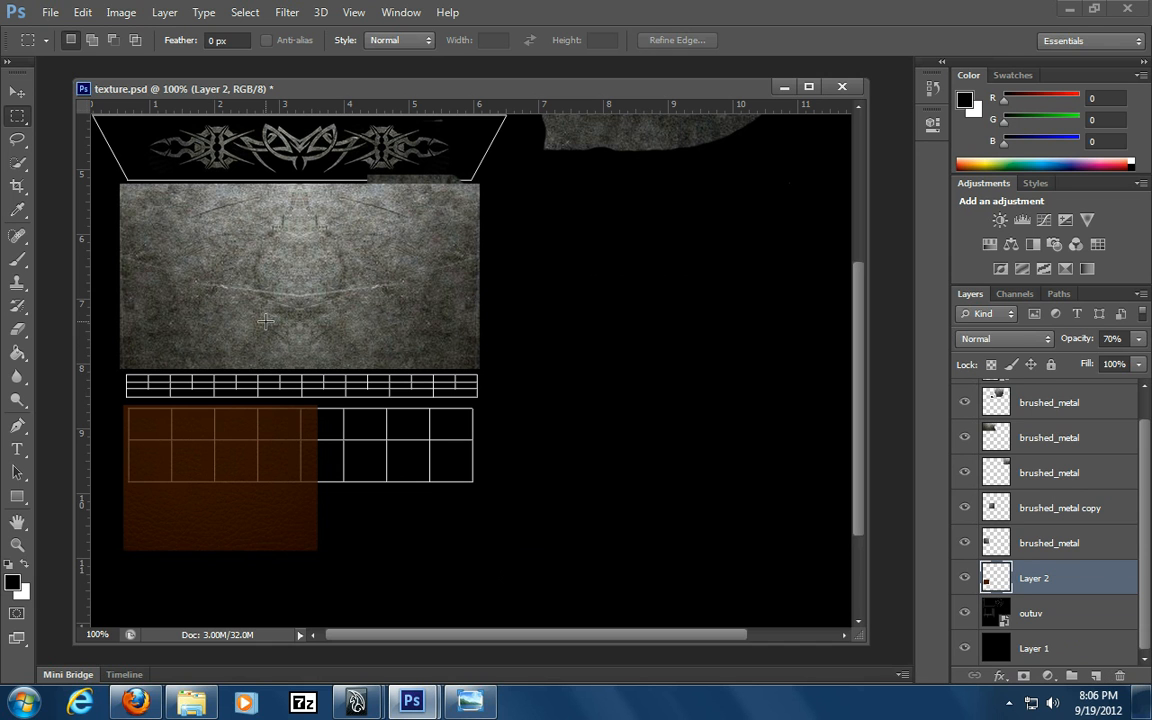
Nudge the Layer 2 leather patch slightly up and to the right over the grid shell
click(18, 92)
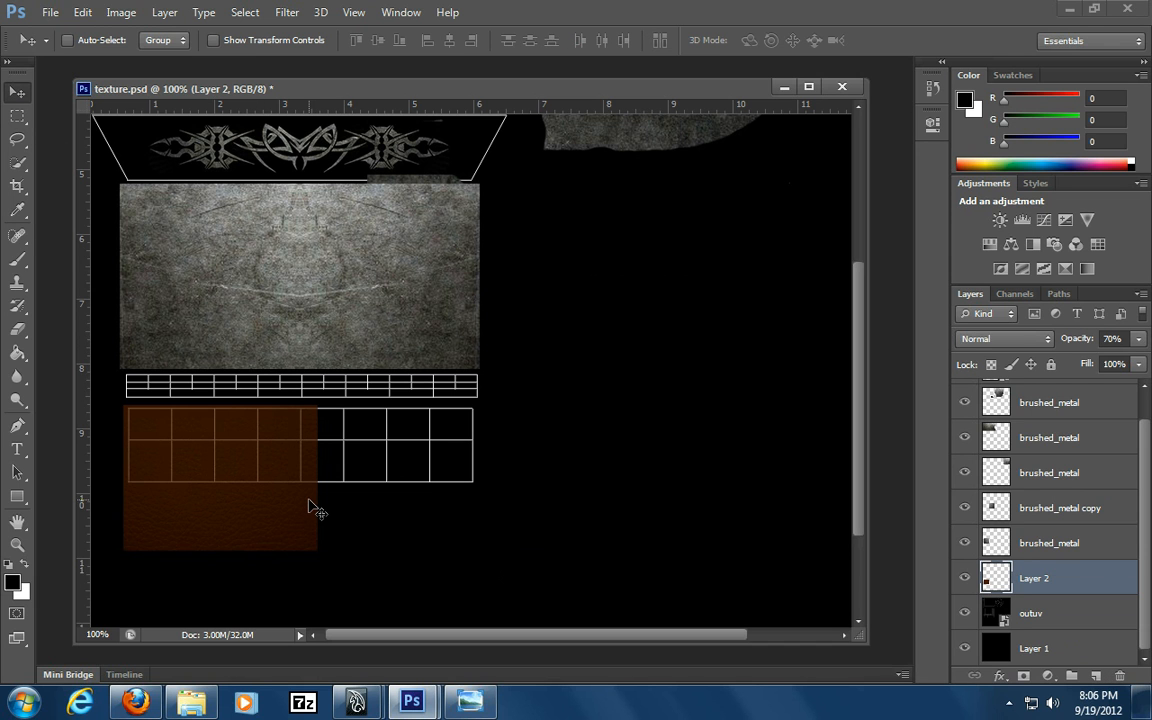
key(Up)
key(Up)
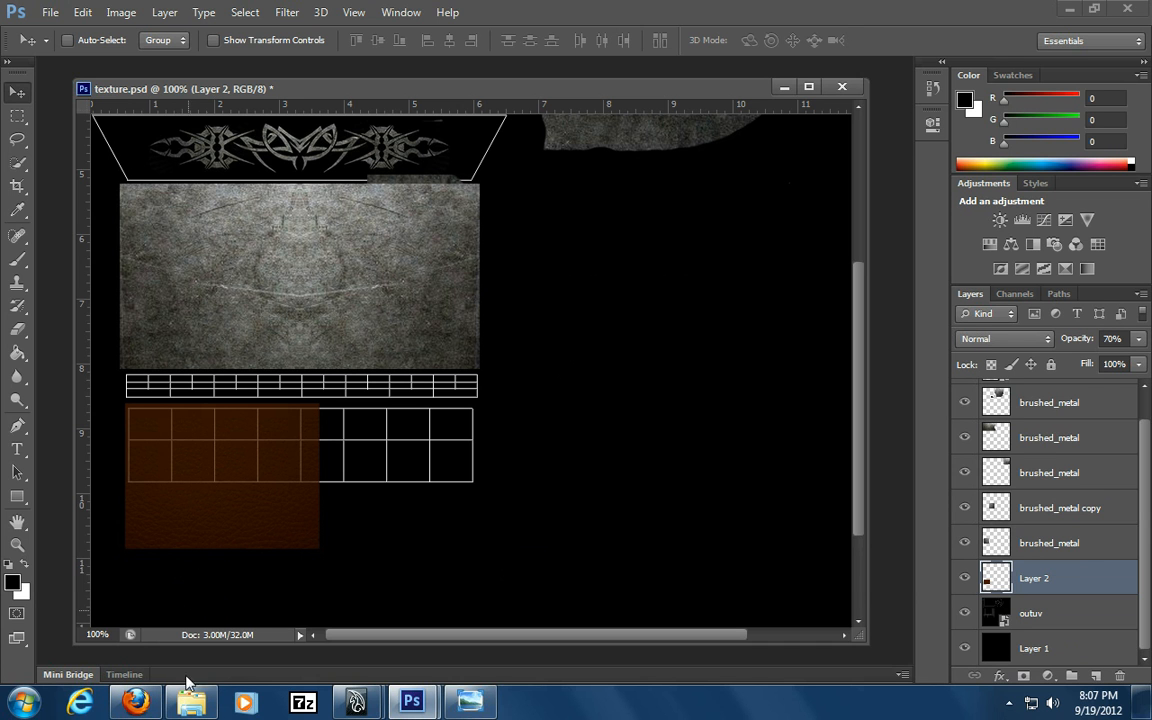
Place the brushed_metal image above Layer 2, scale it to about 16% over the narrow strip shell, and set its opacity to 38%
click(205, 706)
mouse_move(898, 215)
mouse_down()
mouse_move(860, 222)
mouse_move(540, 463)
mouse_move(528, 455)
mouse_up()
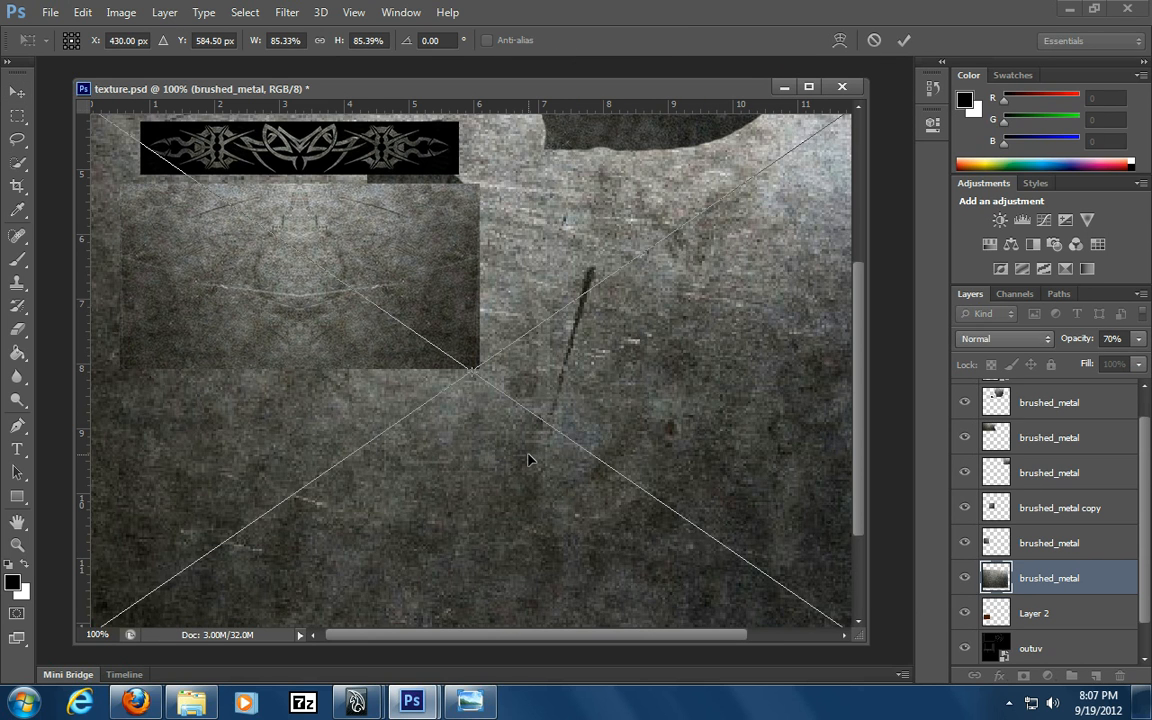
drag(407, 224, 594, 355)
mouse_move(186, 175)
alt+shift+mouse_down()
mouse_move(540, 458)
mouse_move(565, 436)
alt+shift+mouse_up()
mouse_move(650, 481)
mouse_down()
mouse_move(340, 447)
mouse_move(206, 405)
mouse_up()
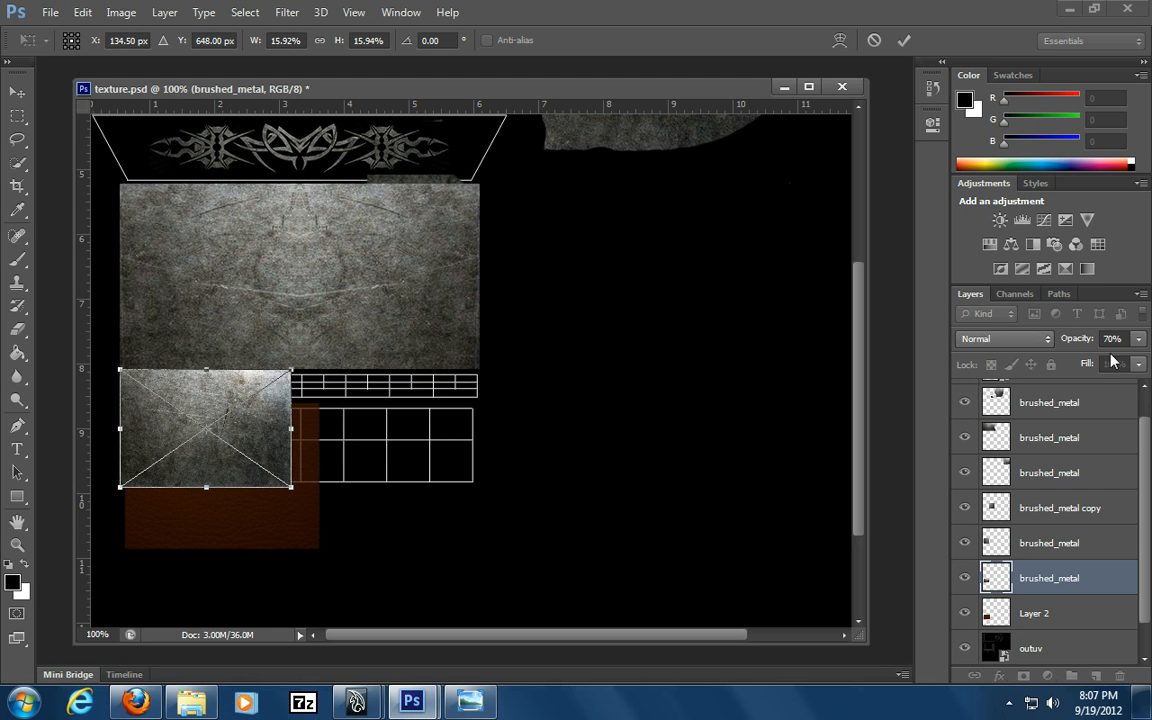
drag(1116, 362, 1100, 362)
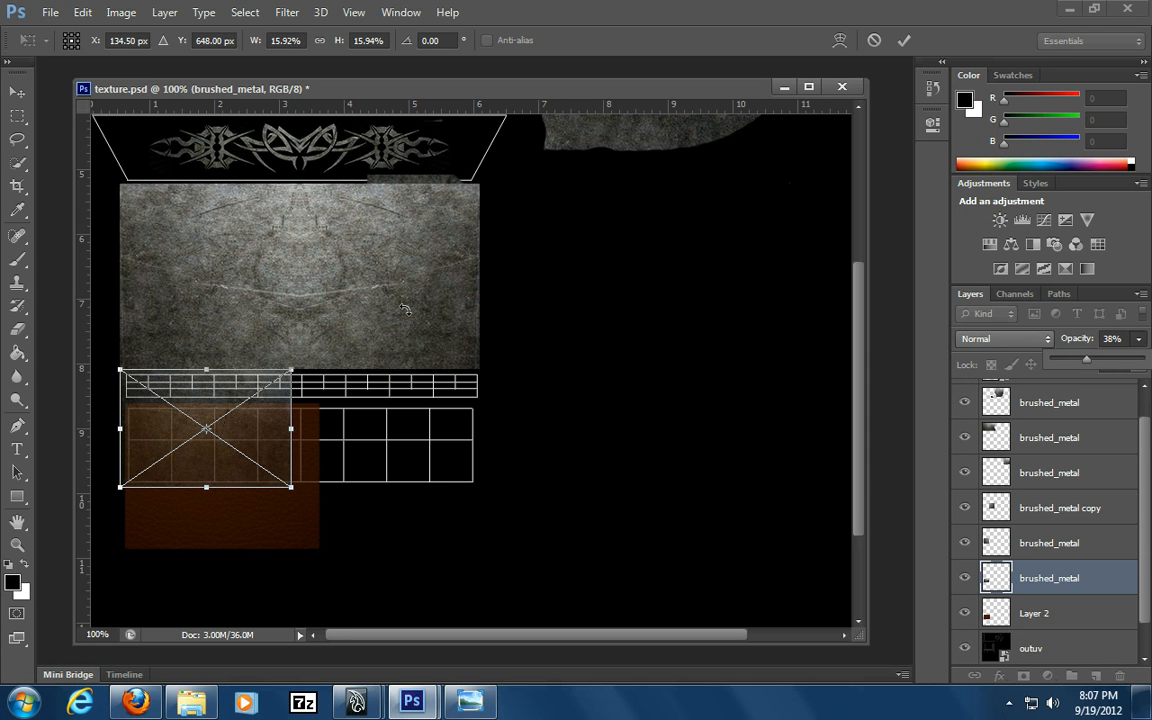
Nudge the brushed_metal image over the narrow strip shell, scale it to 17% width and 14.13% height, and commit the placement
key(Right)
key(Right)
key(Right)
key(Down)
key(Down)
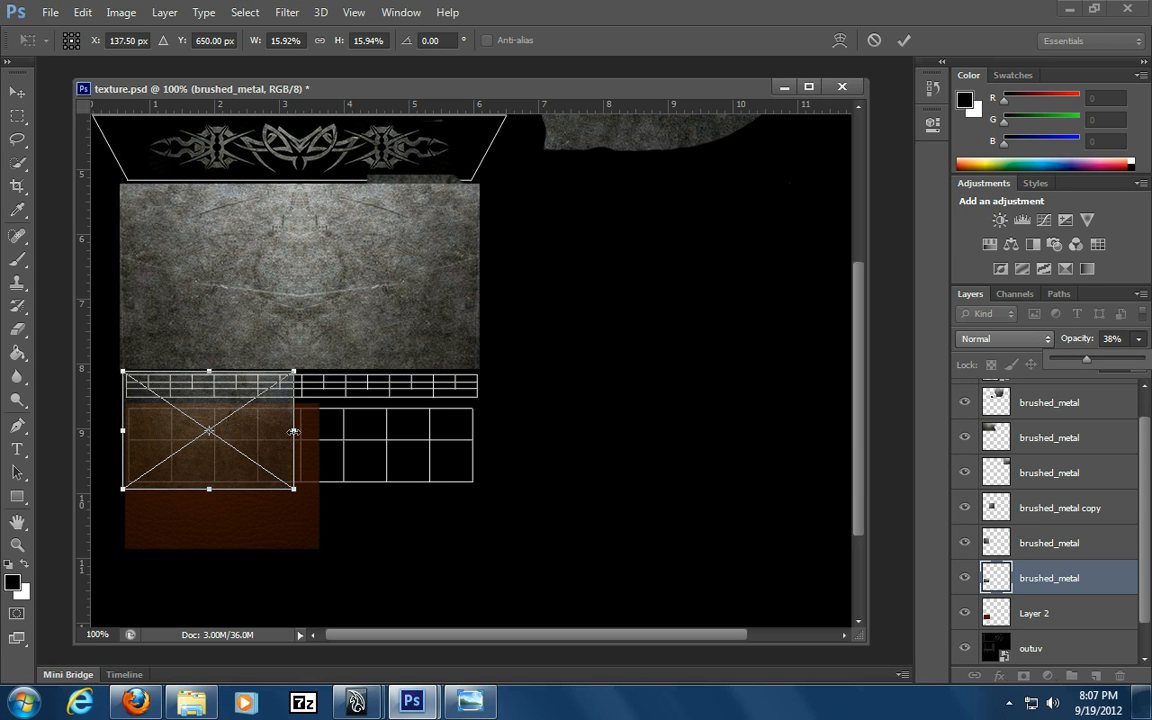
drag(293, 431, 304, 431)
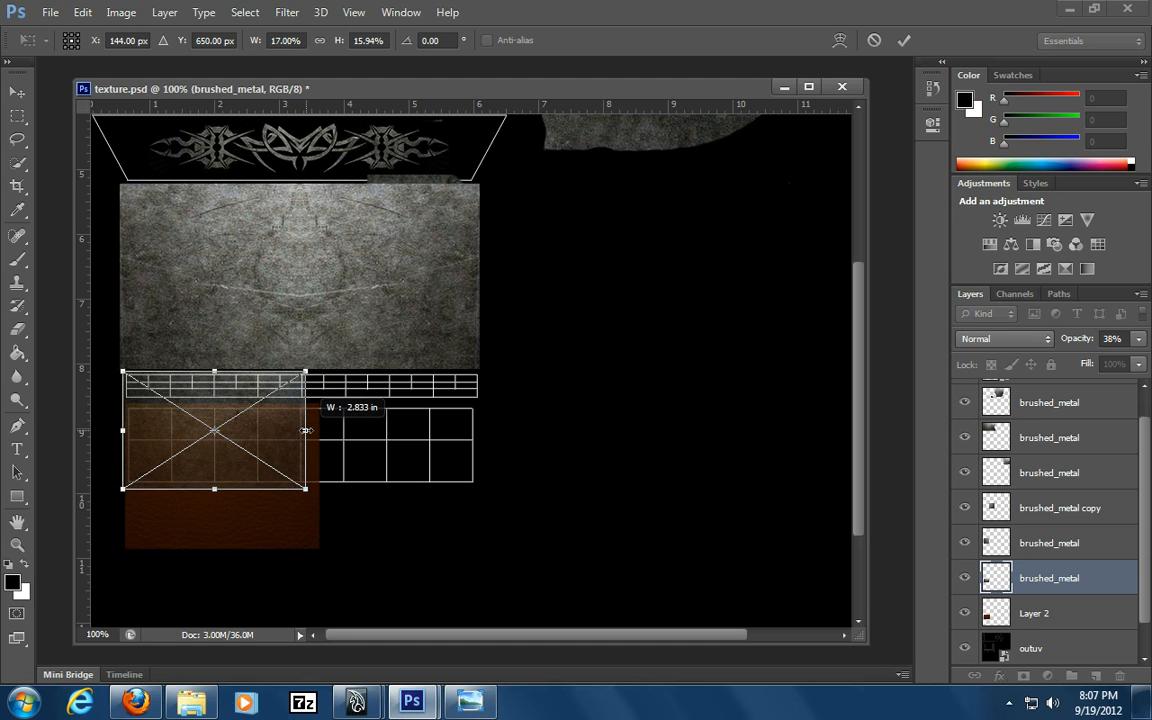
drag(216, 490, 216, 492)
drag(306, 433, 310, 433)
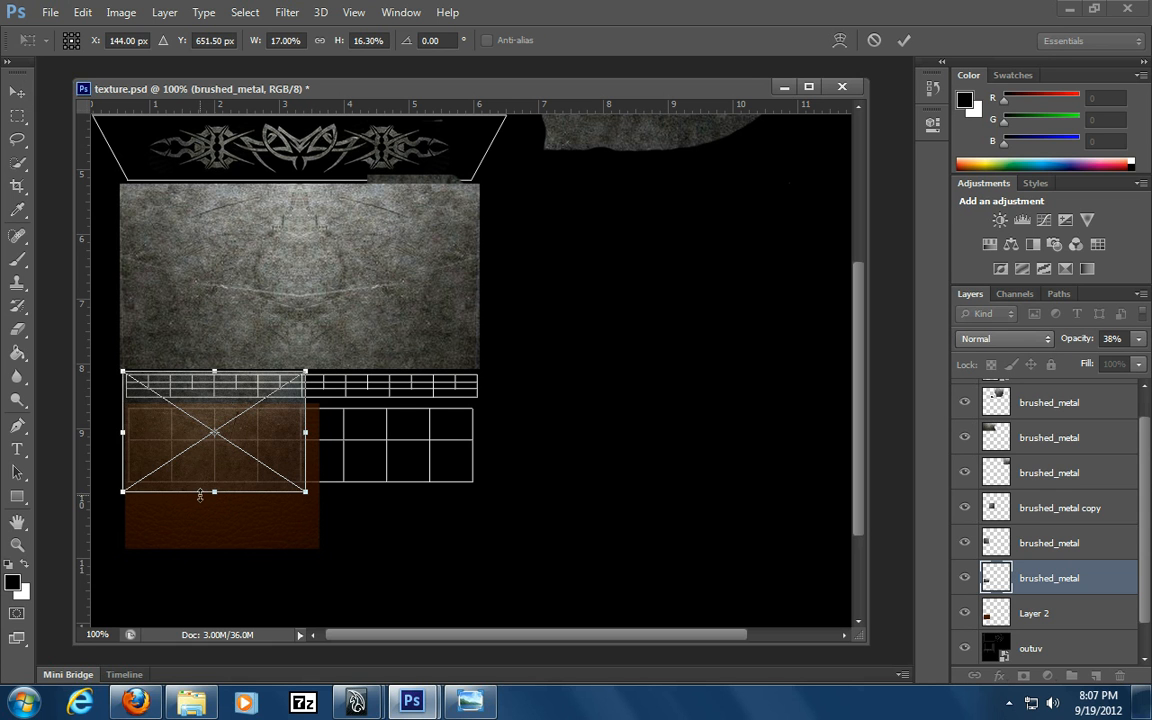
mouse_move(216, 492)
mouse_down()
mouse_move(222, 399)
mouse_move(226, 481)
mouse_move(225, 470)
mouse_up()
click(18, 92)
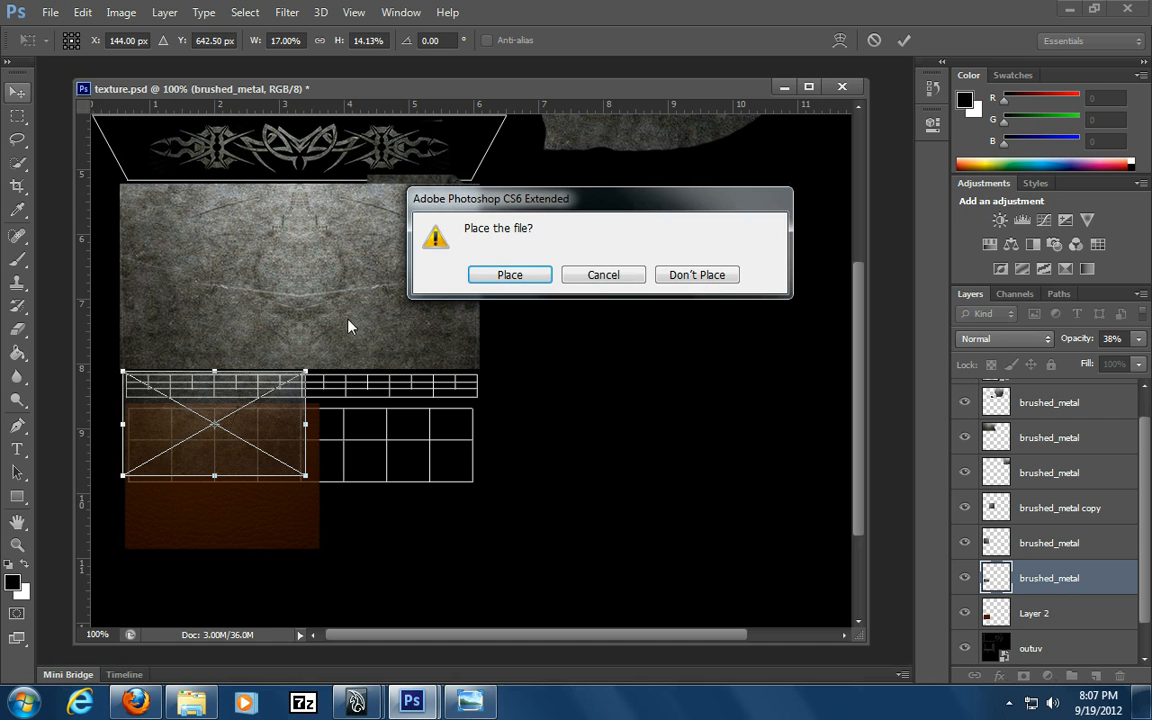
click(509, 273)
Raise the opacity of the newly placed brushed_metal layer to 58%
key(z)
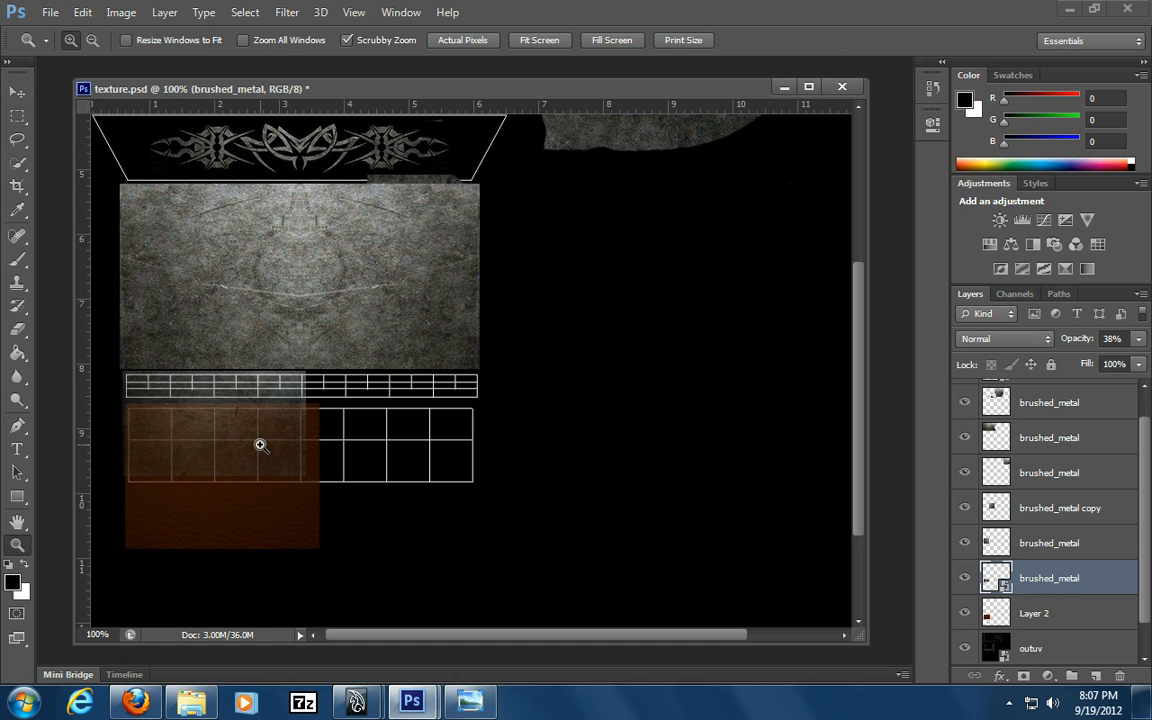
click(260, 445)
key(space)
drag(263, 443, 466, 349)
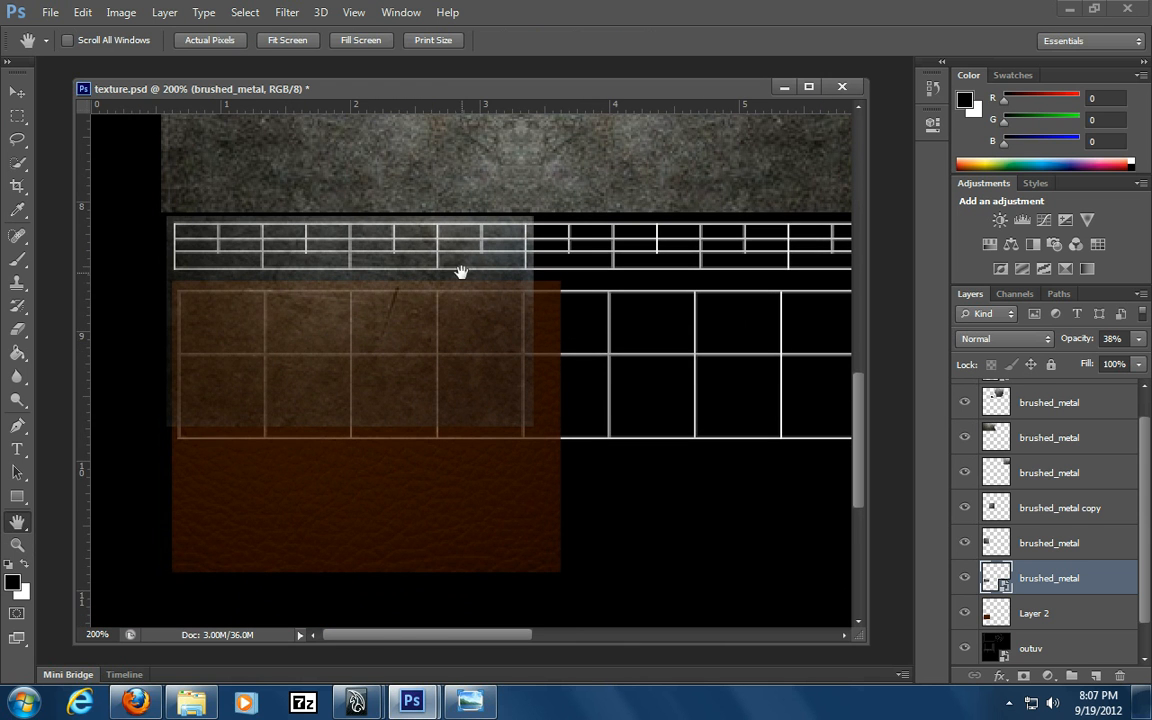
drag(661, 326, 620, 328)
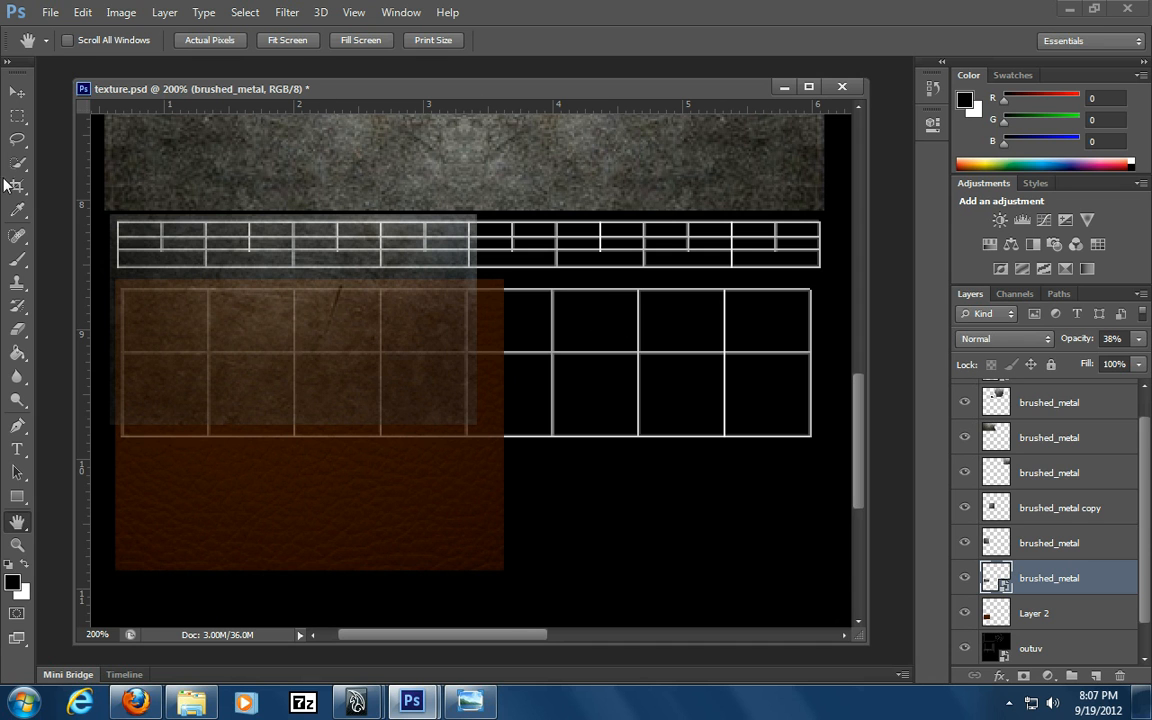
click(17, 116)
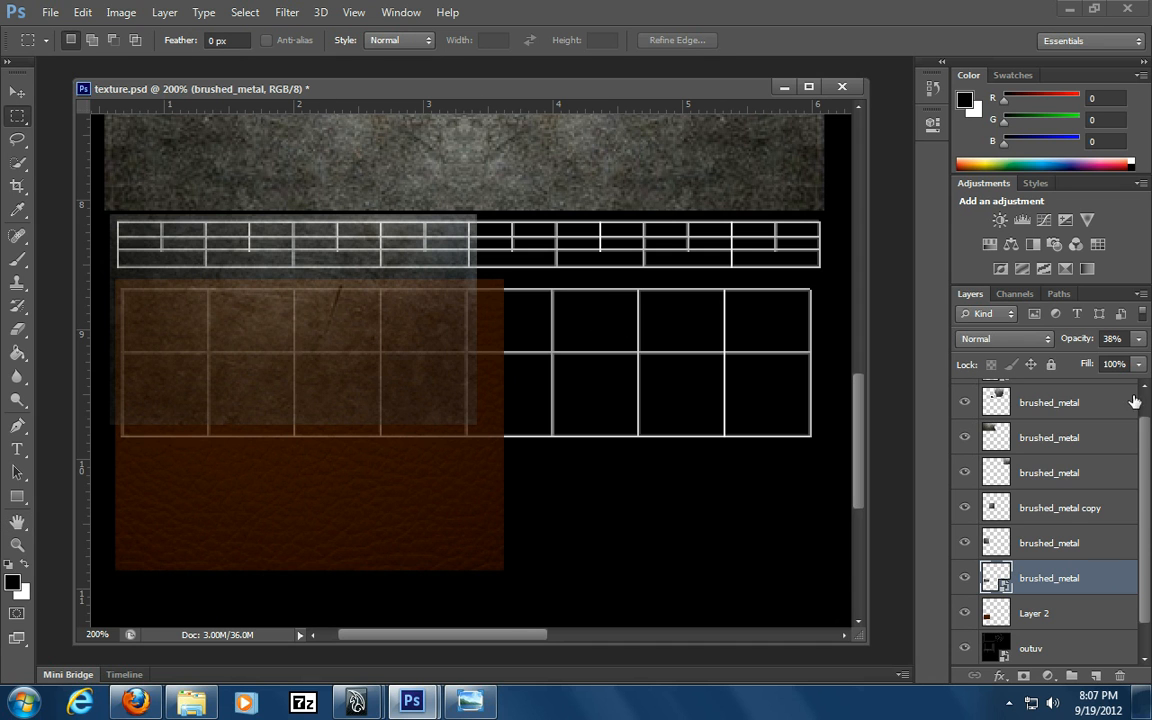
click(1139, 340)
drag(1103, 361, 1105, 362)
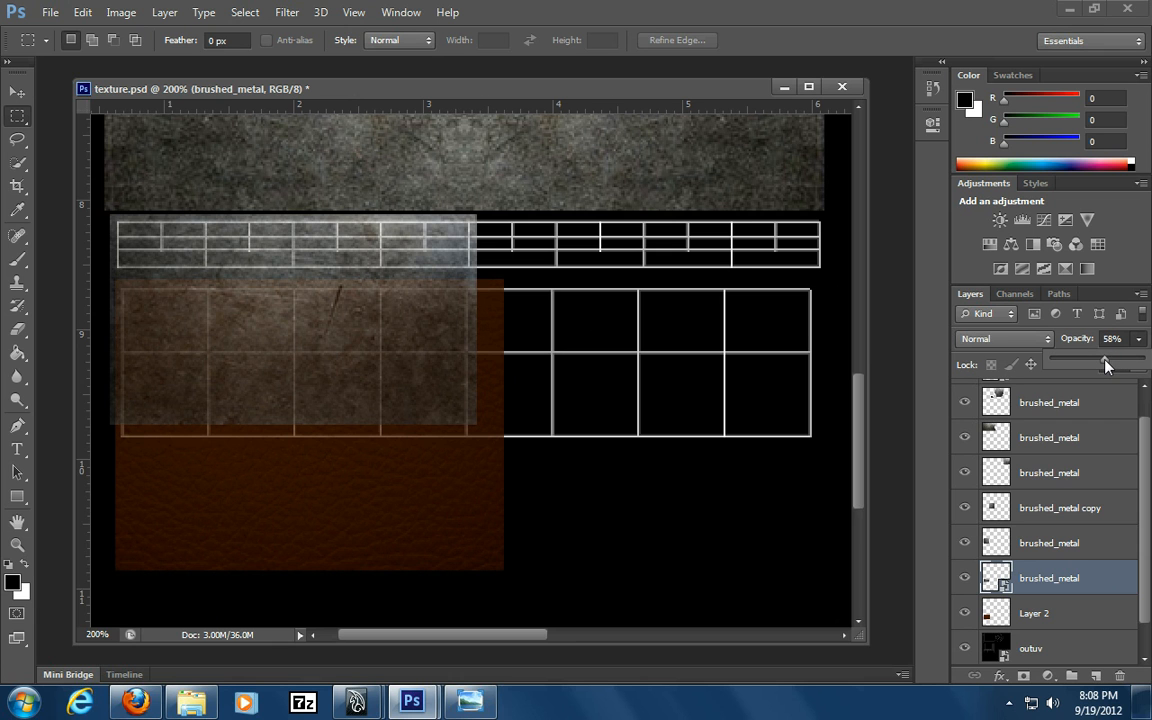
Rasterize the new brushed_metal layer and delete the part that extends below the narrow strip over the grid shell
click(17, 118)
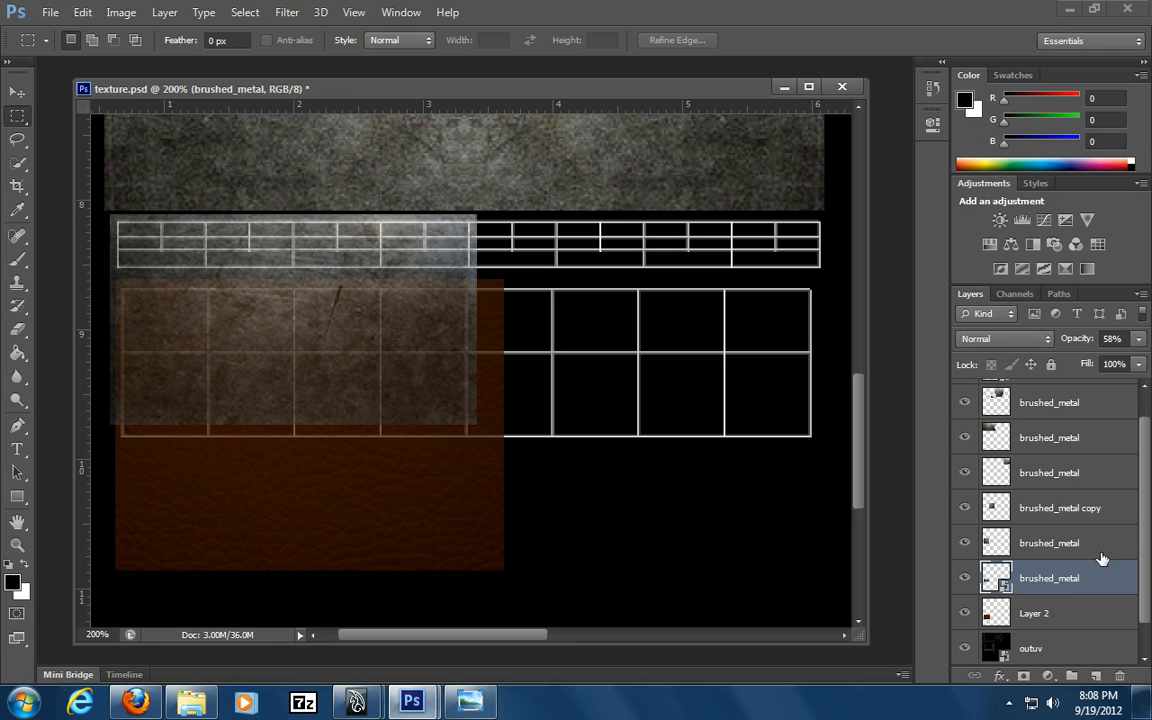
right_click(1085, 582)
click(862, 249)
mouse_move(103, 274)
mouse_down()
mouse_move(560, 452)
mouse_move(582, 474)
mouse_up()
key(Delete)
key(ctrl+d)
Delete the Layer 2 leather that extends below the grid shell
click(1030, 615)
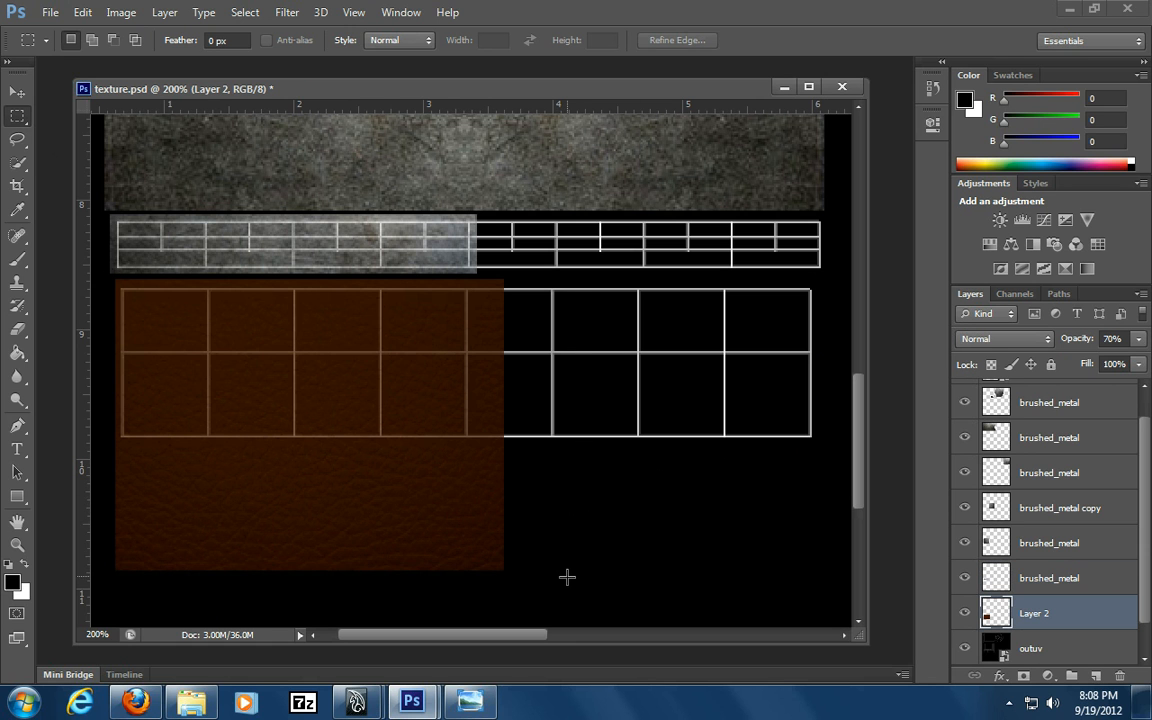
drag(575, 580, 138, 443)
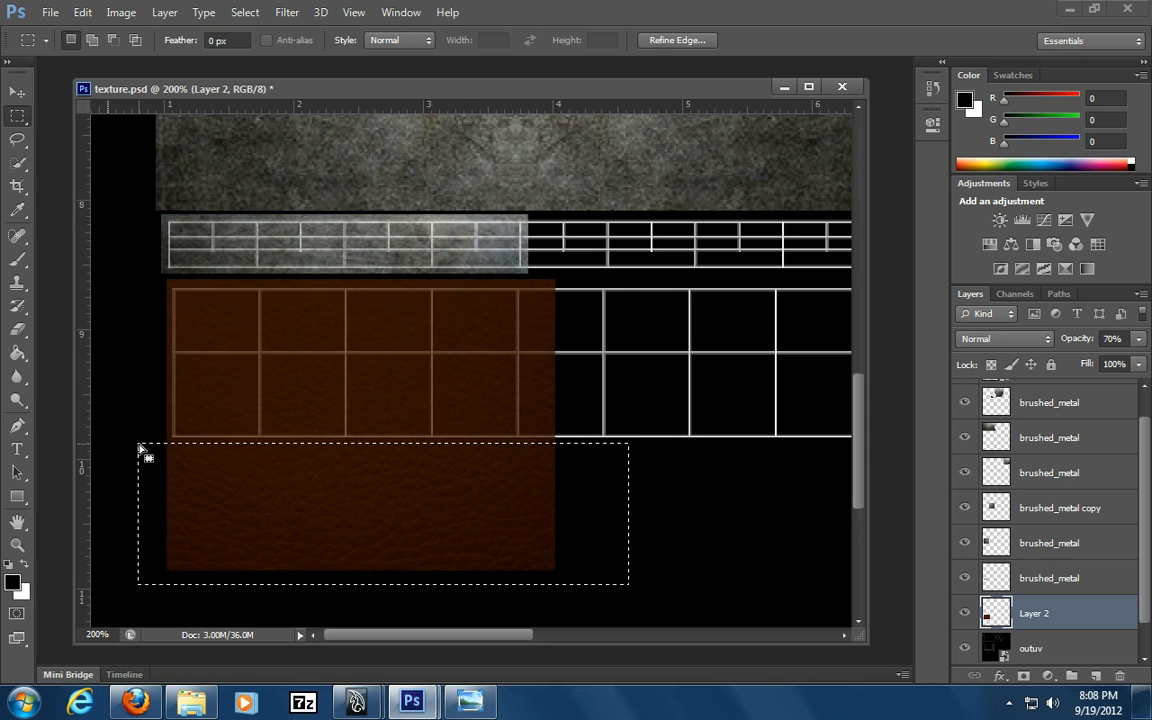
key(Delete)
key(ctrl+d)
Disable snapping and place a vertical guide on the grid shell's middle line at about 3.33 in
drag(648, 463, 598, 483)
alt+click(527, 477)
click(389, 518)
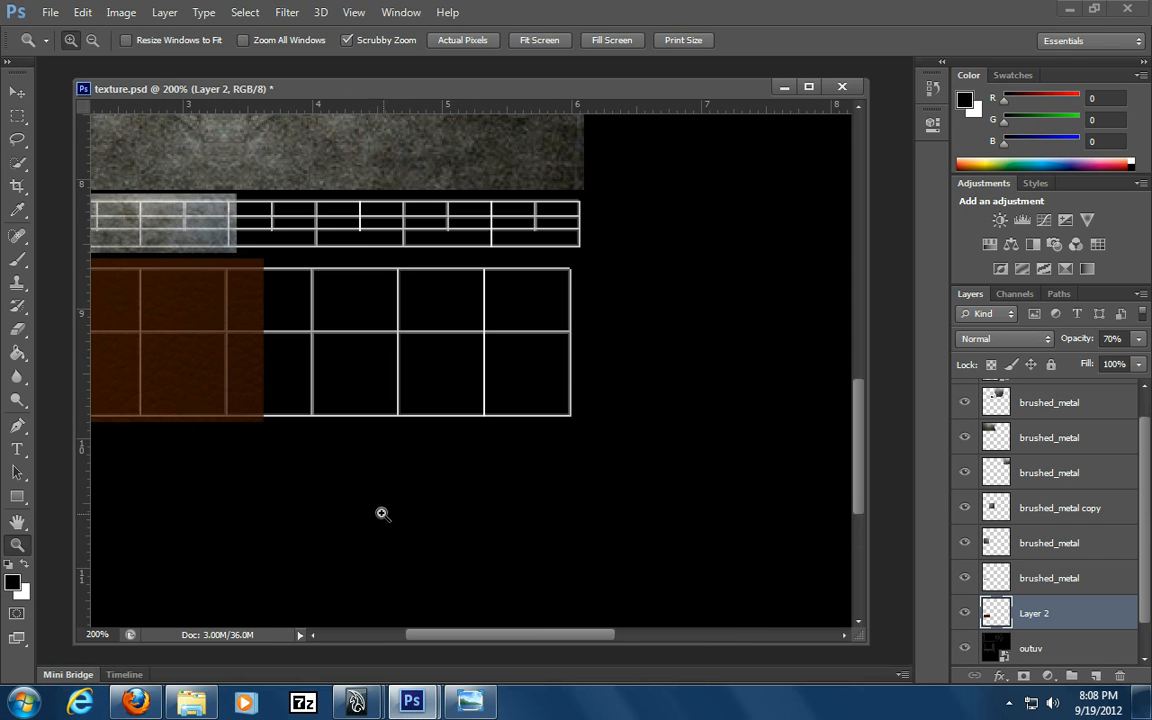
drag(311, 460, 553, 522)
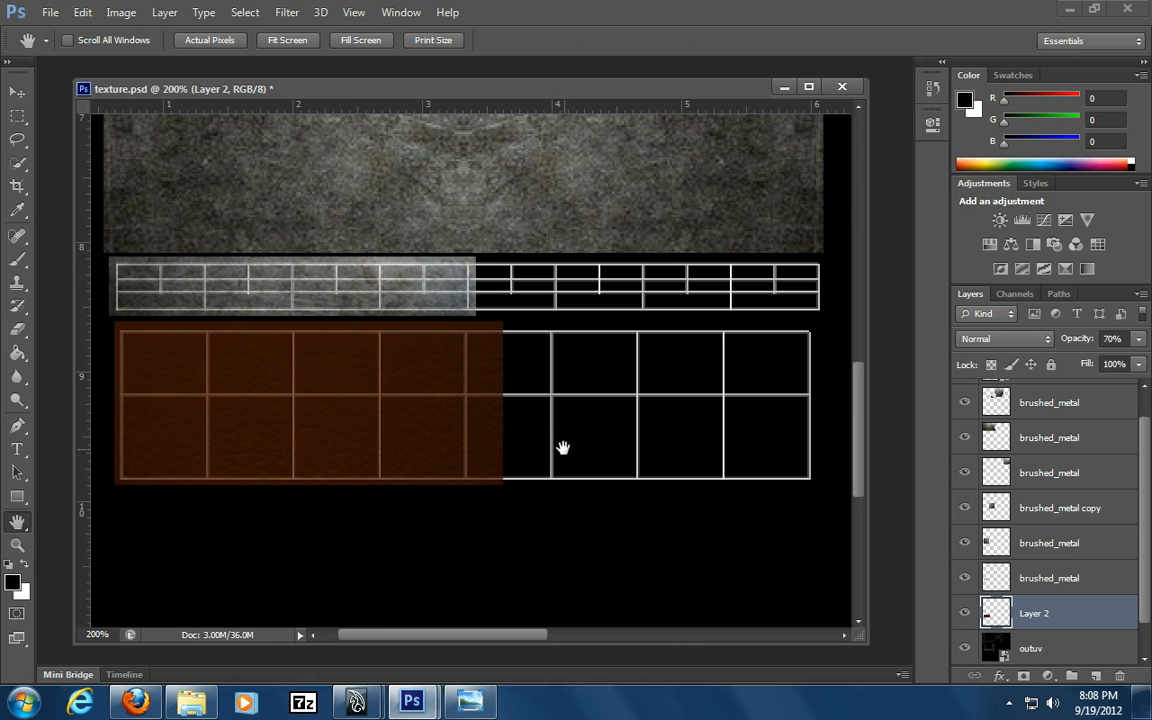
click(353, 12)
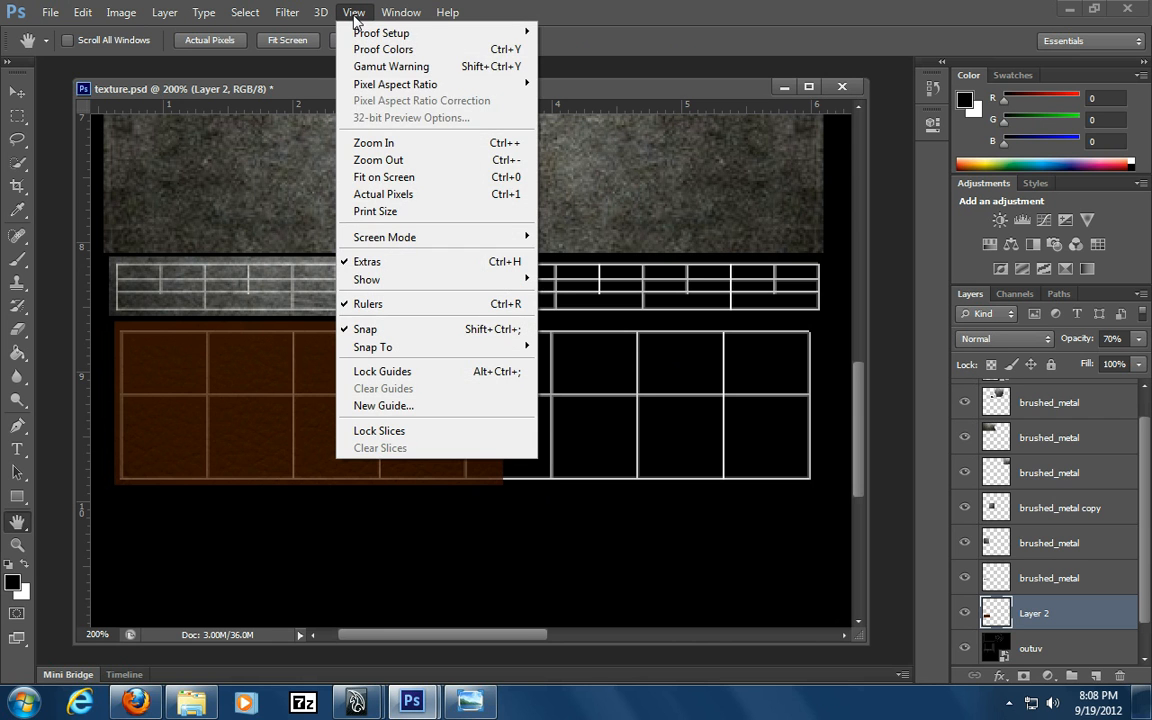
click(398, 330)
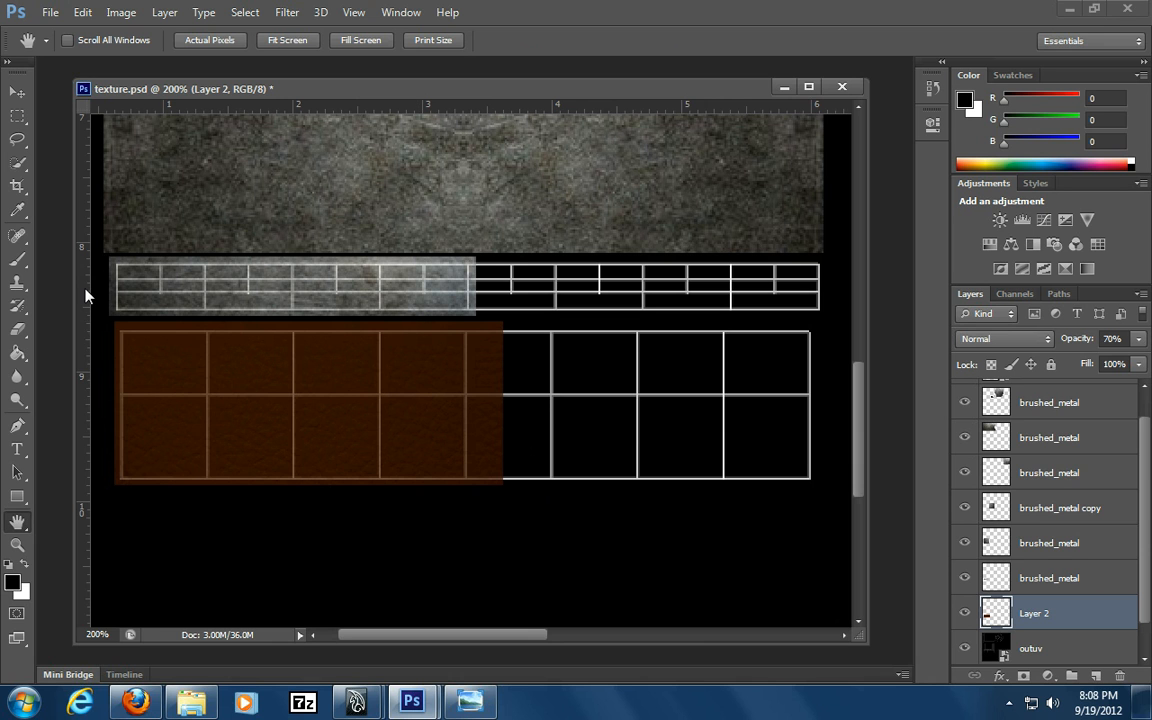
drag(84, 297, 465, 415)
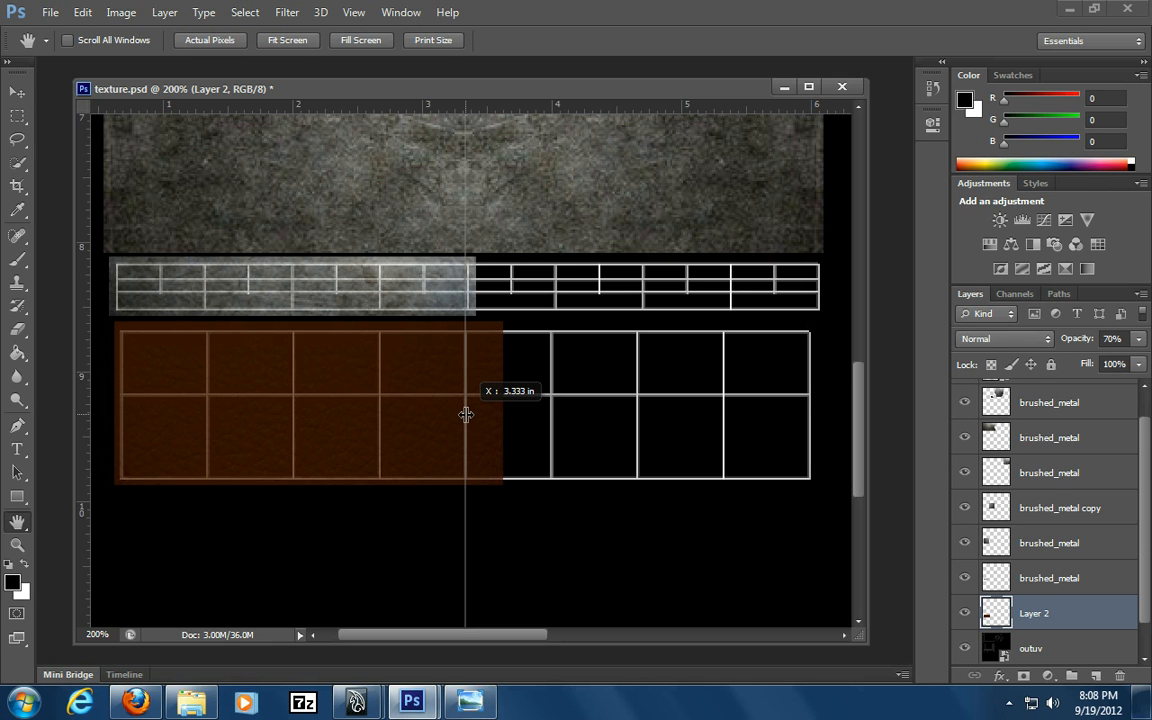
drag(465, 415, 465, 414)
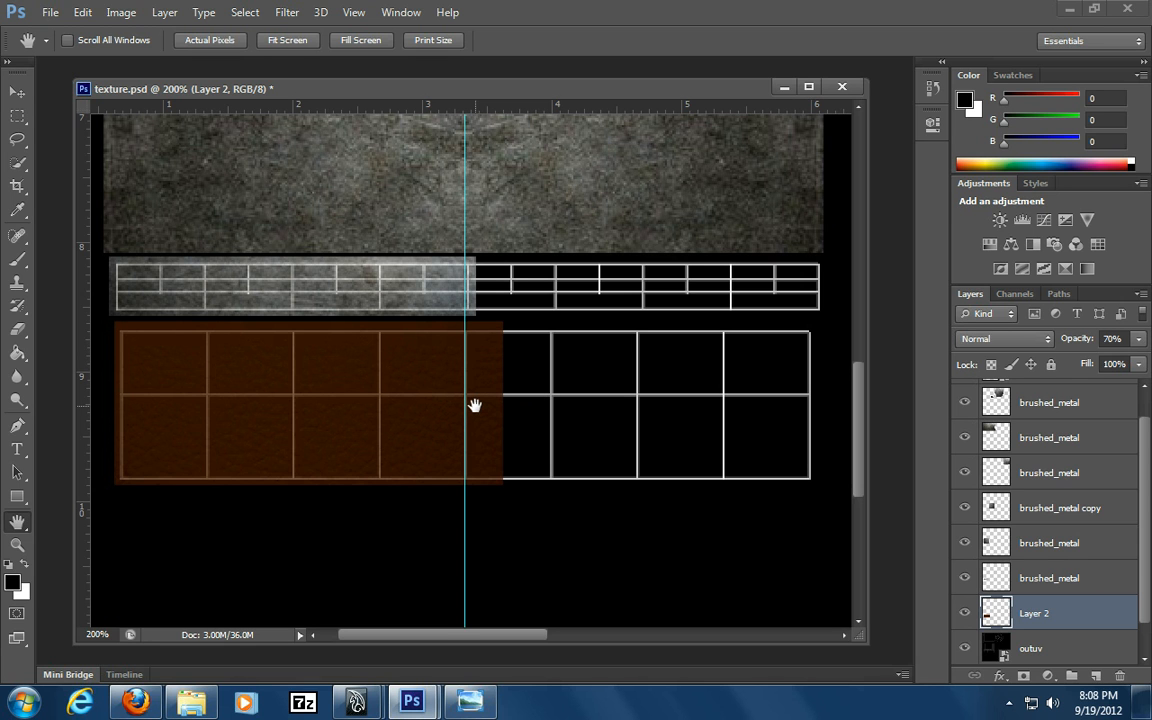
Re-enable snapping and delete the Layer 2 leather that extends to the right of the guide
click(17, 117)
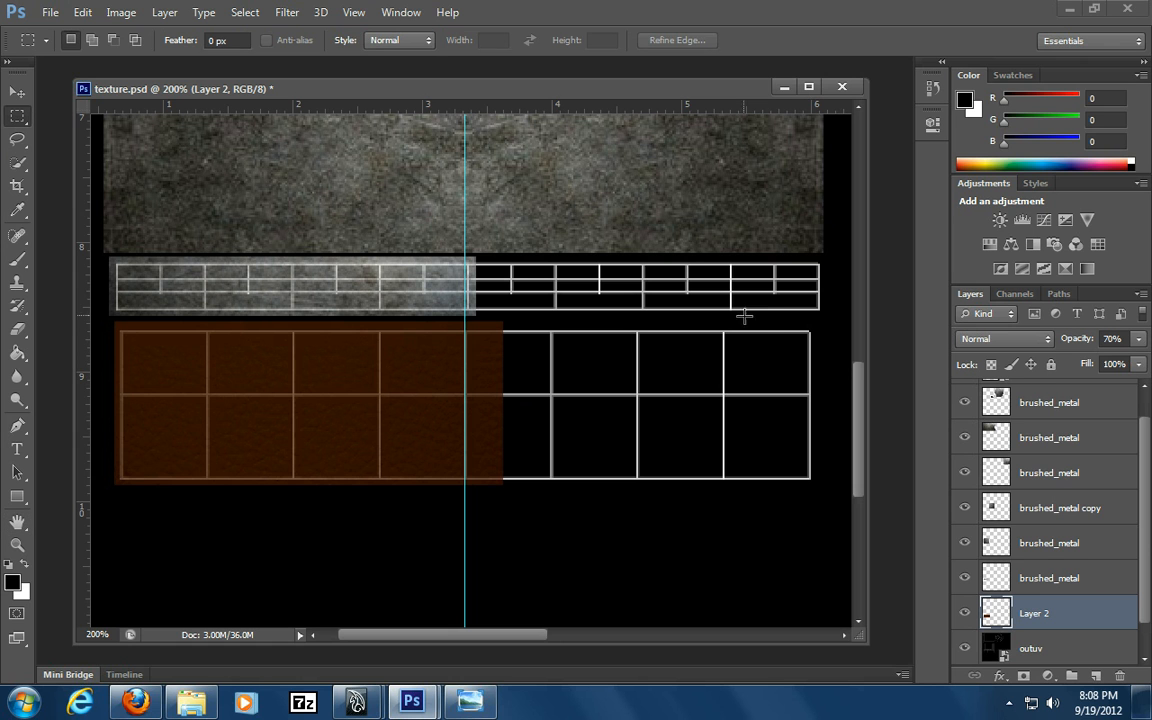
drag(768, 313, 467, 552)
click(655, 571)
click(353, 12)
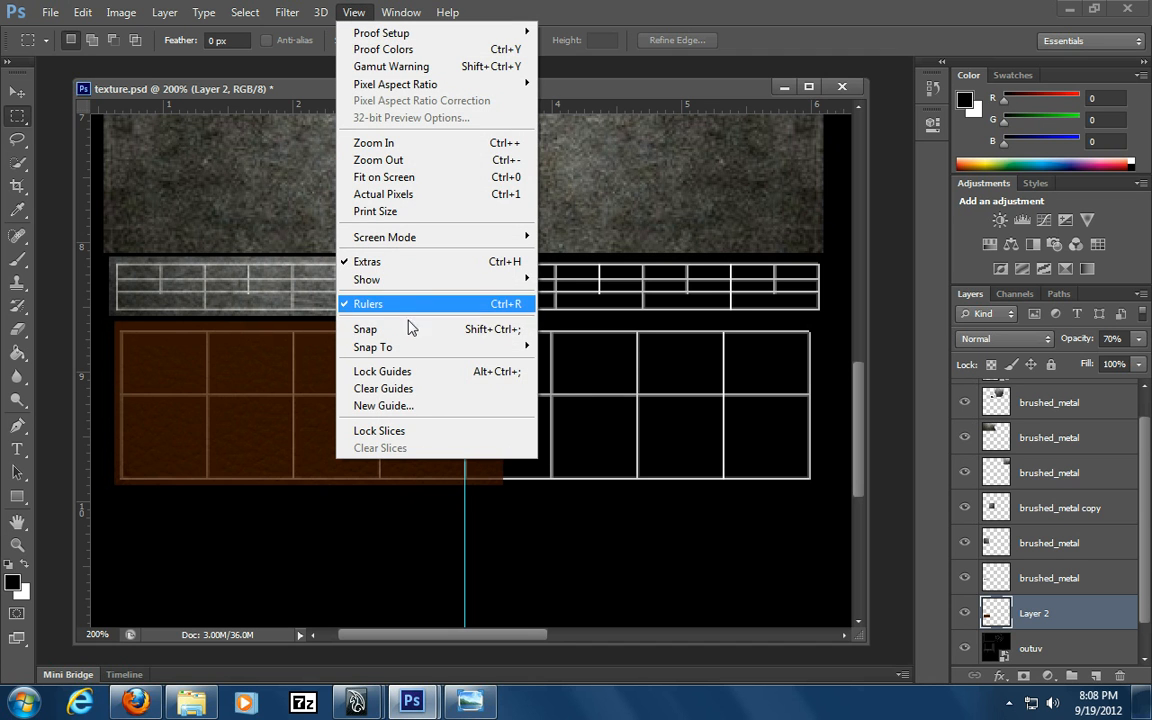
click(406, 329)
drag(763, 277, 470, 547)
key(Delete)
key(ctrl+d)
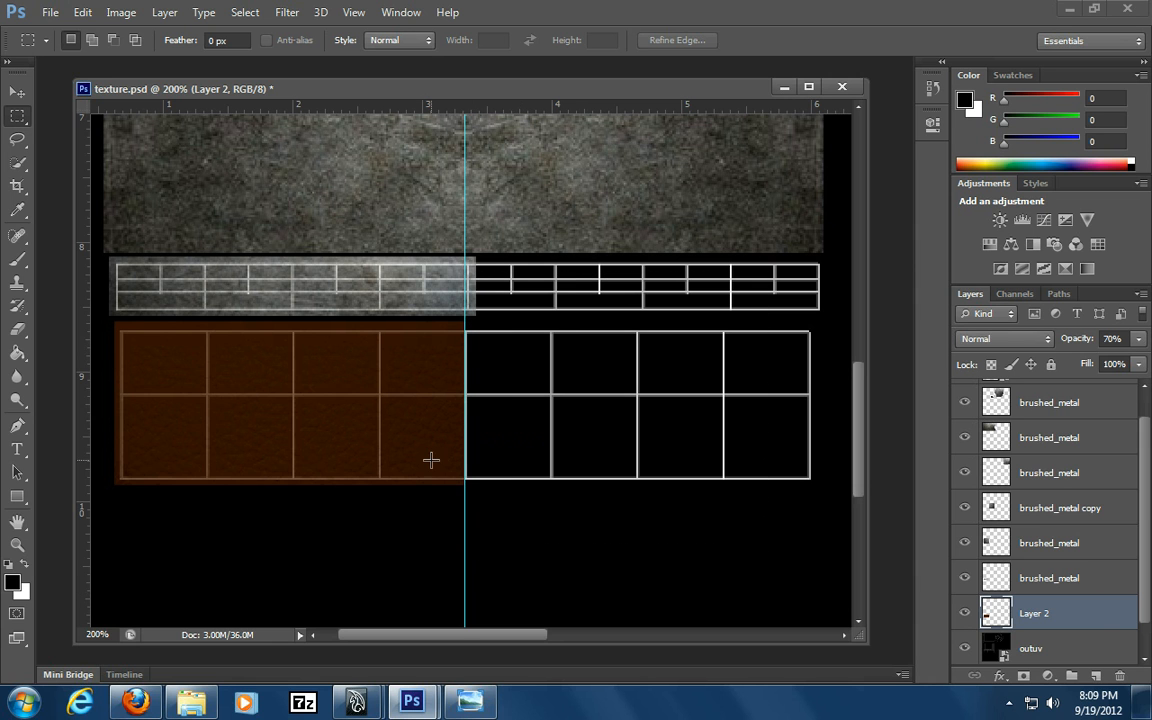
Duplicate Layer 2 as Layer 2 copy and flip the copy horizontally
right_click(1090, 620)
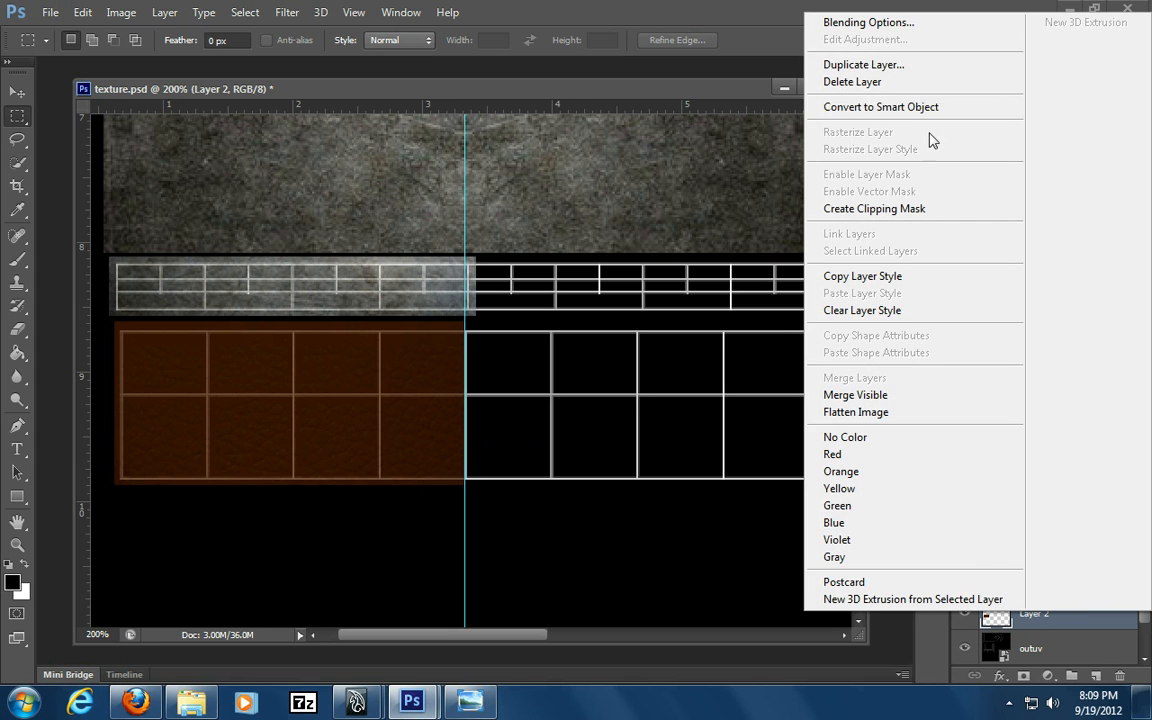
click(885, 59)
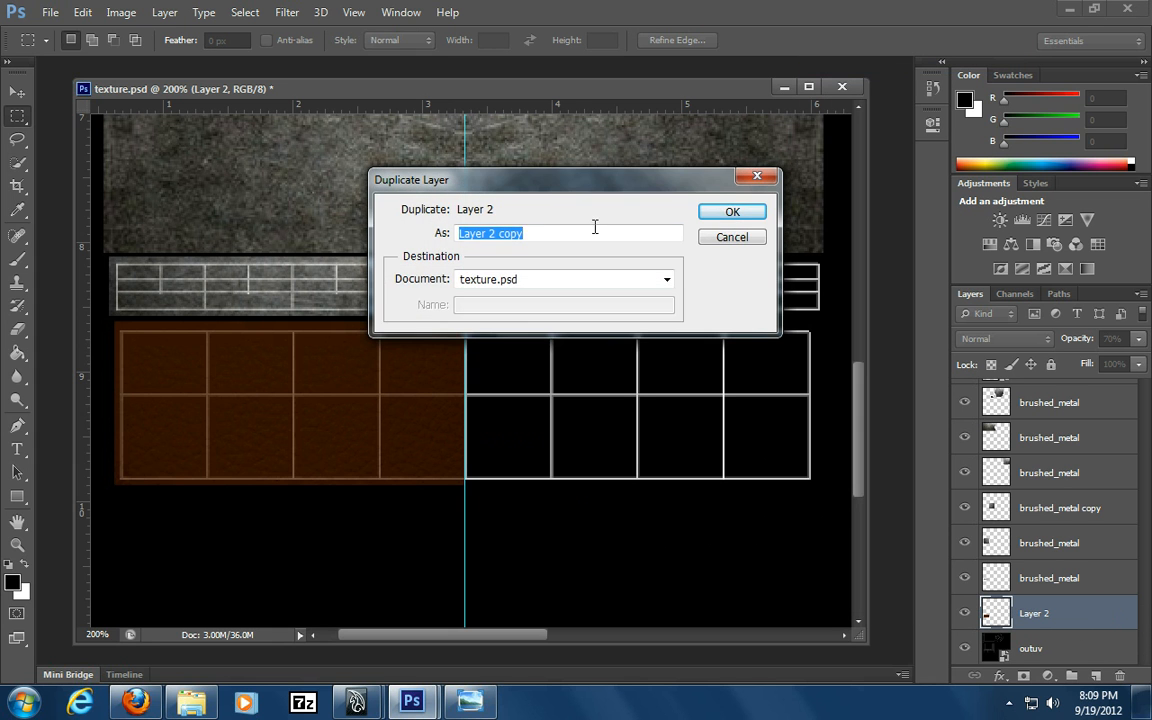
click(730, 213)
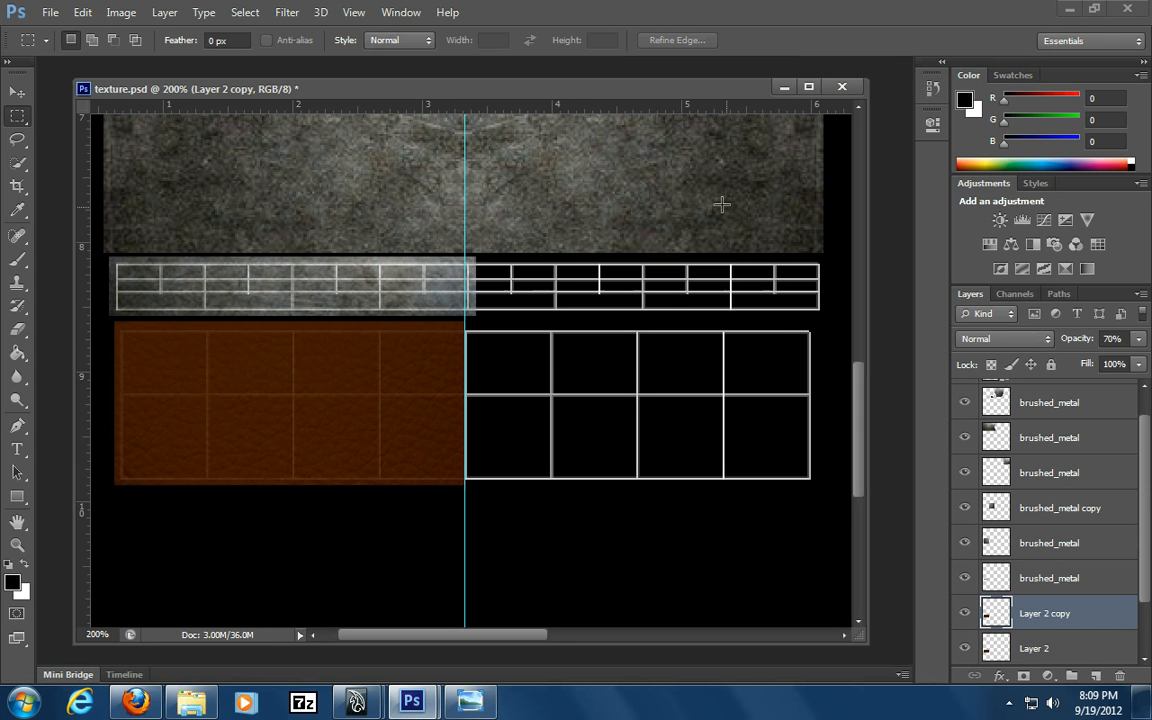
key(ctrl+t)
right_click(347, 384)
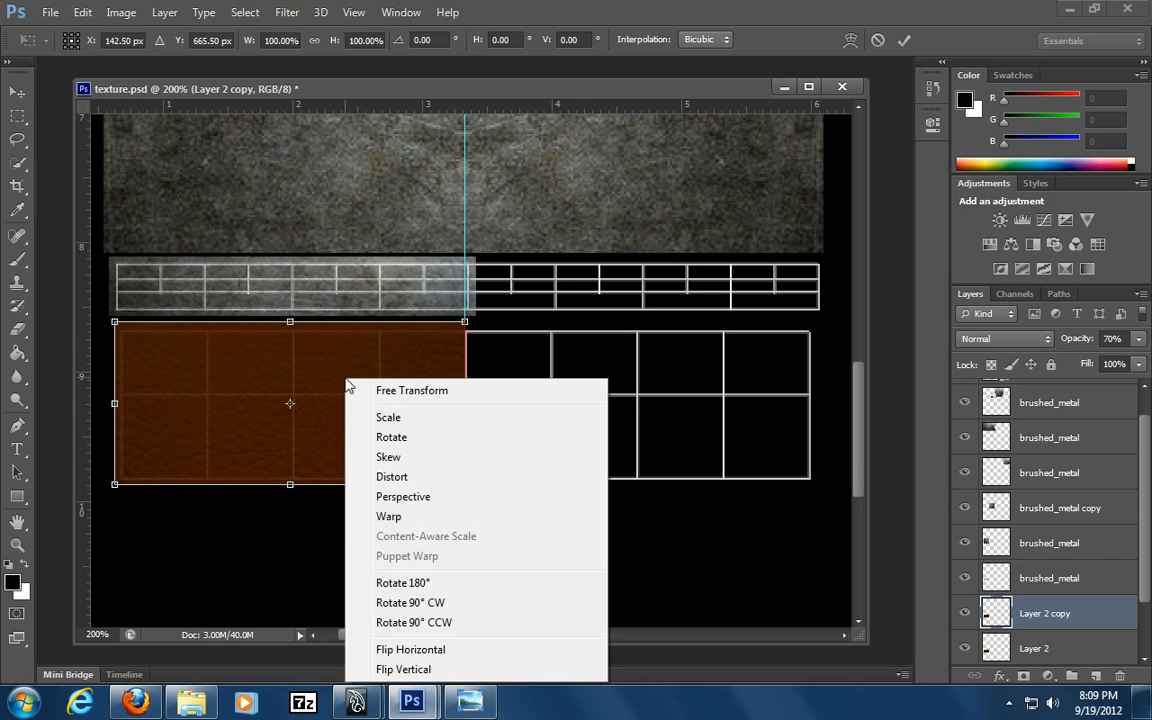
click(452, 649)
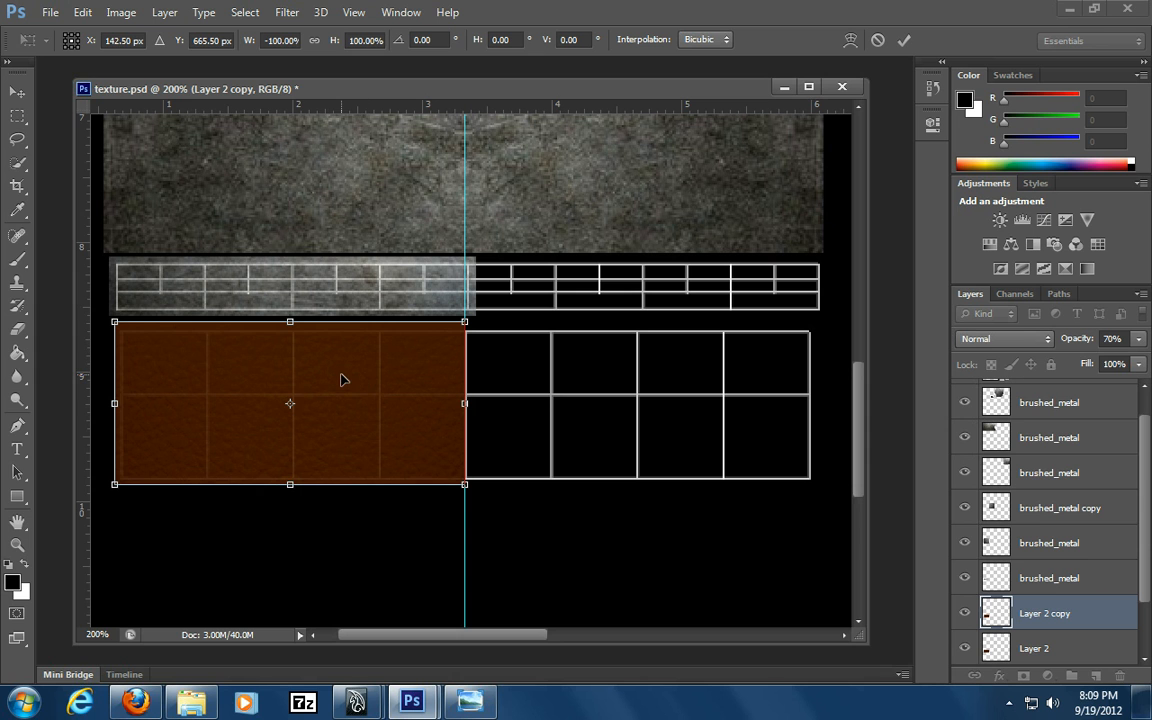
Move the flipped leather copy over the right half of the grid shell, flush with the guide, and apply the transformation
drag(183, 387, 531, 381)
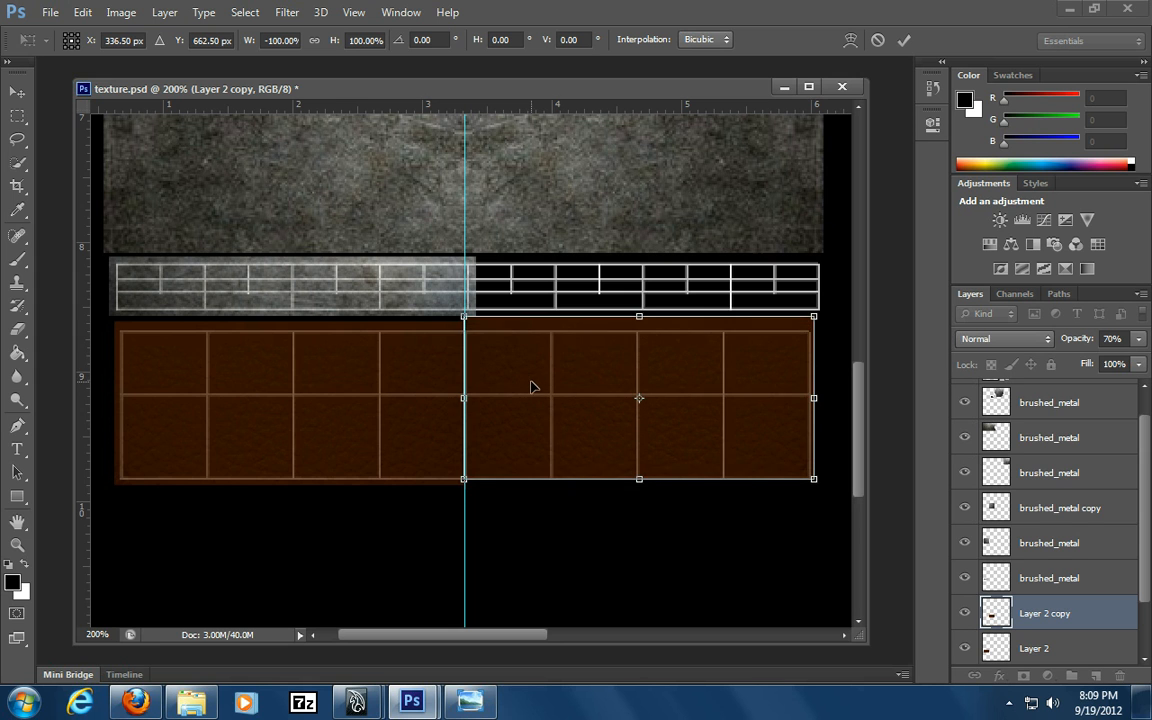
key(ctrl+z)
drag(234, 373, 560, 381)
click(17, 92)
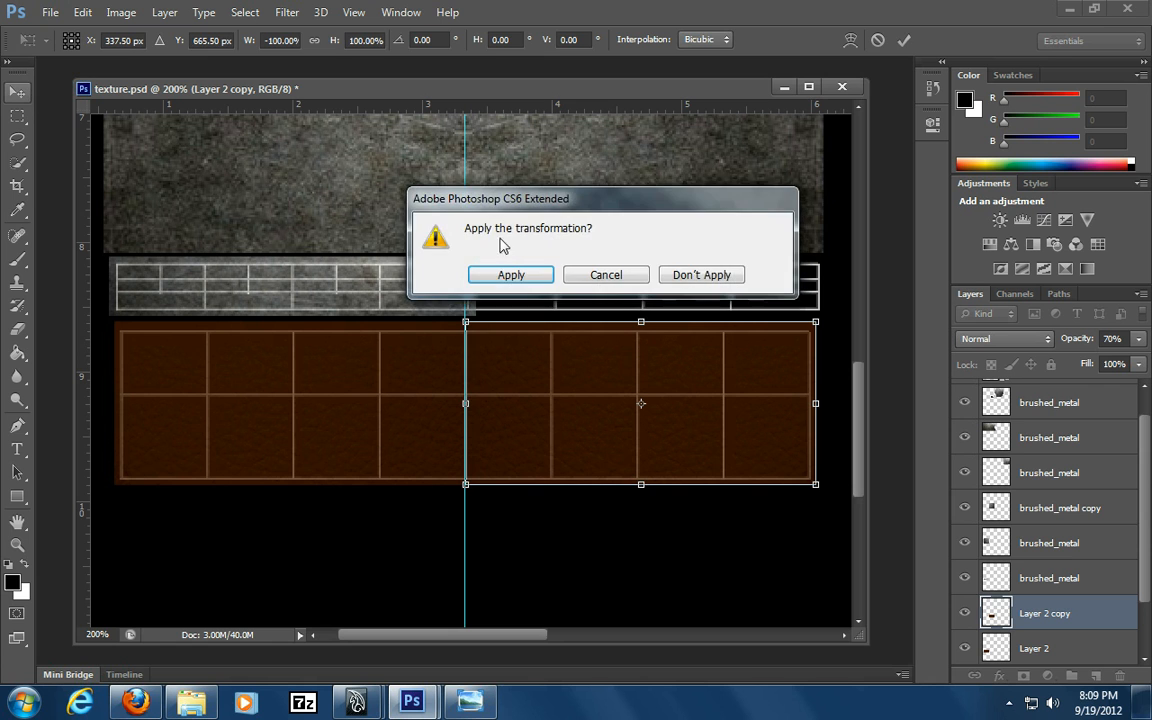
click(511, 276)
Disable snapping and reposition the vertical guide on the middle line of the narrow strip shell
drag(465, 285, 384, 295)
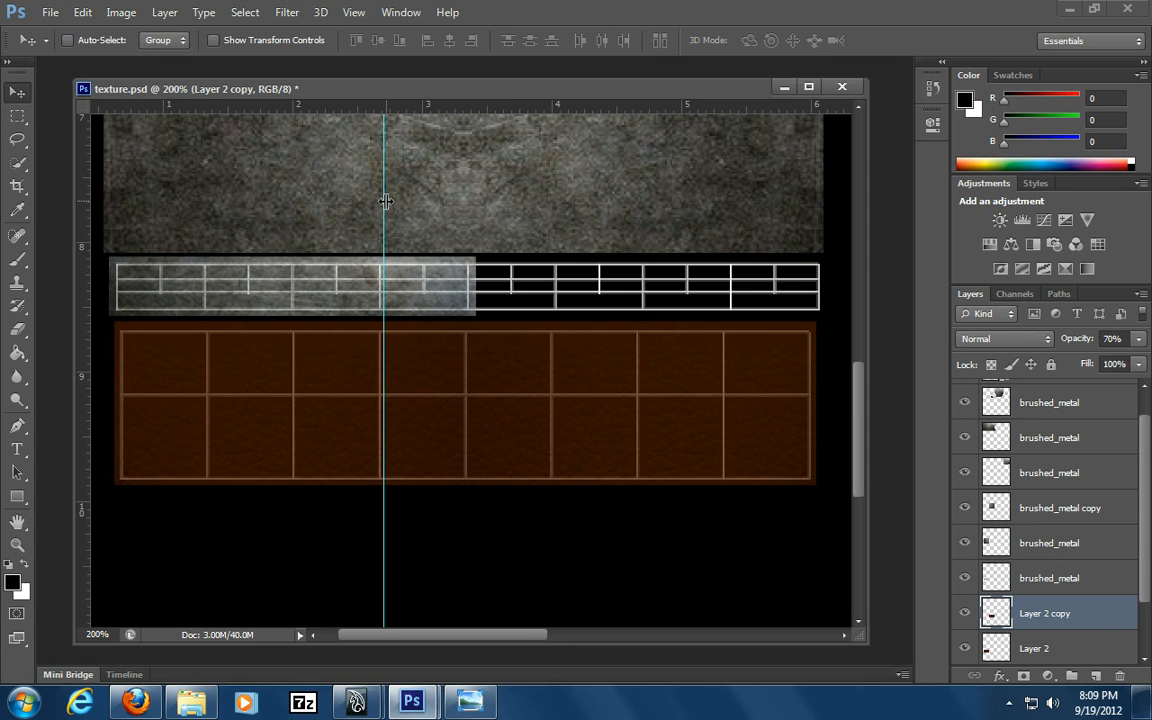
drag(386, 203, 443, 232)
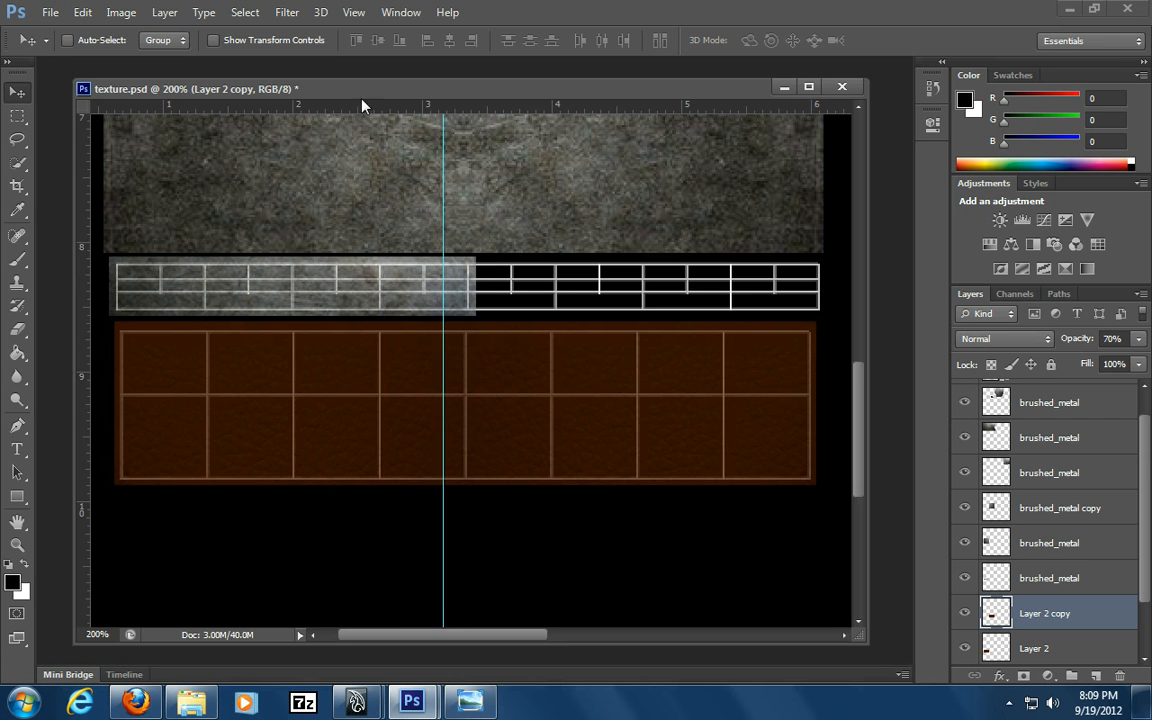
click(354, 12)
click(386, 329)
drag(447, 323, 467, 333)
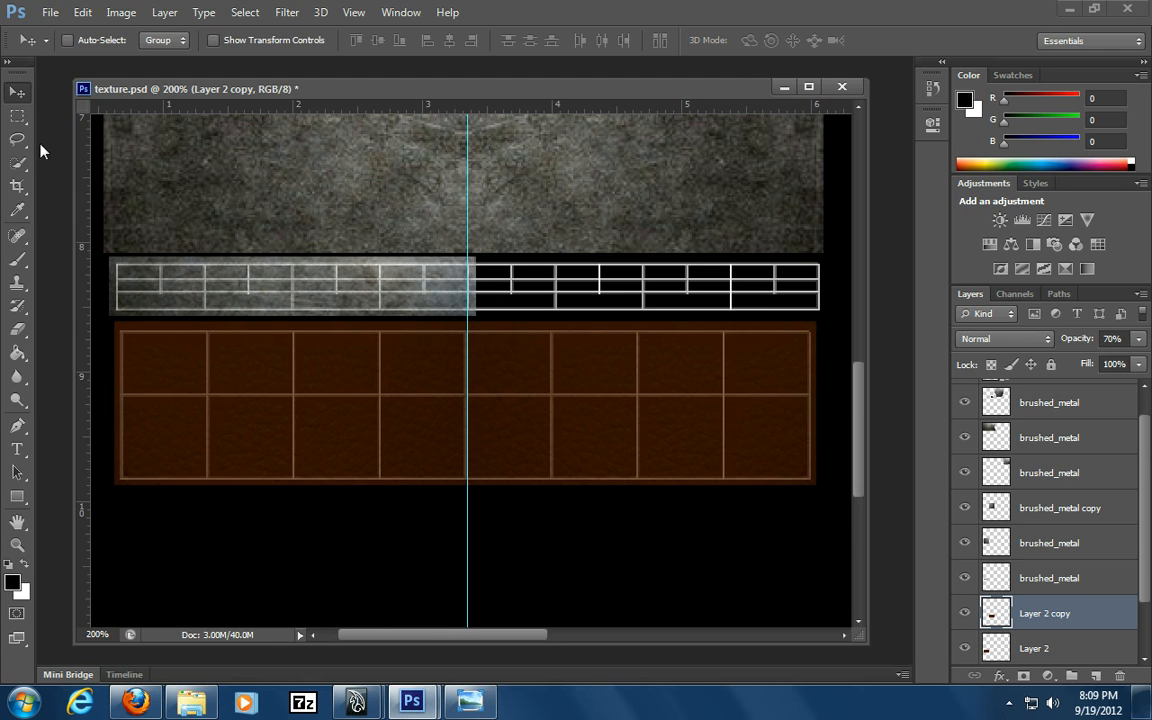
Re-enable snapping and delete the narrow strip's brushed metal that extends to the right of the guide
click(17, 116)
drag(541, 253, 463, 352)
click(353, 12)
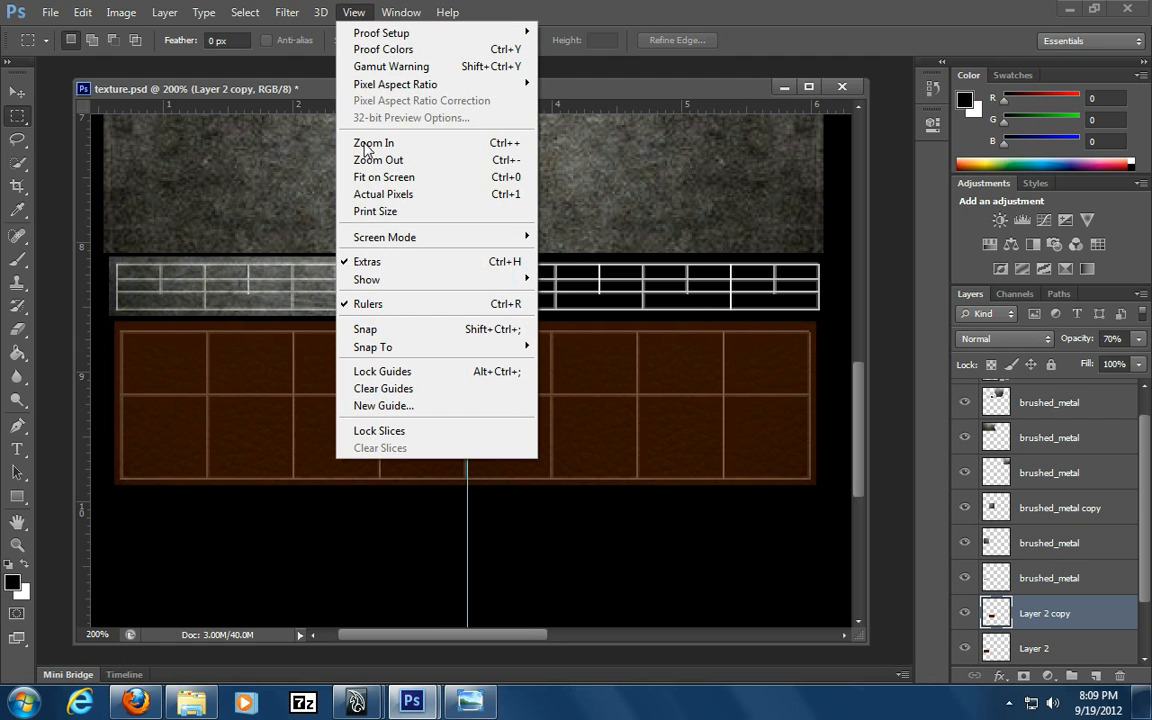
click(400, 331)
drag(558, 208, 469, 358)
key(Delete)
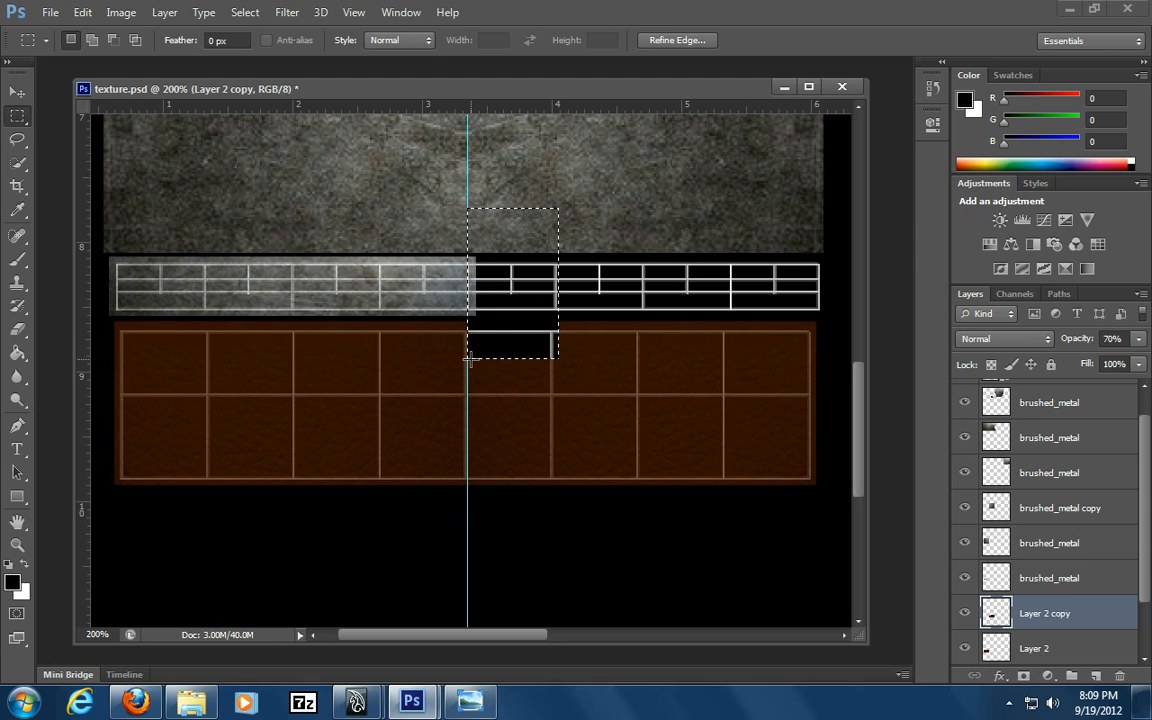
key(ctrl+z)
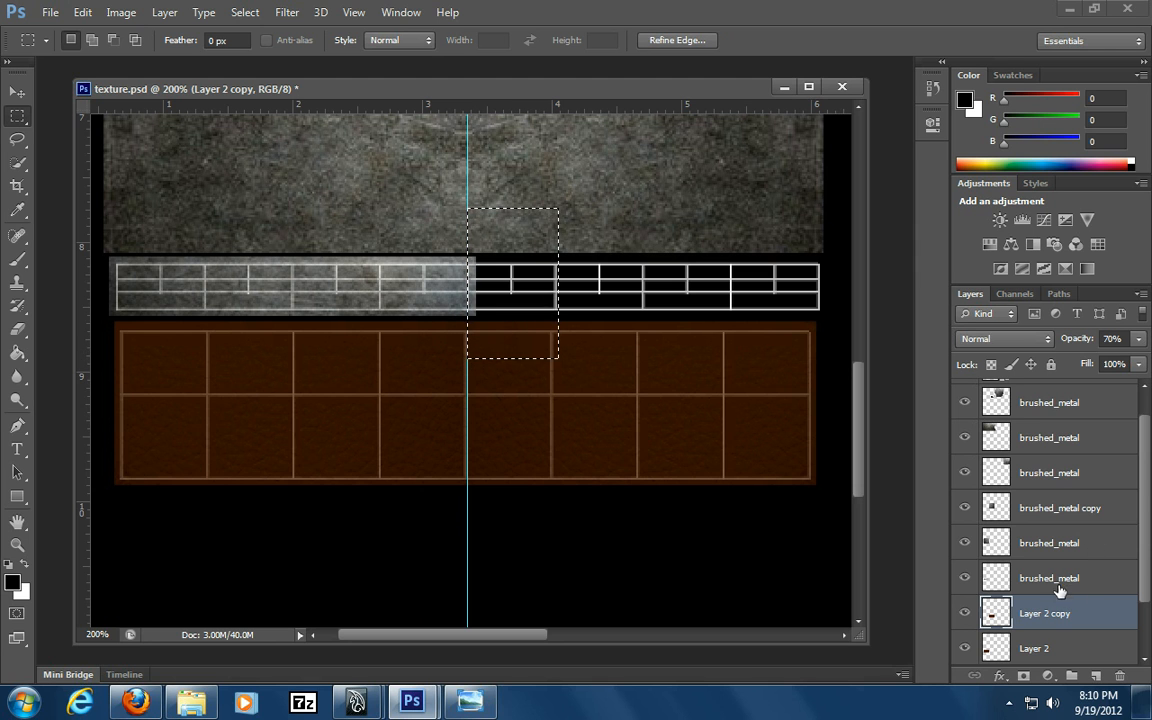
scroll(1000, 600, down, 2)
click(1040, 509)
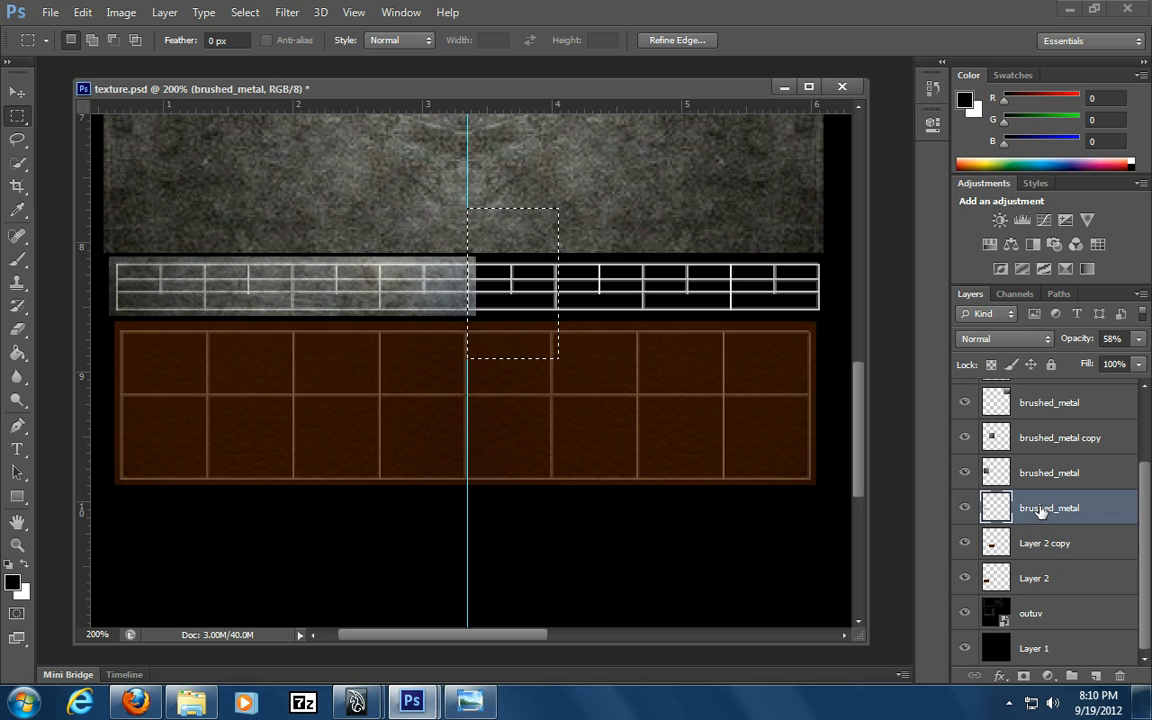
key(Delete)
click(697, 322)
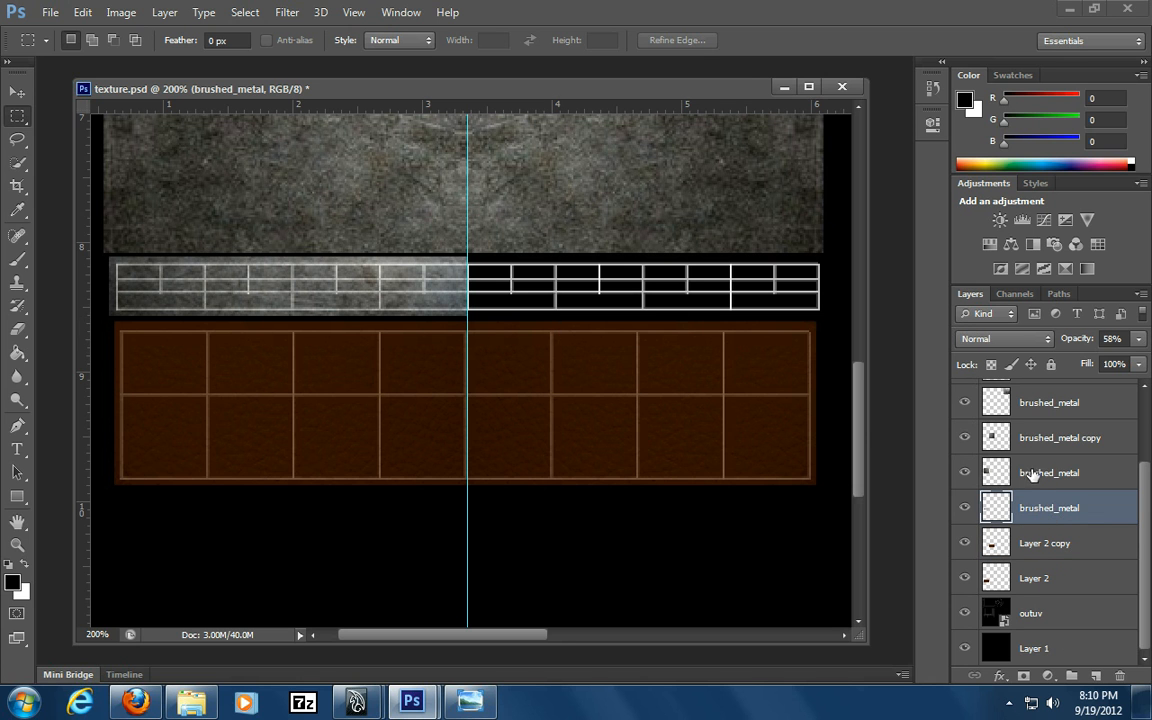
Duplicate the narrow strip's brushed_metal layer as brushed_metal copy 2 and flip the copy horizontally
right_click(1062, 509)
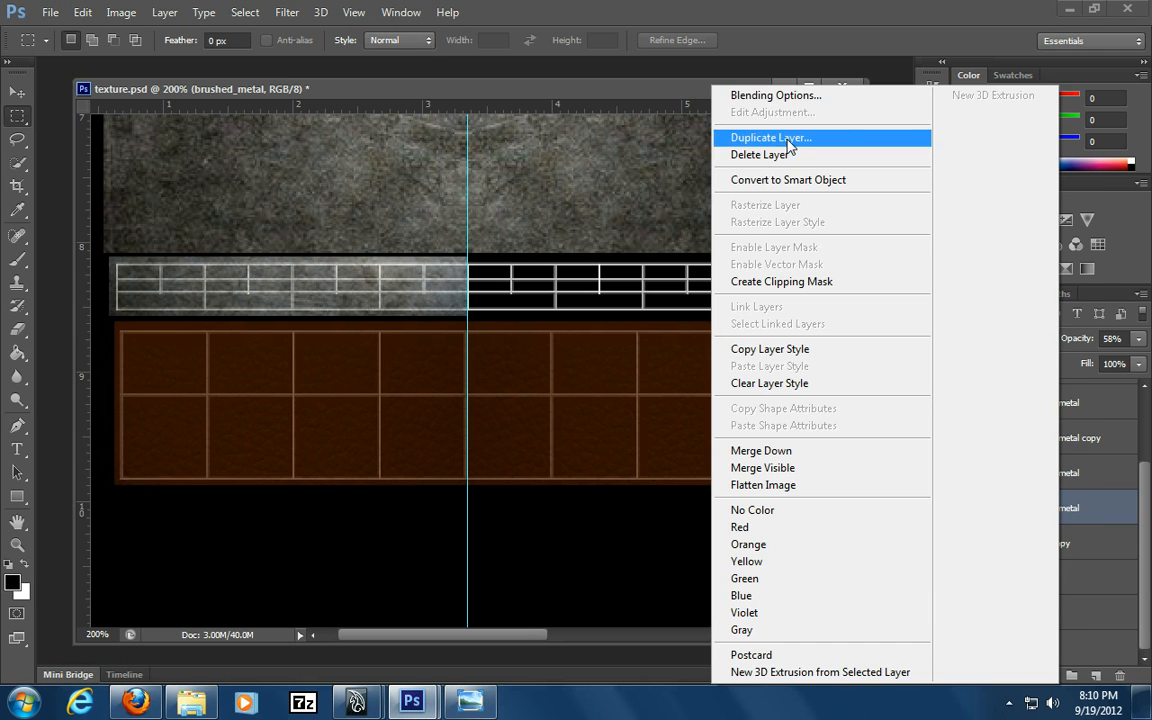
click(725, 140)
click(708, 214)
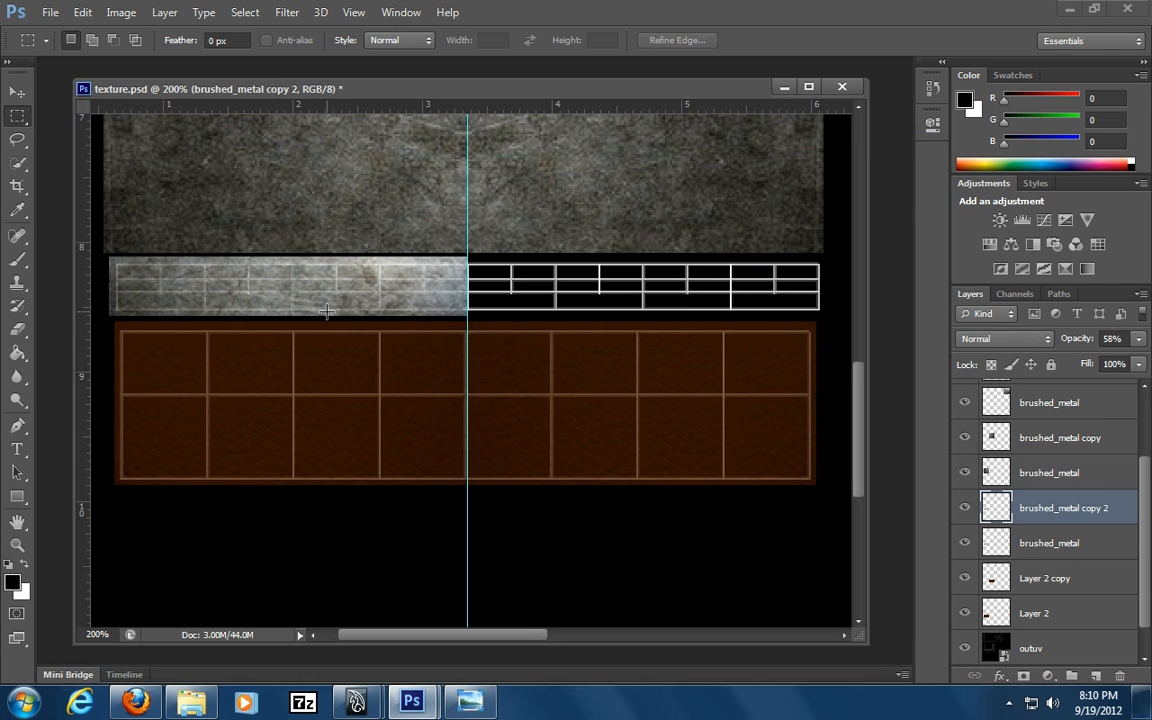
key(ctrl+t)
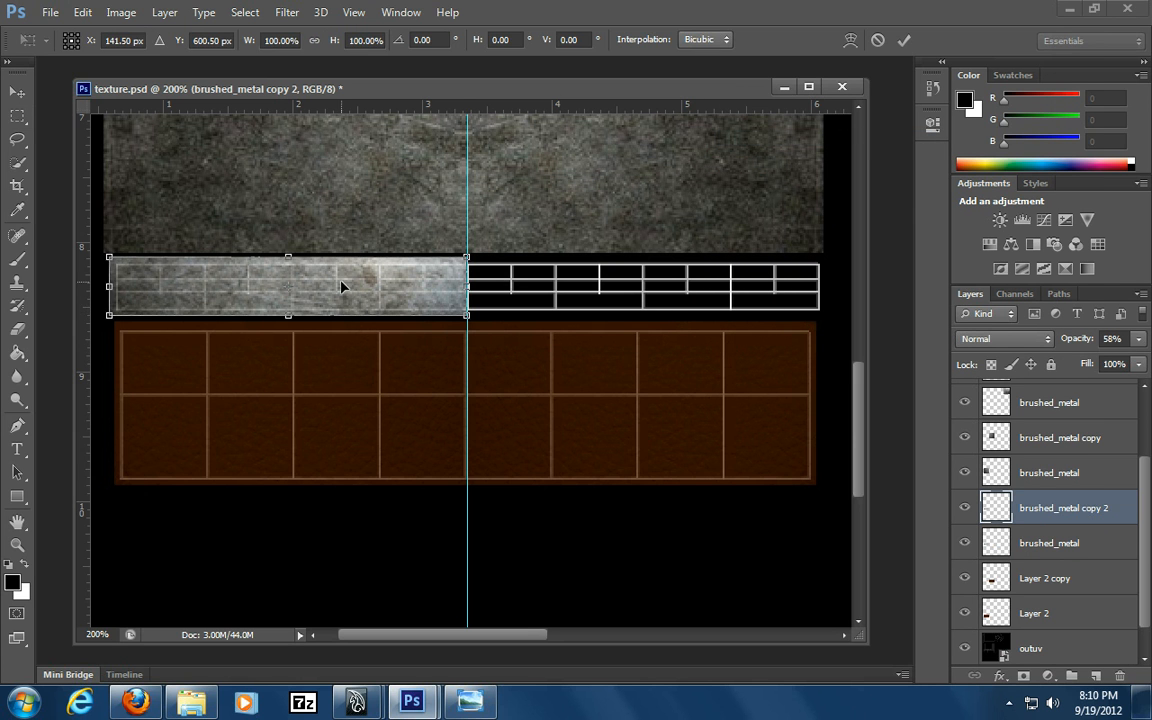
right_click(341, 287)
click(406, 554)
Move the flipped metal copy over the right half of the narrow strip, apply the transformation and remove the vertical guide
drag(316, 289, 684, 279)
click(18, 93)
click(511, 274)
drag(450, 244, 34, 242)
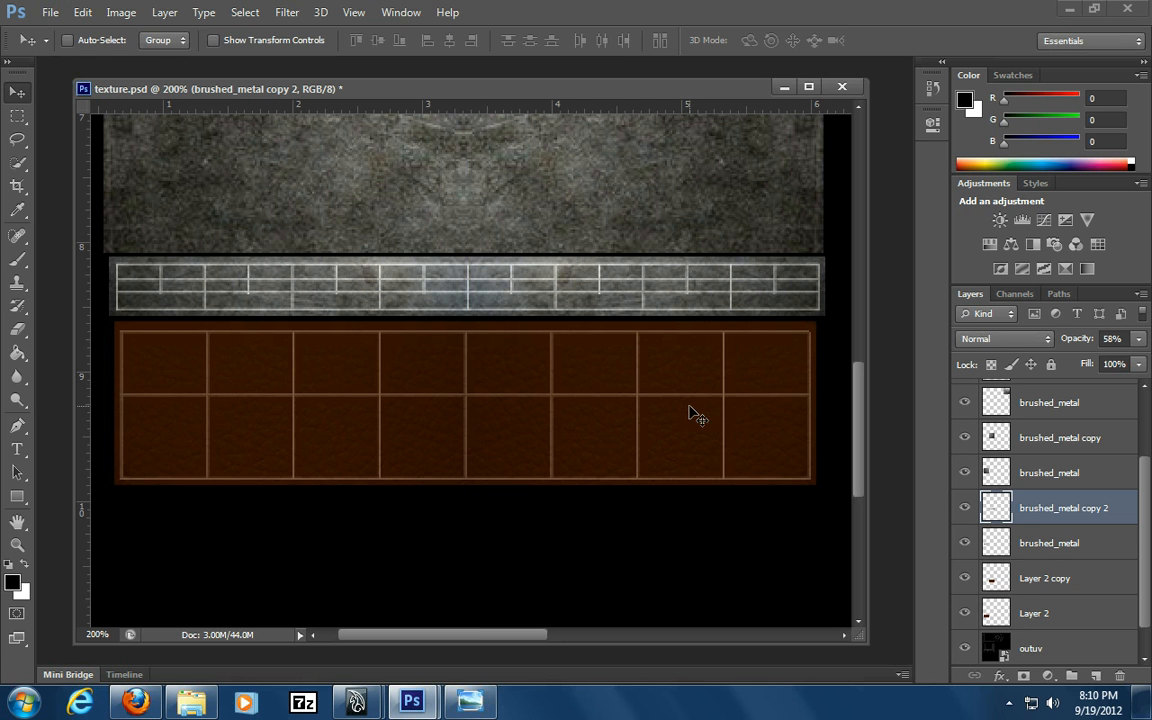
Set the opacity of brushed_metal copy 2, the brushed_metal layer below it, Layer 2 copy and Layer 2 to 100%
key(z)
alt+click(478, 342)
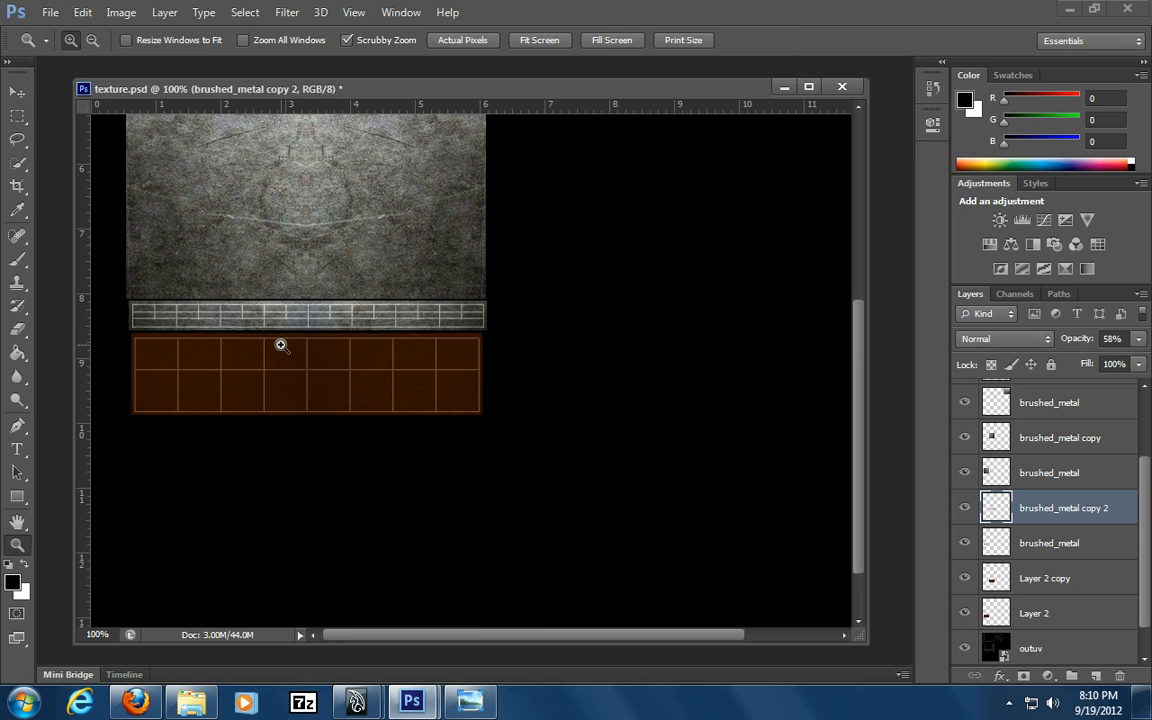
click(242, 340)
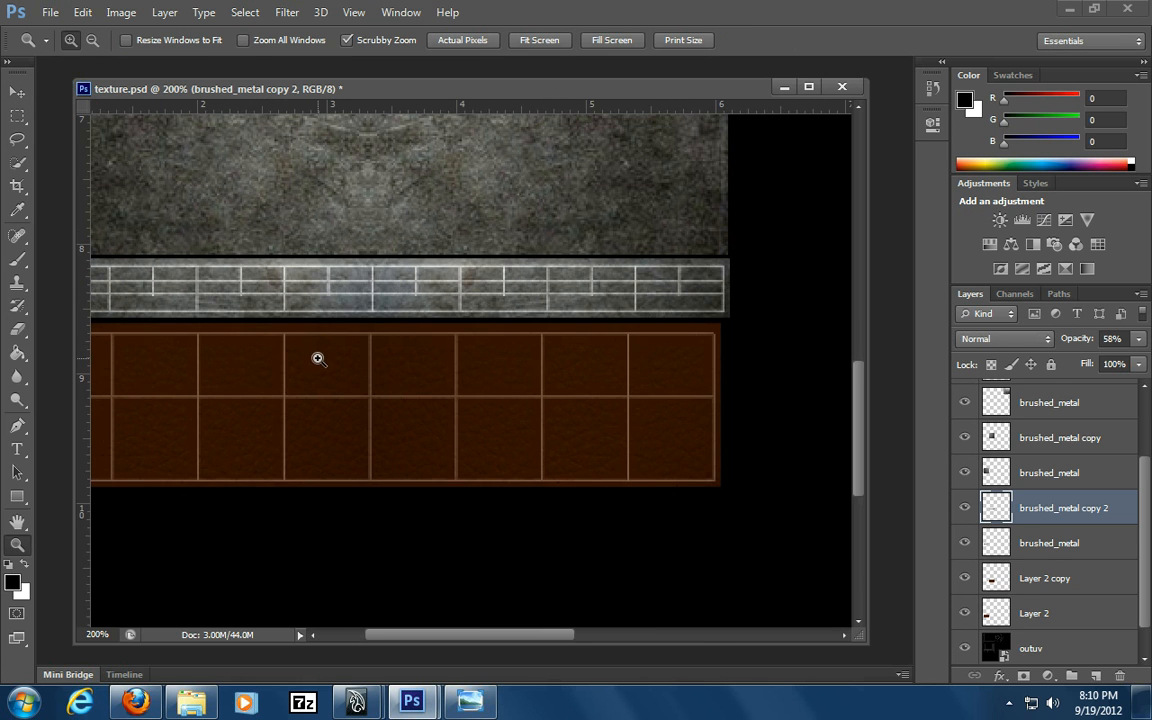
drag(314, 342, 406, 373)
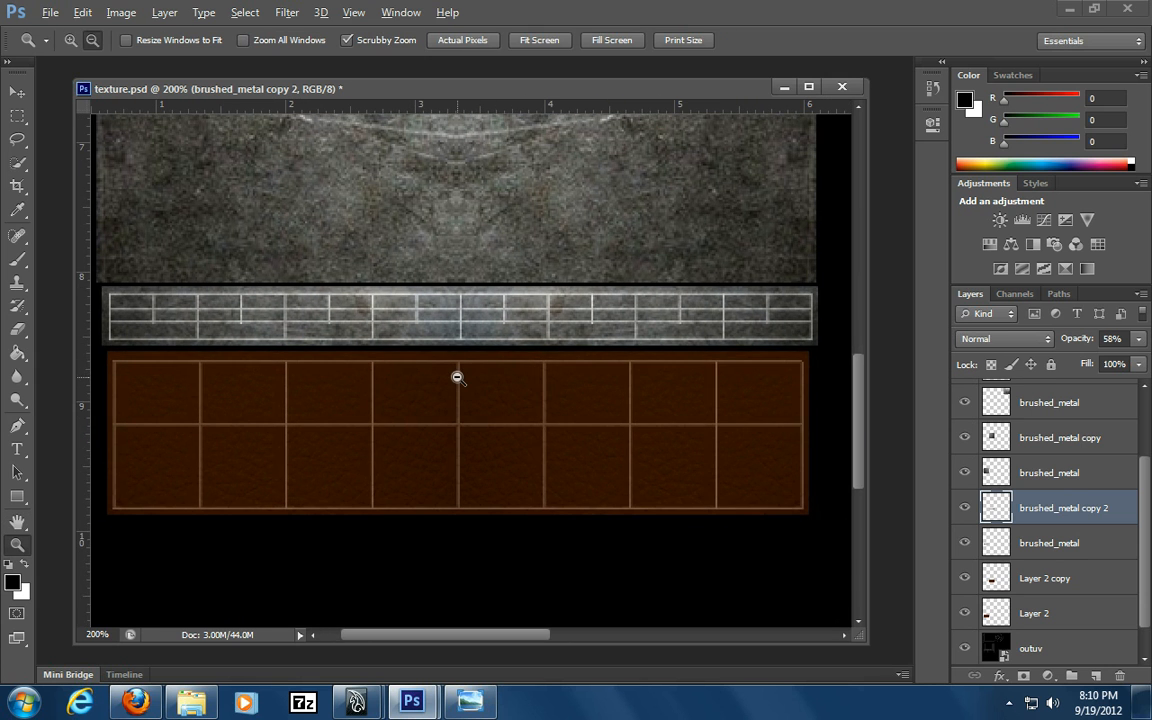
alt+click(456, 377)
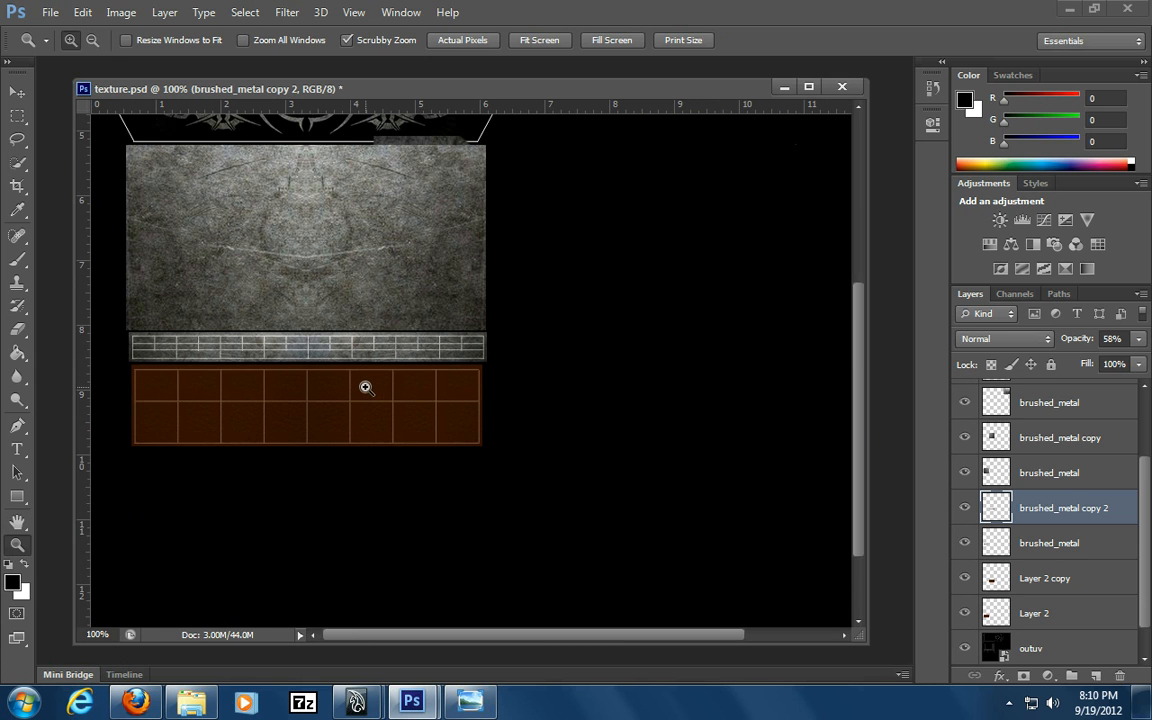
shift+click(1085, 613)
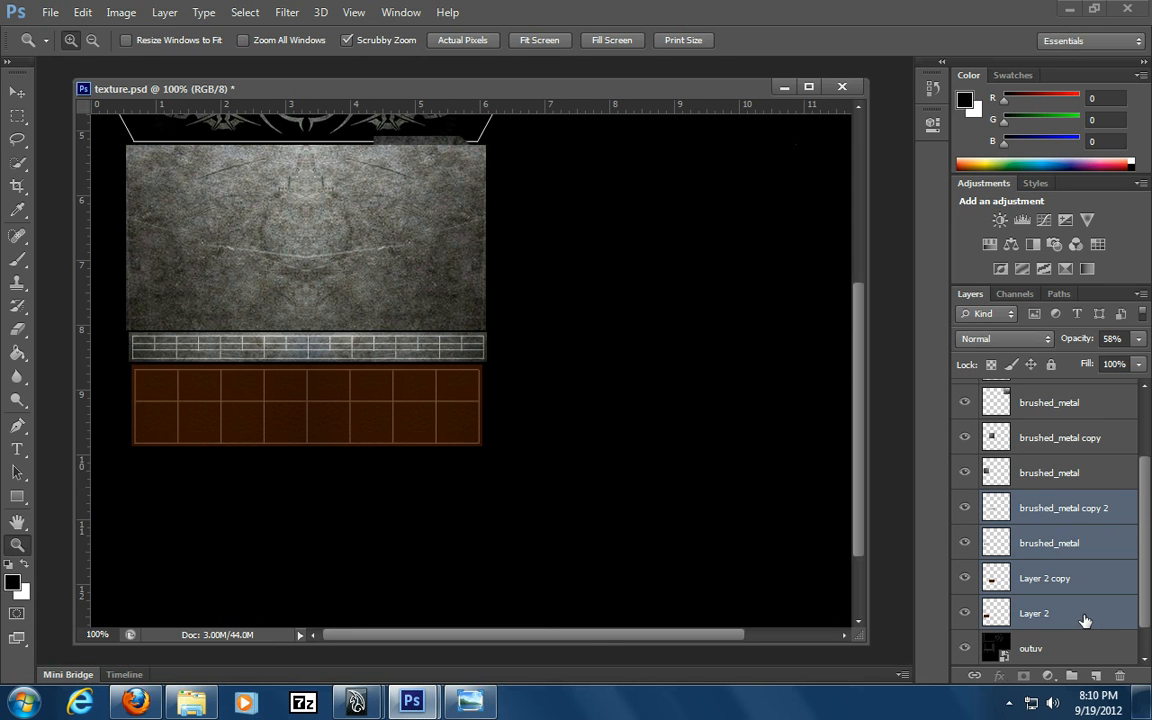
click(1137, 342)
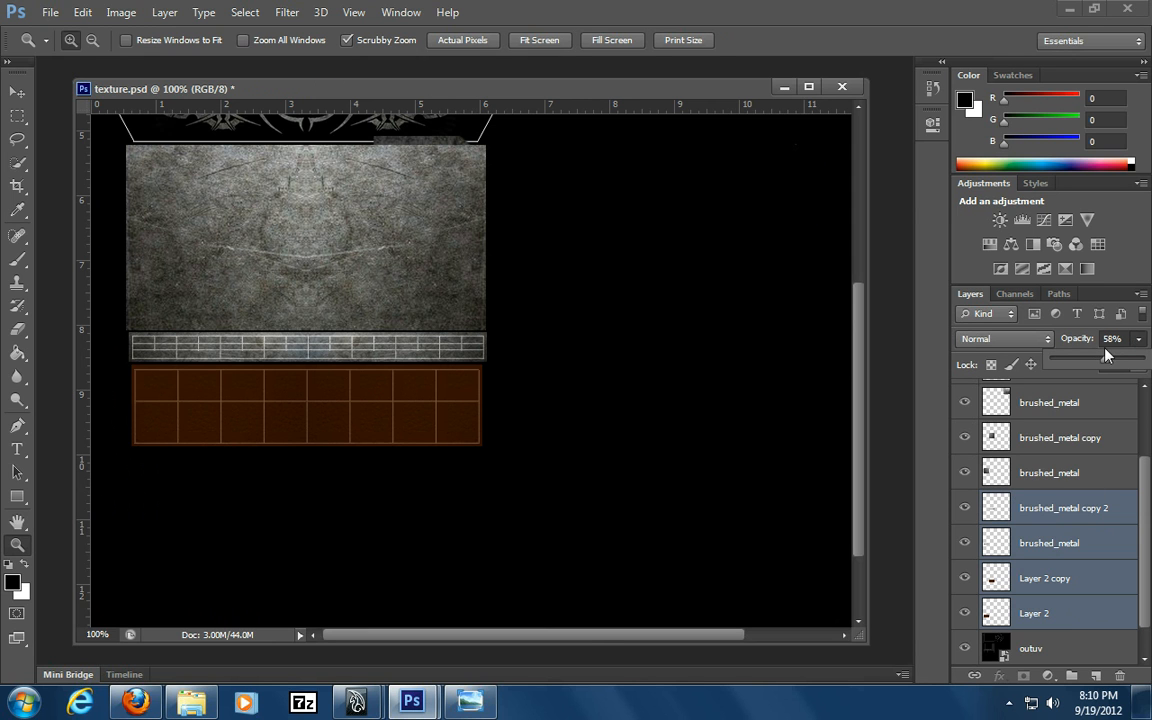
drag(1107, 366, 1143, 360)
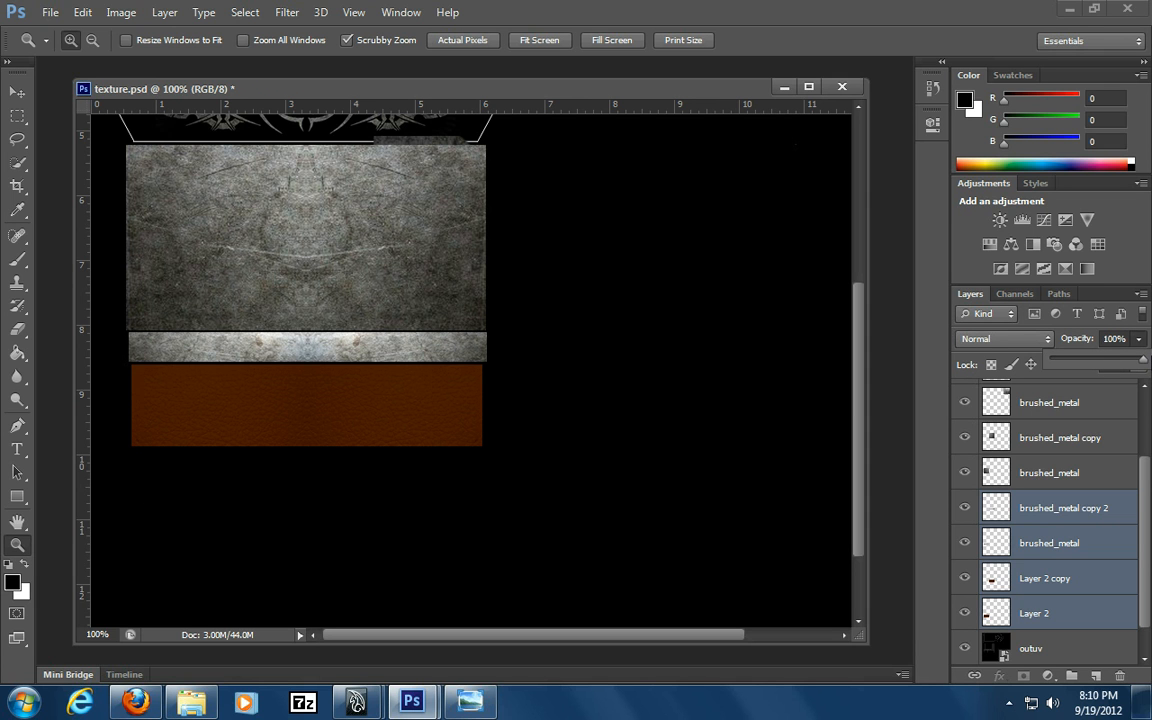
Hide the outuv layer and save texture.psd
scroll(1030, 430, down, 1)
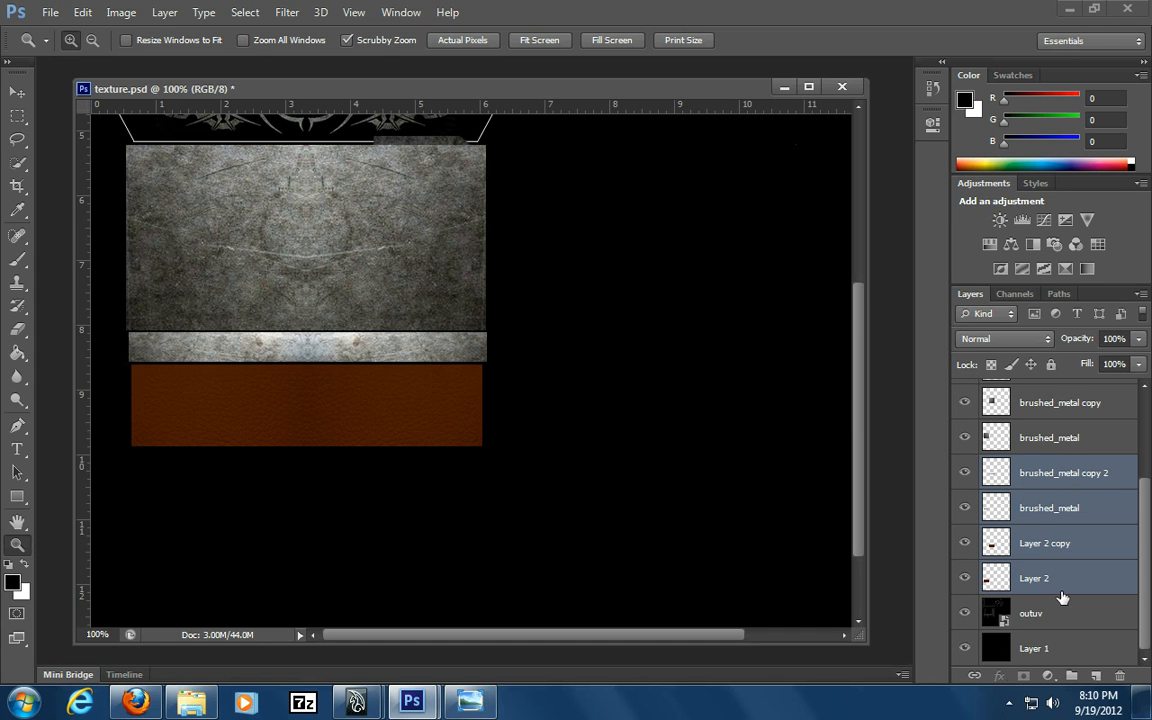
click(964, 615)
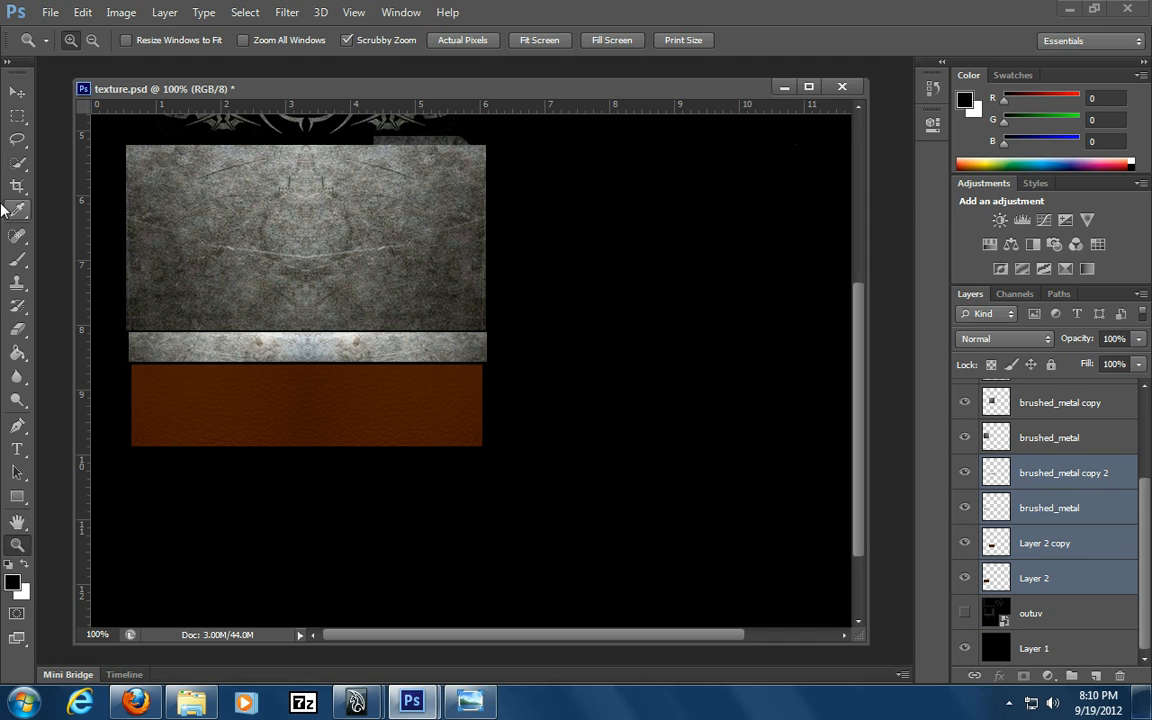
click(50, 12)
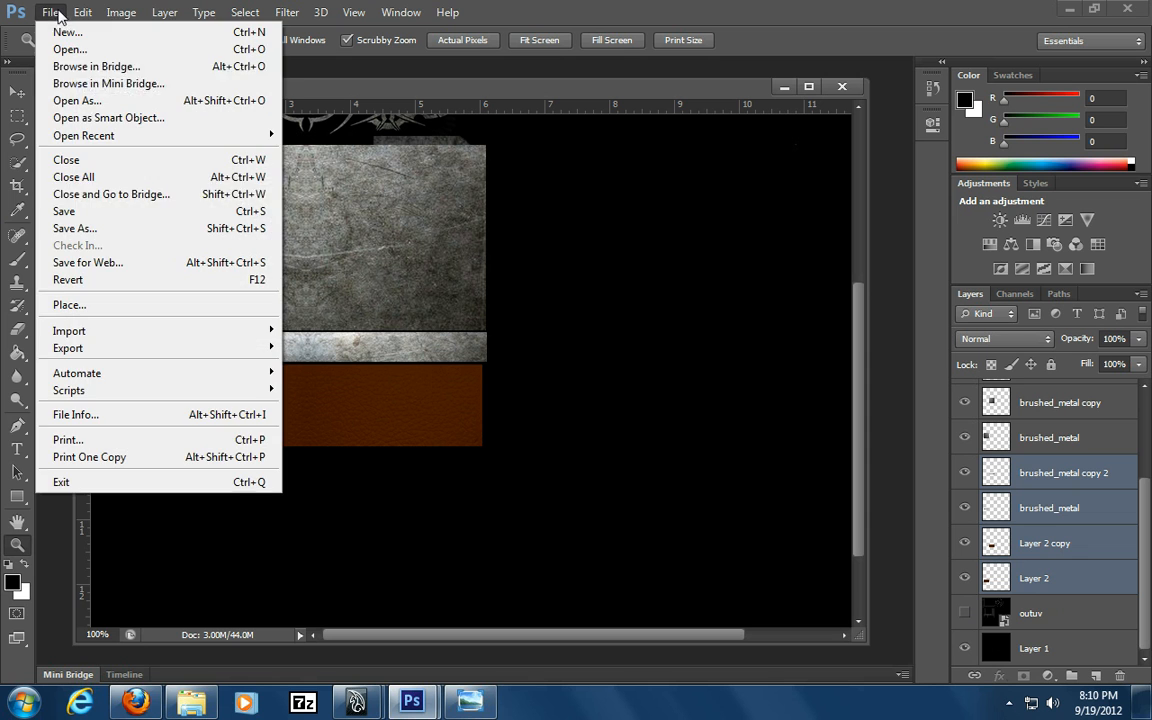
click(98, 212)
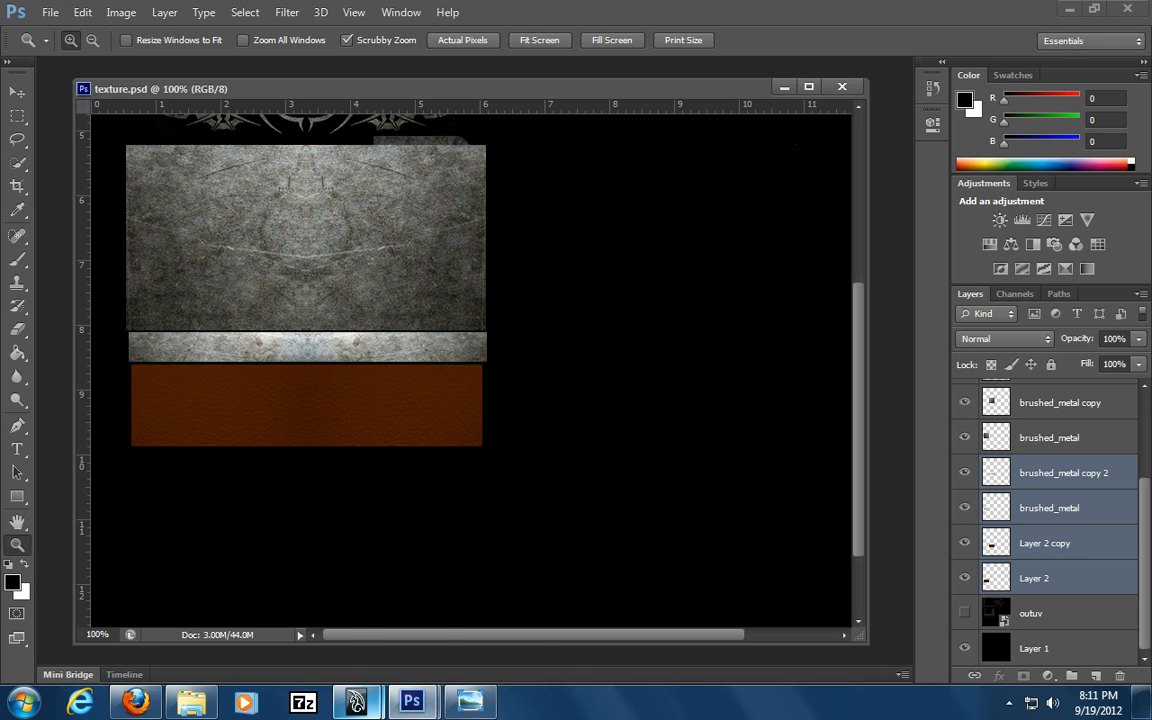
Switch to Maya, clear the selection and display the hammer with textures in the perspective view
click(355, 703)
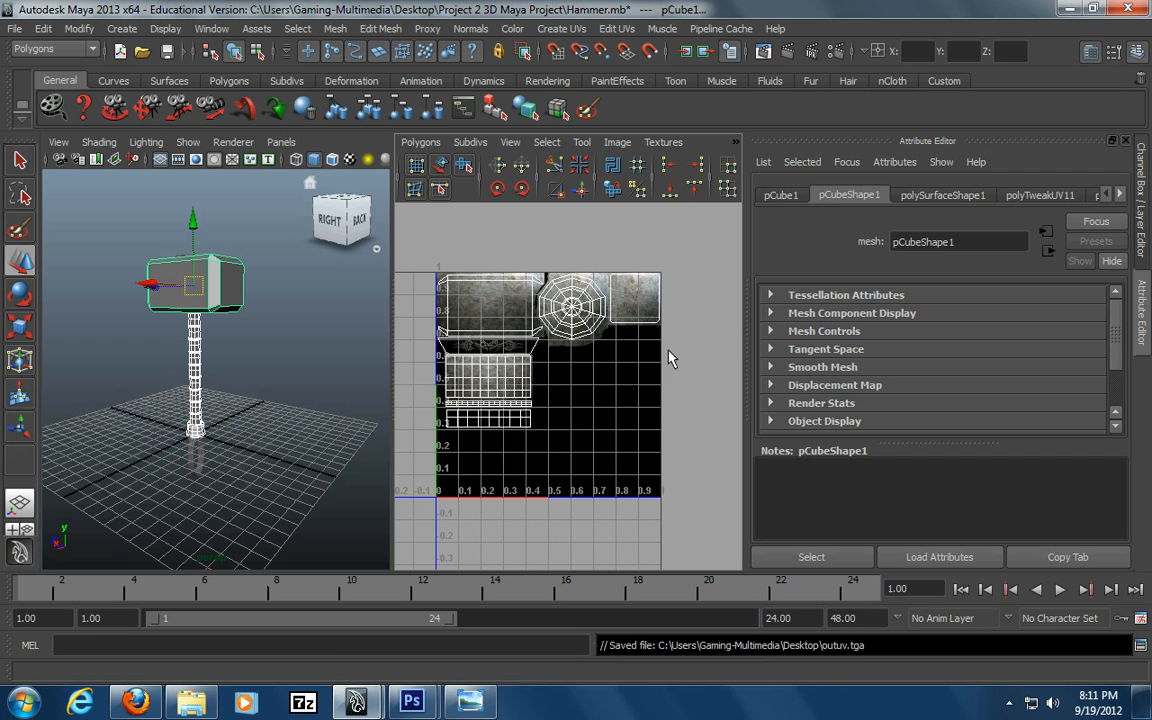
click(264, 245)
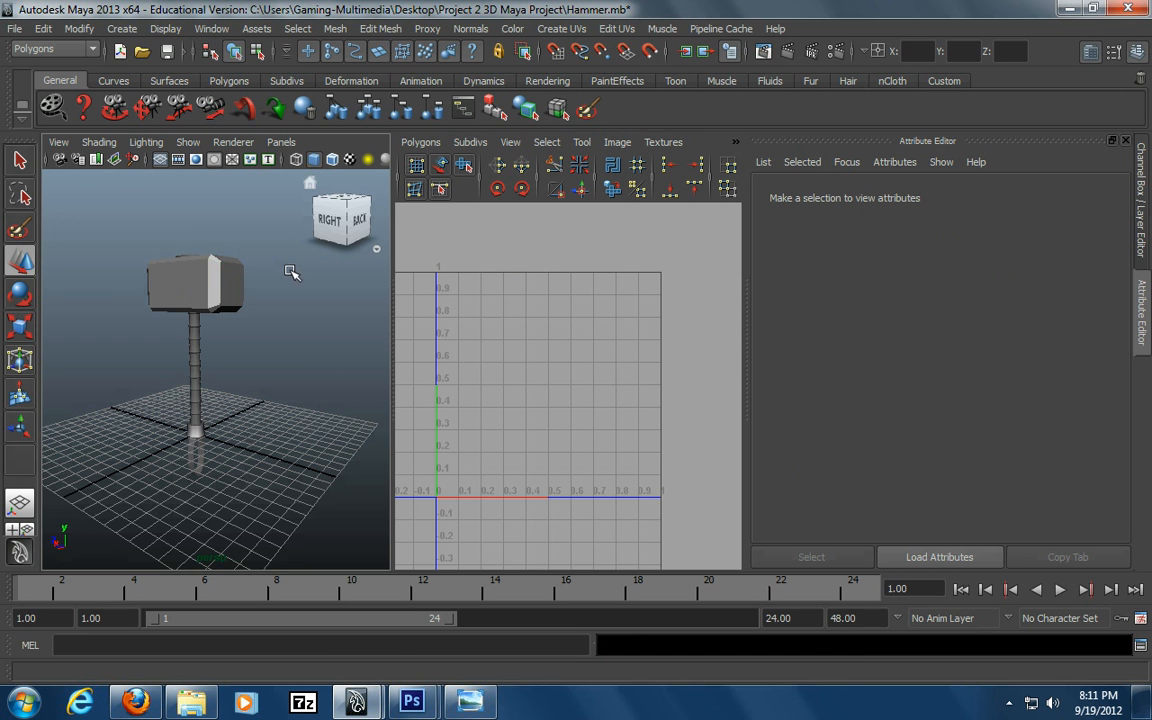
alt+drag(262, 314, 204, 322)
key(6)
Examine the textured hammer head, handle and lower collar from several angles and distances
alt+drag(273, 326, 260, 365)
alt+middle_drag(260, 365, 269, 258)
alt+right_drag(104, 376, 216, 370)
alt+middle_drag(274, 412, 318, 455)
alt+drag(318, 455, 200, 433)
alt+middle_drag(278, 391, 234, 408)
click(245, 371)
alt+drag(193, 401, 252, 411)
alt+right_drag(252, 411, 159, 411)
alt+right_drag(257, 440, 175, 455)
alt+right_drag(262, 410, 182, 398)
alt+middle_drag(177, 362, 173, 426)
alt+right_drag(116, 438, 173, 408)
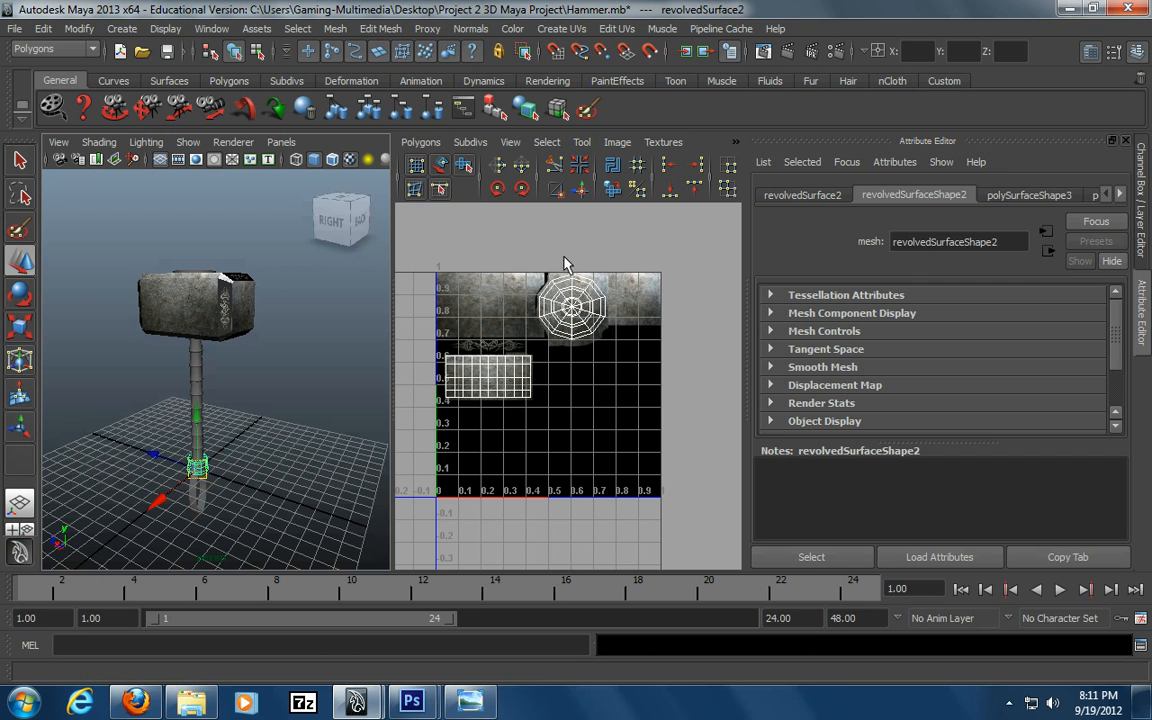
Replace the UV Texture Editor view with the Hypershade and assign the blinn1 material to the handle grip
key(ctrl+a)
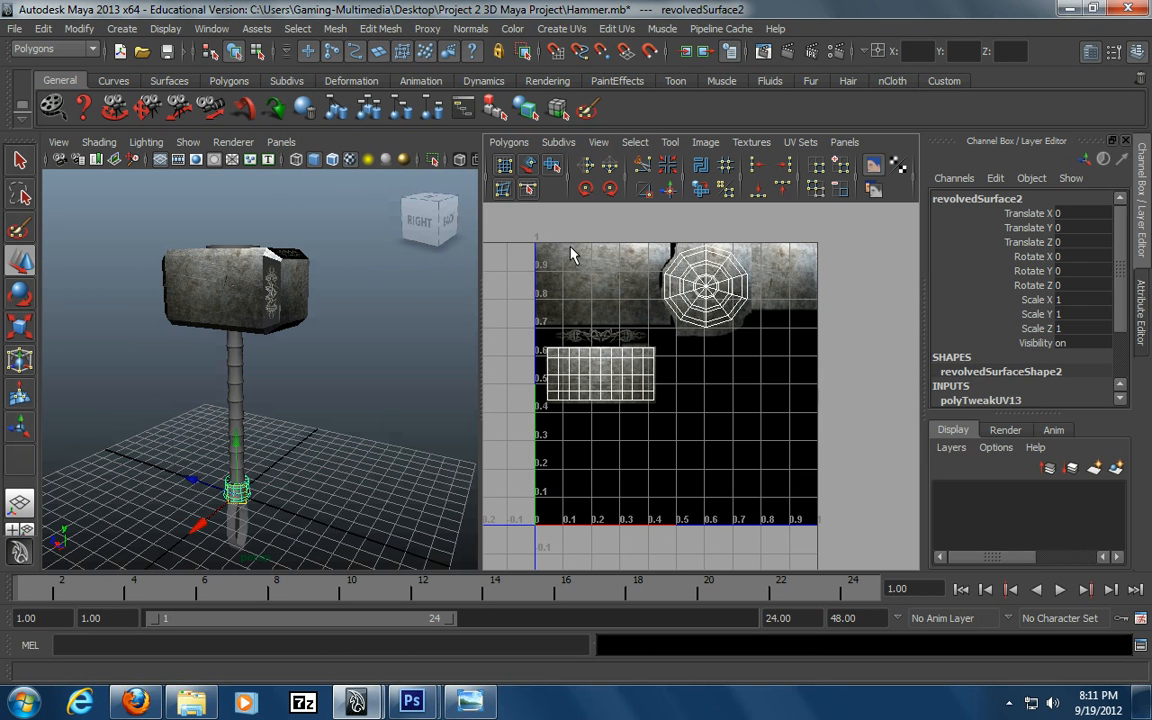
click(844, 142)
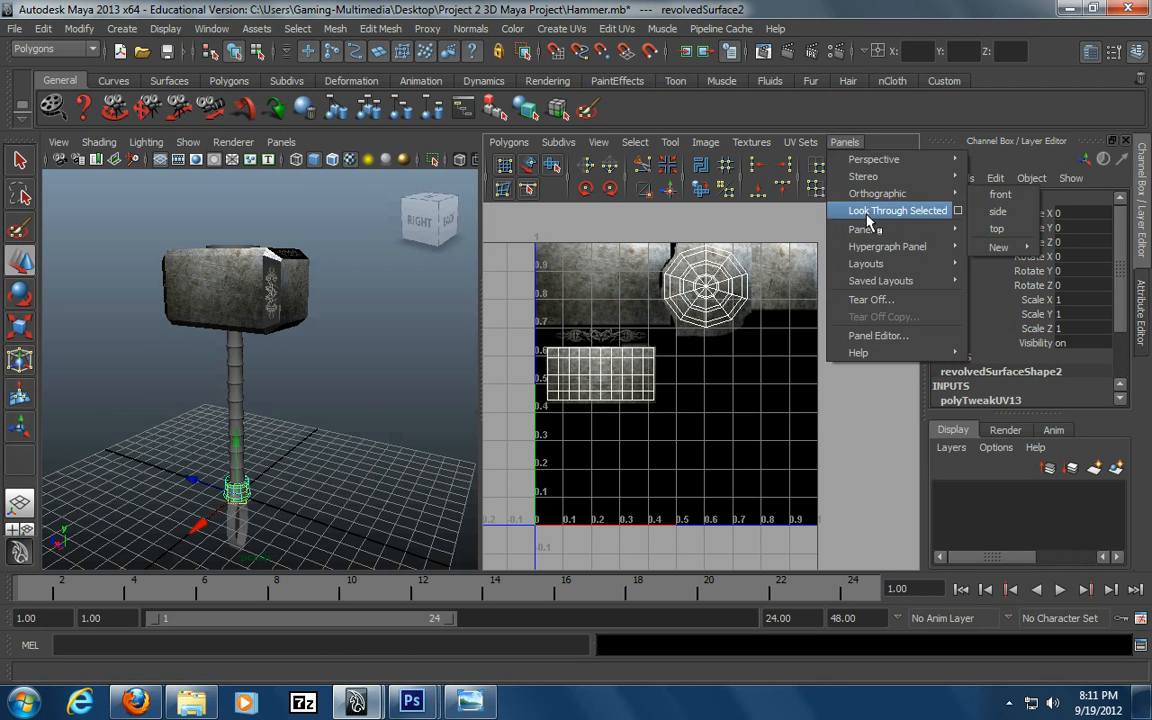
mouse_move(880, 229)
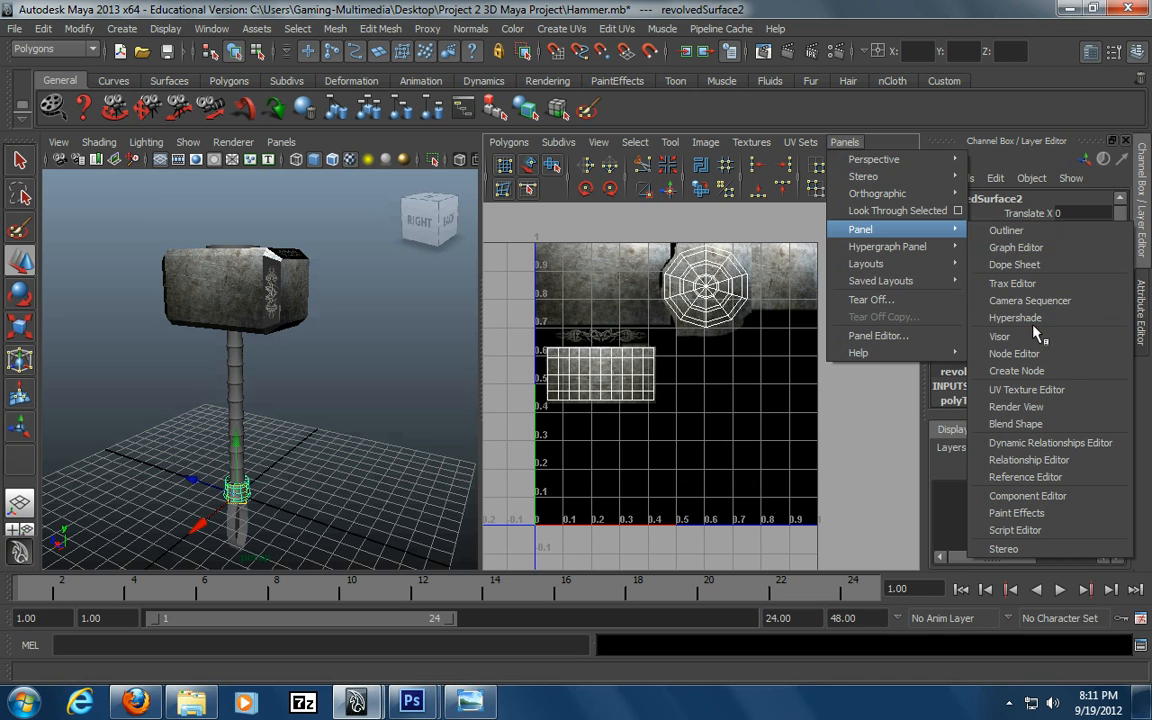
click(1012, 318)
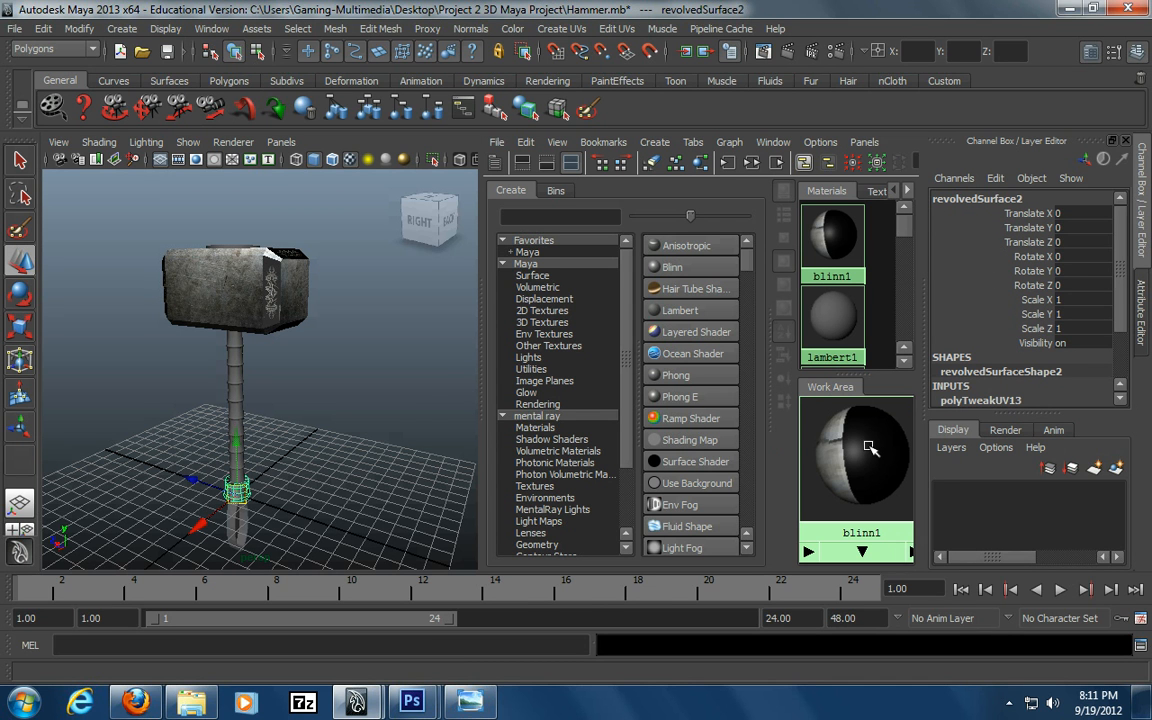
middle_drag(869, 448, 237, 373)
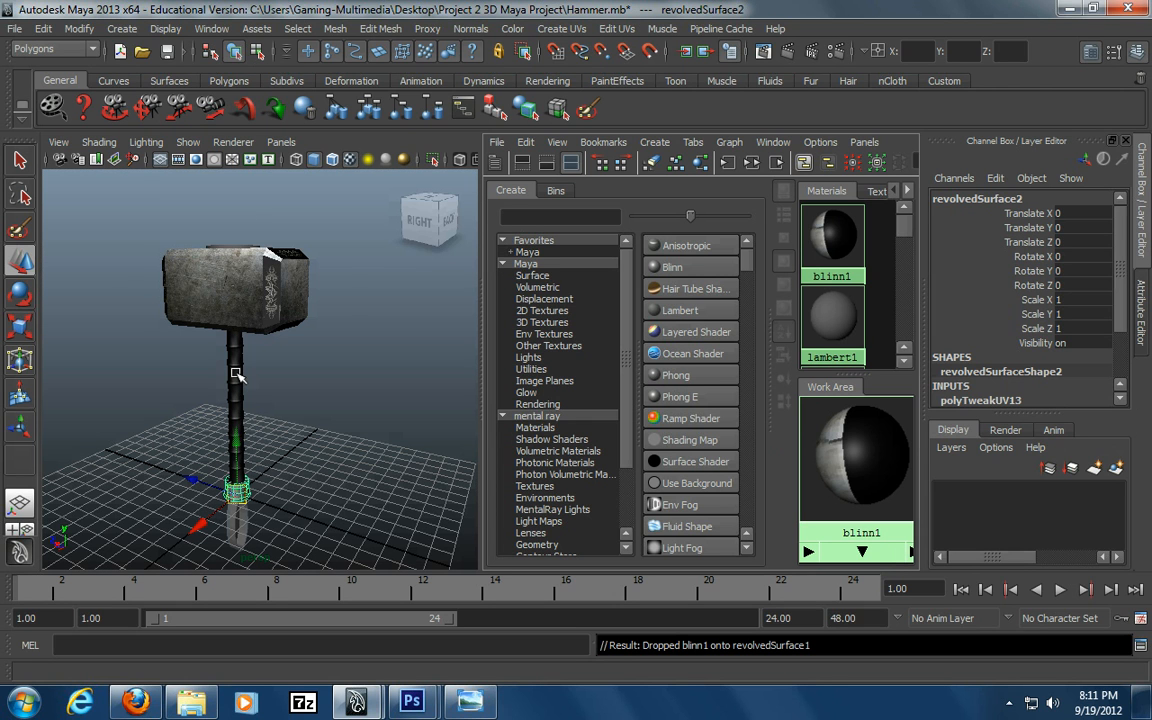
click(237, 373)
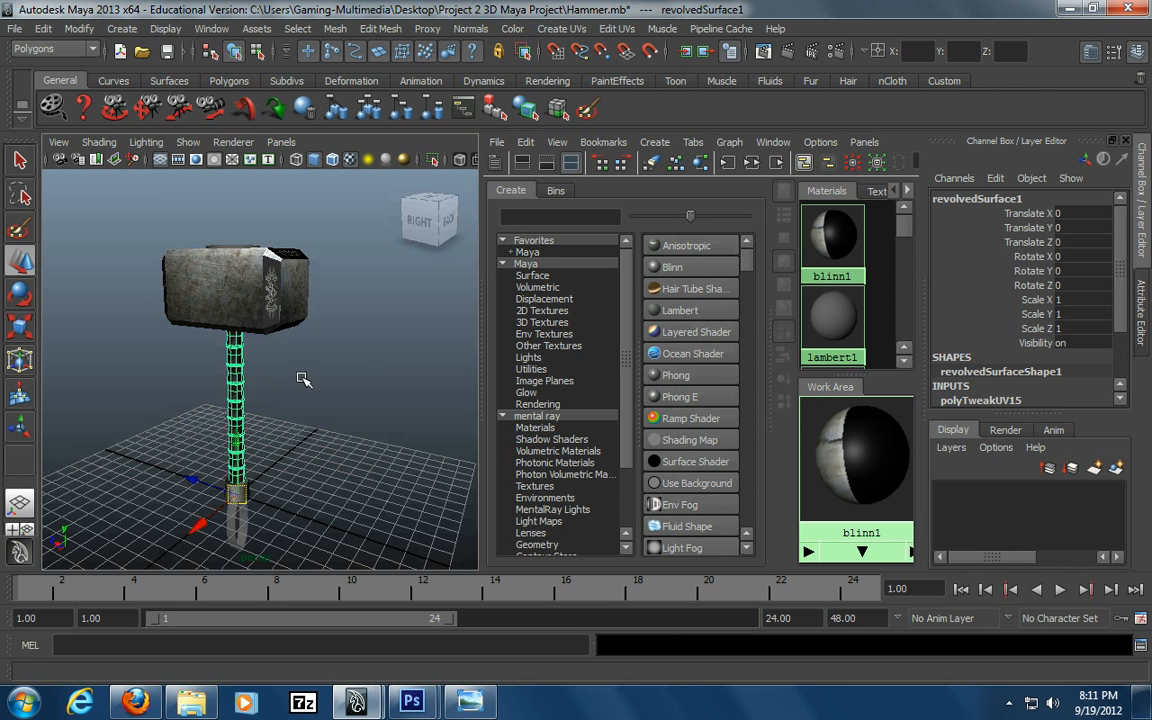
Open the file texture connected to blinn1's color and reload texture.psd
double_click(851, 456)
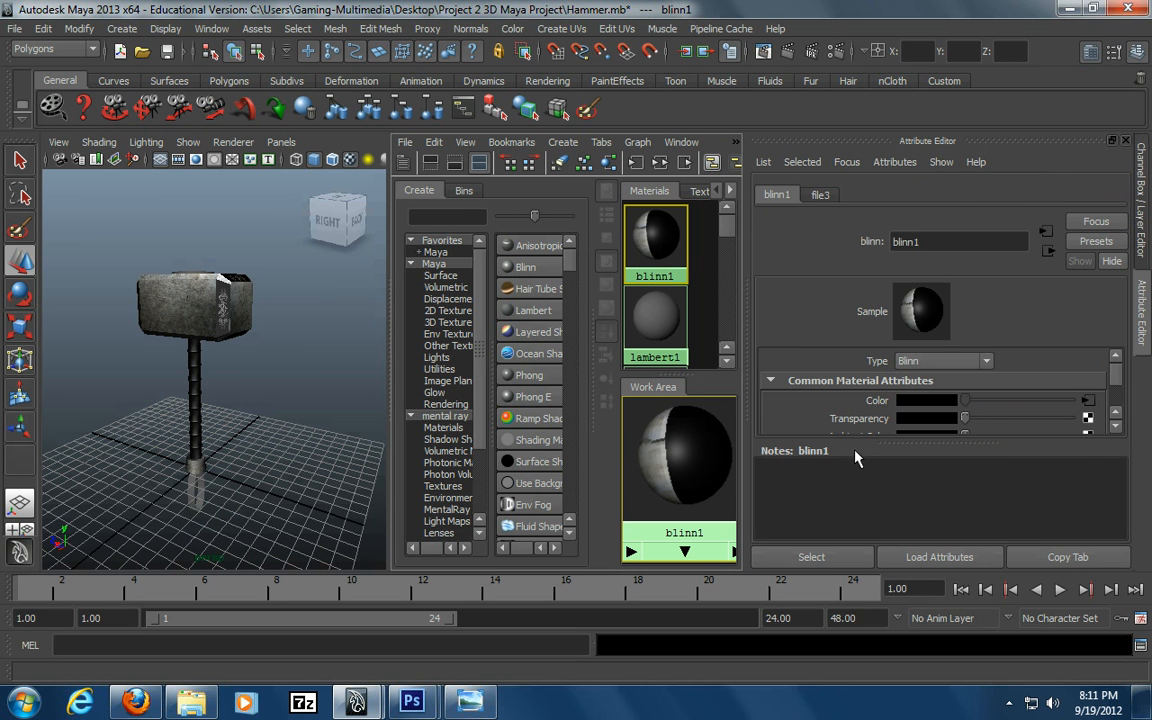
click(1088, 401)
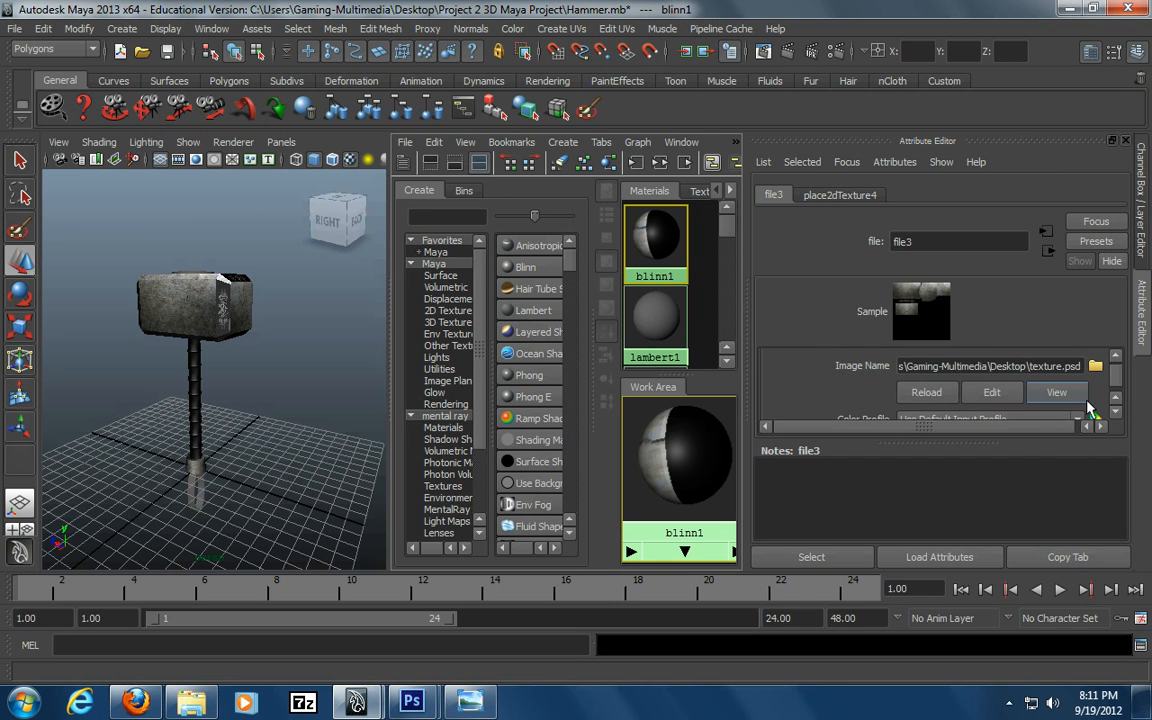
click(924, 392)
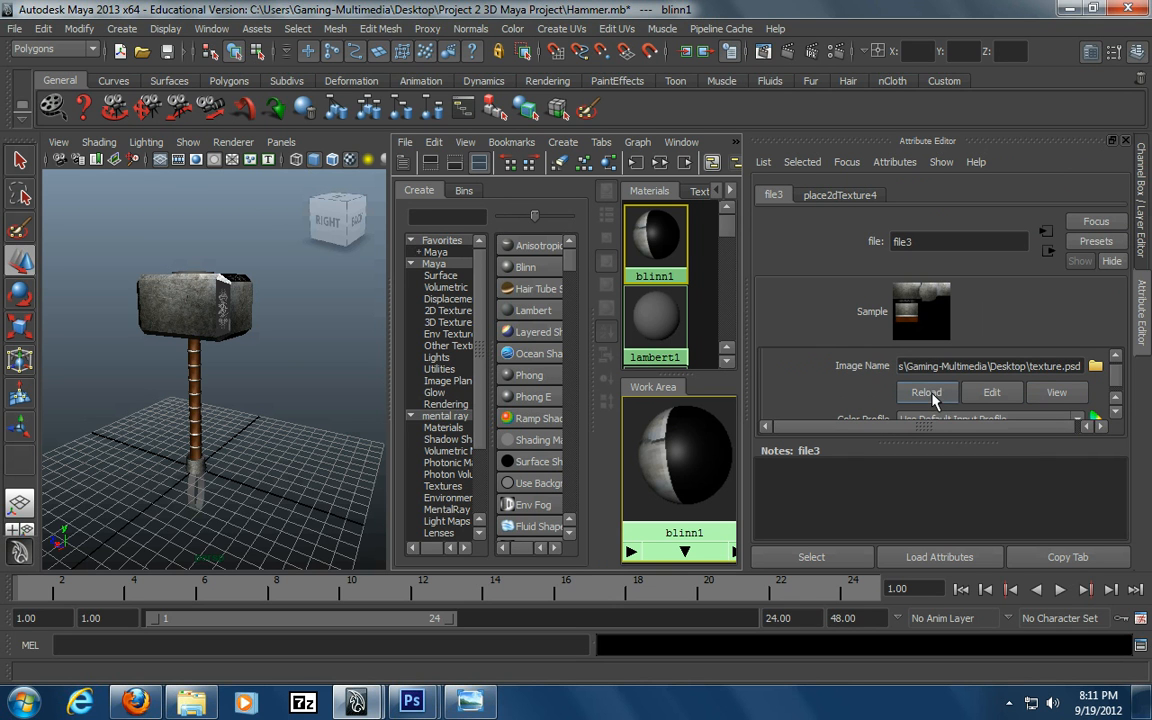
Clear the selection and inspect the textures on the hammer's head, leather grip and metal collar from several angles and distances
click(272, 440)
alt+right_drag(109, 492, 396, 443)
alt+middle_drag(230, 400, 265, 395)
alt+drag(232, 442, 270, 425)
alt+right_drag(185, 437, 337, 421)
alt+middle_drag(337, 421, 336, 446)
alt+right_drag(335, 430, 170, 424)
alt+drag(170, 424, 111, 424)
alt+right_drag(111, 424, 393, 421)
alt+middle_drag(393, 421, 447, 430)
alt+drag(324, 427, 248, 423)
alt+right_drag(376, 426, 140, 455)
alt+drag(140, 457, 260, 460)
alt+right_drag(123, 463, 280, 460)
alt+drag(249, 458, 345, 457)
alt+drag(285, 432, 311, 447)
alt+right_drag(305, 445, 234, 450)
alt+drag(270, 449, 226, 427)
alt+right_drag(226, 440, 303, 460)
alt+middle_drag(303, 460, 305, 473)
alt+drag(305, 473, 298, 460)
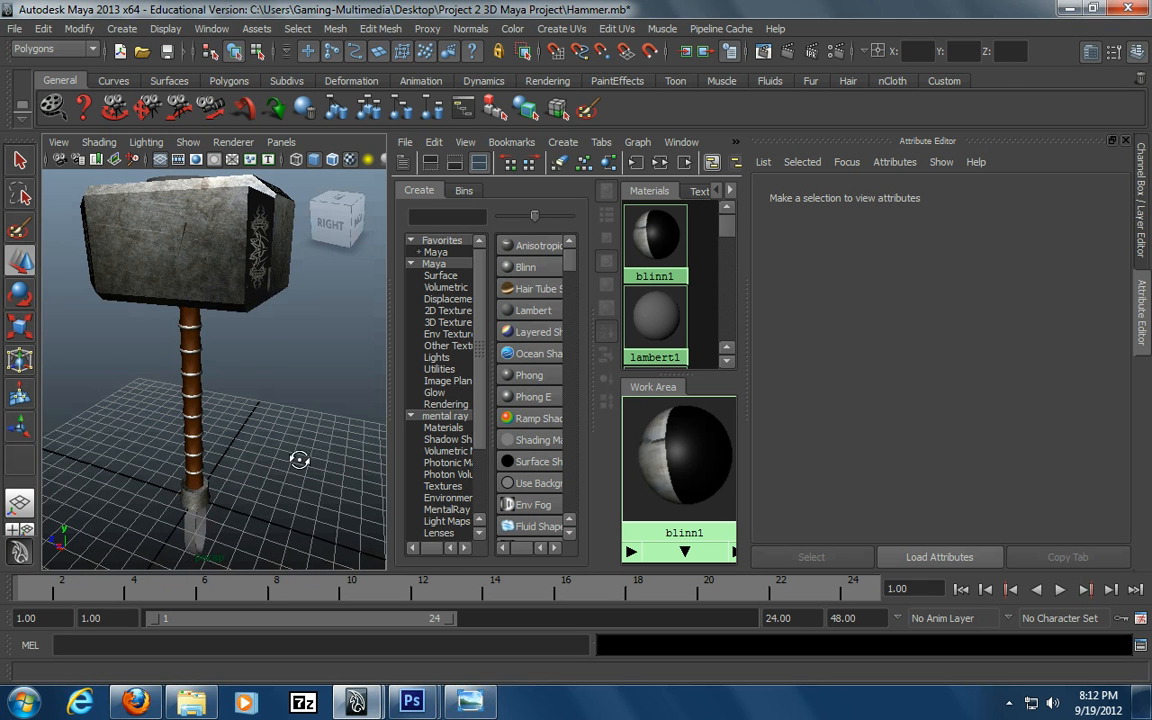
alt+middle_drag(299, 460, 302, 485)
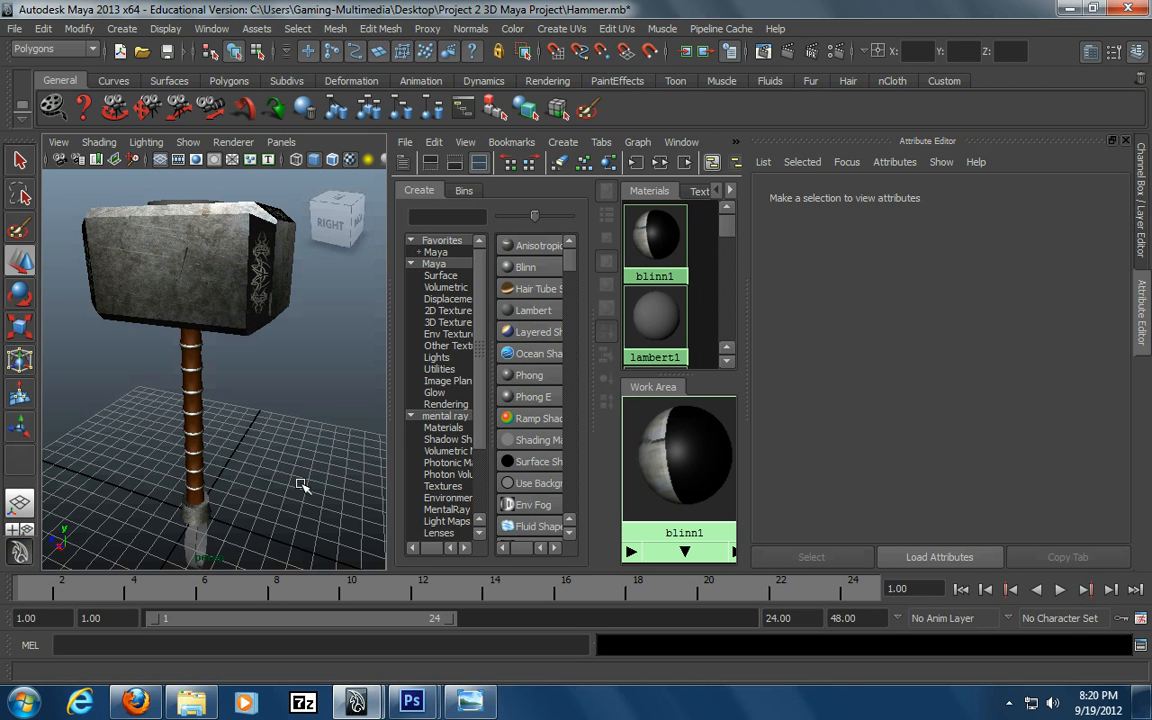
alt+drag(267, 480, 210, 482)
alt+middle_drag(207, 540, 204, 437)
alt+drag(205, 438, 144, 415)
scroll(144, 415, down, 5)
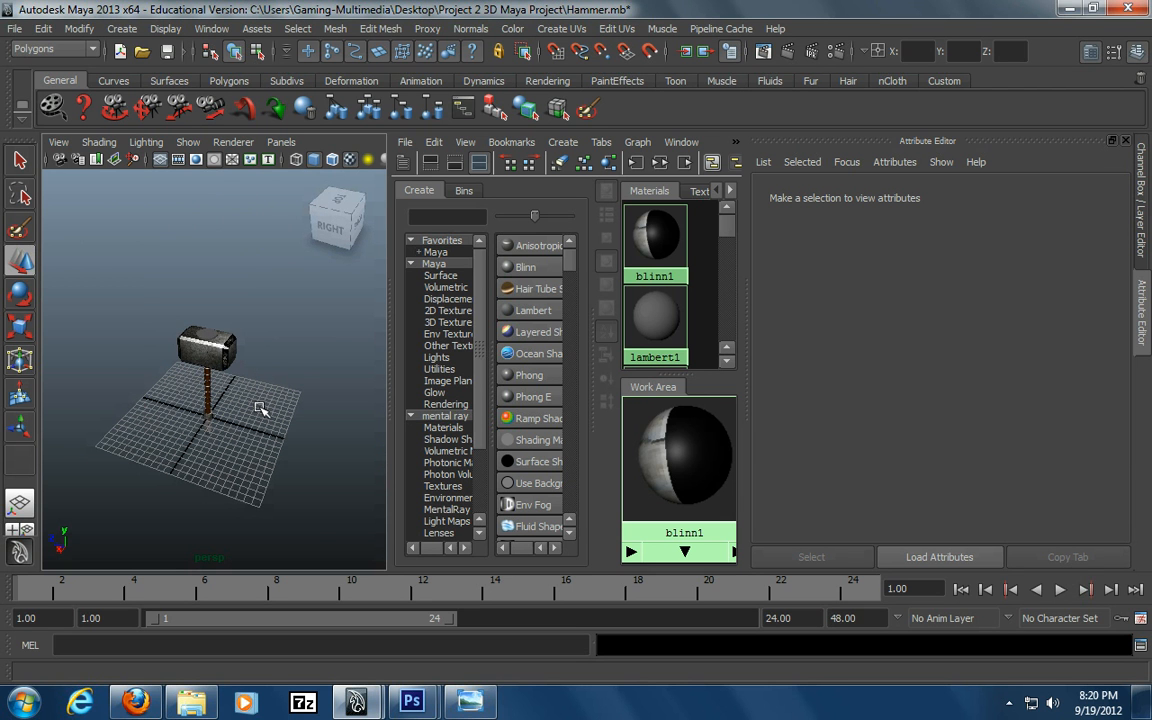
Inspect the hammer from the head down to the untextured strap loop beneath the metal collar
key(ctrl+a)
alt+right_drag(272, 433, 450, 418)
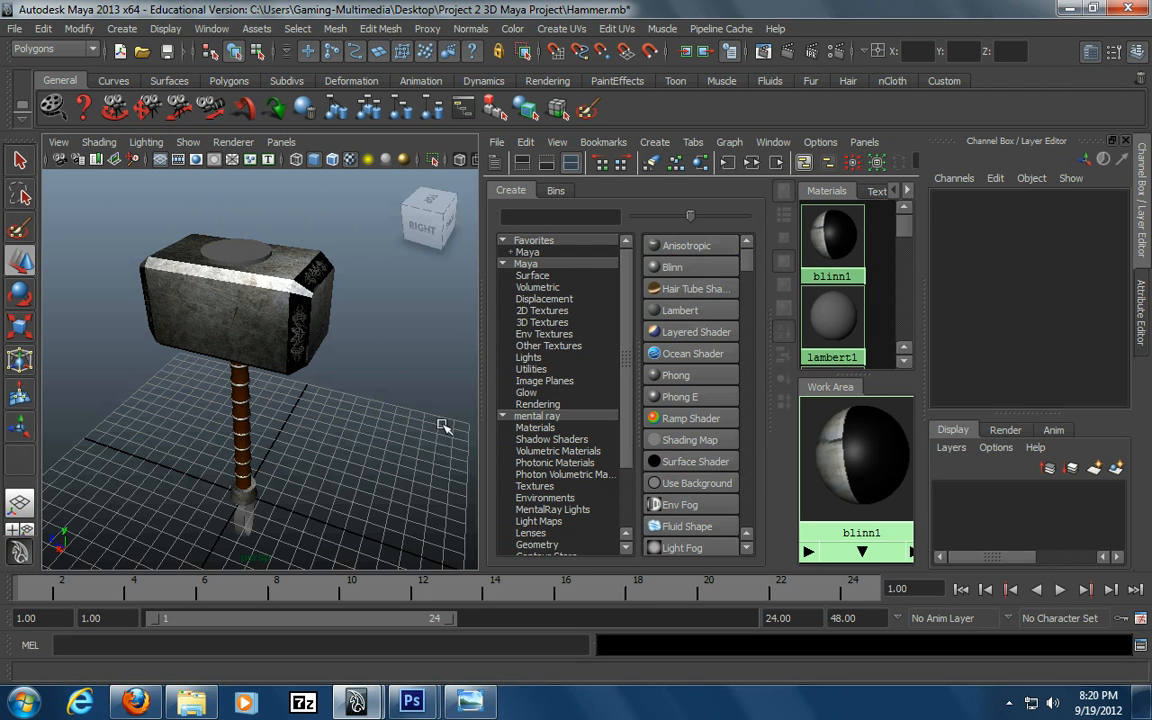
alt+drag(345, 427, 318, 360)
alt+middle_drag(296, 471, 306, 292)
alt+right_drag(159, 357, 357, 406)
alt+drag(357, 406, 303, 345)
drag(365, 342, 192, 390)
alt+drag(404, 344, 367, 346)
alt+middle_drag(365, 285, 368, 345)
alt+right_drag(290, 365, 393, 386)
alt+middle_drag(393, 386, 328, 346)
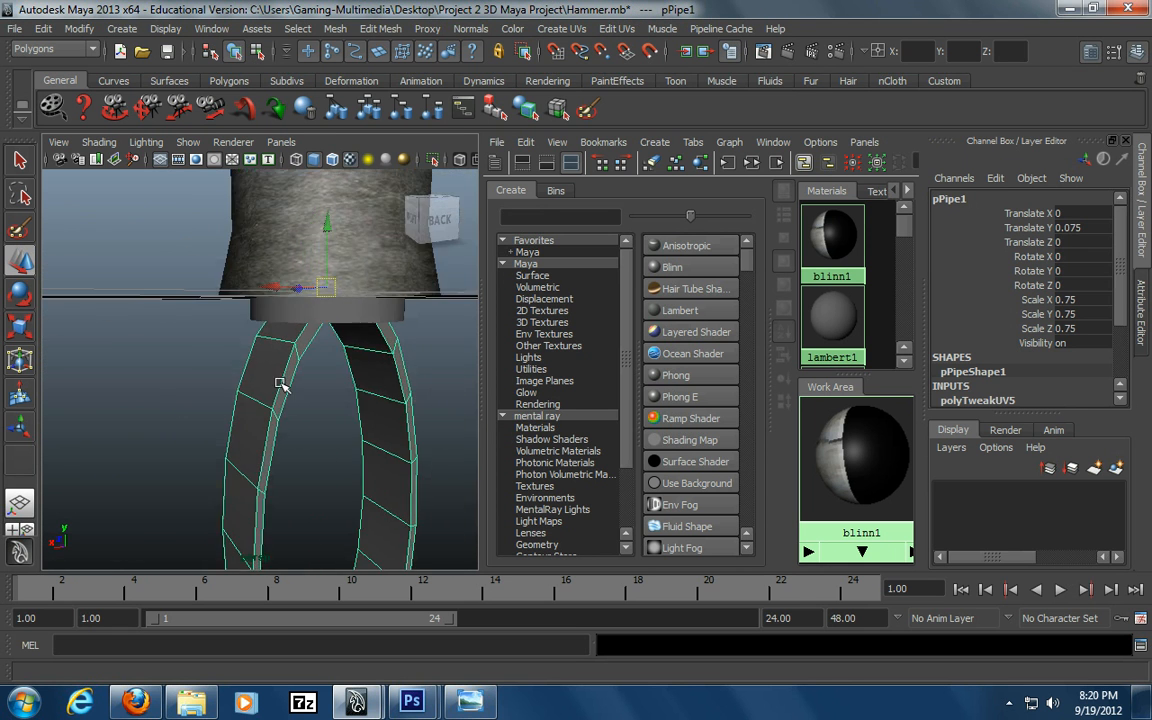
Examine the lower cap, leather handle and hammer head from several angles and distances
click(345, 311)
alt+right_drag(393, 352, 215, 345)
alt+middle_drag(215, 345, 198, 524)
alt+middle_drag(248, 330, 237, 509)
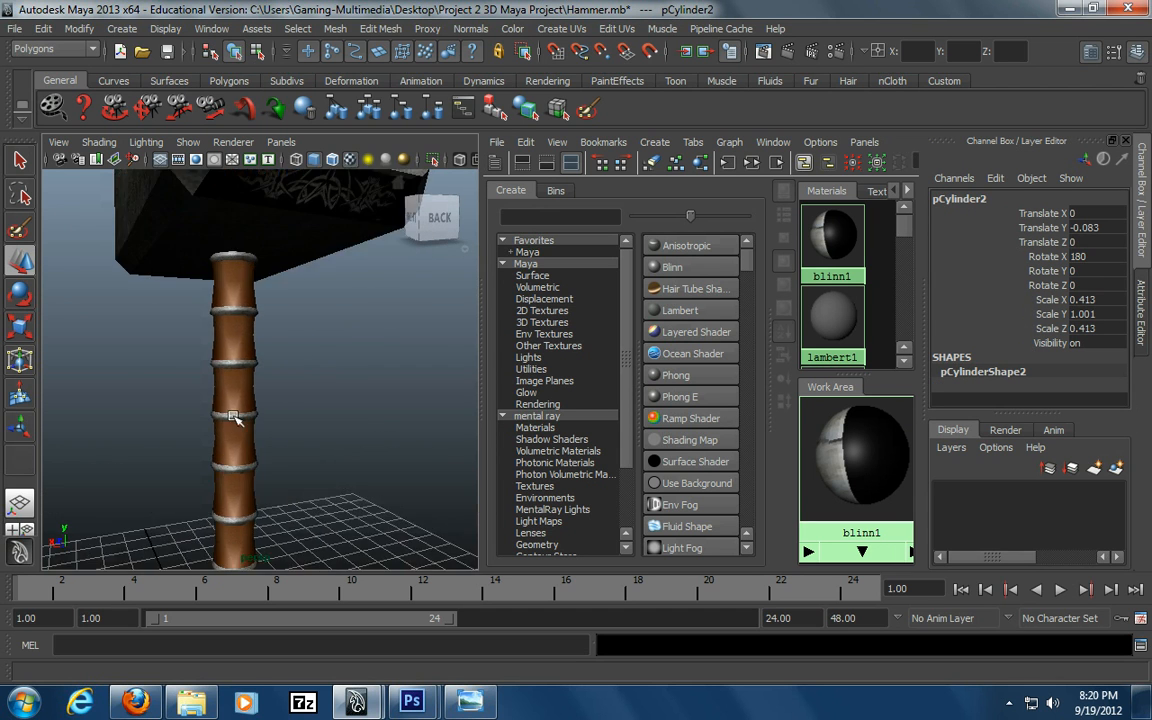
alt+middle_drag(262, 215, 283, 414)
alt+drag(283, 414, 354, 453)
click(293, 342)
alt+right_drag(293, 342, 190, 418)
alt+middle_drag(200, 448, 211, 375)
alt+drag(198, 386, 242, 338)
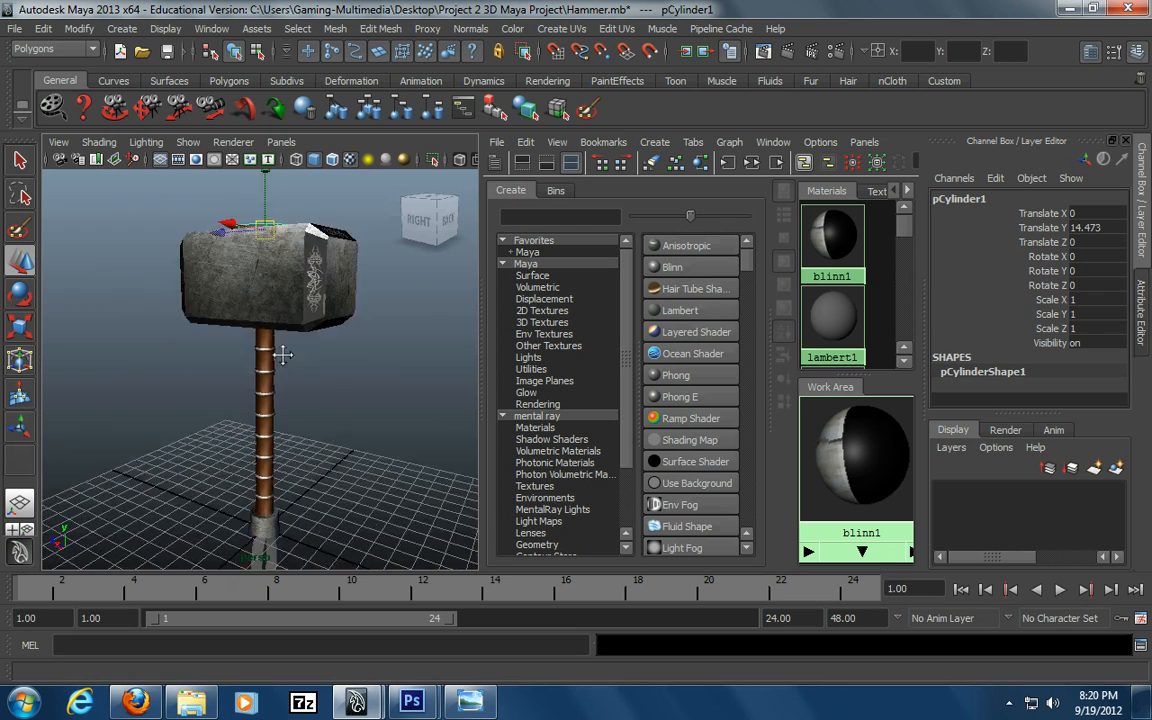
alt+middle_drag(205, 470, 208, 382)
alt+right_drag(208, 382, 324, 368)
alt+middle_drag(324, 368, 324, 463)
mouse_move(324, 463)
alt+mouse_down()
mouse_move(314, 404)
mouse_move(337, 437)
mouse_move(280, 430)
alt+mouse_up()
mouse_move(406, 465)
alt+mouse_down()
mouse_move(170, 447)
mouse_move(337, 437)
mouse_move(239, 450)
mouse_move(231, 424)
mouse_move(275, 440)
alt+mouse_up()
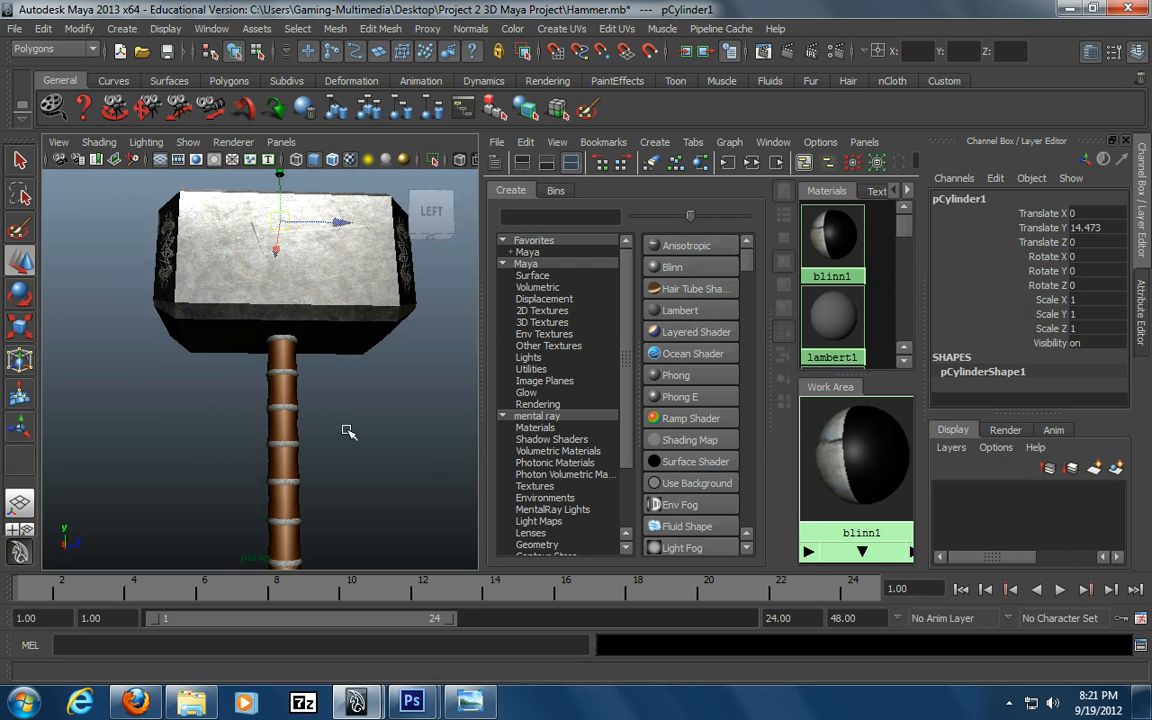
Enlarge the perspective view and examine the shading of the leather grip and its metal bands
key(space)
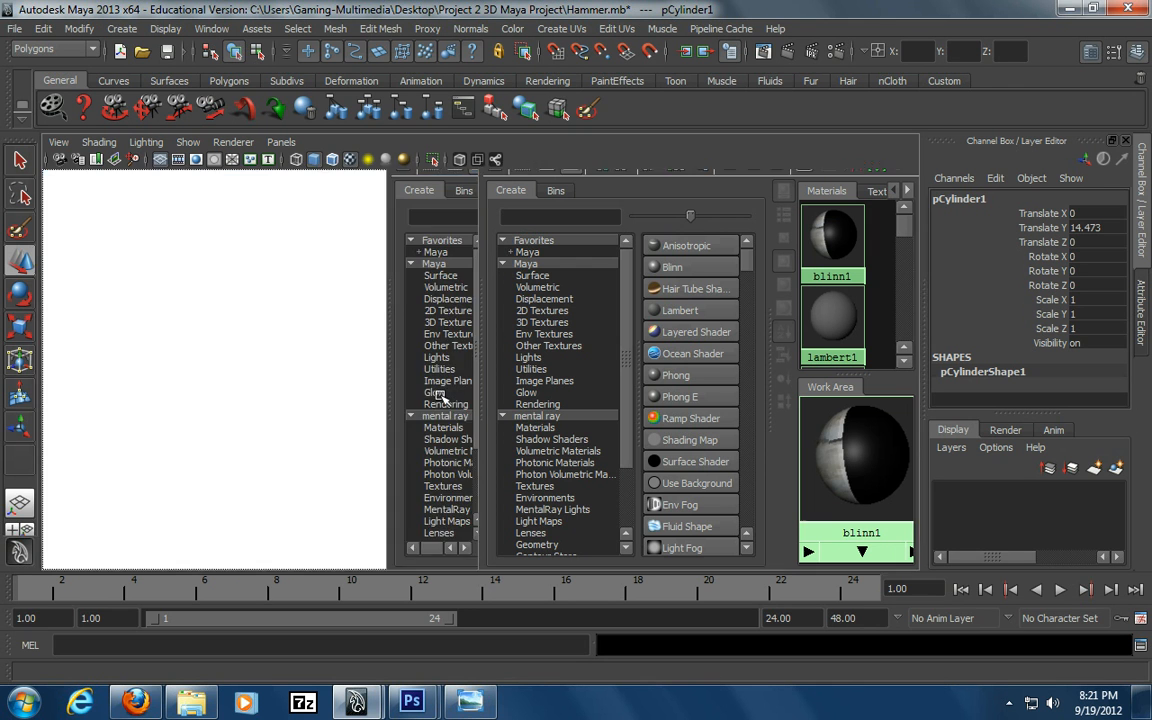
key(ctrl+a)
alt+drag(473, 395, 471, 470)
alt+right_drag(280, 426, 532, 409)
alt+middle_drag(532, 409, 475, 275)
alt+right_drag(303, 337, 555, 331)
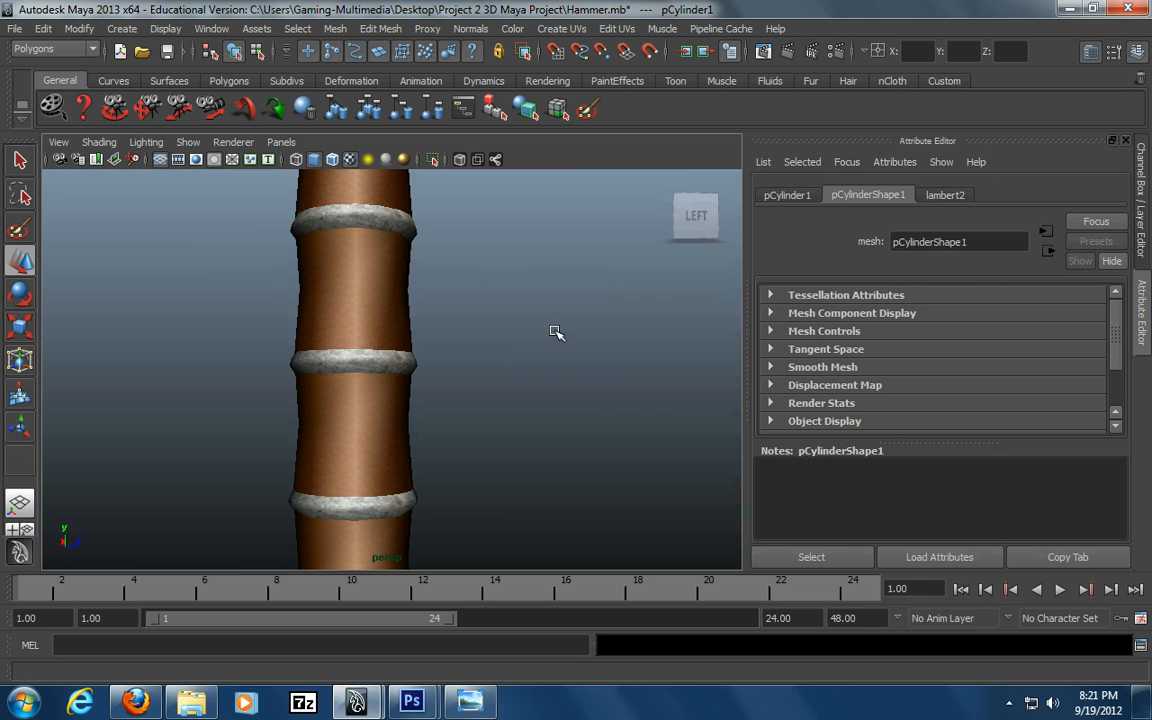
alt+drag(480, 376, 440, 365)
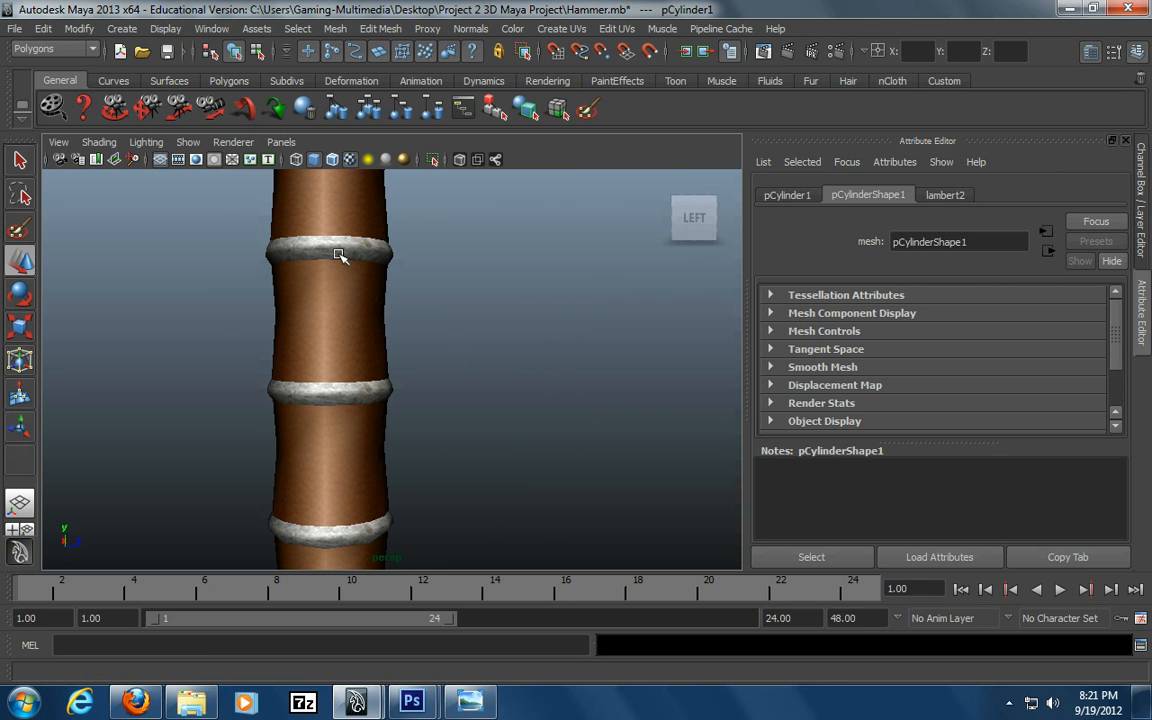
alt+right_drag(570, 304, 429, 324)
alt+drag(429, 324, 400, 328)
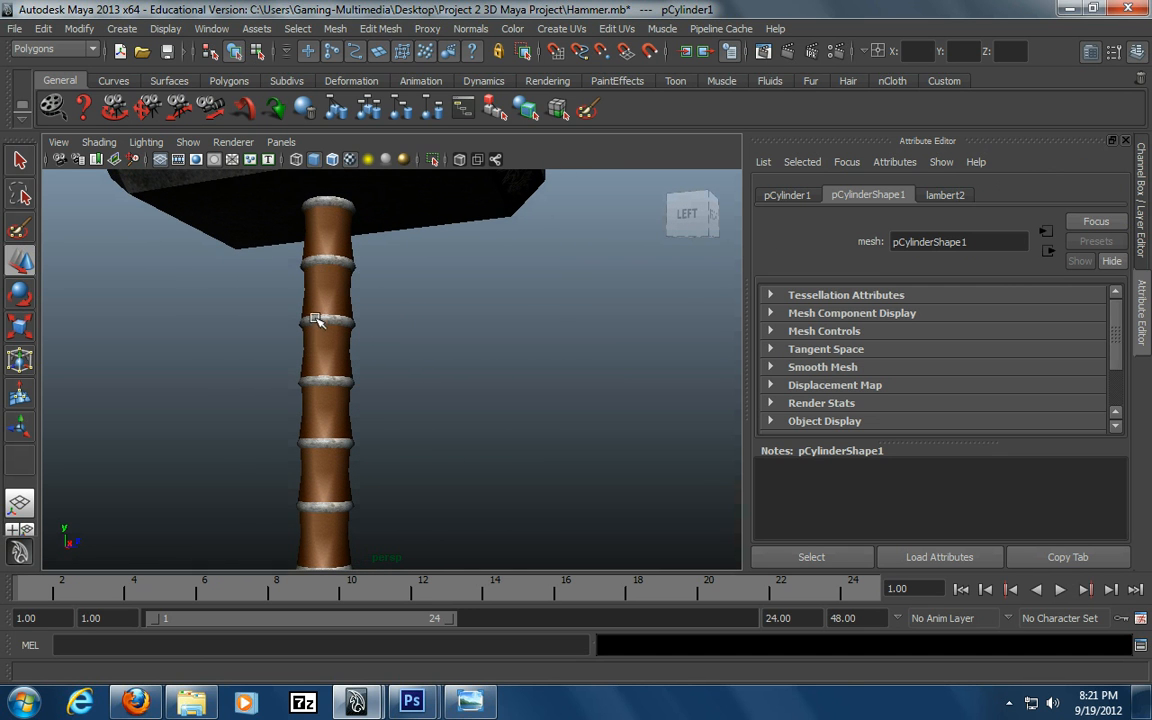
alt+right_drag(572, 358, 489, 363)
alt+drag(489, 363, 479, 390)
alt+right_drag(139, 368, 304, 350)
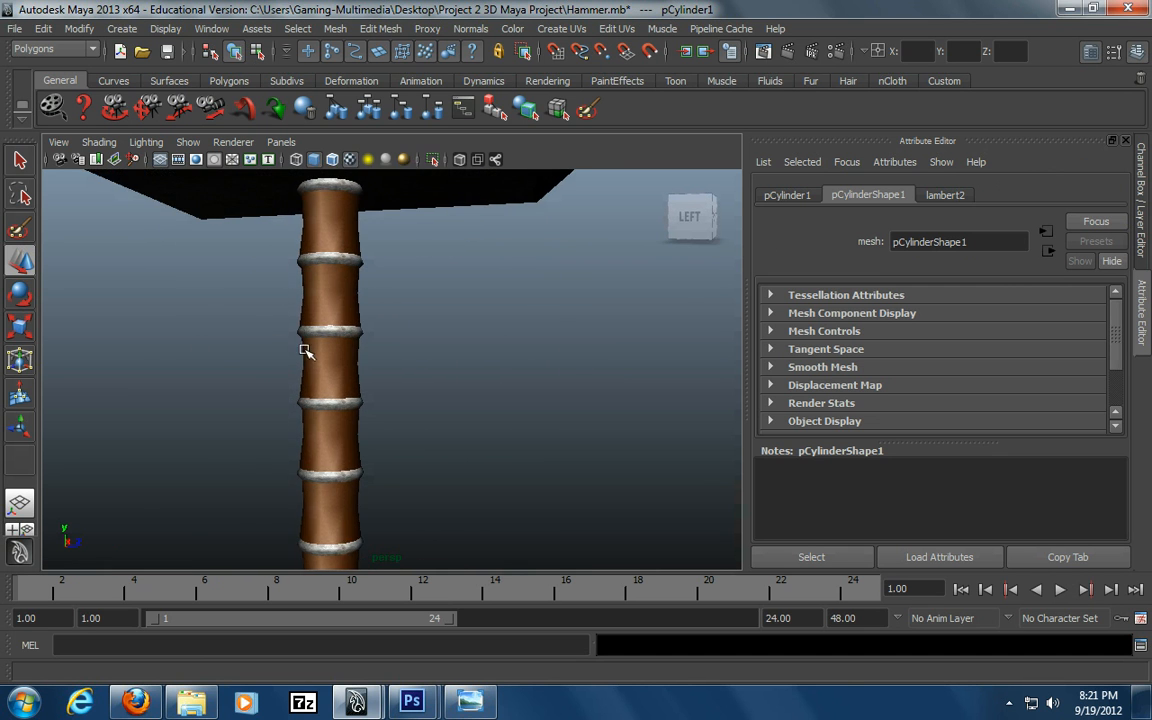
alt+drag(307, 349, 305, 369)
key(ctrl+a)
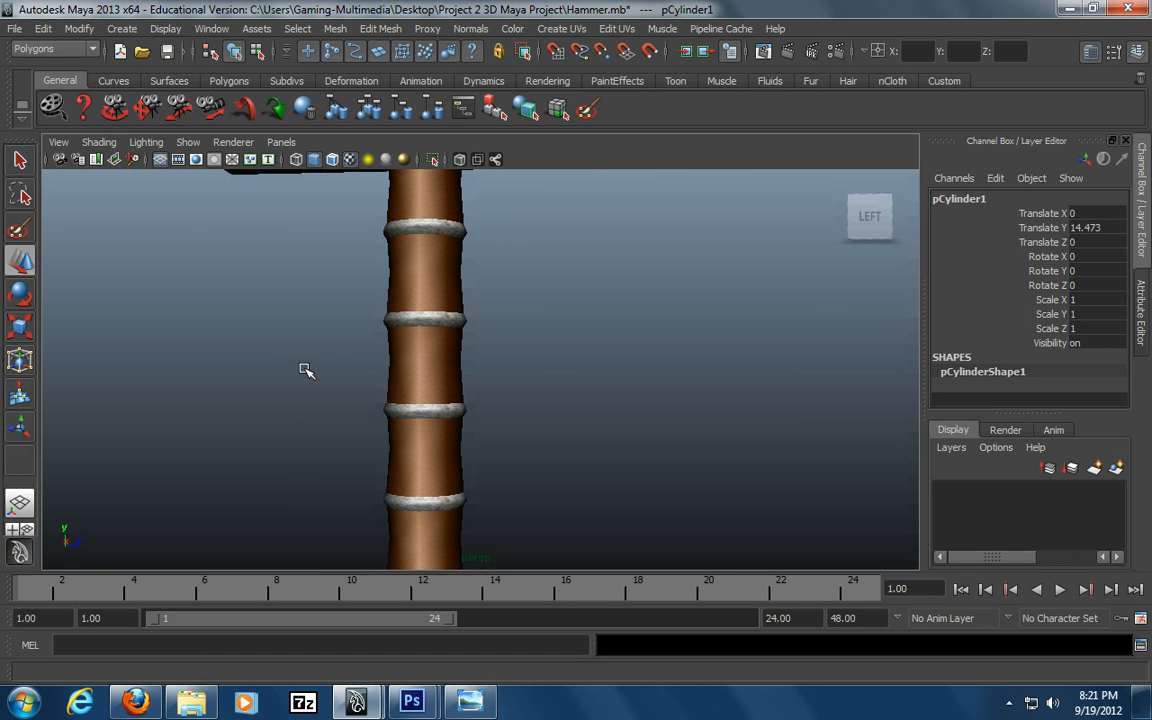
alt+right_drag(601, 352, 452, 351)
alt+middle_drag(452, 351, 357, 365)
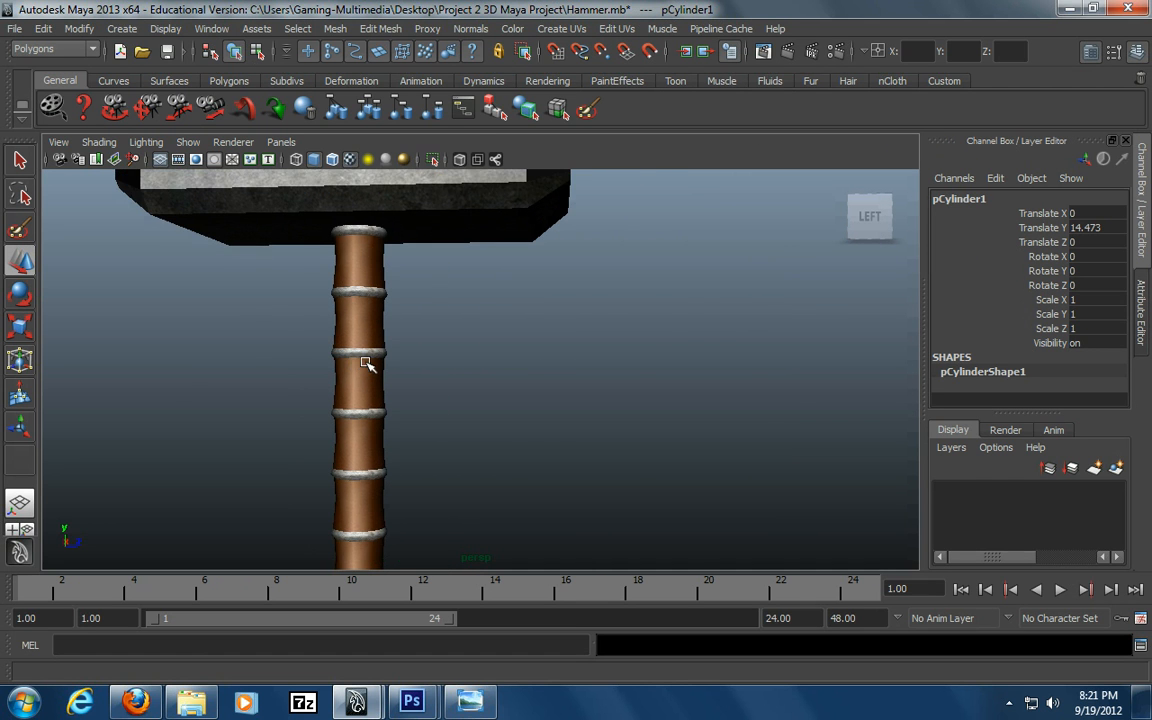
Bring back the Hypershade beside the perspective view, widen it, and create a new Lambert material with its attributes open
key(space)
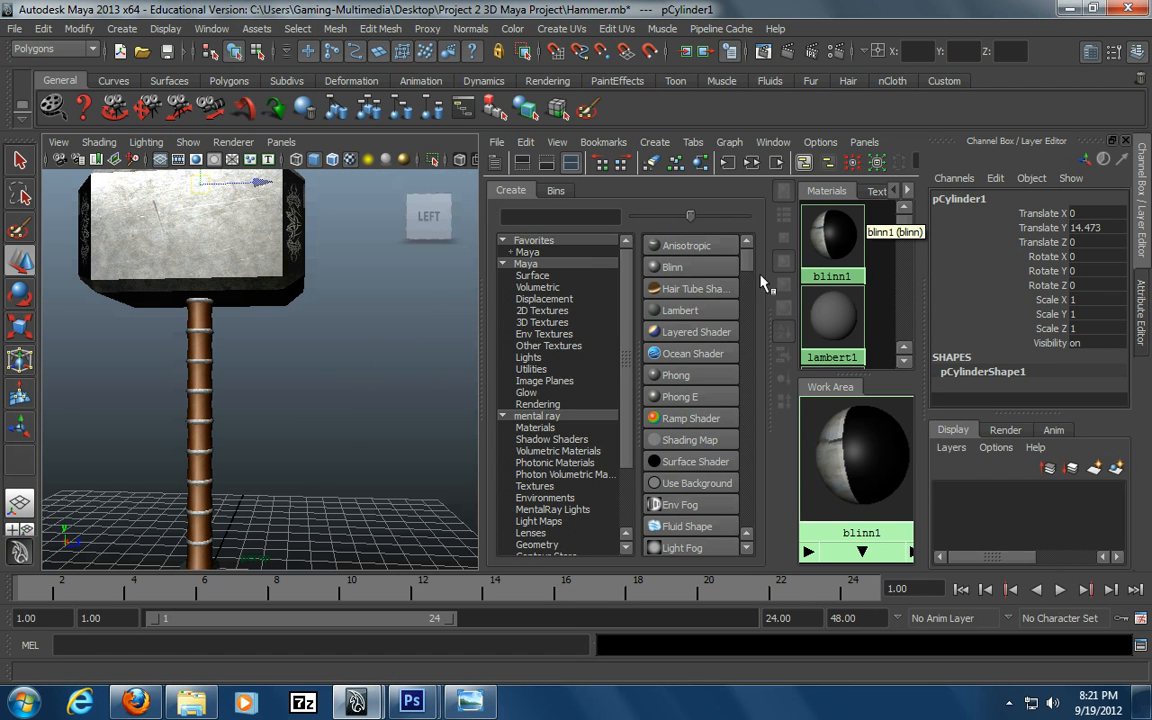
drag(484, 293, 418, 300)
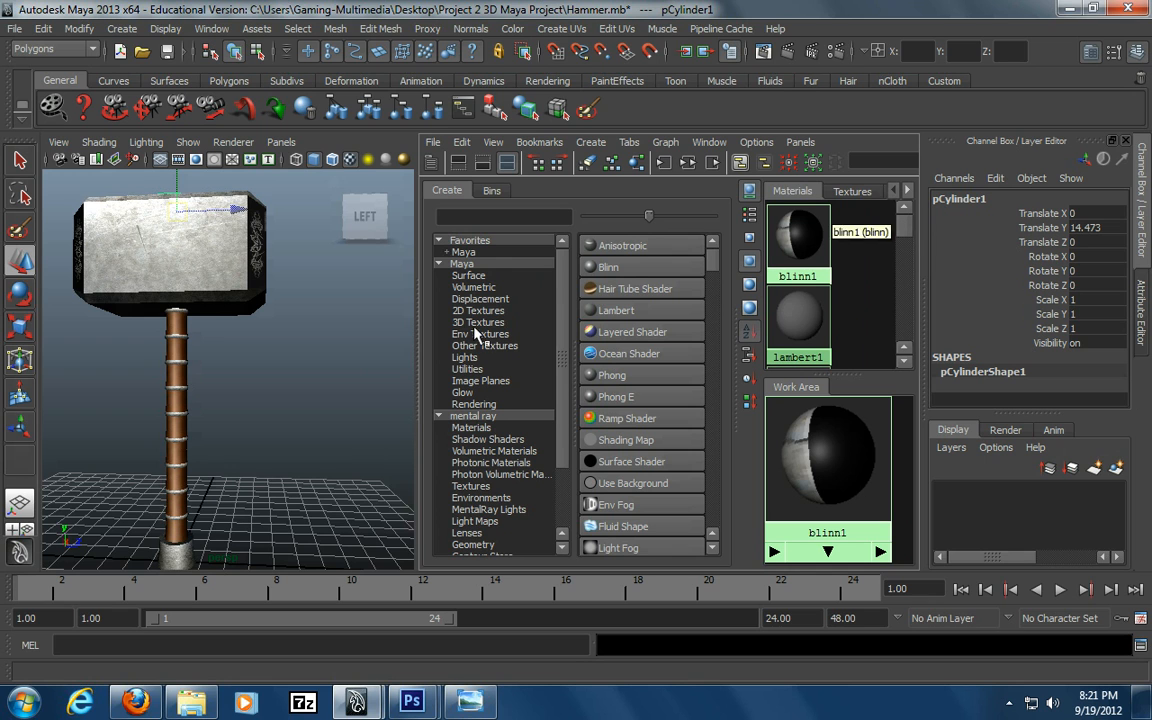
click(614, 313)
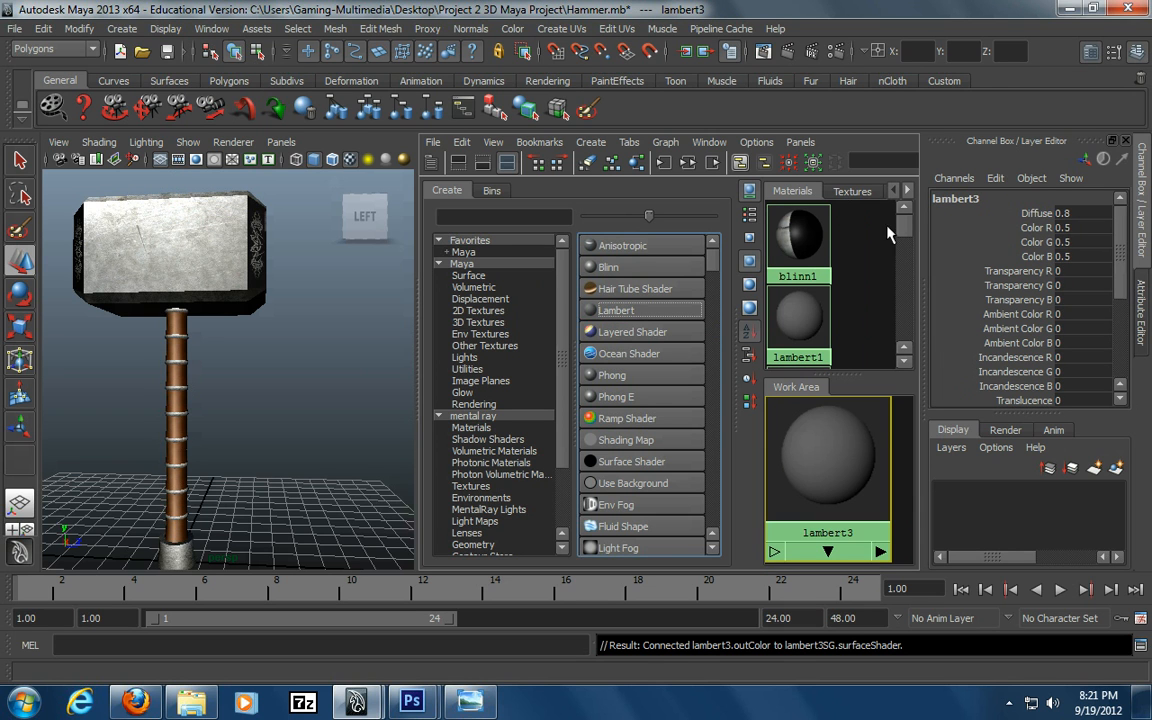
double_click(832, 463)
Connect a file texture to lambert3's color and load texture.psd from the Desktop
drag(1119, 378, 1116, 372)
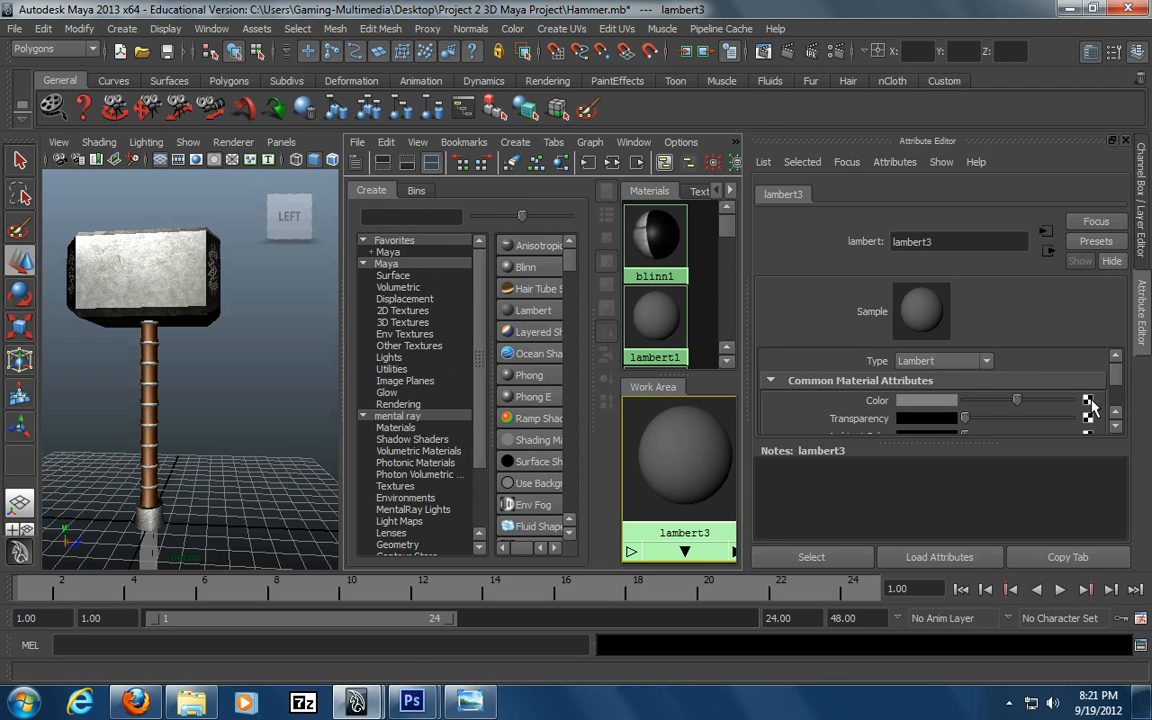
click(1088, 400)
click(624, 168)
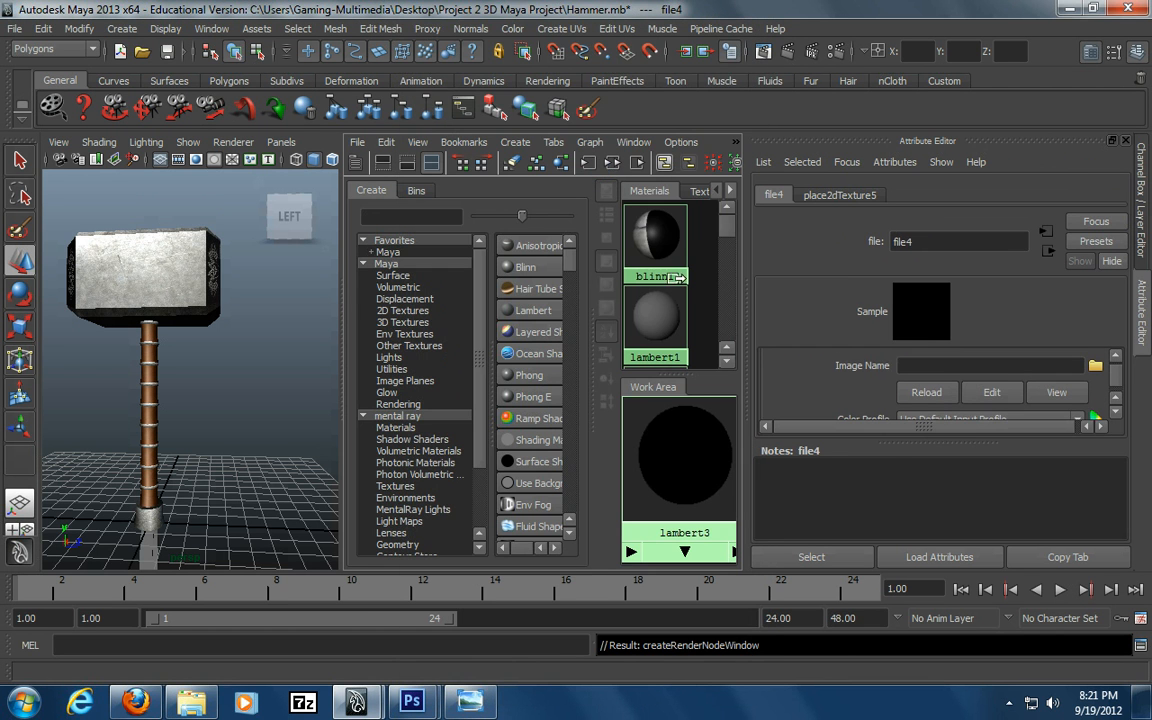
click(1095, 367)
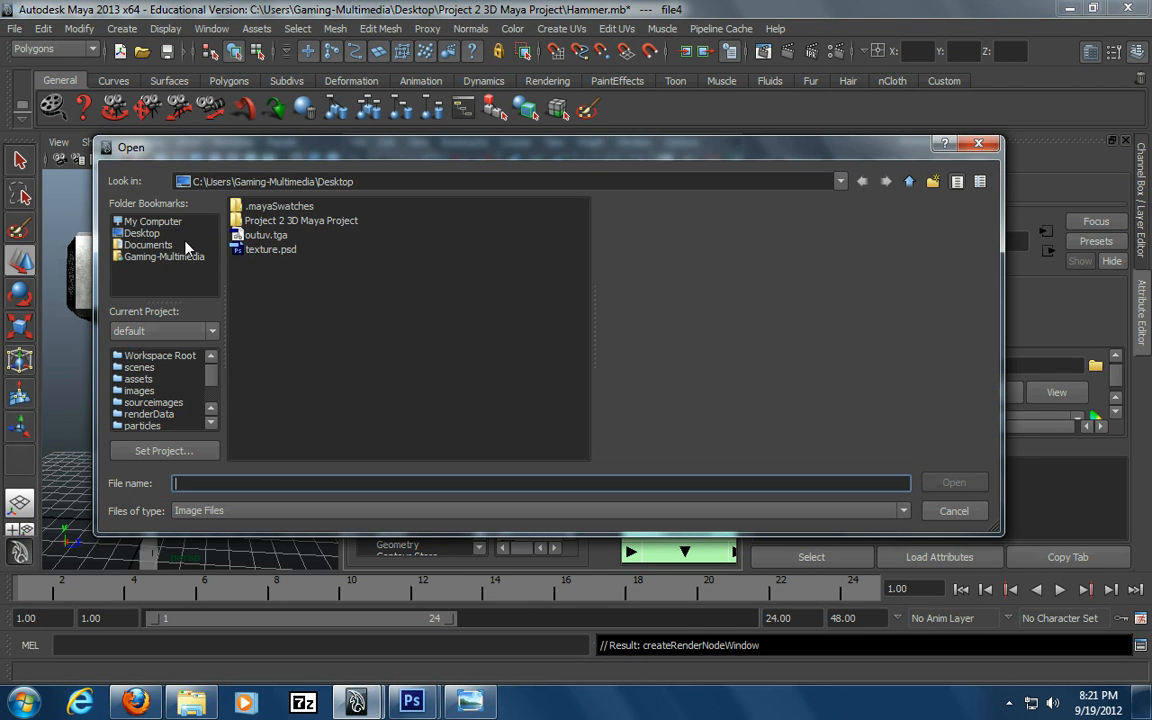
double_click(255, 255)
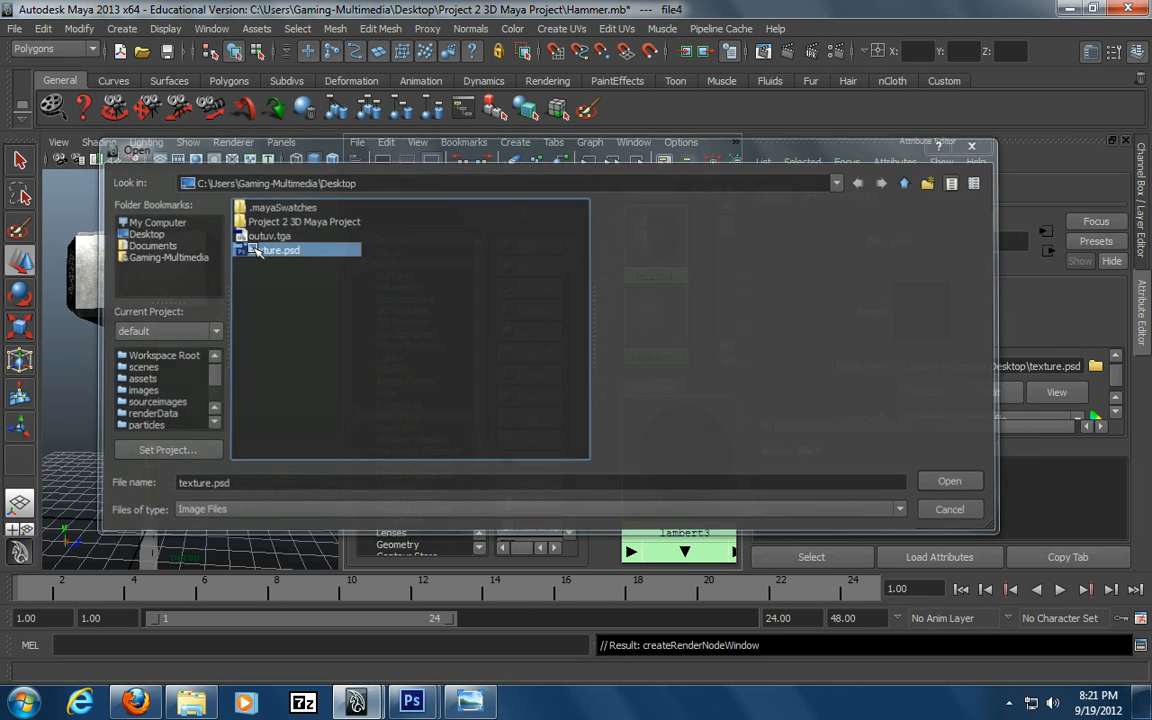
Switch the handle grip to face selection and select all of its faces
click(201, 363)
alt+right_drag(44, 401, 178, 399)
alt+middle_drag(178, 399, 212, 398)
alt+right_drag(122, 374, 186, 370)
click(188, 333)
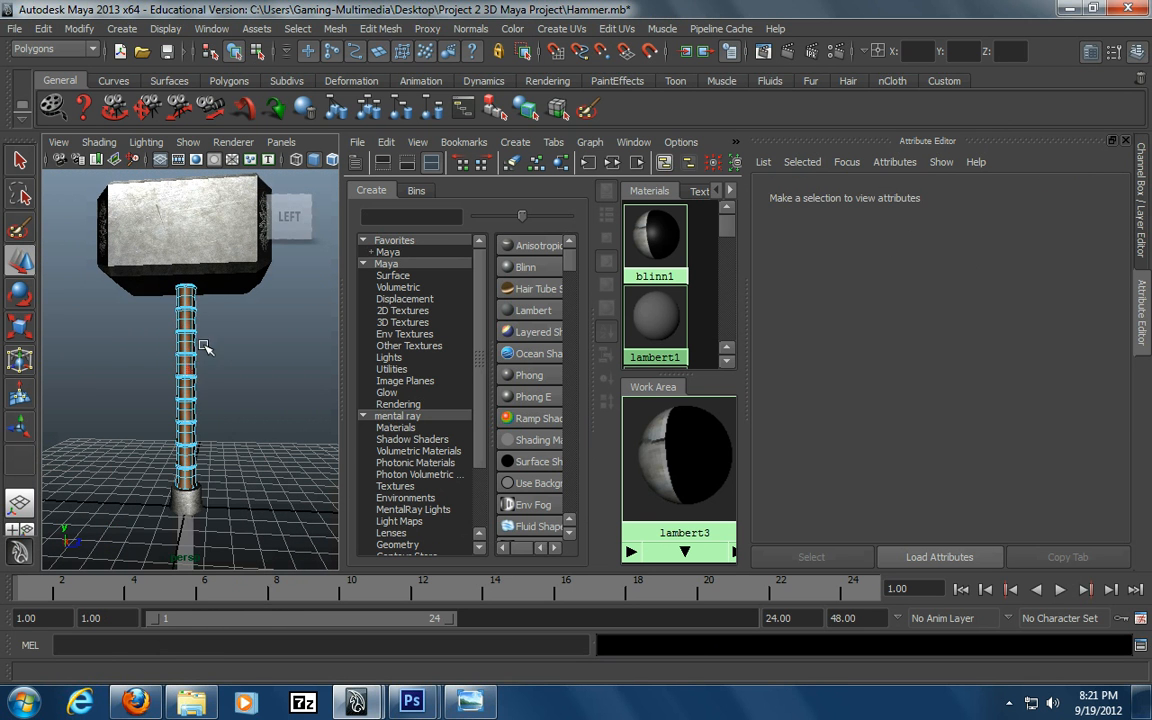
drag(233, 261, 105, 521)
Remove the lowest metal bands' faces from the selection, keeping the adjoining leather faces selected
alt+middle_drag(134, 522, 167, 421)
alt+right_drag(167, 421, 283, 418)
alt+middle_drag(283, 418, 171, 460)
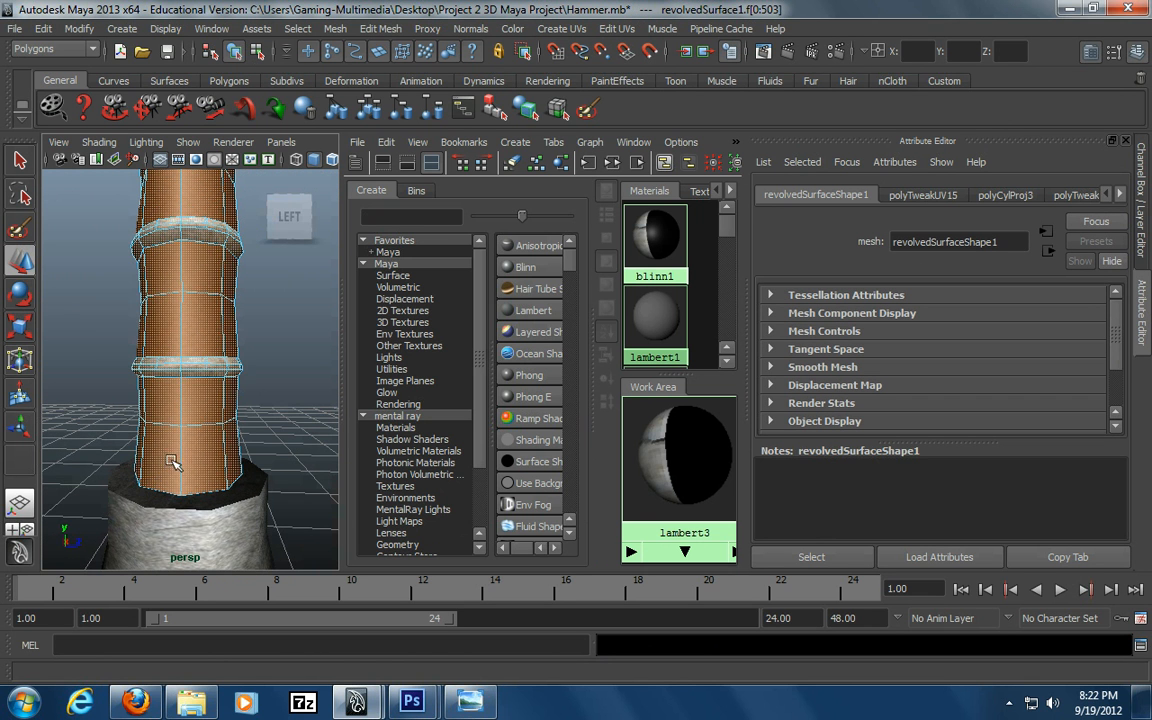
drag(52, 396, 54, 397)
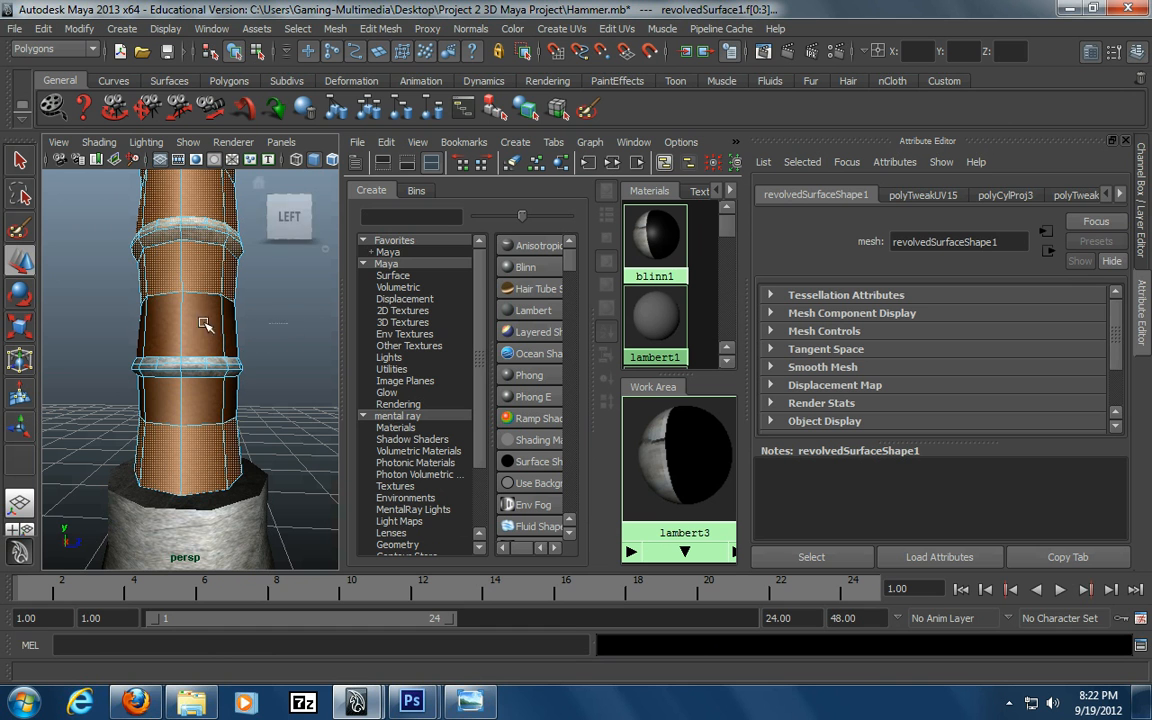
alt+middle_drag(222, 257, 195, 400)
shift+drag(268, 328, 80, 345)
shift+drag(152, 412, 86, 411)
alt+middle_drag(222, 366, 215, 399)
shift+drag(248, 372, 58, 433)
shift+drag(78, 380, 229, 391)
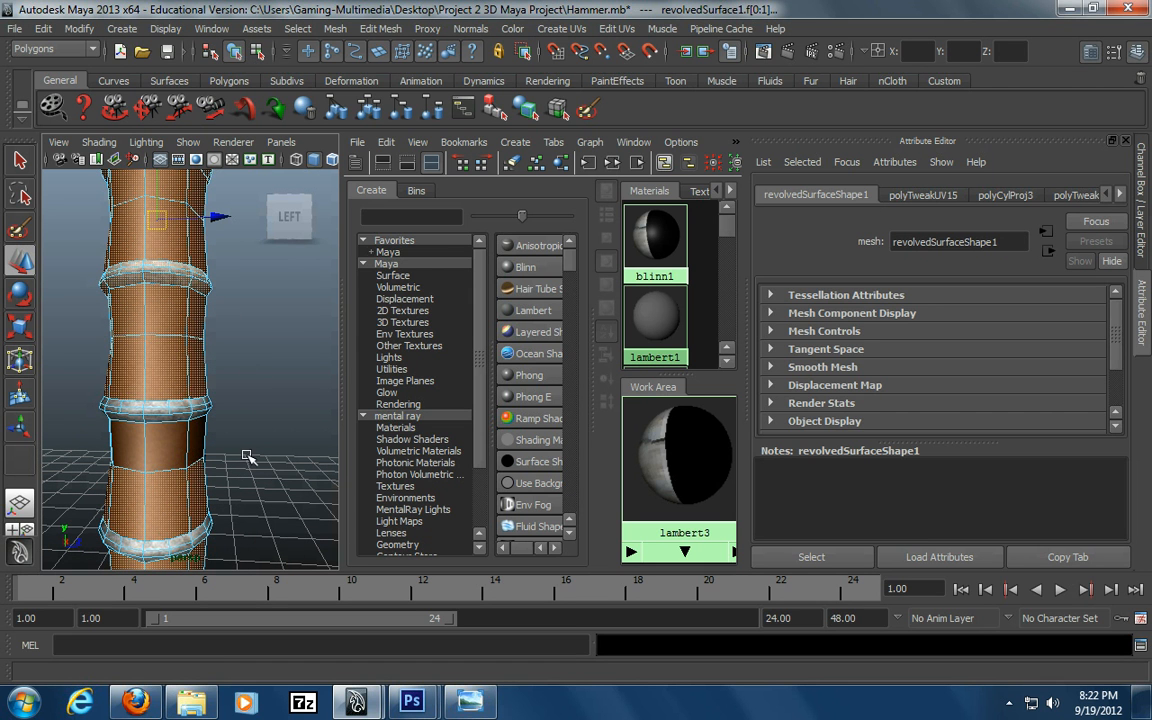
shift+drag(88, 438, 88, 438)
Deselect the faces of the next metal bands up the grip while keeping the leather between them selected
alt+middle_drag(235, 381, 237, 371)
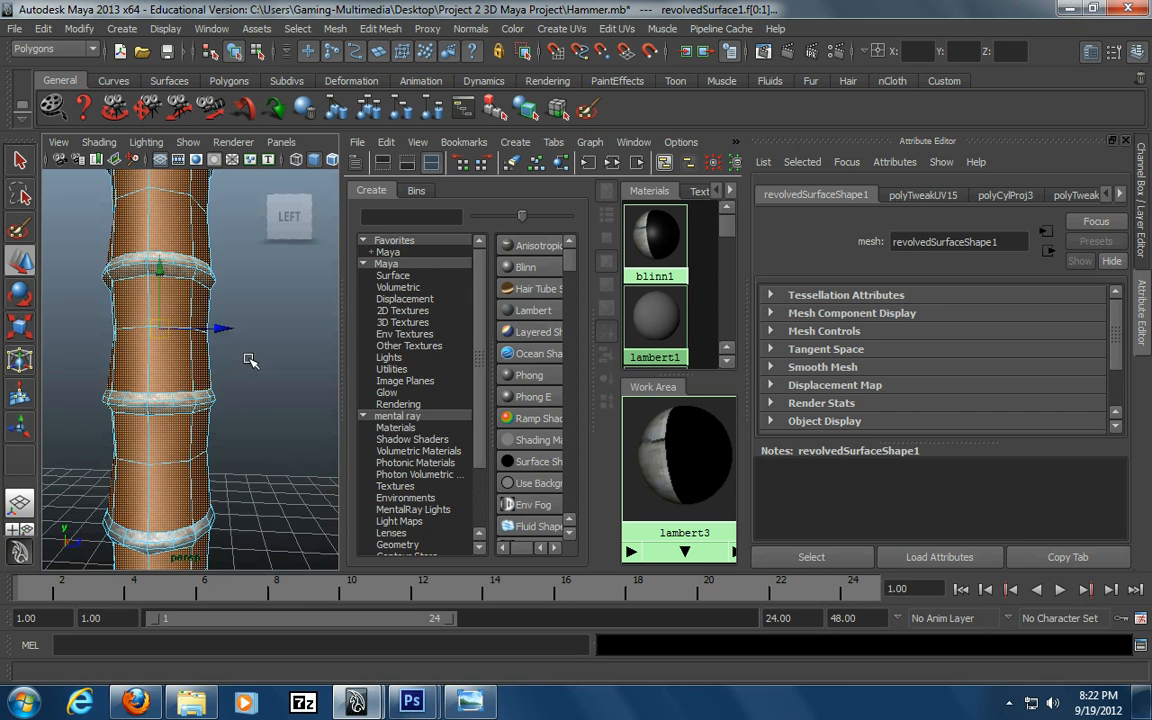
shift+drag(85, 420, 86, 419)
shift+drag(88, 372, 90, 372)
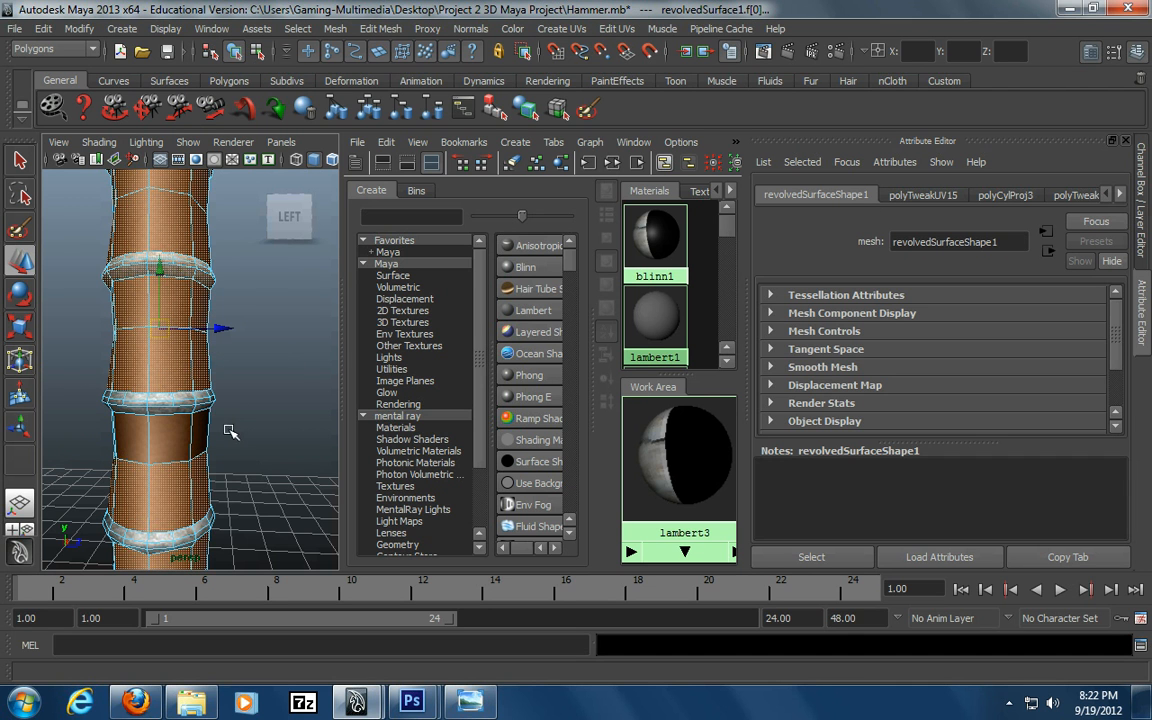
shift+drag(107, 434, 83, 434)
alt+middle_drag(202, 350, 219, 413)
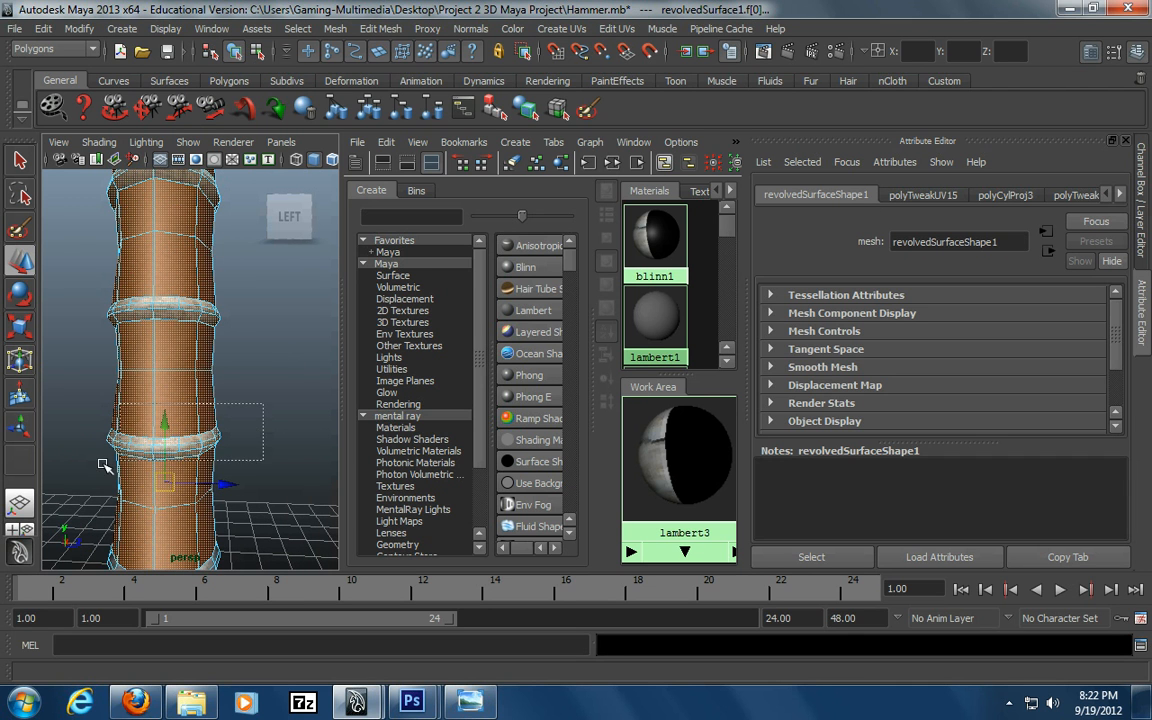
shift+drag(127, 457, 224, 410)
shift+drag(100, 407, 102, 407)
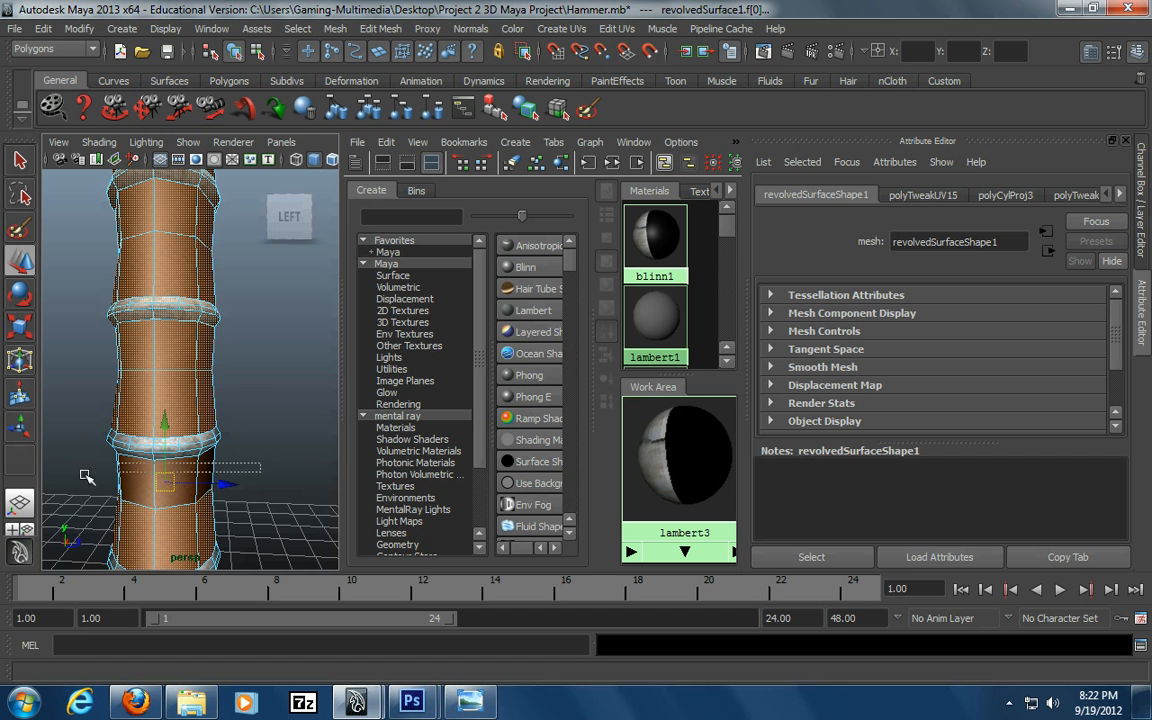
Continue up the grip, deselecting the upper-middle metal bands' faces and reselecting any leather faces caught with them
alt+middle_drag(216, 345, 224, 408)
shift+drag(265, 337, 84, 402)
shift+drag(76, 337, 76, 337)
shift+drag(228, 407, 95, 405)
alt+middle_drag(210, 348, 197, 440)
shift+drag(250, 427, 72, 494)
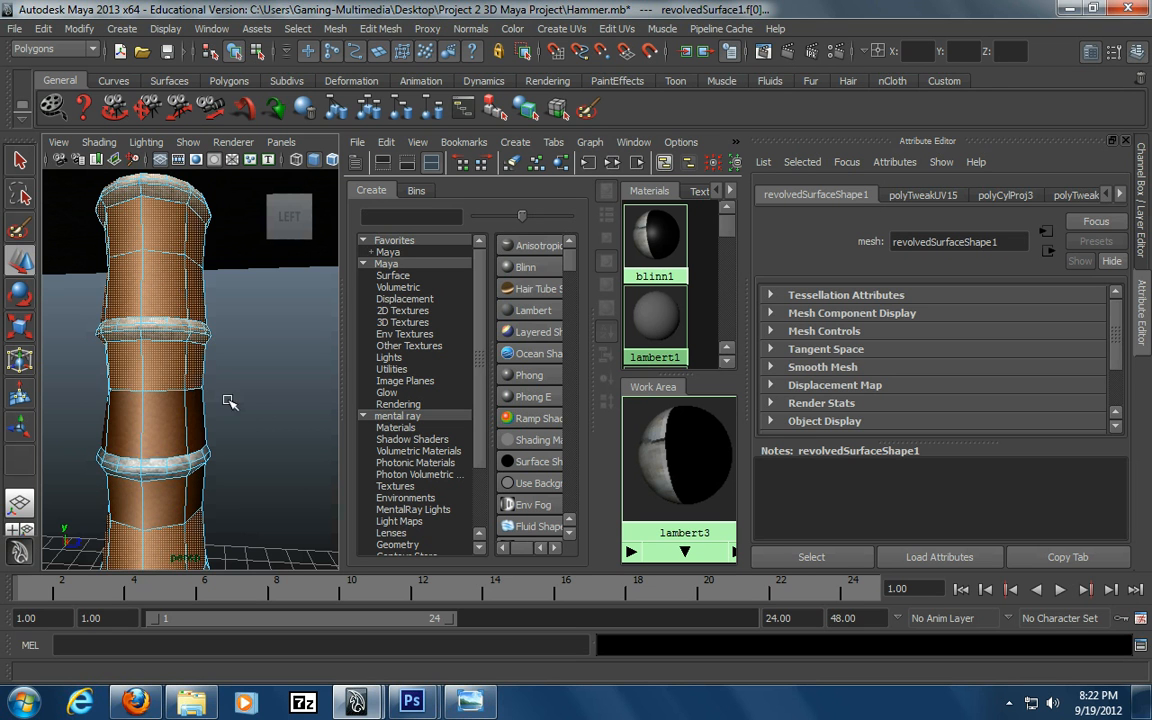
shift+drag(90, 421, 90, 421)
alt+middle_drag(216, 490, 212, 460)
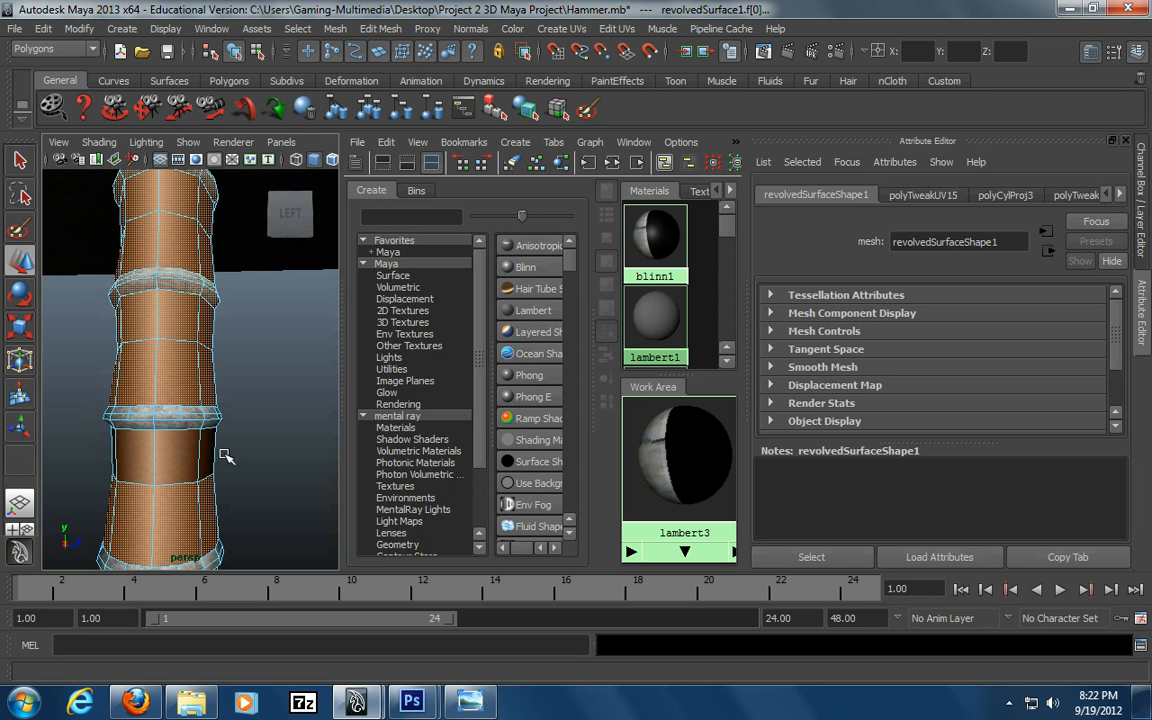
shift+drag(95, 455, 95, 455)
Deselect the faces of the topmost metal bands under the hammer head, leaving only leather faces selected
alt+middle_drag(163, 361, 166, 476)
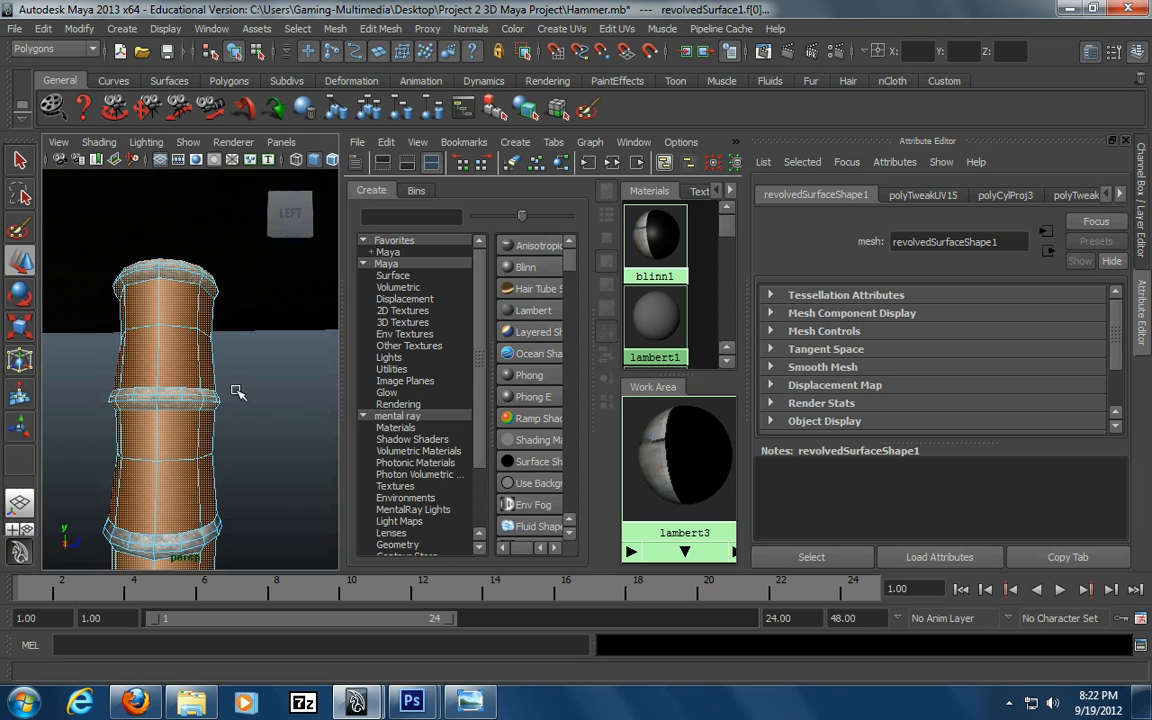
shift+drag(91, 408, 72, 401)
shift+drag(244, 363, 95, 366)
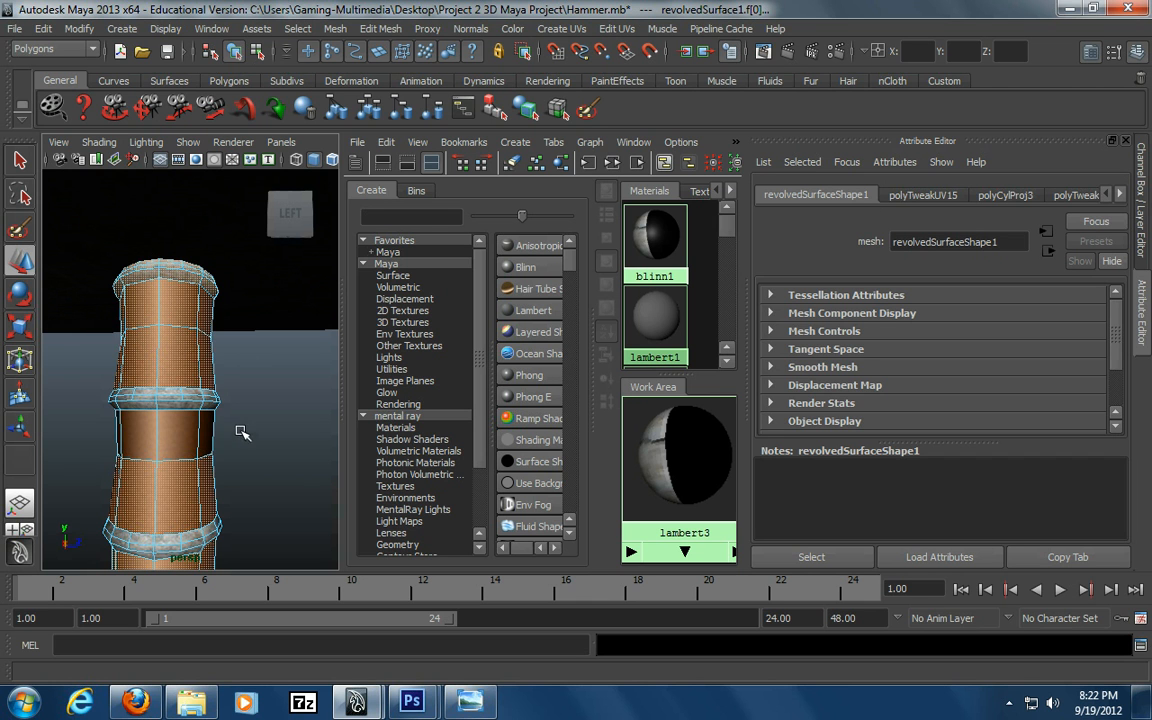
shift+drag(125, 433, 98, 433)
alt+middle_drag(189, 282, 183, 373)
shift+drag(245, 400, 57, 314)
shift+drag(87, 398, 87, 398)
Assign lambert3 to the selected leather faces, return to object selection and clear the selection
alt+right_drag(239, 408, 157, 440)
alt+middle_drag(157, 440, 167, 350)
alt+right_drag(115, 381, 237, 392)
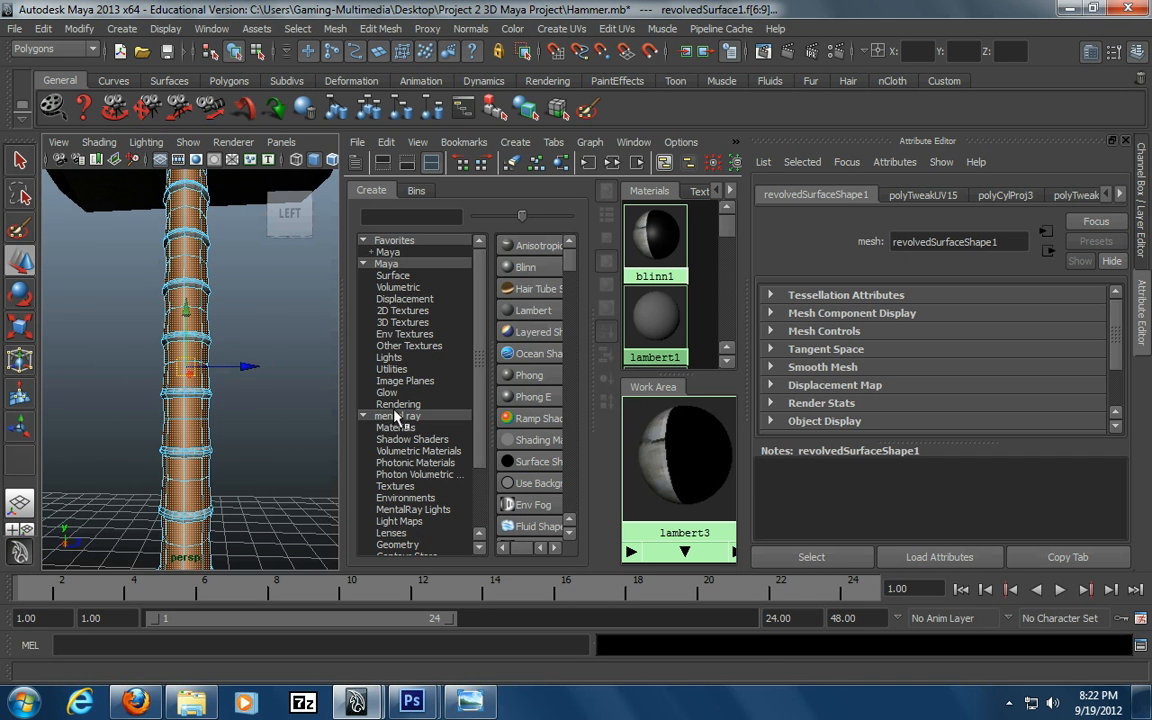
right_drag(675, 463, 671, 412)
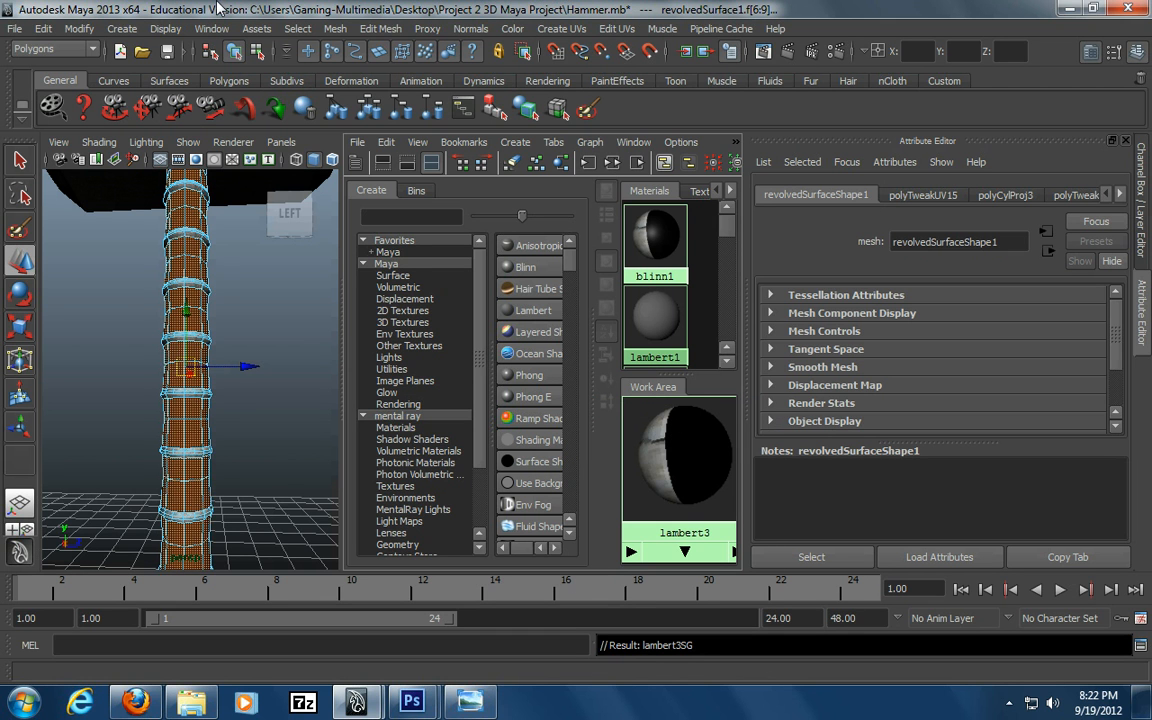
click(234, 53)
click(284, 295)
Inspect the grip's leather with lambert3 against the metal bands from several angles and distances
alt+drag(284, 295, 175, 386)
alt+right_drag(97, 374, 185, 368)
alt+drag(226, 365, 233, 366)
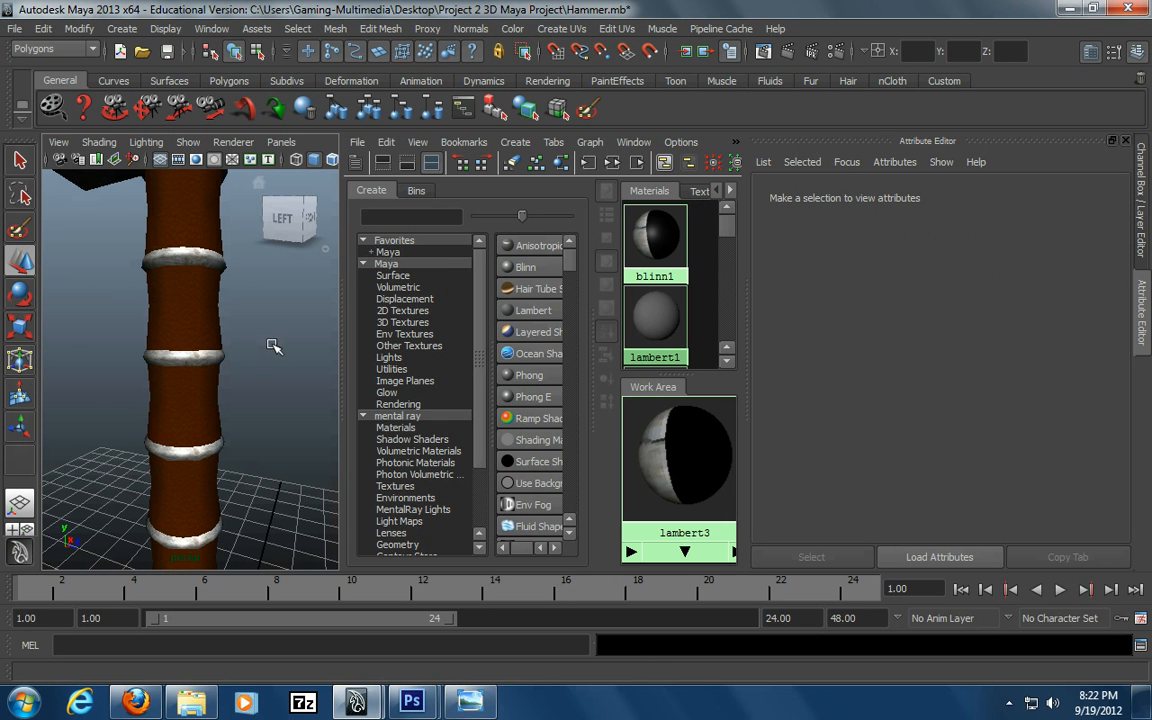
alt+right_drag(263, 346, 200, 366)
alt+drag(200, 366, 150, 369)
alt+right_drag(150, 369, 244, 361)
alt+drag(244, 361, 289, 375)
alt+right_drag(289, 375, 216, 380)
alt+drag(216, 380, 211, 368)
mouse_move(211, 368)
alt+right_down()
mouse_move(211, 342)
mouse_move(207, 352)
alt+right_up()
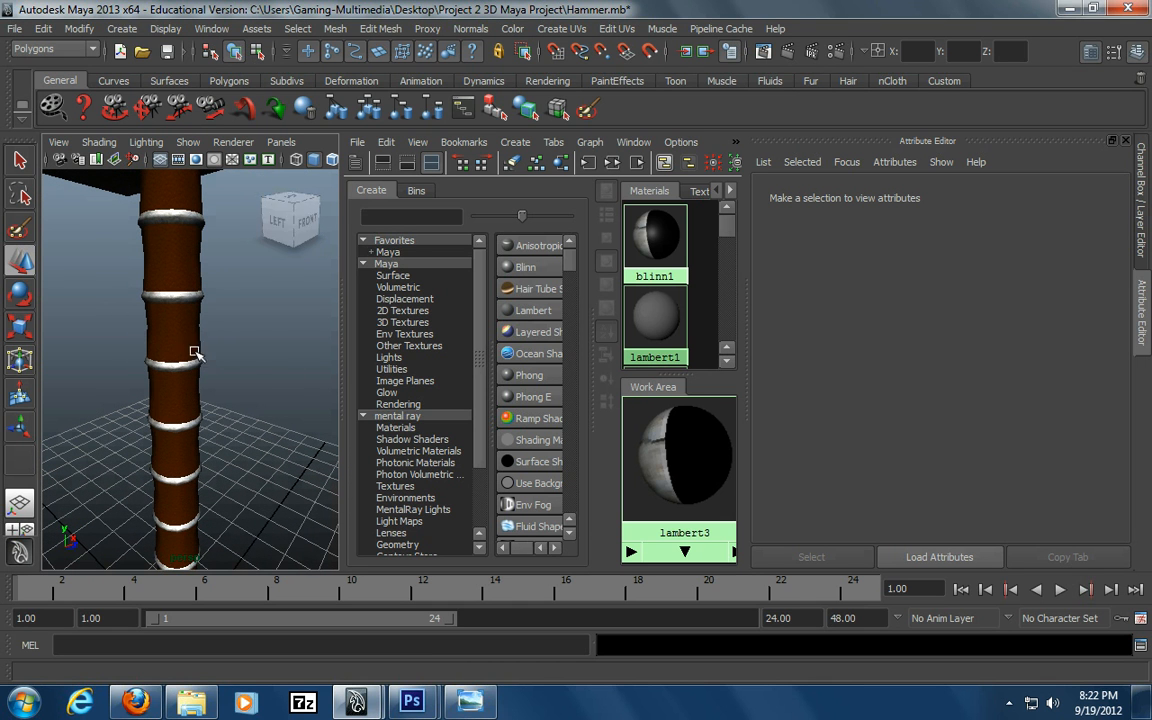
Assign the blinn1 material to a single leather face just below a metal band and clear the selection
click(198, 340)
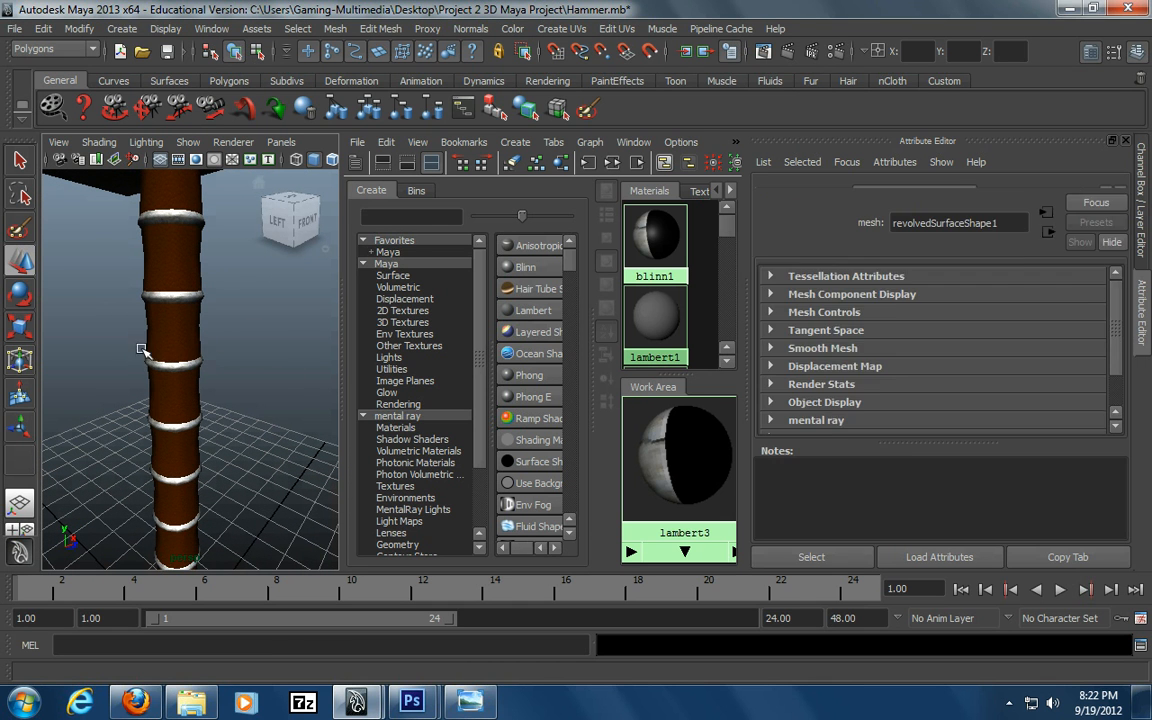
alt+right_drag(175, 342, 226, 357)
right_drag(177, 290, 183, 324)
click(234, 302)
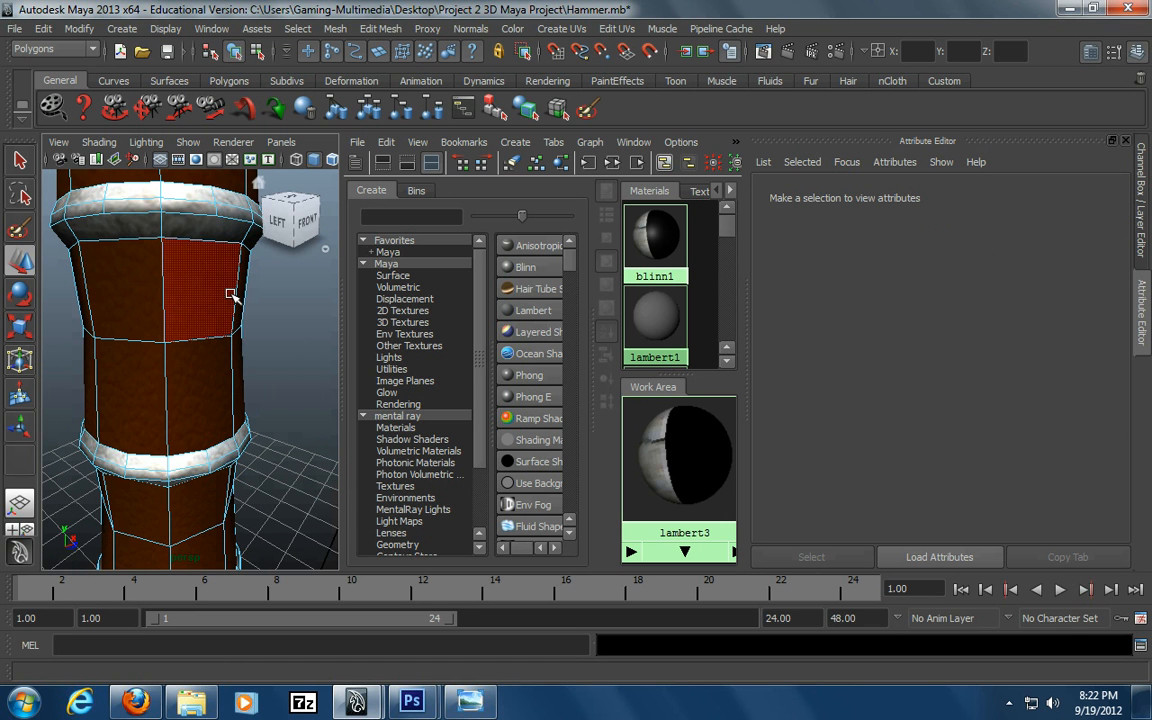
right_drag(655, 238, 640, 203)
click(314, 388)
Compare the single blinn1 face with the surrounding lambert3 leather up close, and leave no face selected
alt+drag(267, 357, 229, 367)
alt+middle_drag(229, 367, 226, 375)
scroll(226, 375, up, 5)
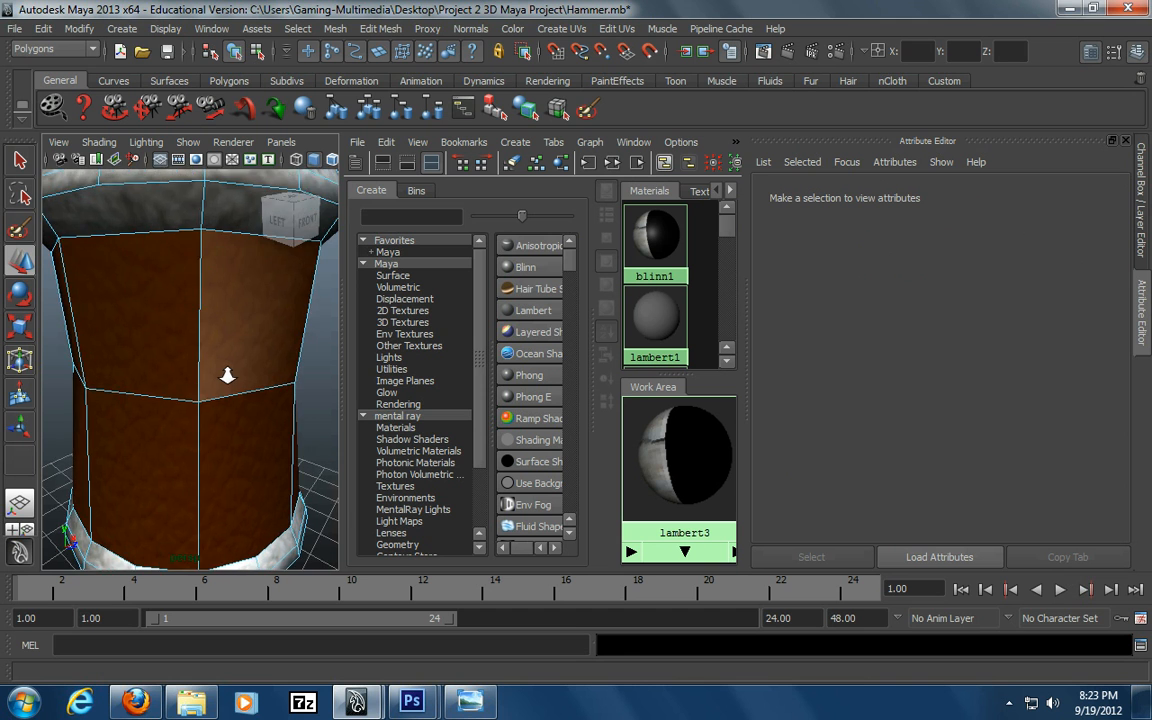
scroll(226, 375, down, 4)
click(258, 381)
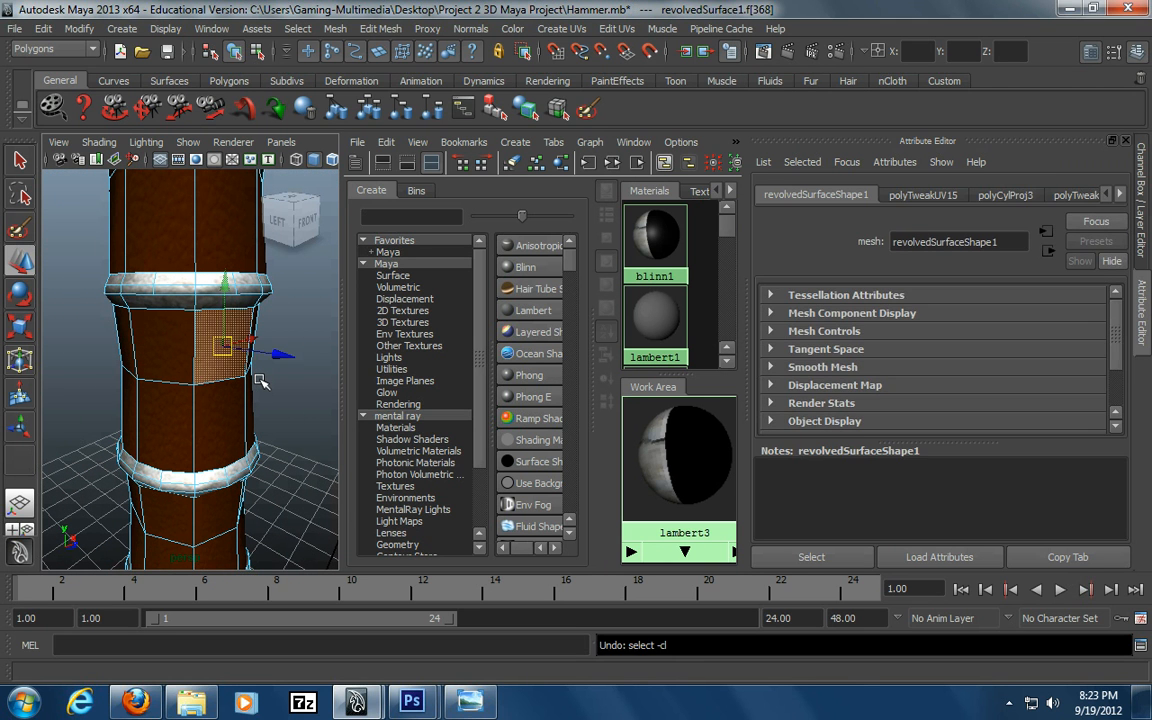
click(262, 392)
key(f)
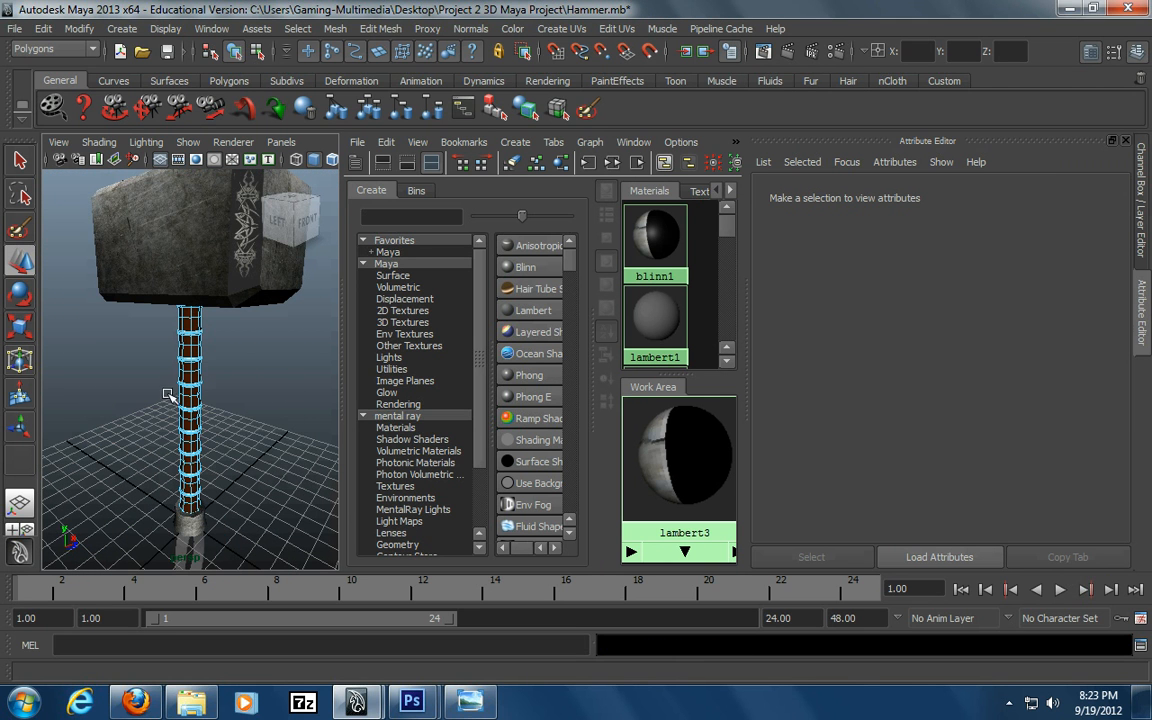